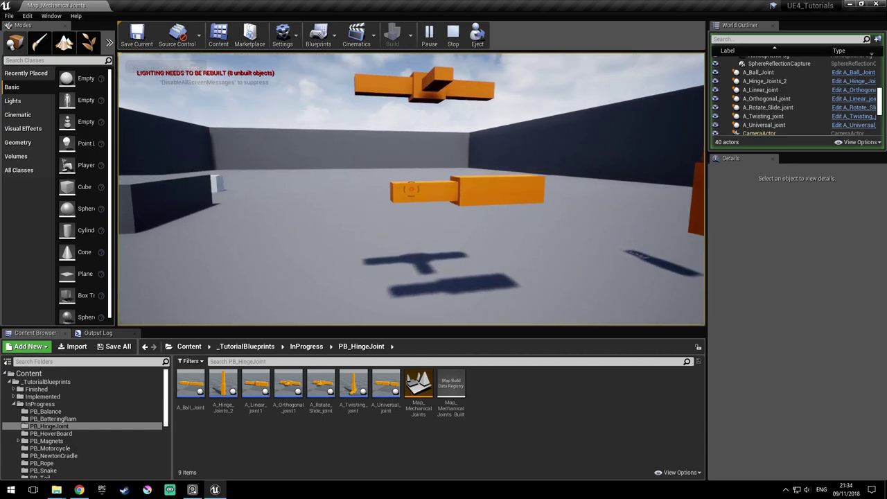
Walk through the running level and examine how each of the orange example joints moves
key(s)
key(w)
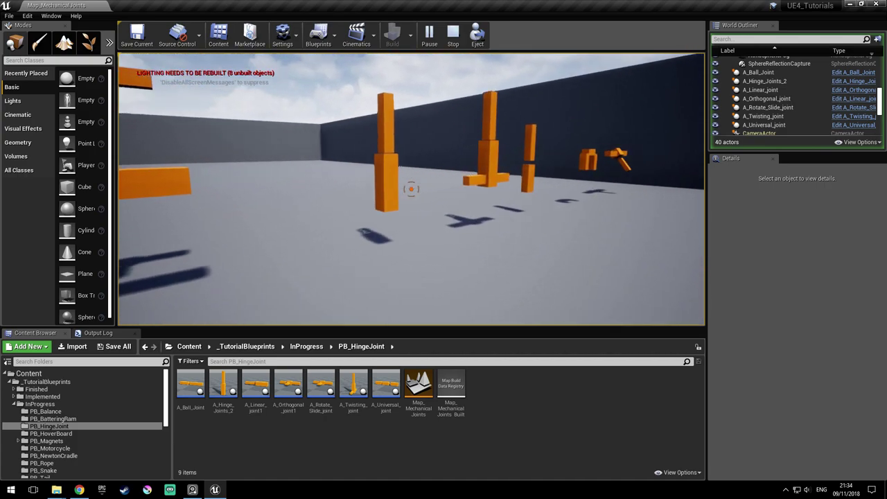
click(412, 189)
key(a)
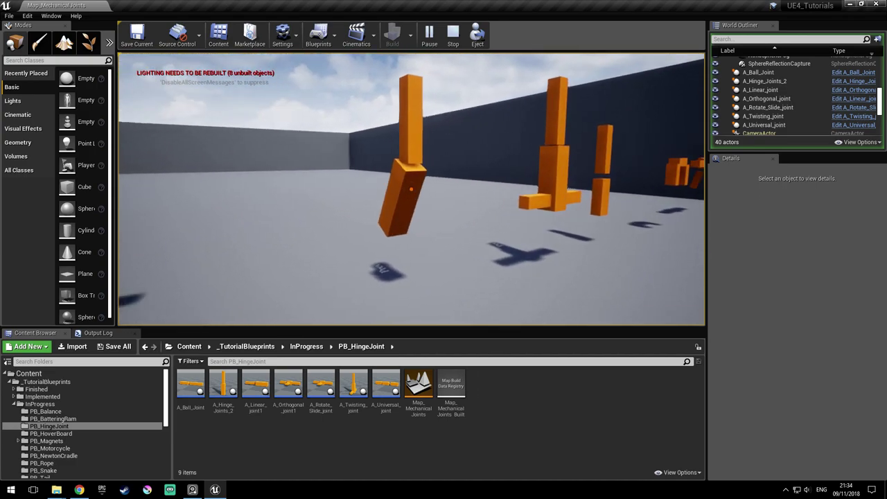
key(w)
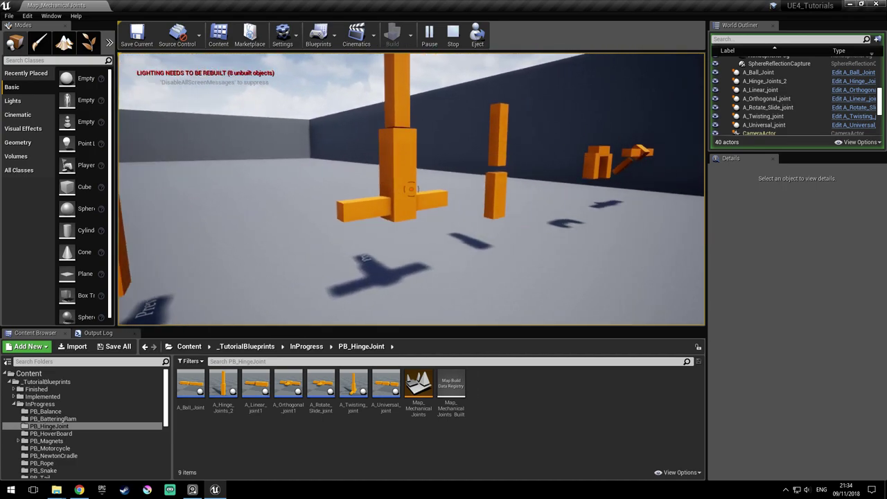
key(w)
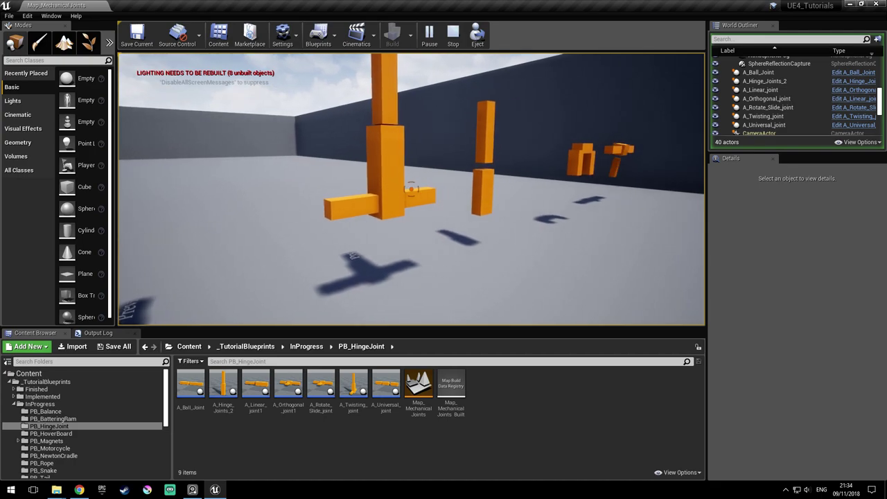
key(d)
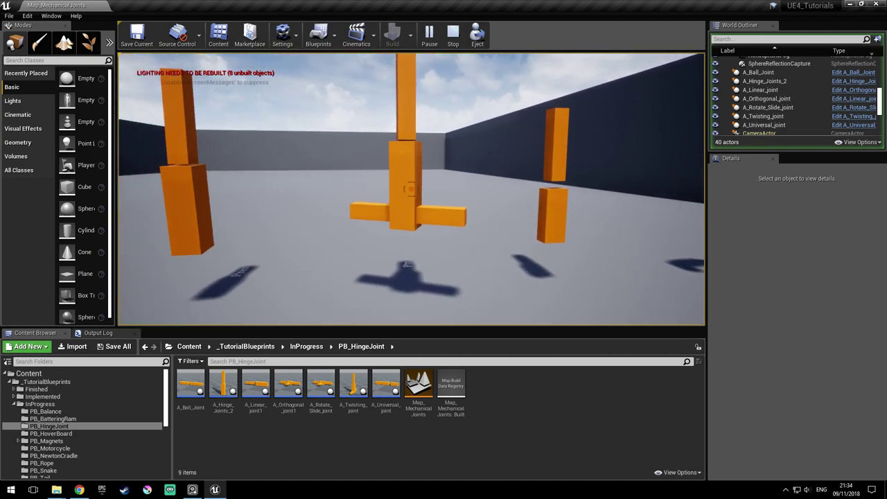
key(w)
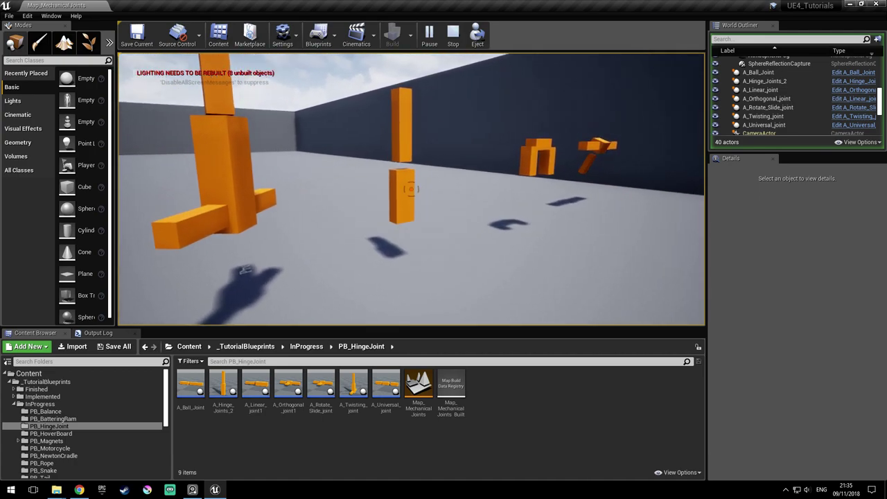
key(s)
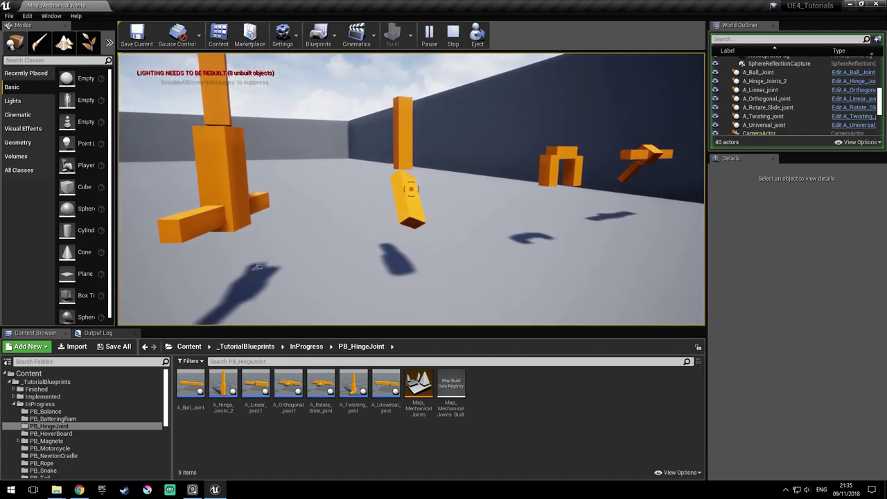
key(w)
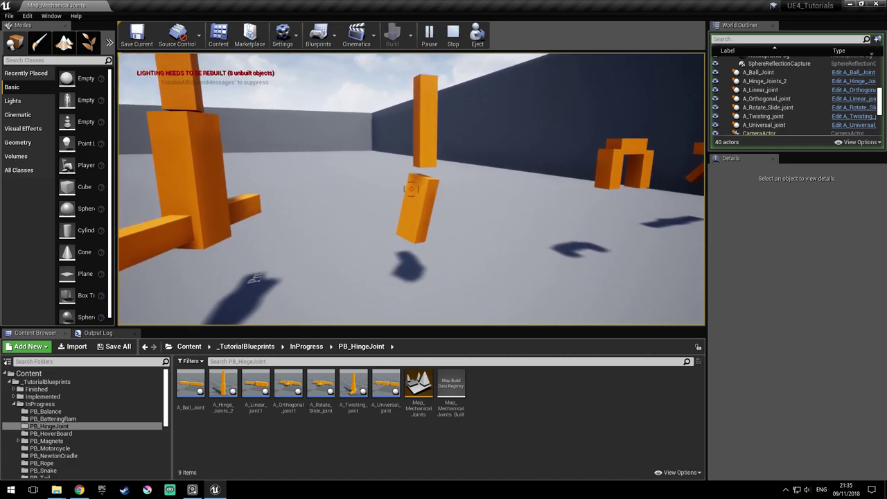
key(w)
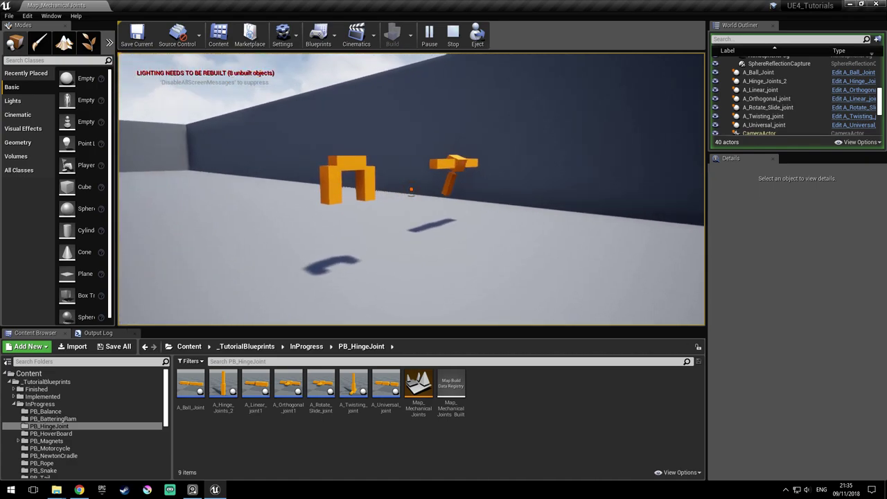
key(a)
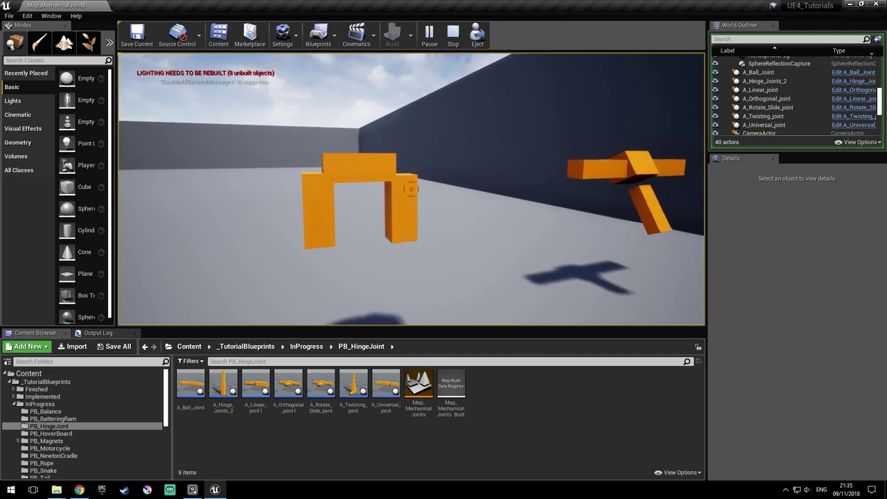
key(d)
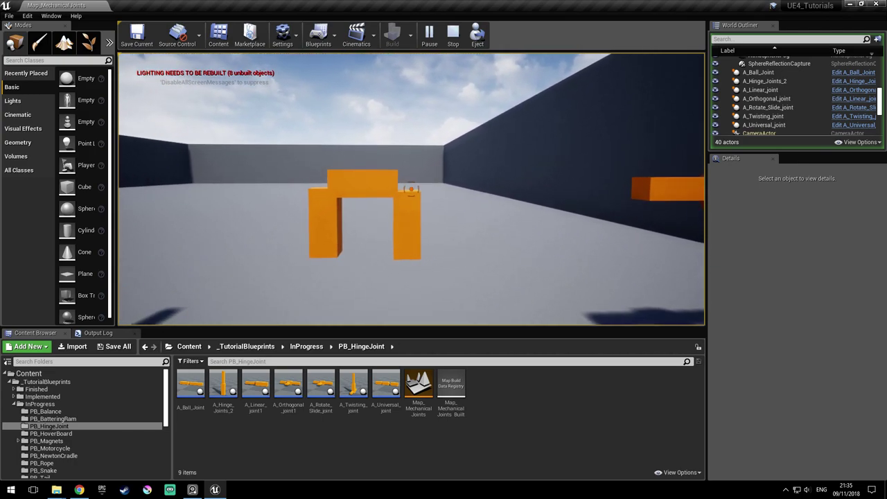
key(a)
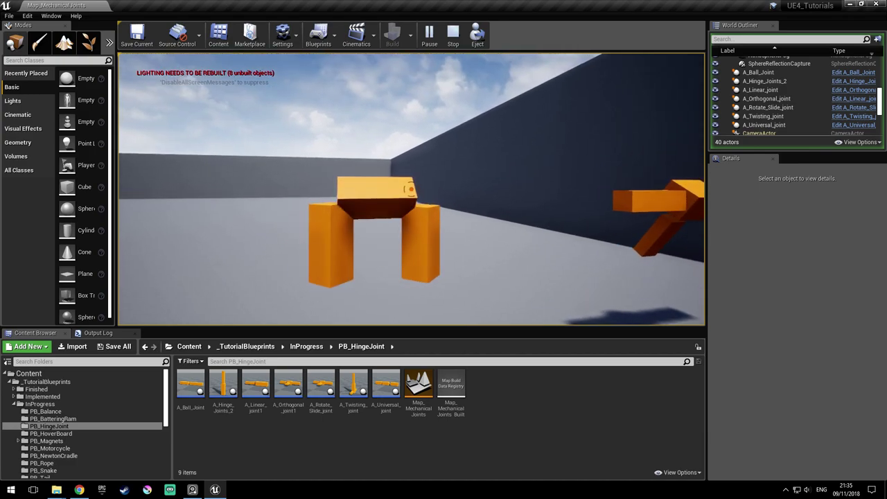
key(w)
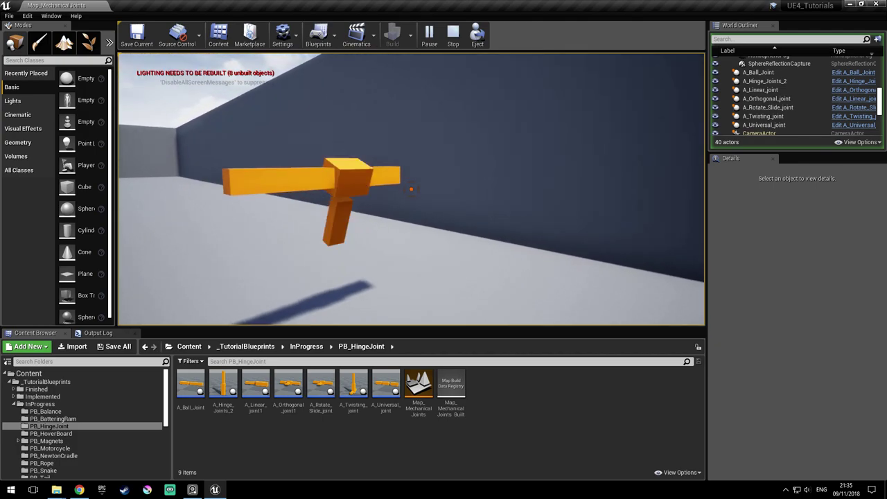
Stop the level preview and bring up the reference picture of mechanical joint types
key(Escape)
right_drag(411, 208, 488, 208)
click(192, 490)
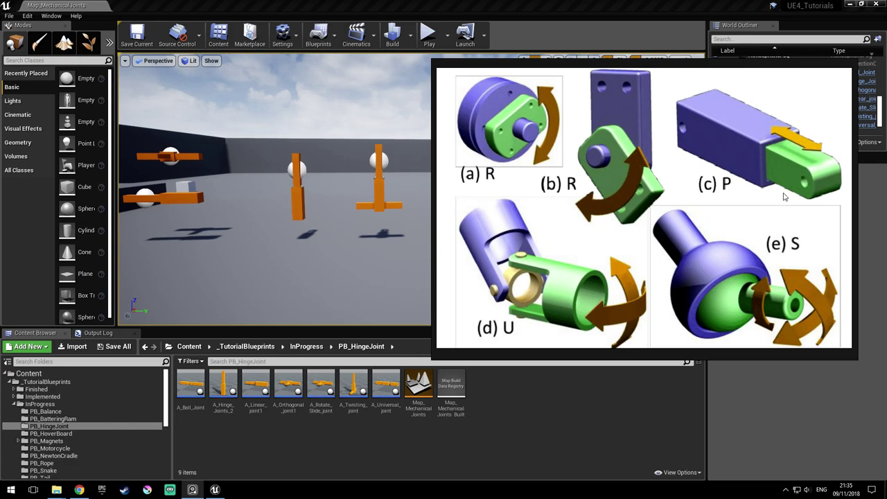
Create an Actor Blueprint named A_Lin_Joint in the PB_HingeJoint folder and open it for editing
right_click(511, 385)
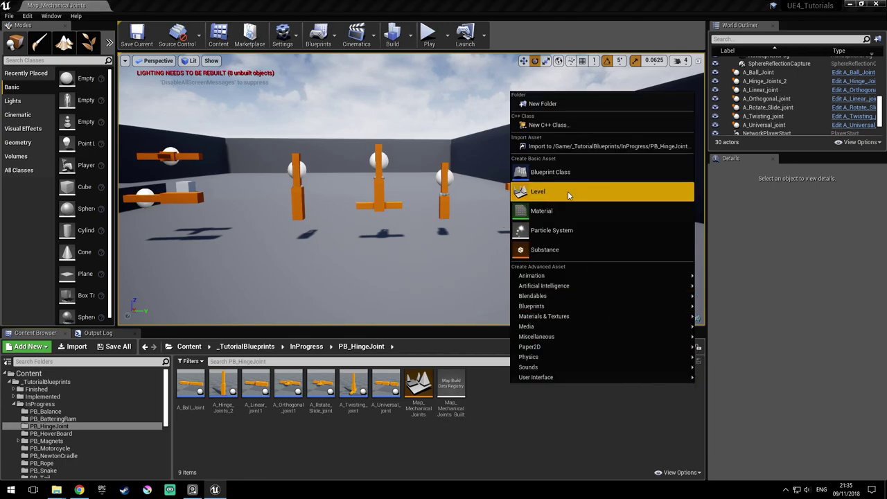
click(585, 179)
click(386, 230)
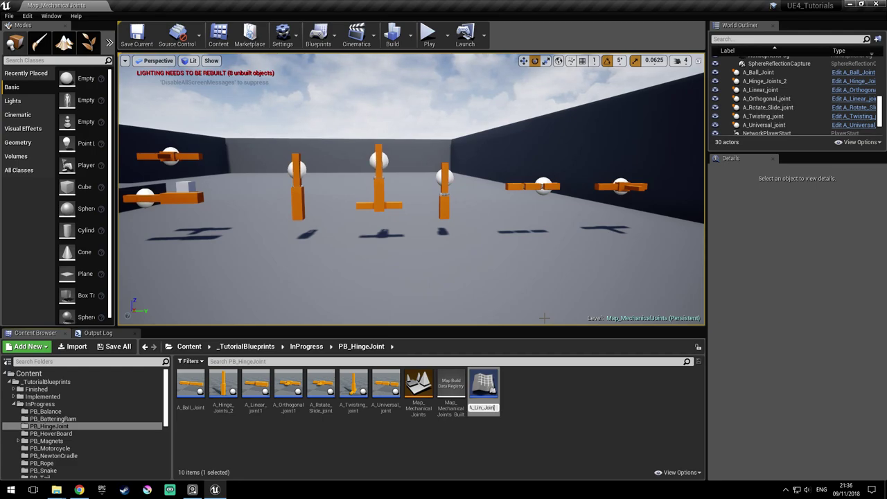
key(Return)
key(Return)
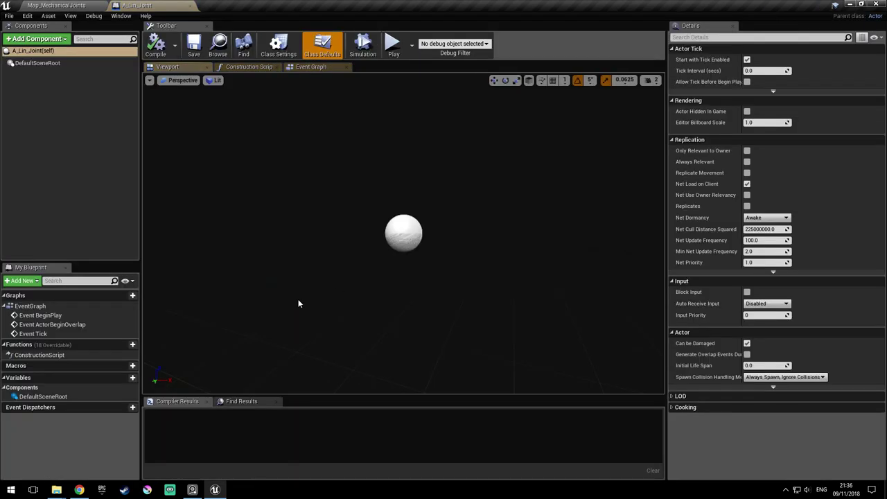
Add a cube component to the blueprint and name it Cube1
click(43, 39)
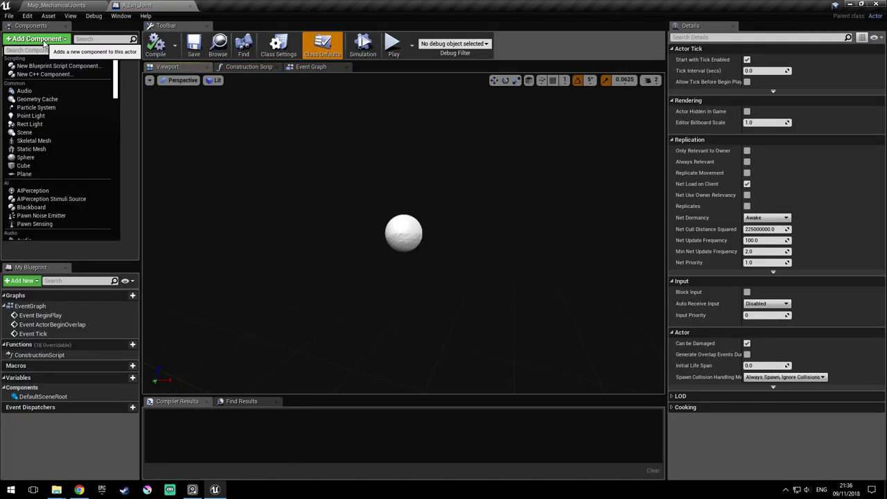
text(cube)
click(40, 74)
click(41, 73)
text(1)
key(Return)
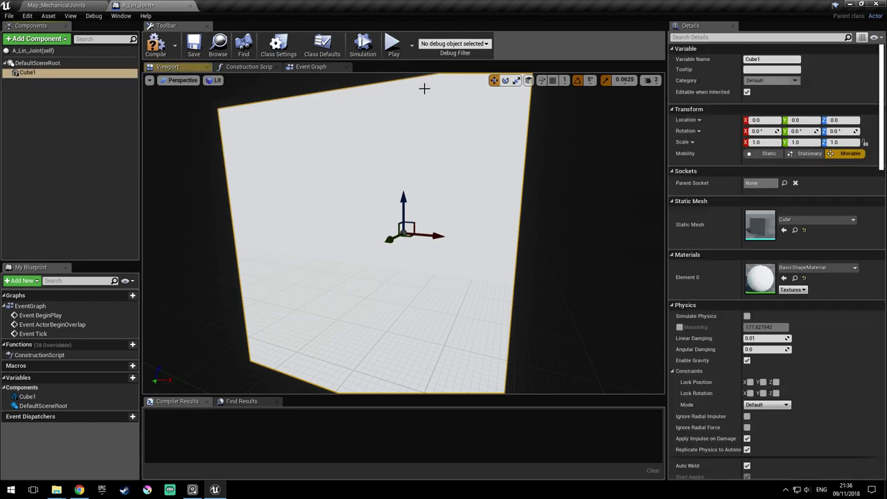
Set Cube1's Y and Z scale to 0.3
click(807, 142)
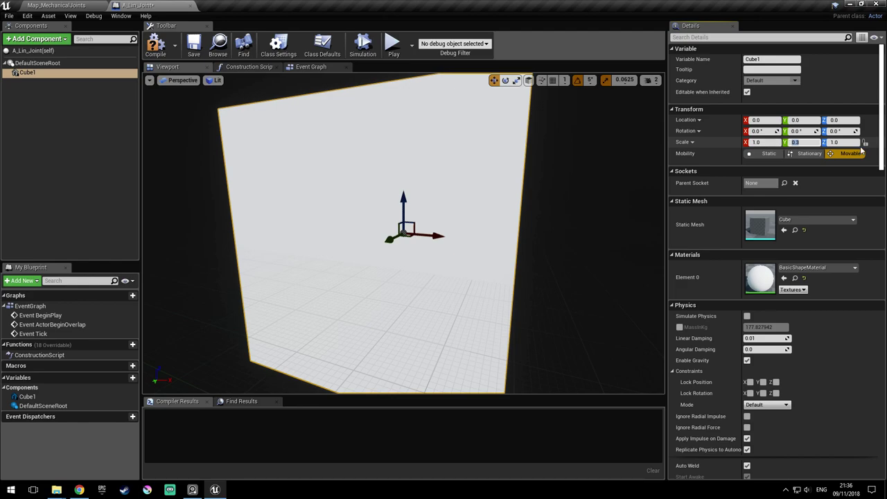
key(Tab)
text(0.3)
key(Return)
right_drag(386, 156, 421, 151)
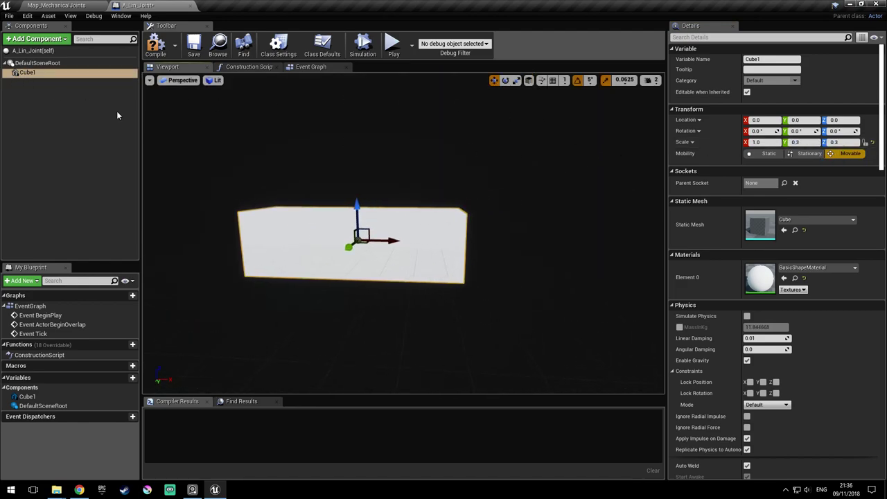
Duplicate Cube1 and set the copy's Y and Z scale to 0.4
right_click(38, 72)
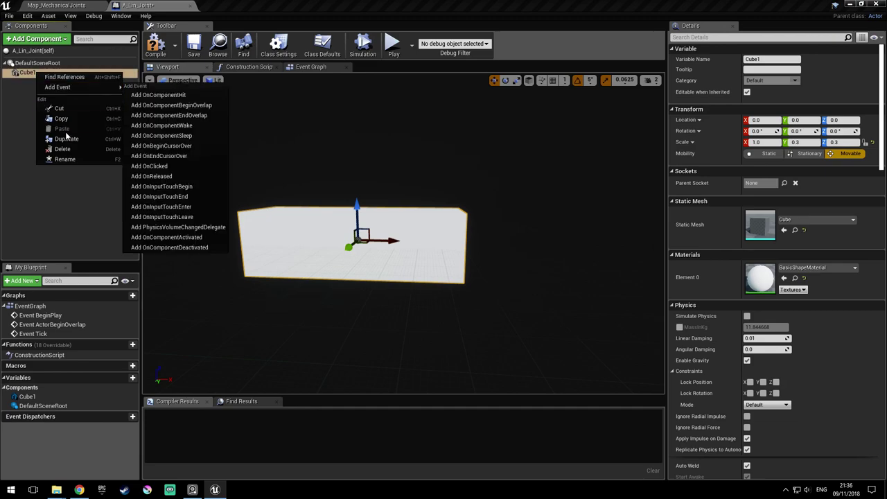
click(67, 138)
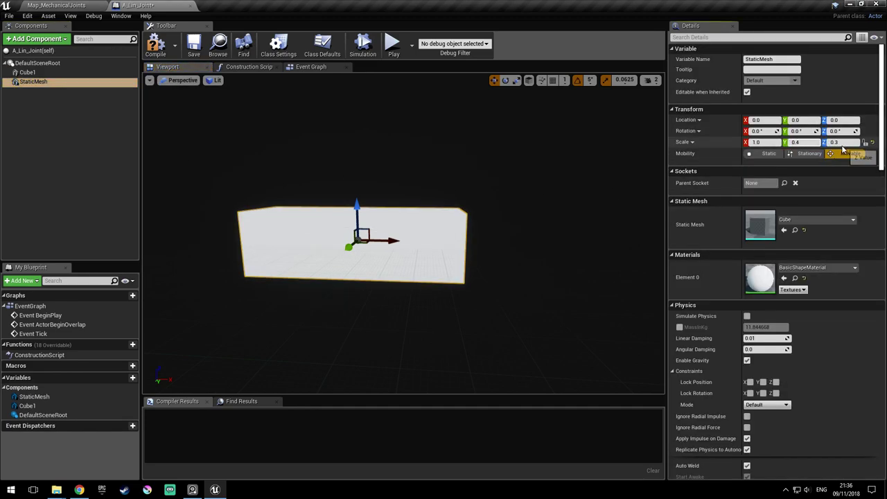
click(847, 143)
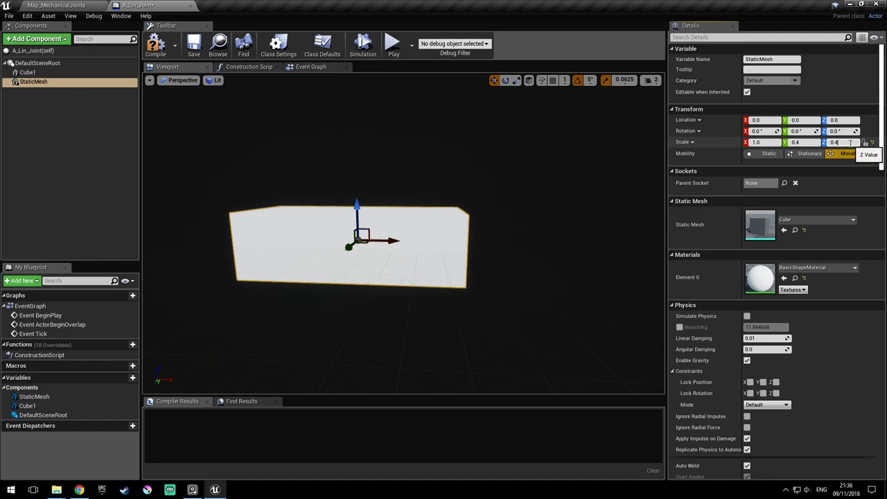
key(Return)
right_drag(415, 167, 408, 171)
Set Cube1's X scale to 1.4 so it extends beyond both ends of the outer block
click(21, 75)
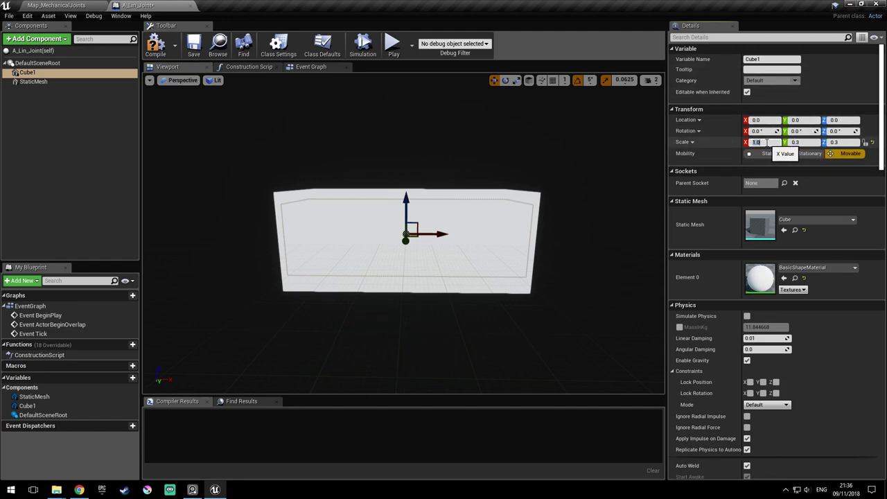
click(766, 143)
text(1.4)
key(Return)
right_drag(527, 190, 530, 181)
Assign the M_DefaultMaterial material to the outer StaticMesh block
click(528, 201)
click(818, 268)
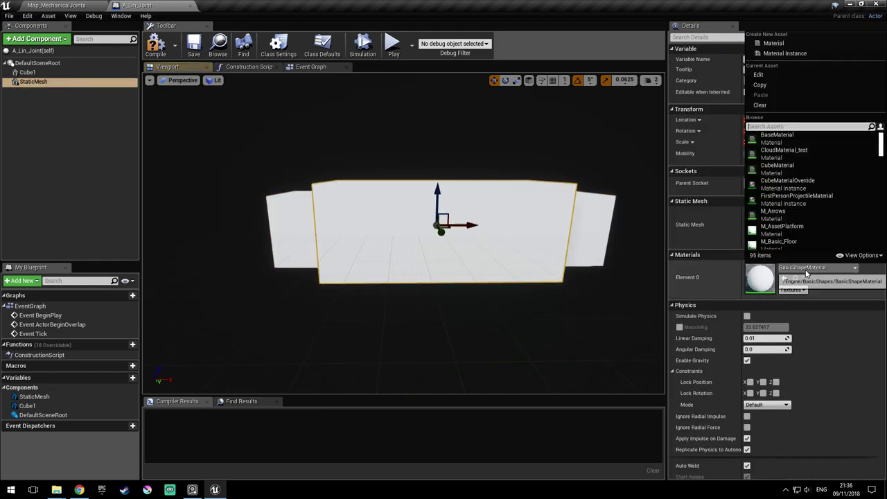
text(defa)
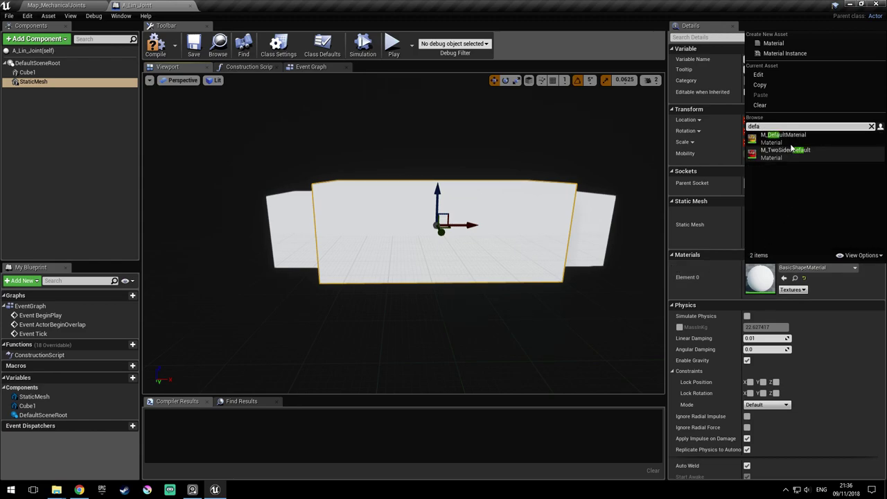
click(789, 140)
right_drag(460, 225, 340, 237)
click(340, 237)
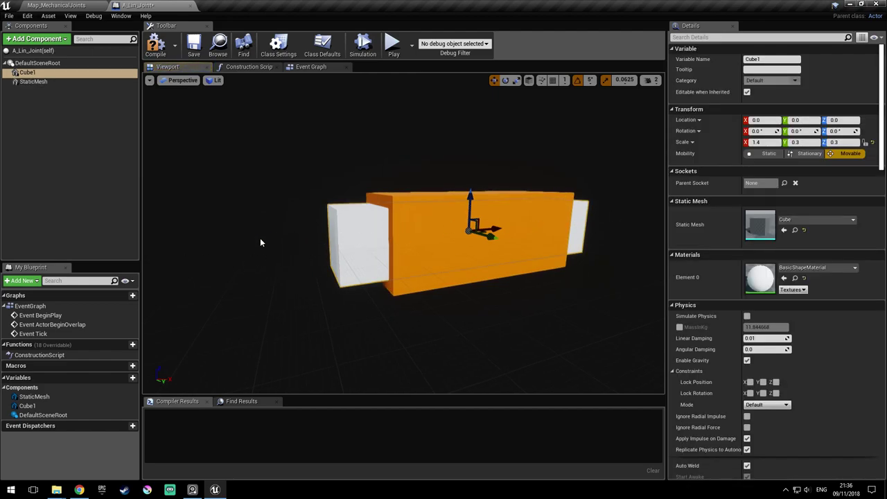
right_drag(597, 215, 286, 247)
right_drag(340, 288, 387, 256)
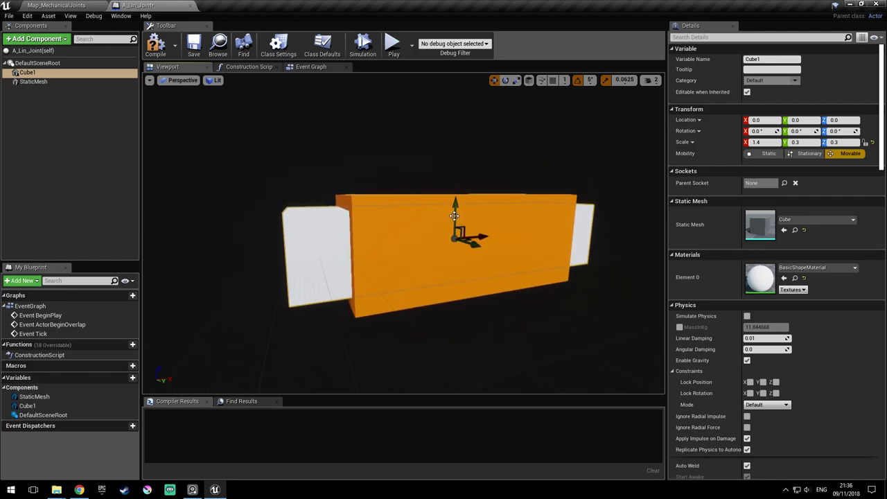
right_drag(454, 216, 456, 215)
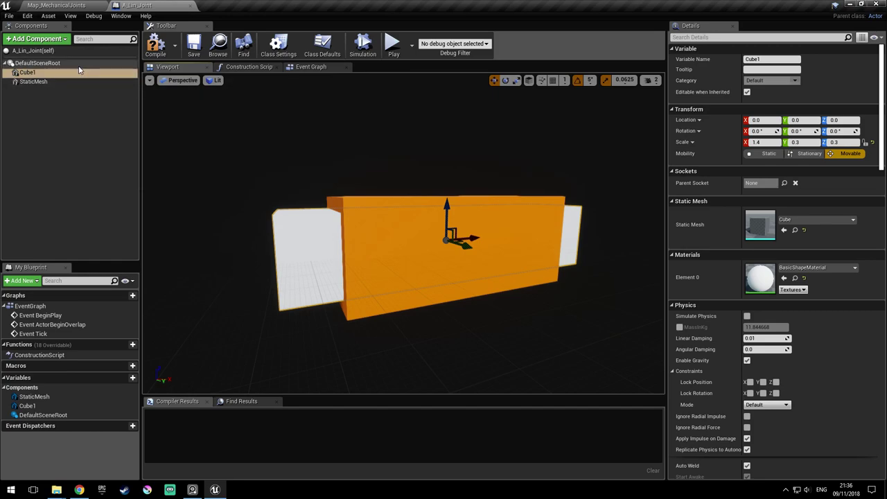
Add a Physics Constraint component under DefaultSceneRoot and name it Lin_Joint
click(38, 63)
click(61, 40)
text(p)
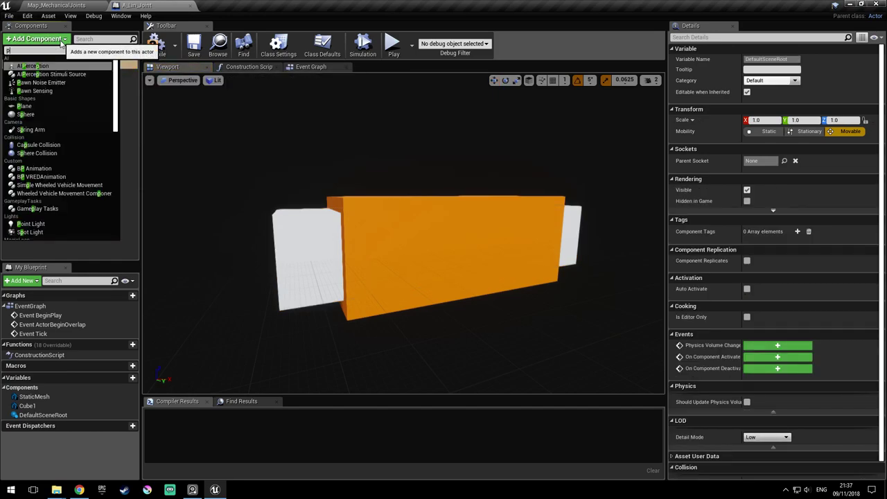
text(hysics)
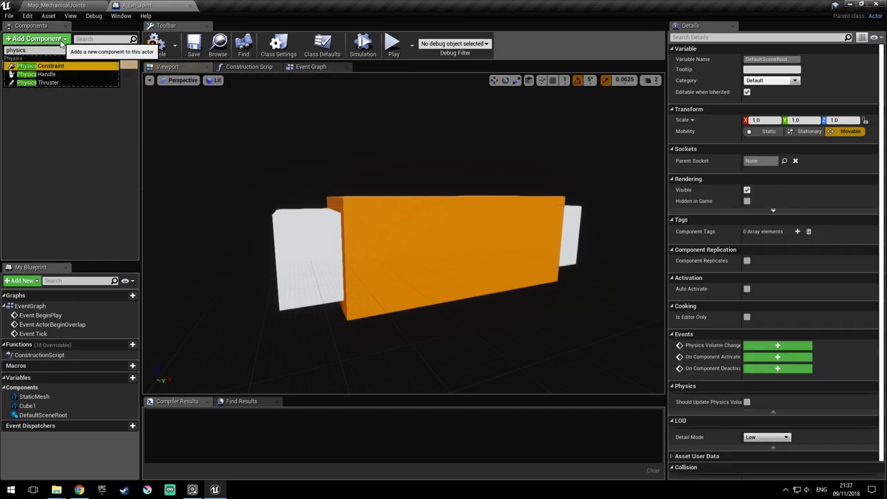
key(Return)
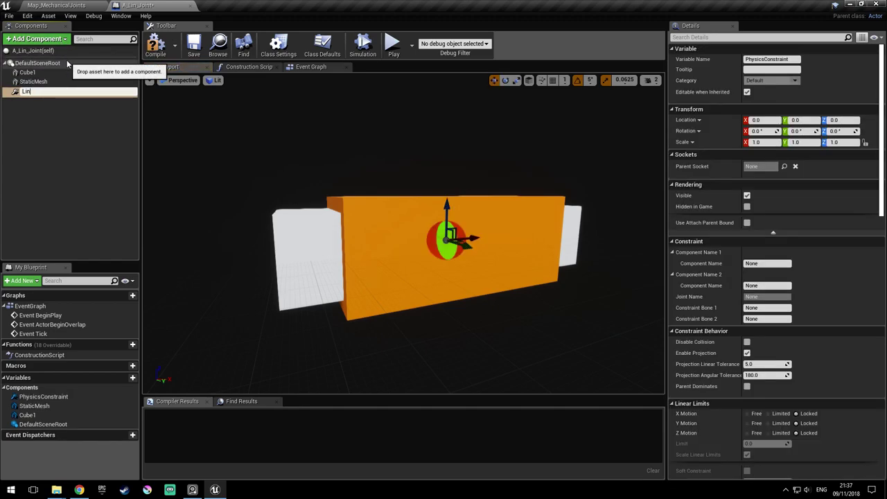
text(Lin_Joint)
key(Return)
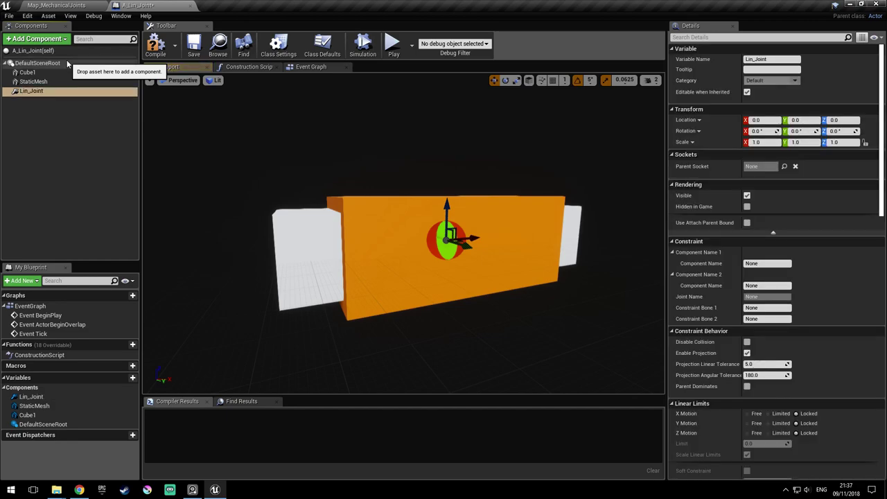
Set Lin_Joint's constraint Component Name 1 to Cube1 and Component Name 2 to Cube2
right_drag(463, 243, 493, 248)
click(768, 263)
text(Cube1)
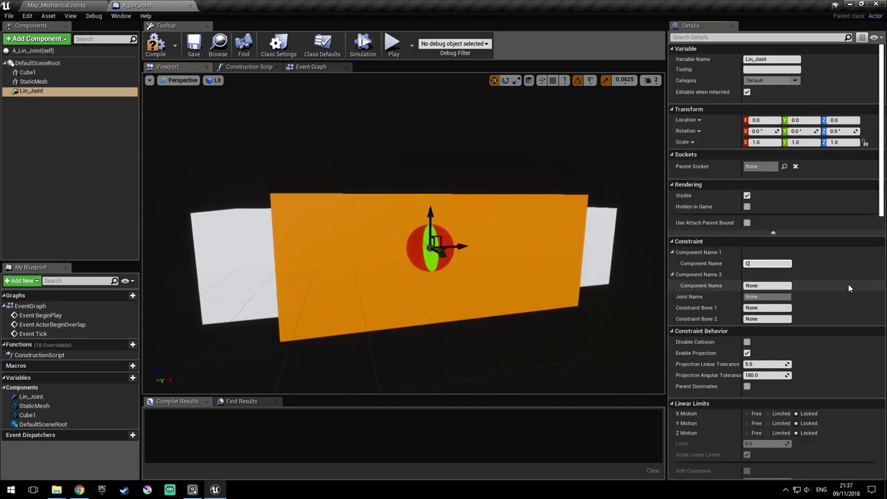
key(Return)
key(Tab)
text(Cube2)
key(Return)
right_drag(403, 234, 382, 220)
Rename the StaticMesh component as Cube2
click(42, 82)
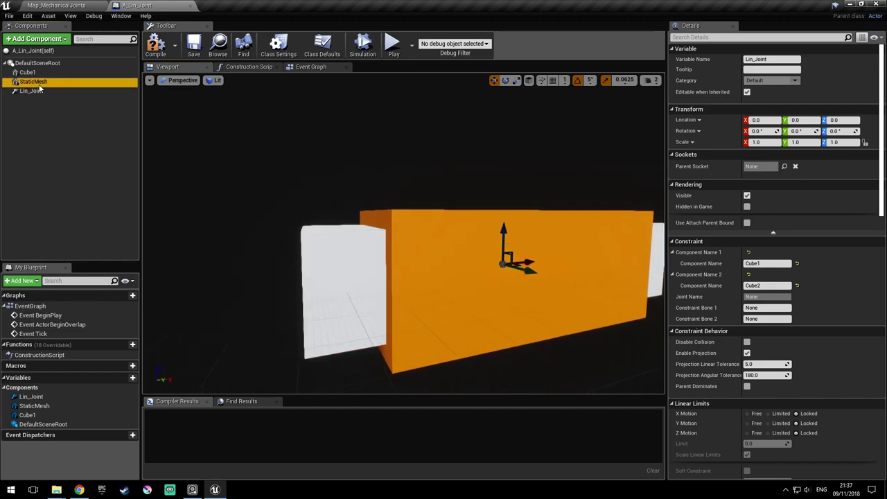
click(55, 83)
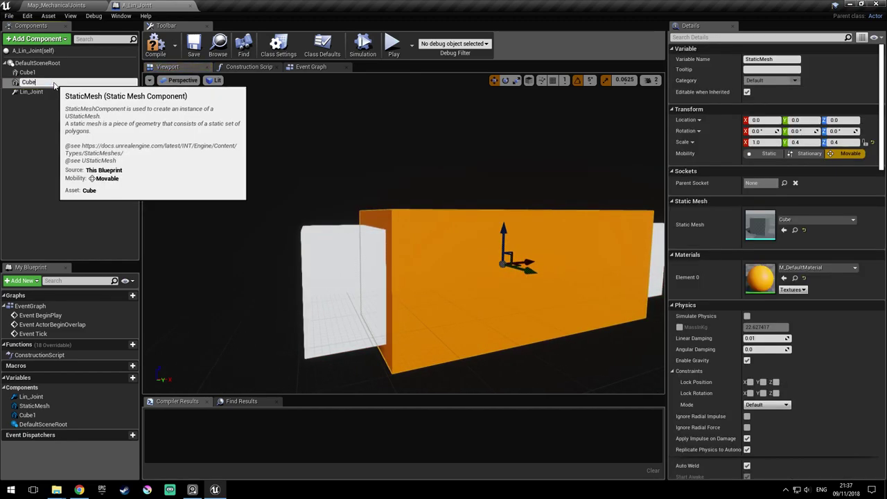
key(Return)
right_drag(367, 192, 376, 198)
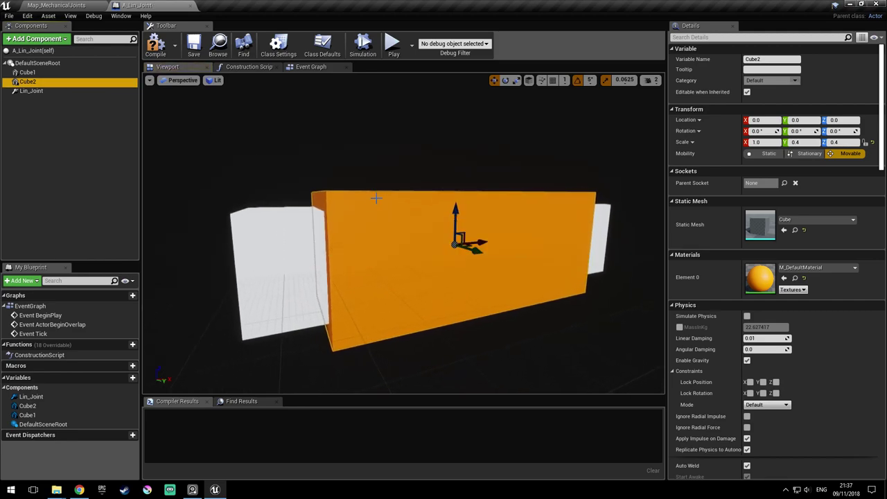
Enable Simulate Physics on the Cube1 component
click(76, 90)
drag(374, 210, 404, 216)
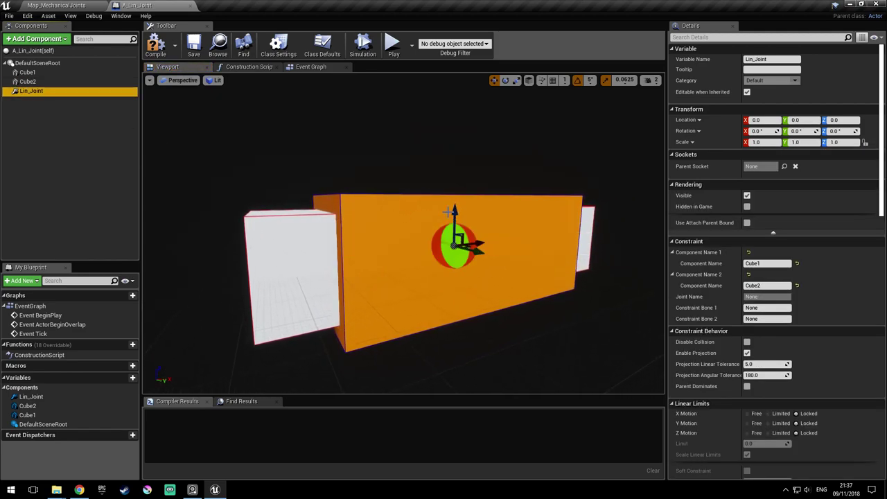
click(21, 72)
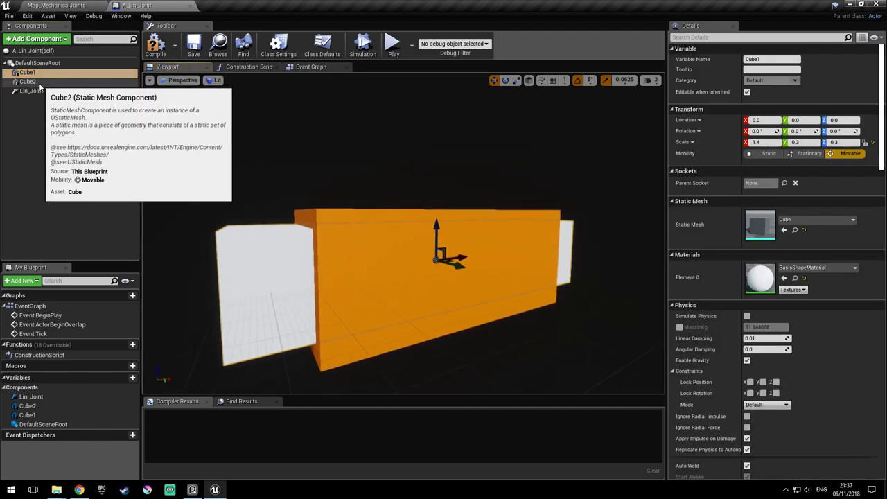
click(28, 81)
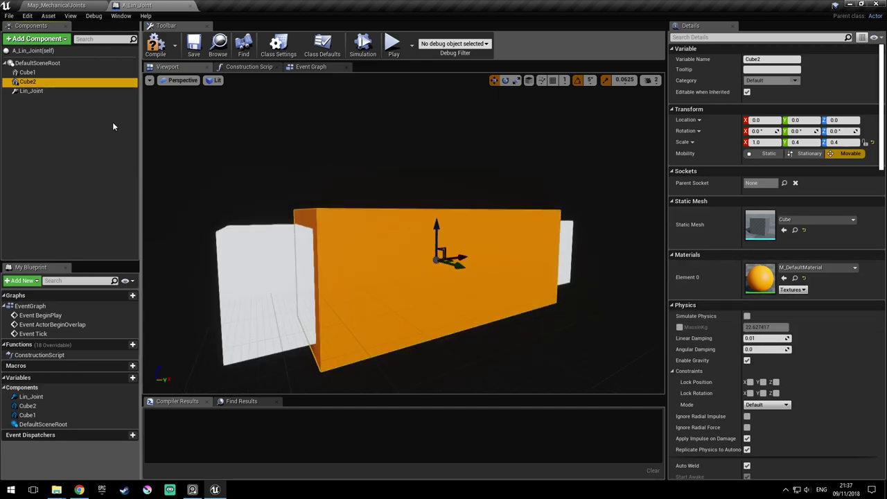
click(28, 72)
click(747, 316)
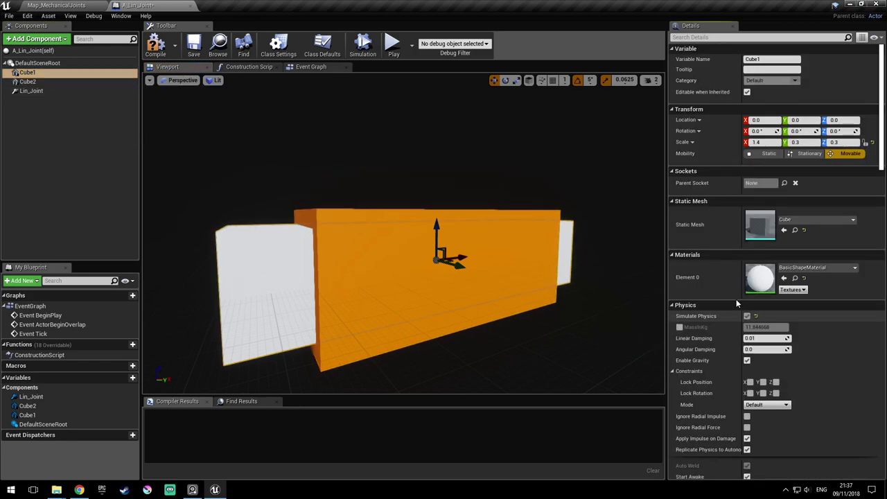
Find the collision settings of Lin_Joint and enable Disable Collision between its constrained components
click(31, 91)
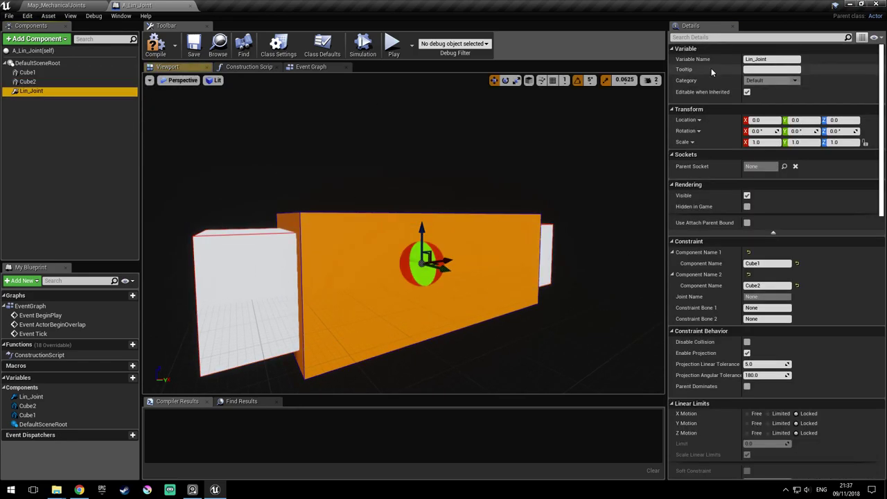
click(724, 38)
text(col)
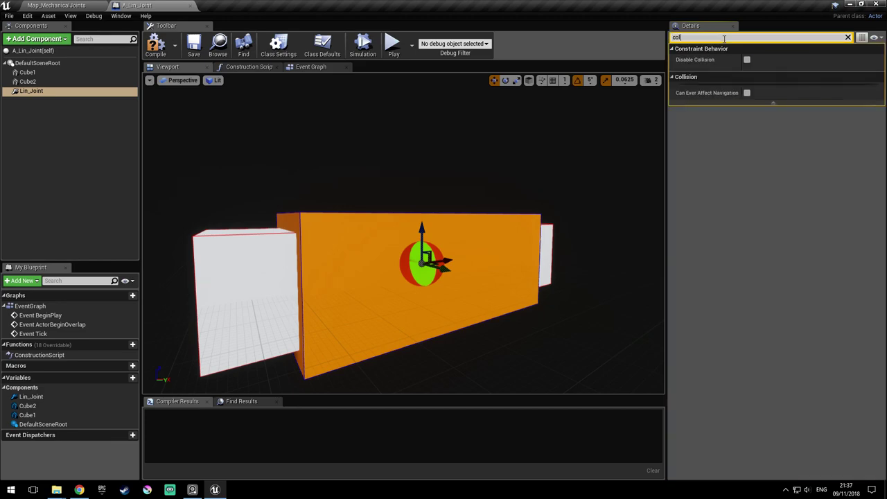
click(747, 59)
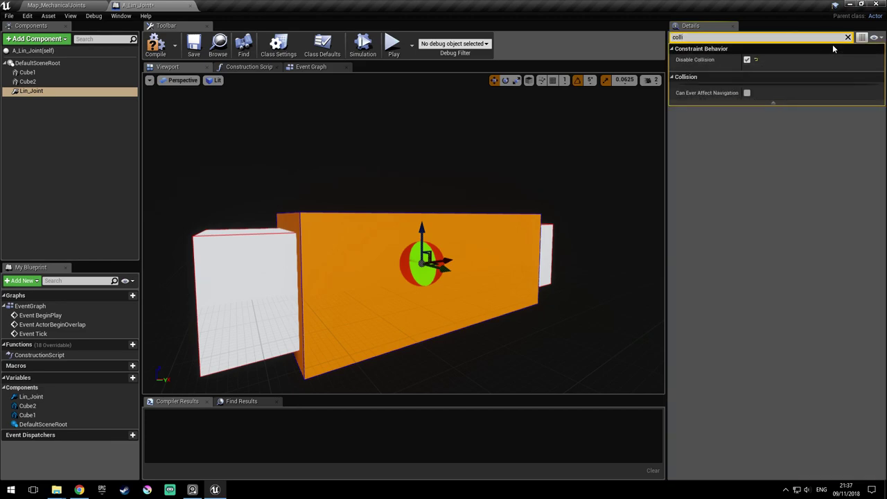
click(847, 37)
Compile and save the A_Lin_Joint Blueprint
right_drag(403, 235, 410, 270)
click(190, 54)
click(157, 49)
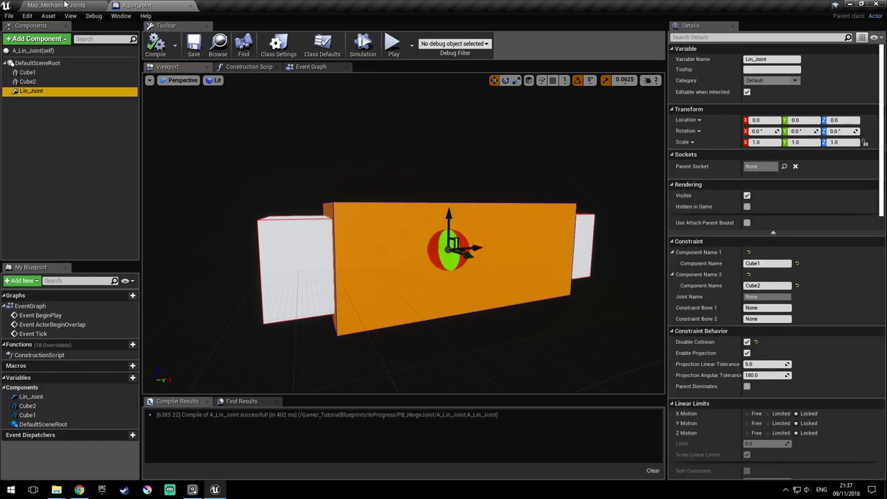
Place A_Lin_Joint in the Map_MechanicalJoints level, raised above the floor and rotated 90° about Z
click(56, 5)
right_drag(455, 229, 457, 270)
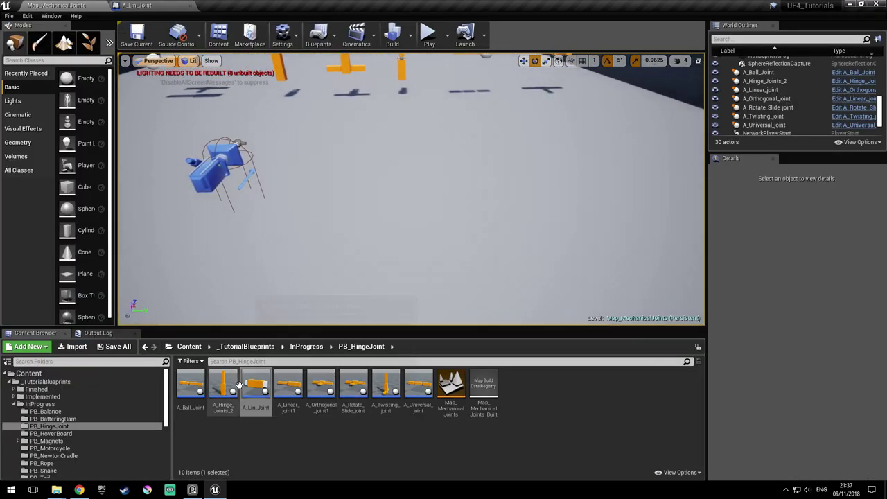
drag(259, 388, 408, 165)
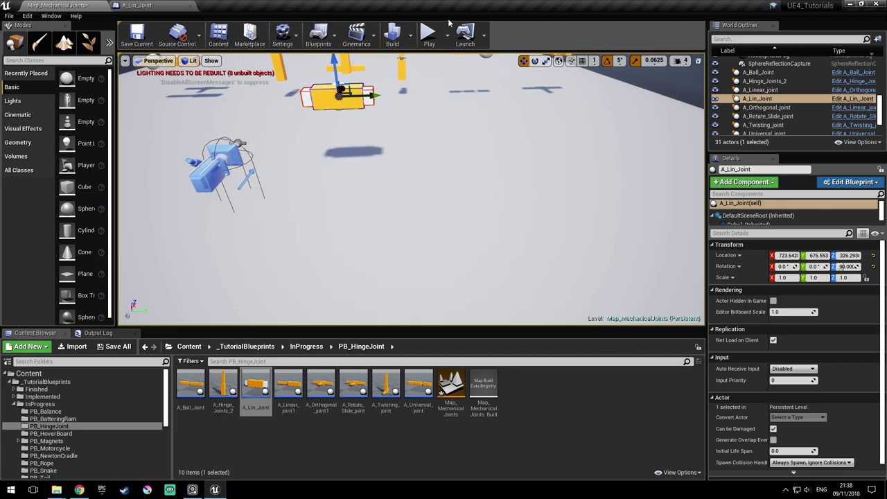
Play the level, move around the new joint and shoot it to test how it moves, then end the play session
click(596, 142)
key(d)
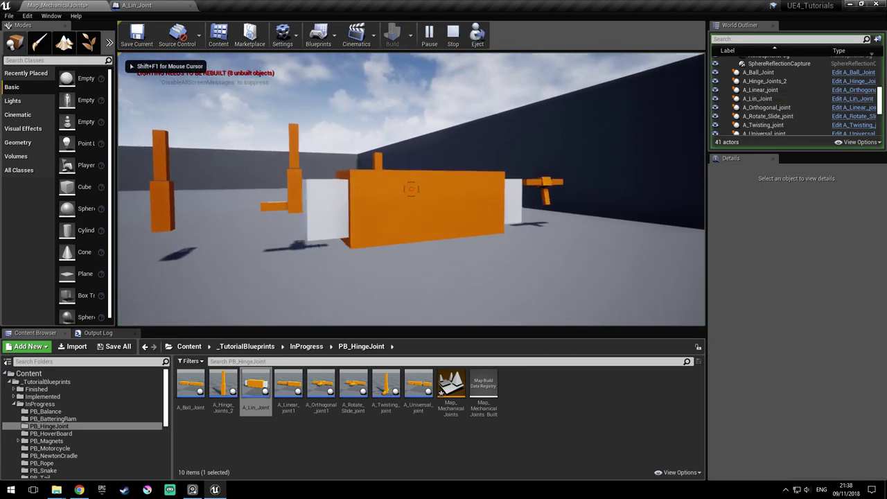
key(s)
key(d)
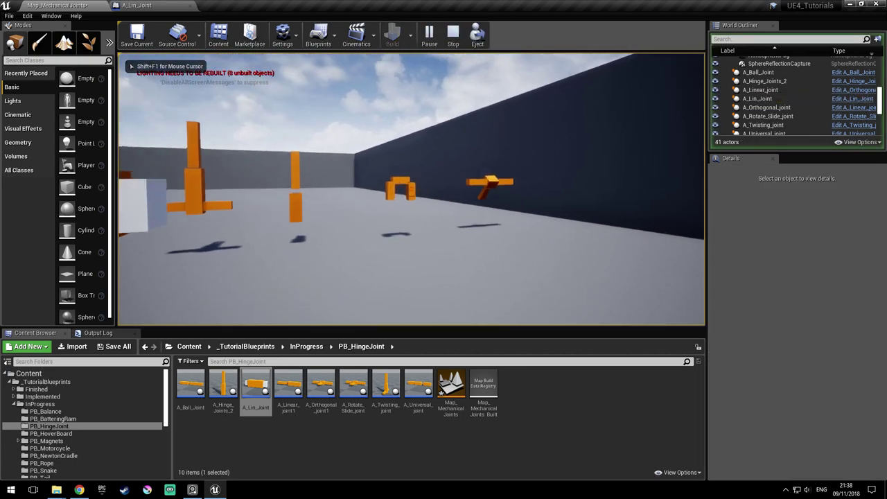
key(w)
key(s)
key(a)
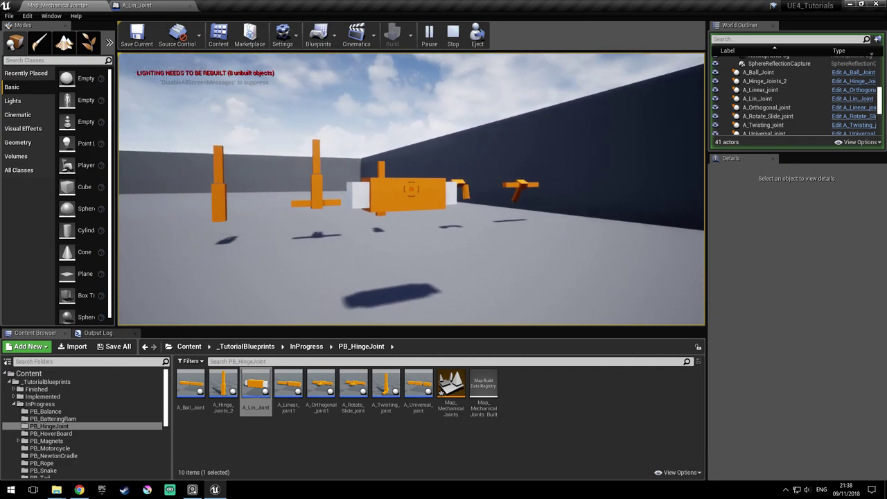
key(w)
key(a)
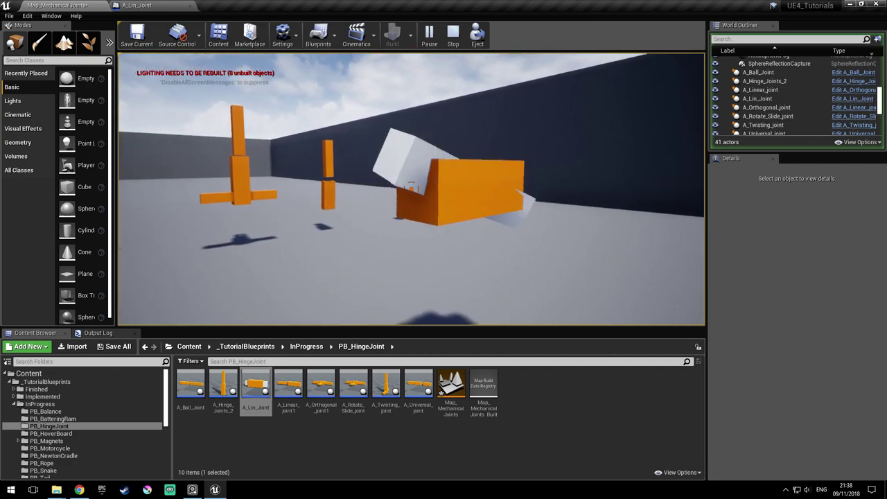
mouse_move(411, 190)
mouse_down()
mouse_move(366, 237)
mouse_move(452, 232)
mouse_move(411, 197)
mouse_up()
key(Escape)
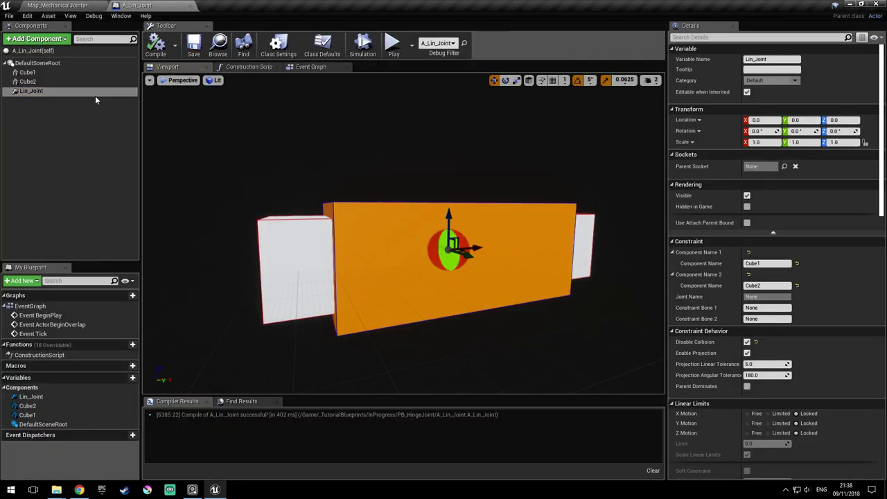
Lock Swing 1, Swing 2 and Twist Motion in the angular limits of Lin_Joint in the A_Lin_Joint Blueprint
click(42, 82)
click(76, 90)
scroll(857, 194, down, 8)
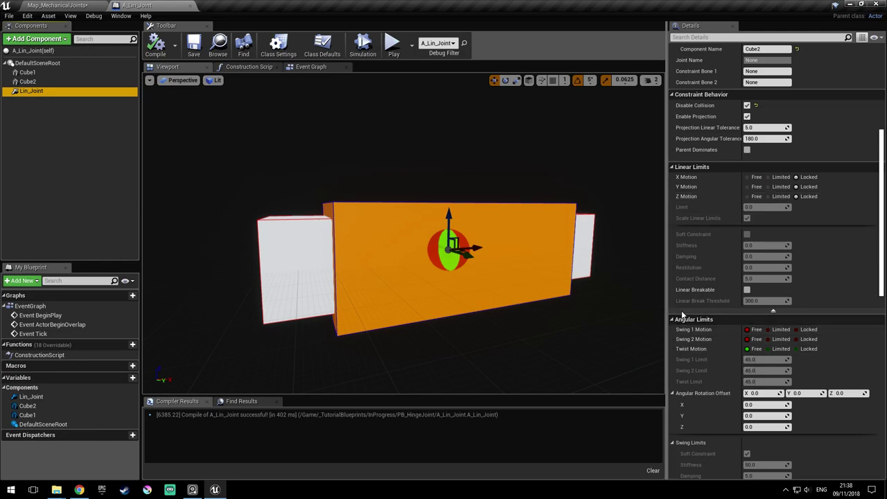
scroll(855, 291, up, 1)
scroll(855, 291, down, 1)
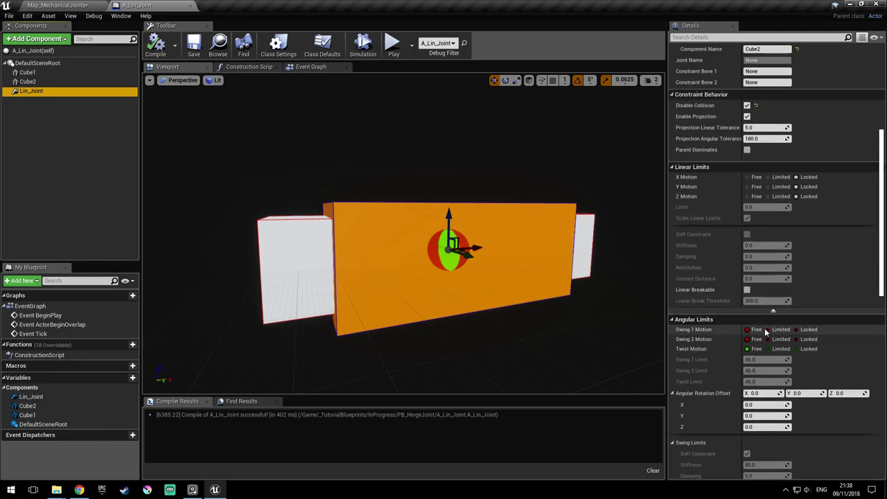
click(807, 329)
click(808, 338)
click(808, 348)
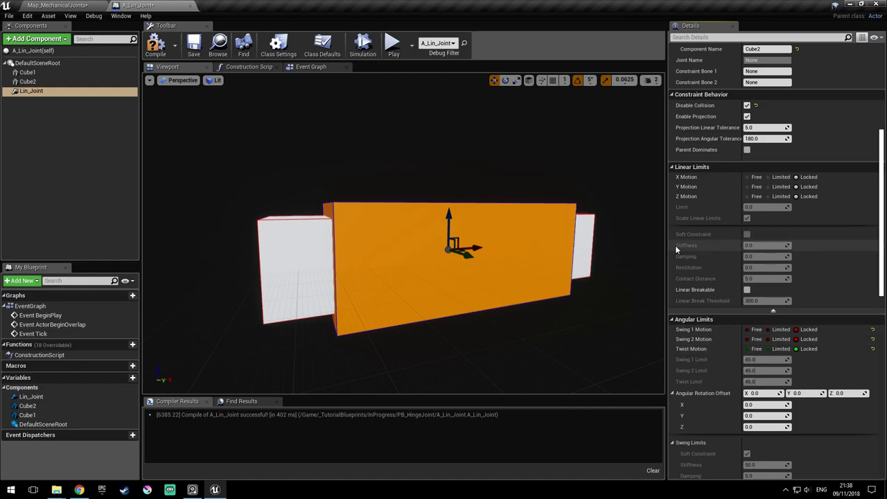
Set Lin_Joint's linear X Motion to Free, then compile and save the Blueprint
click(755, 177)
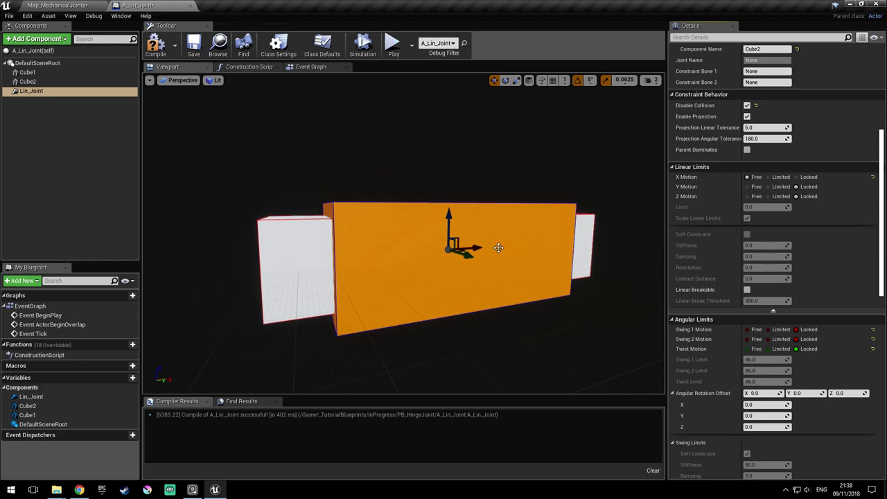
click(159, 47)
click(194, 47)
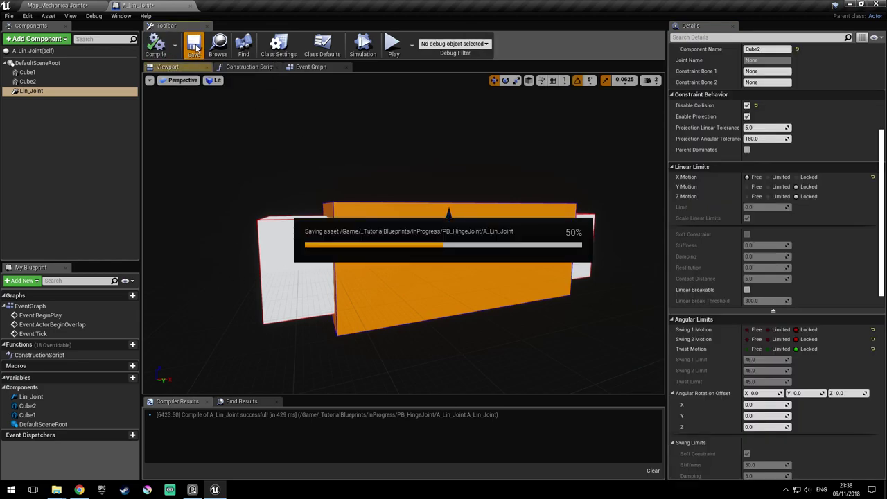
Play the Map_MechanicalJoints level again to test the inner block's sliding, then stop and view the joint up close
click(65, 6)
click(427, 36)
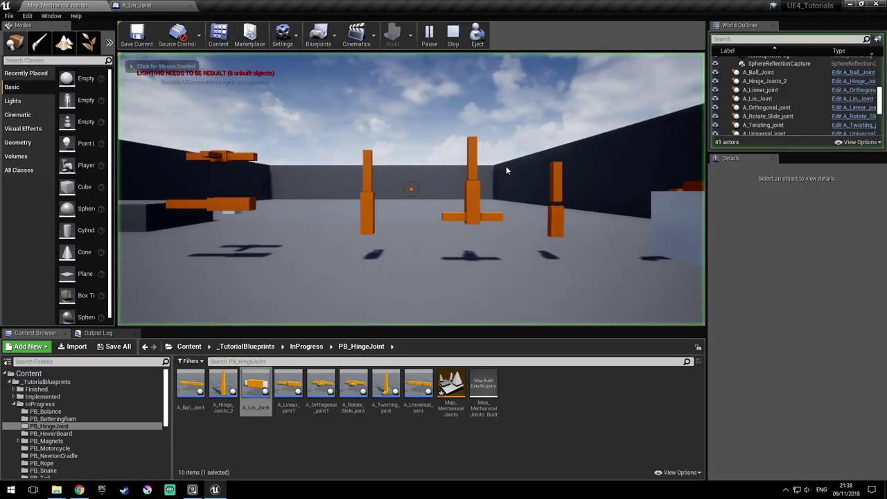
key(a)
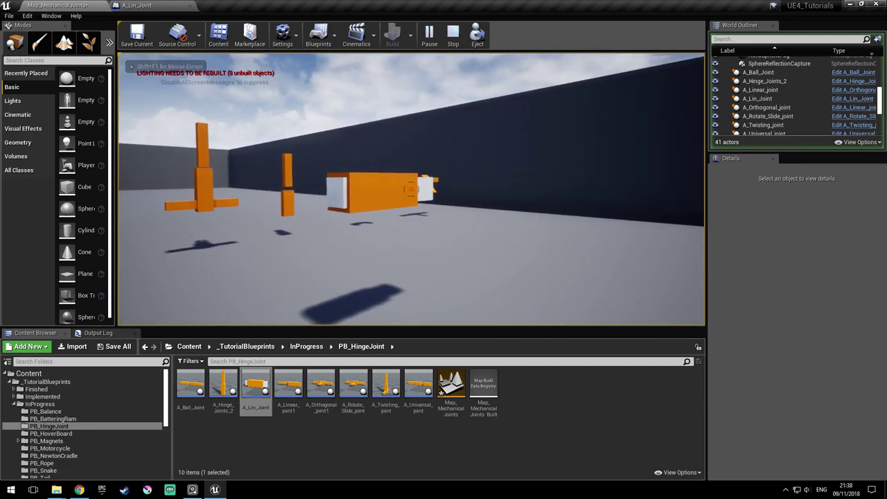
key(d)
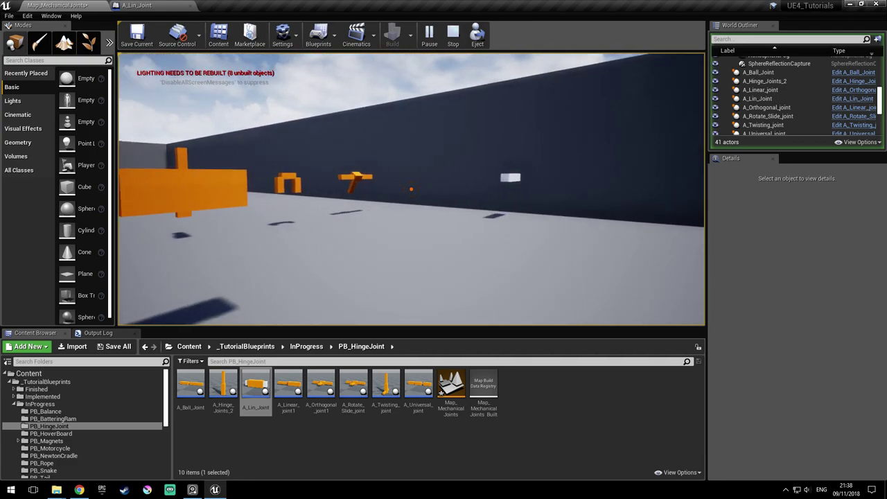
key(Escape)
right_drag(411, 188, 381, 188)
key(w)
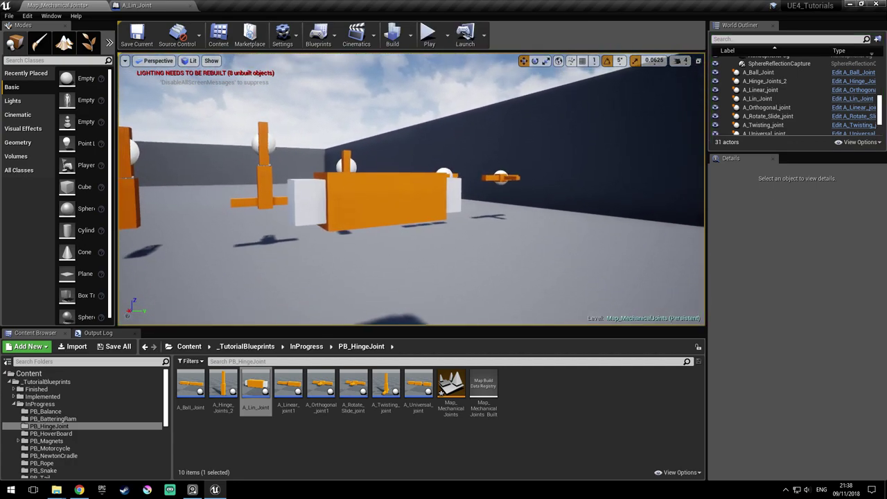
Set Lin_Joint's linear X Motion to Limited with a limit of 50 in the A_Lin_Joint Blueprint
click(149, 6)
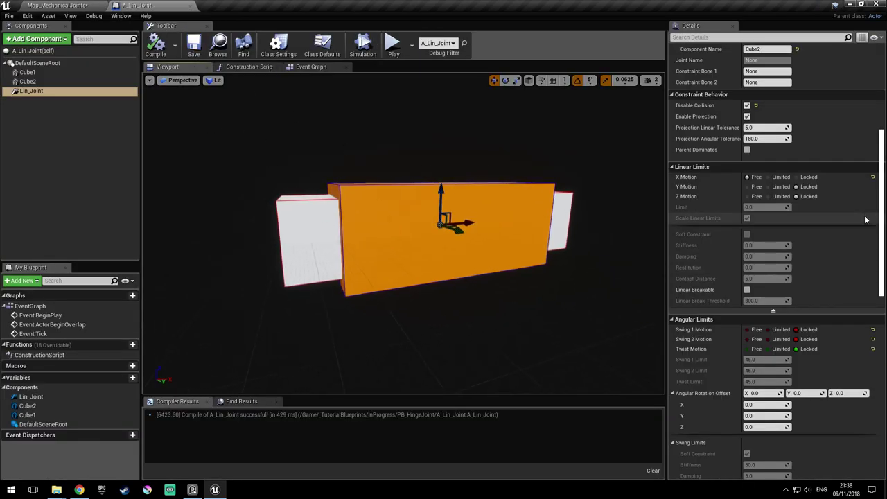
scroll(865, 222, down, 5)
scroll(862, 232, up, 4)
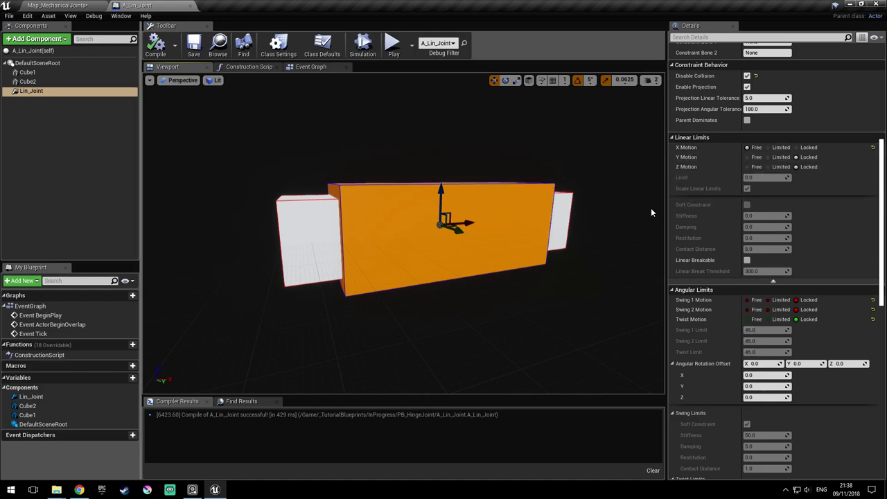
click(777, 148)
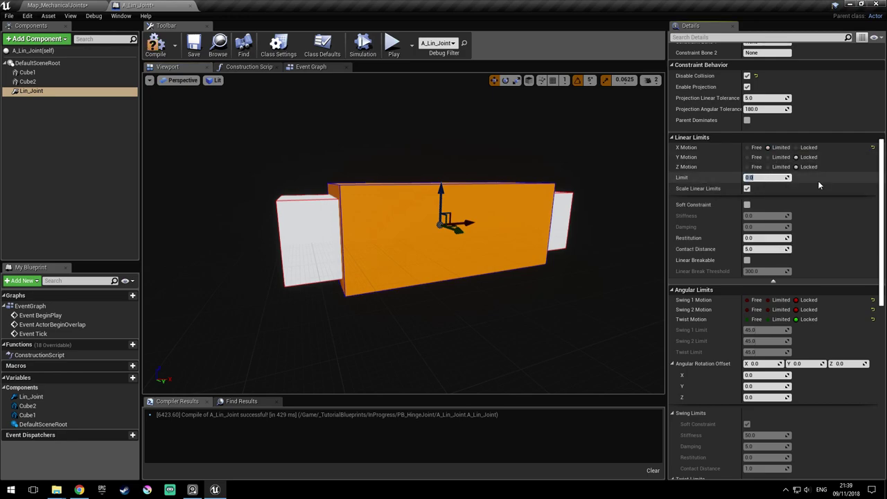
text(50)
key(Return)
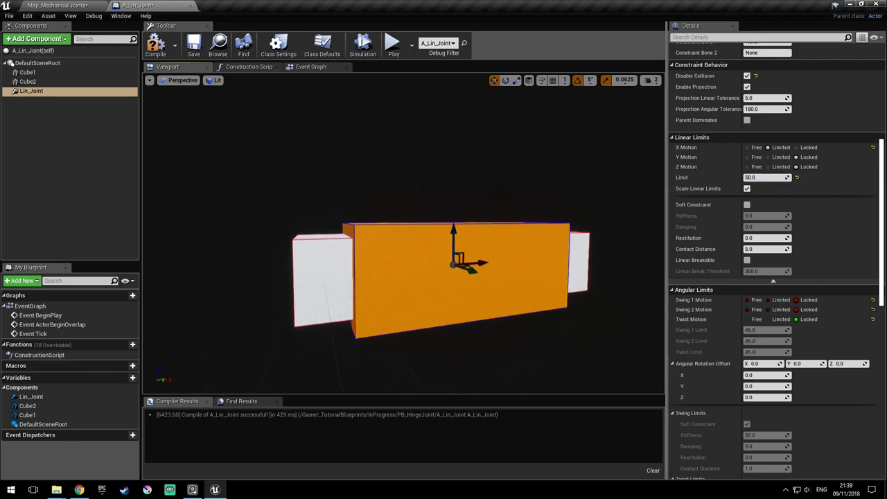
Enable Soft Constraint in Lin_Joint's linear limits with Stiffness 300 and Damping 50, then compile and save A_Lin_Joint
scroll(782, 225, down, 1)
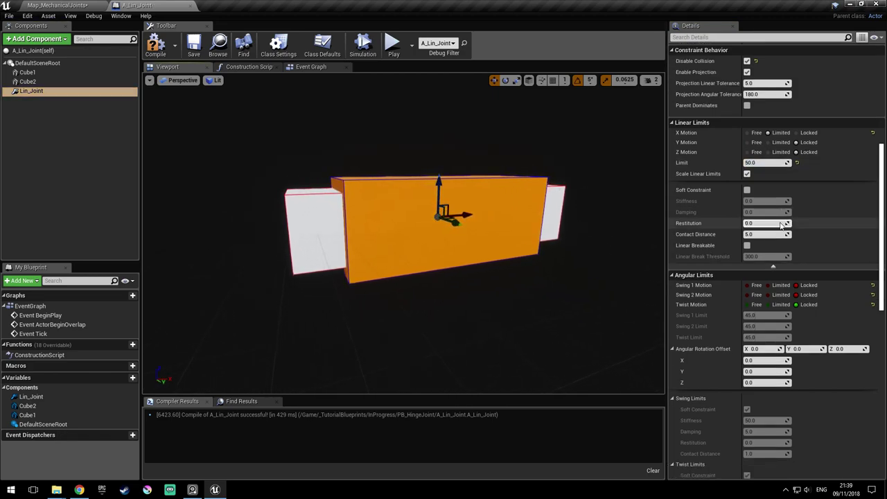
click(747, 190)
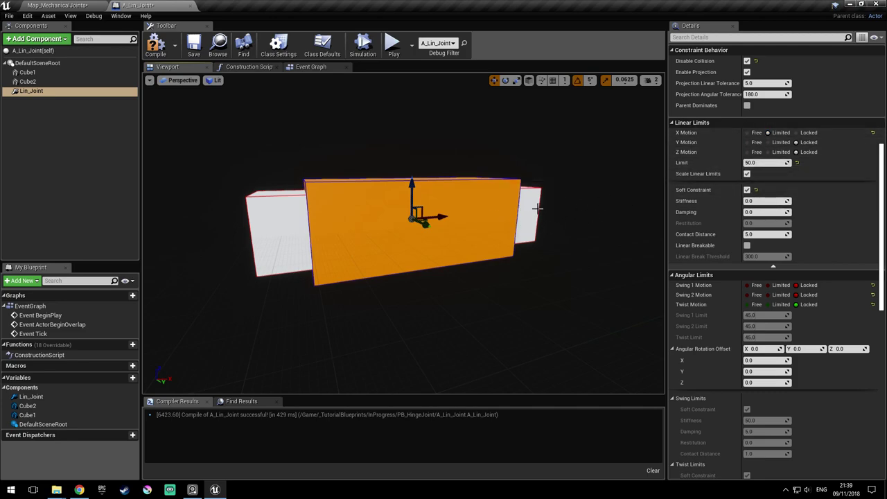
click(769, 201)
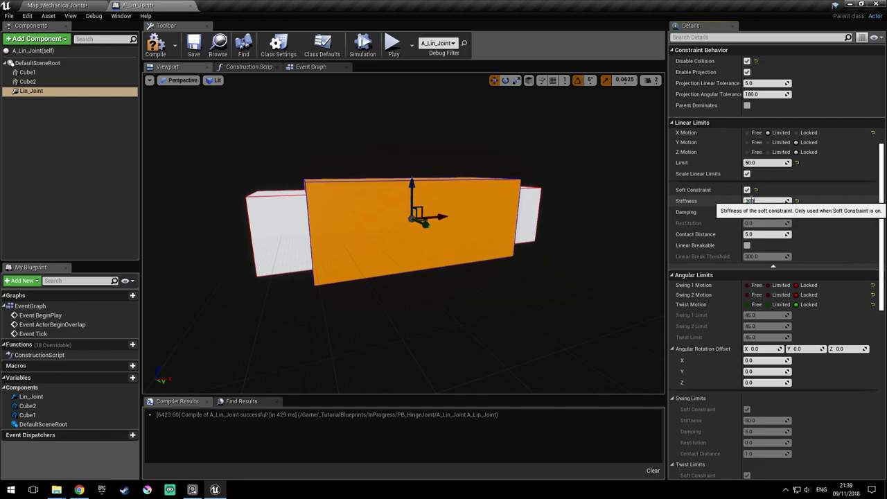
key(Tab)
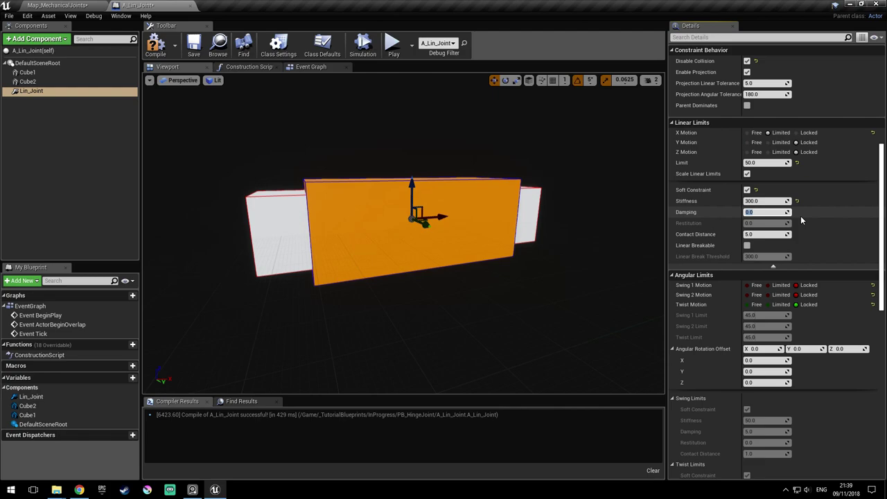
text(50)
key(Return)
click(194, 46)
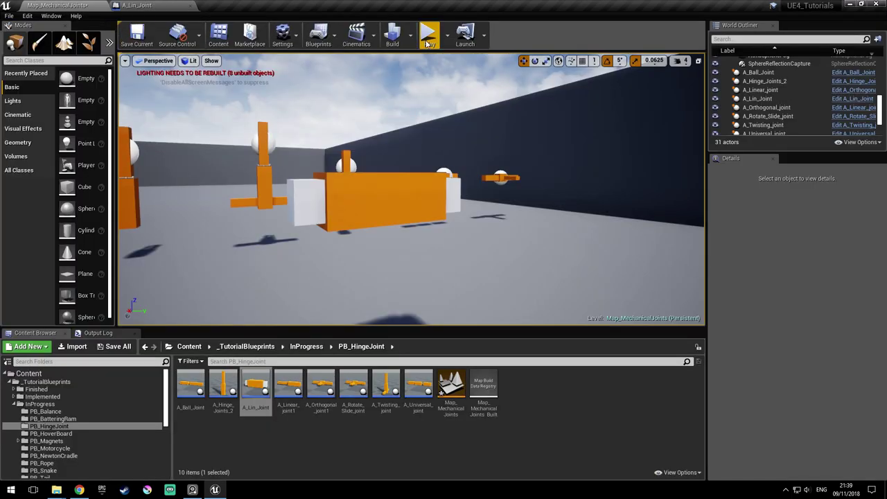
Play the Map_MechanicalJoints level to test the soft linear limit from several sides of the joint, then stop
click(427, 38)
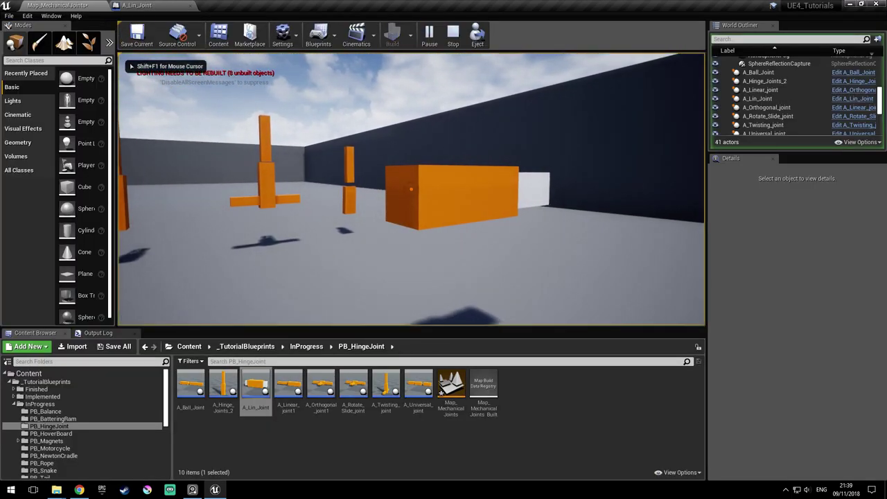
key(s)
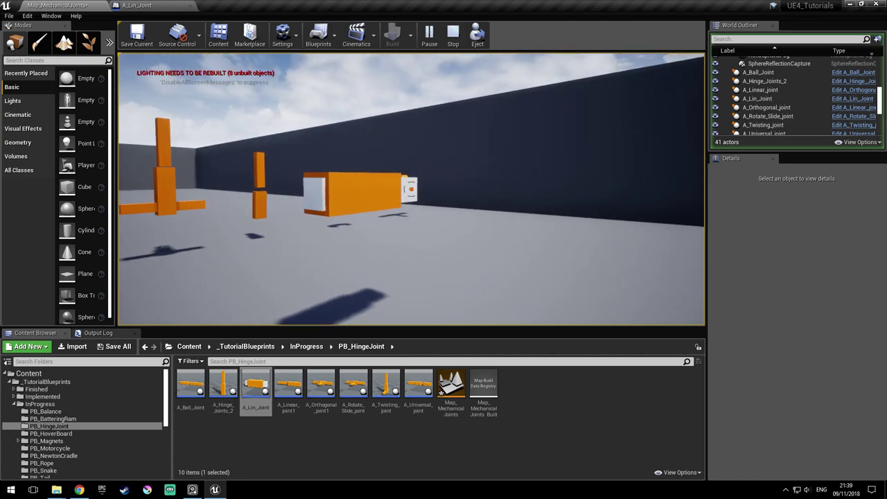
key(d)
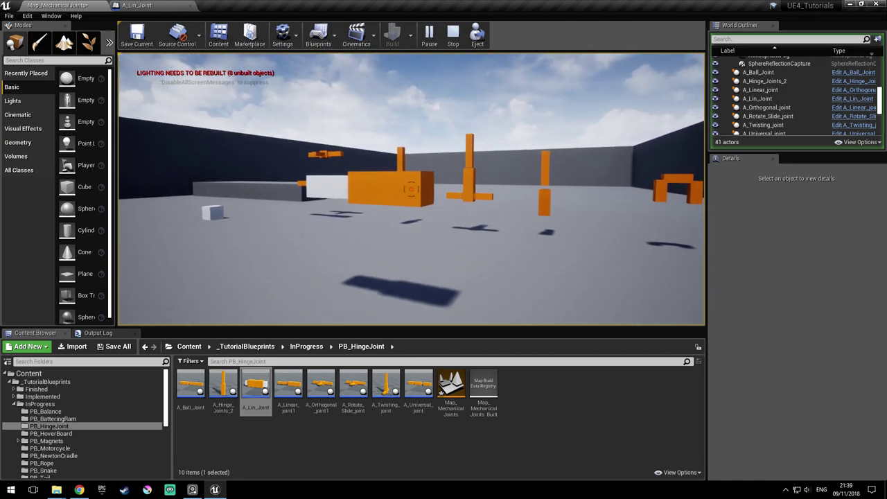
key(a)
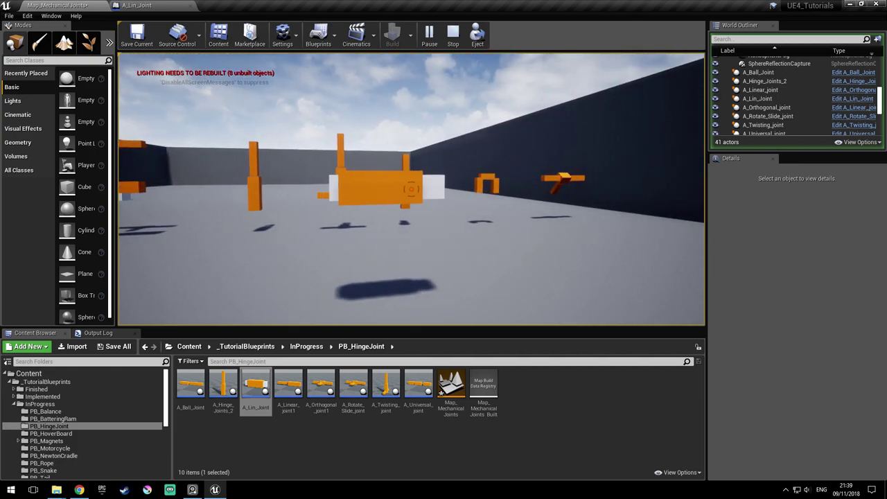
key(Escape)
Enable the X Velocity Target in Lin_Joint's Linear Motor and compile the A_Lin_Joint Blueprint
click(138, 5)
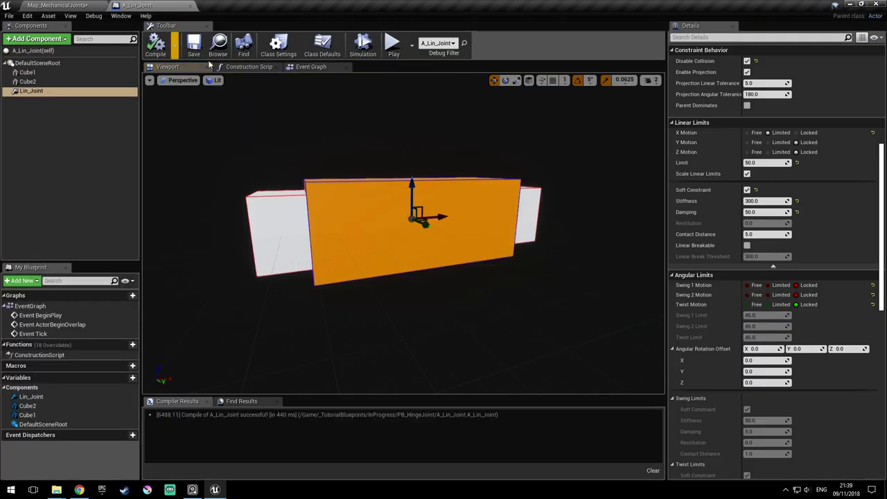
scroll(716, 216, down, 10)
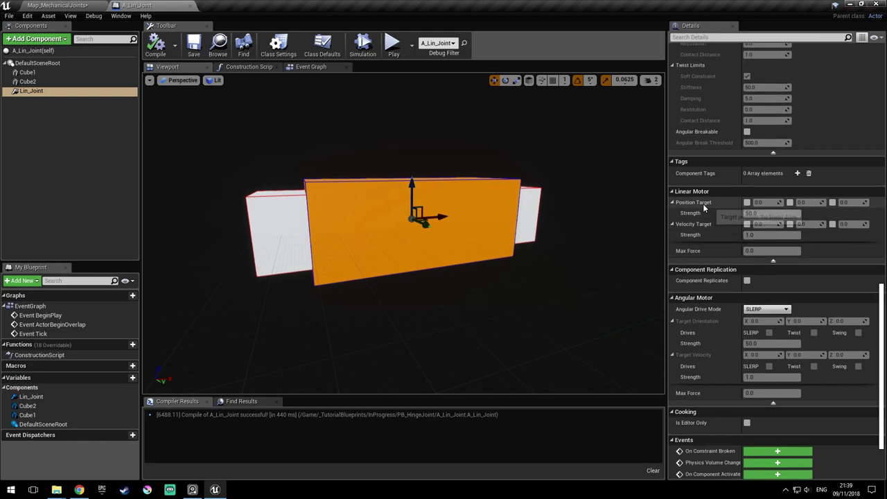
scroll(735, 234, up, 1)
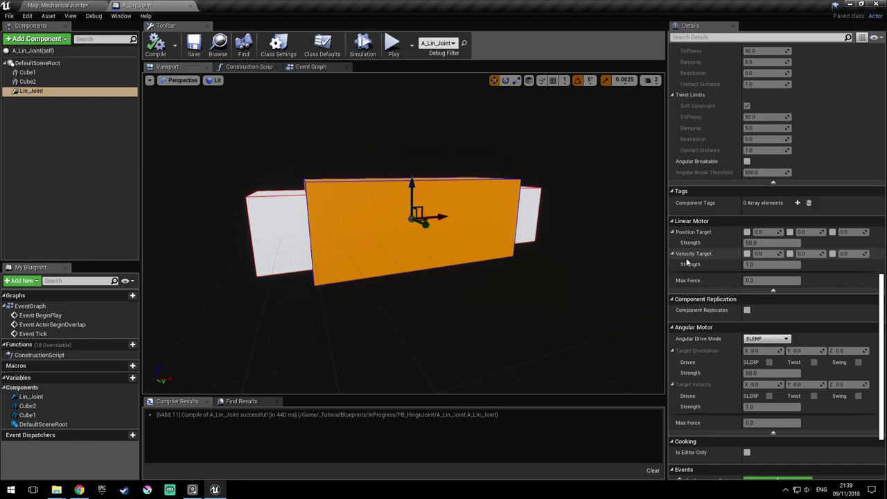
click(747, 254)
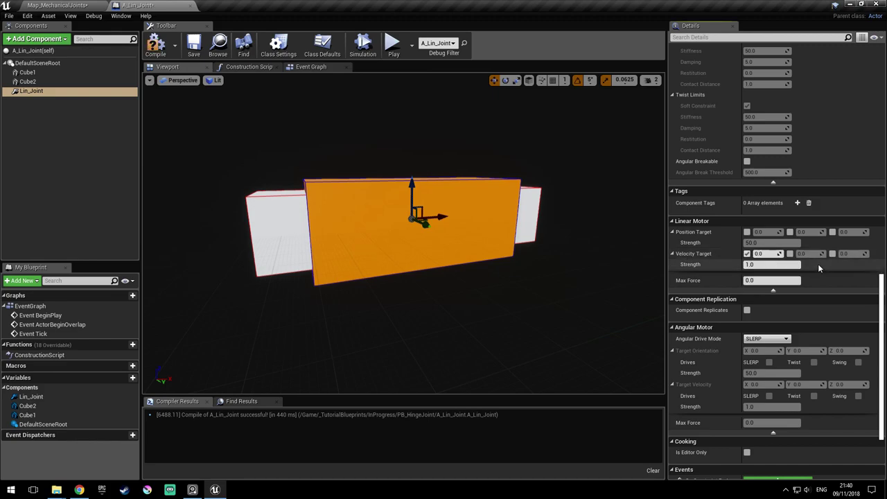
key(Return)
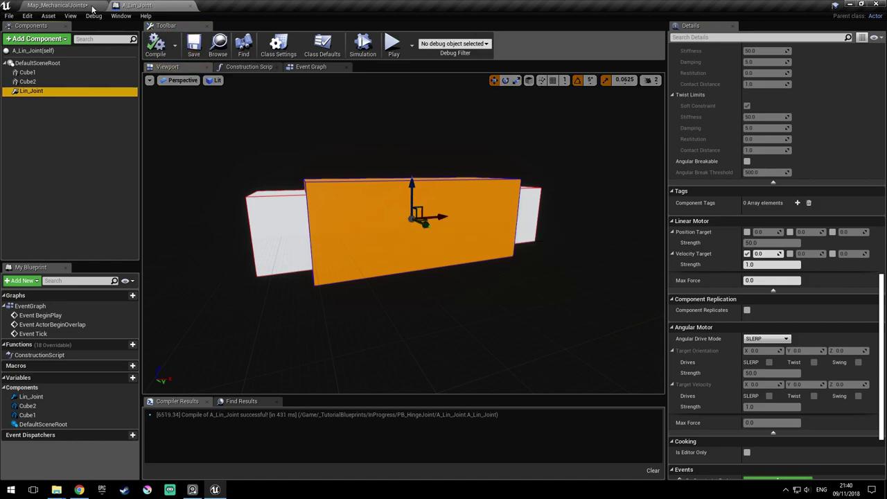
Play the Map_MechanicalJoints level to test the joint with its velocity motor, then stop and select A_Lin_Joint
click(81, 5)
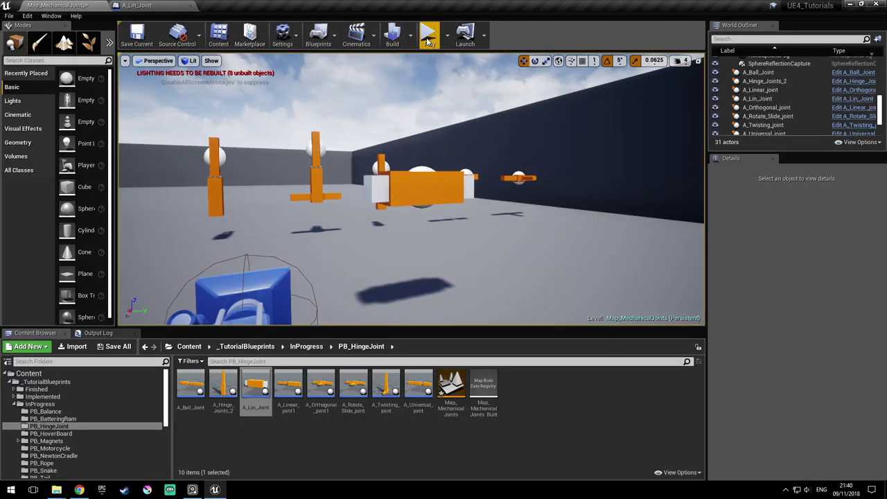
click(427, 42)
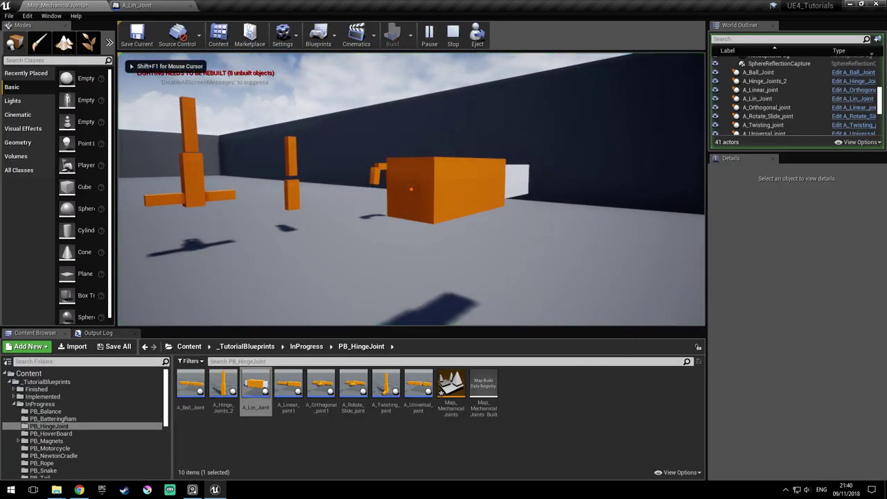
key(d)
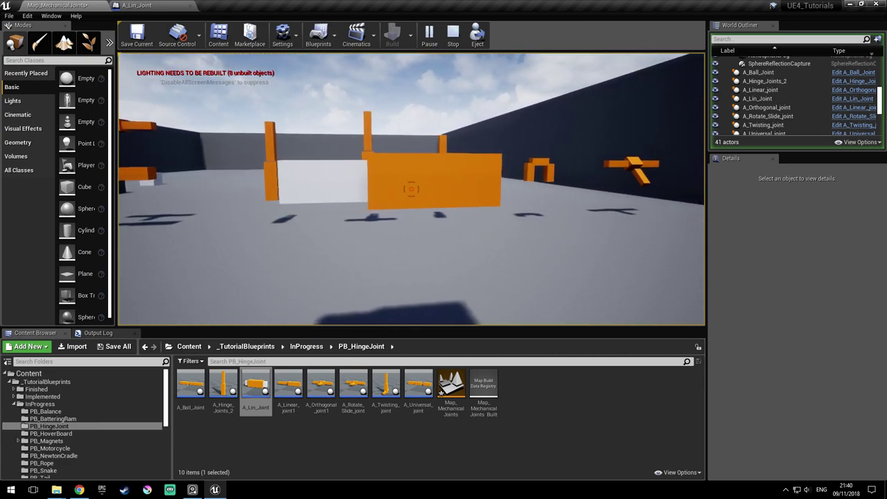
key(Escape)
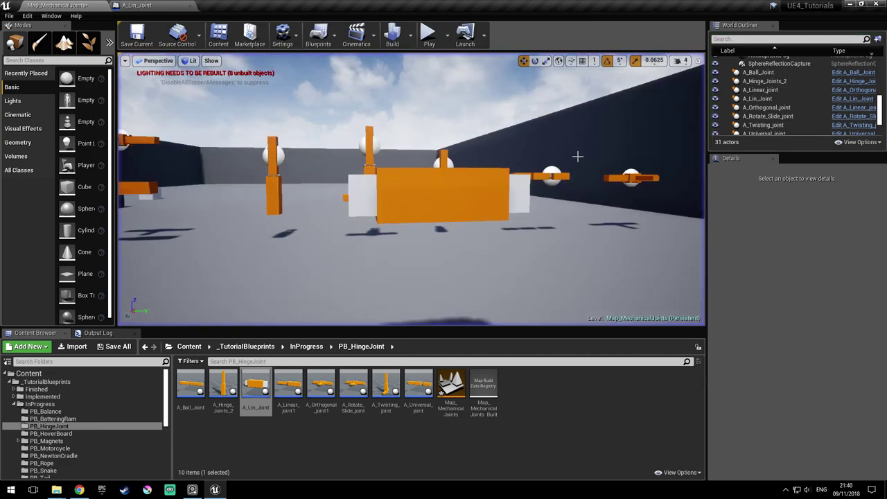
mouse_move(496, 161)
right_down()
mouse_move(474, 160)
mouse_move(485, 151)
right_up()
click(417, 194)
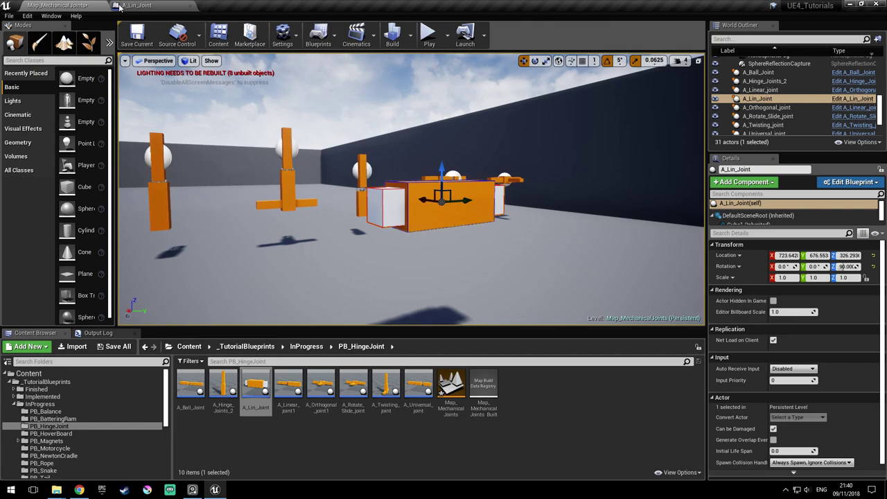
Enable Simulate Physics on Cube2 in the A_Lin_Joint Blueprint and compile it
click(160, 4)
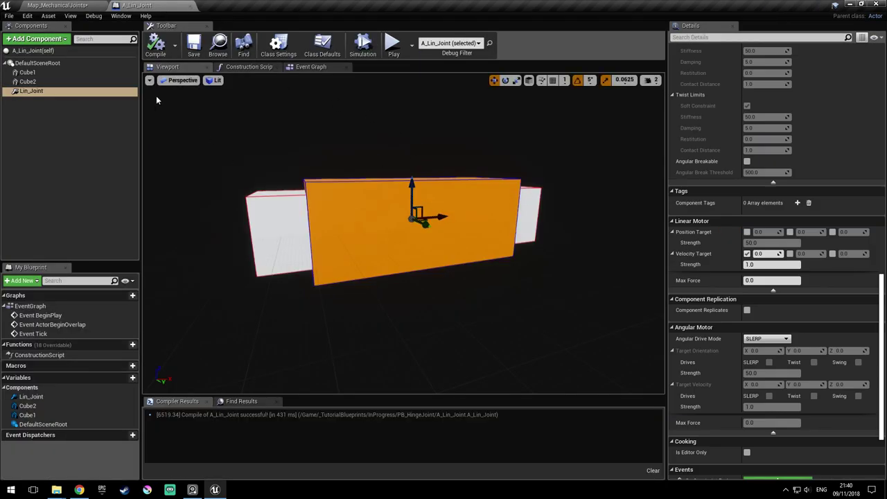
click(27, 81)
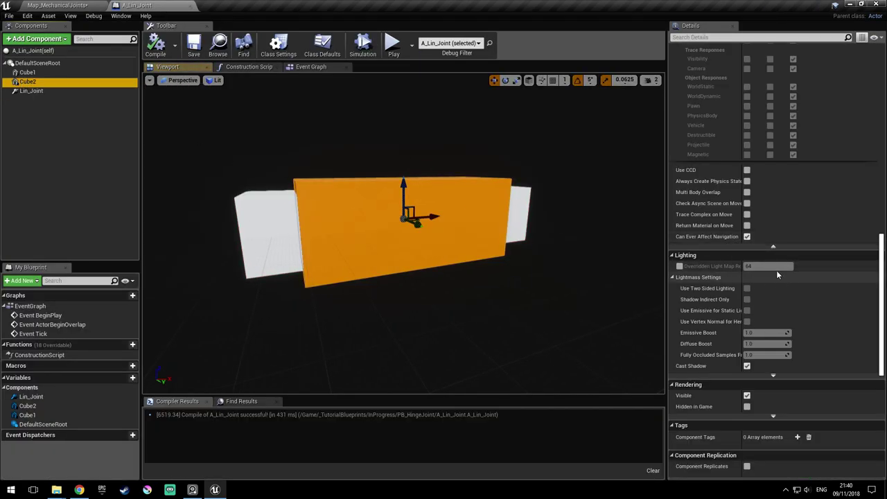
scroll(788, 275, up, 3)
scroll(804, 298, up, 10)
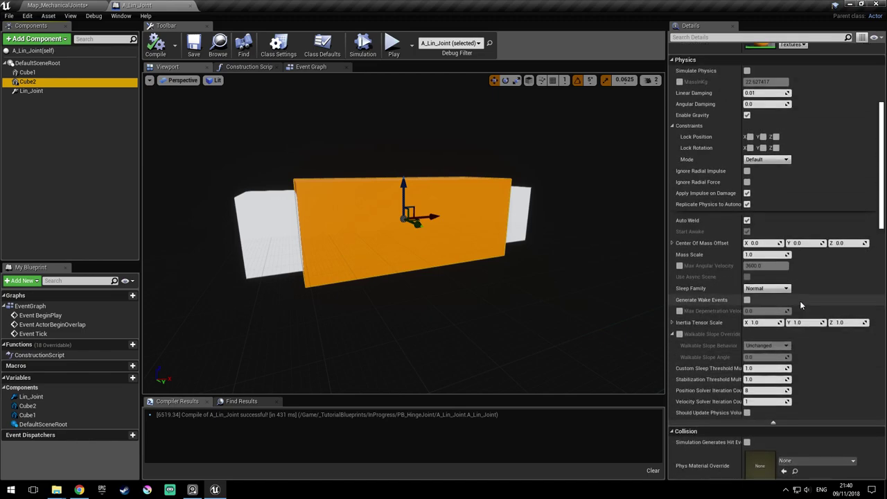
click(747, 204)
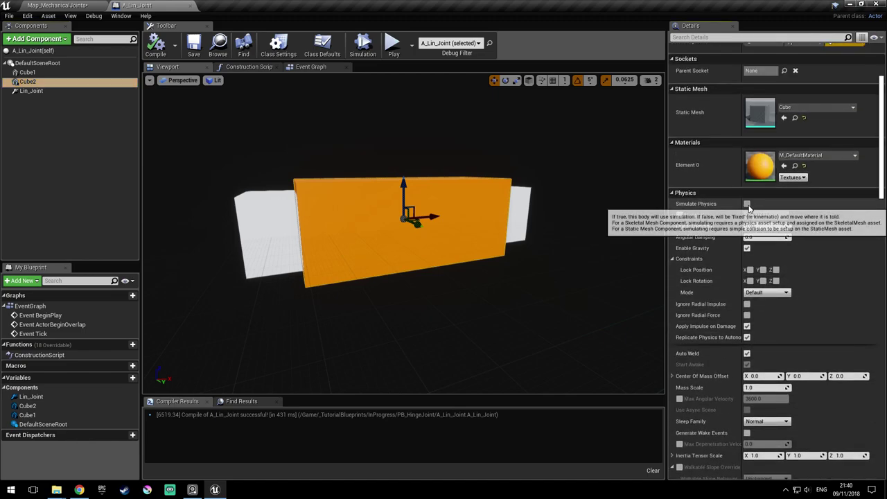
click(156, 49)
Play the Map_MechanicalJoints level to test the linear joint with both blocks simulating physics, then stop
click(97, 6)
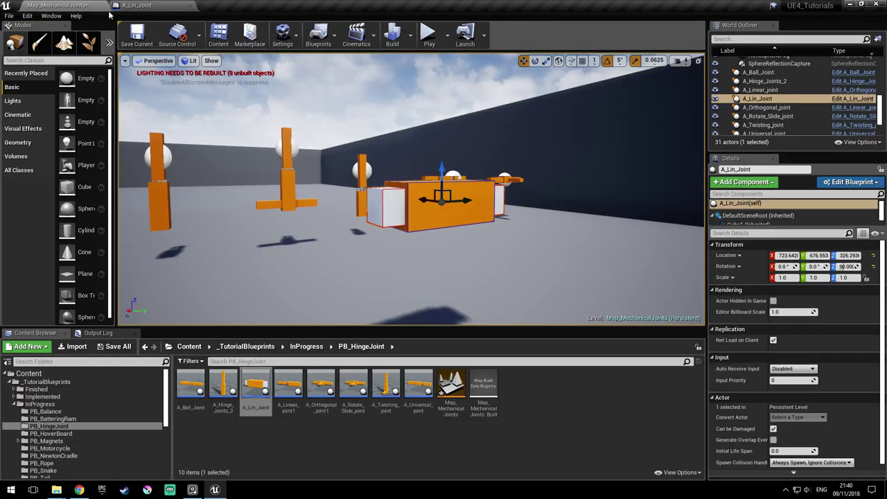
click(429, 35)
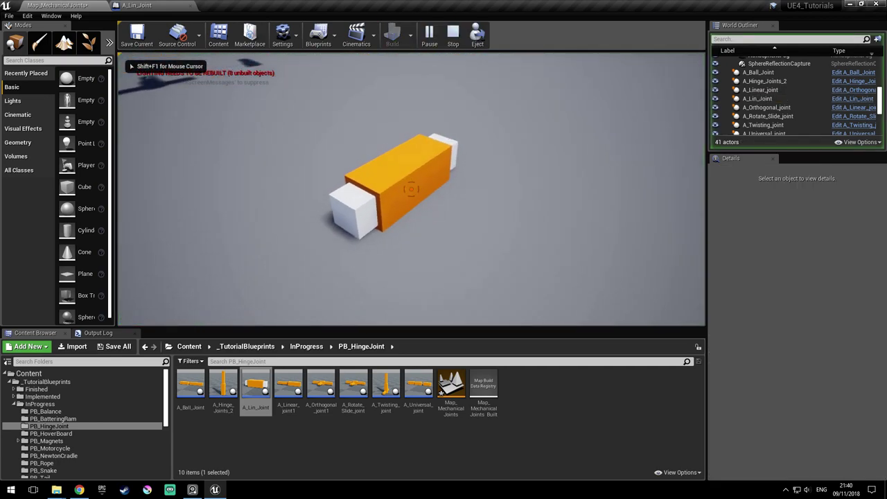
click(411, 189)
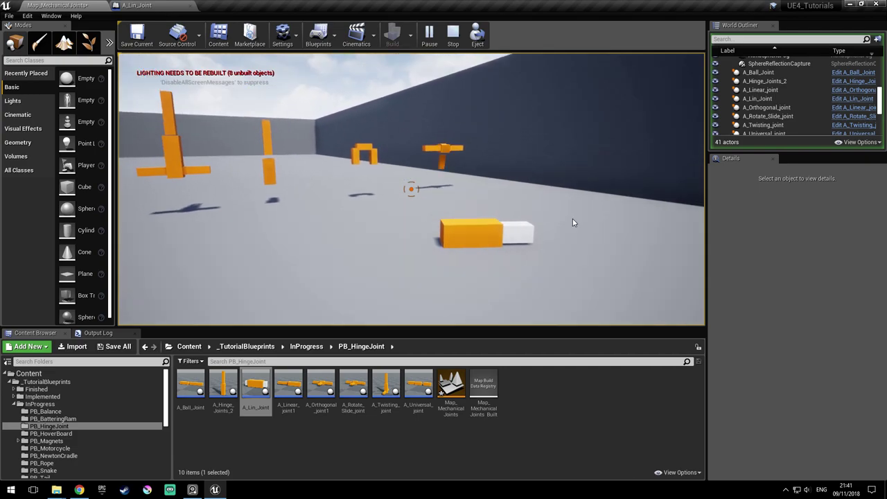
key(Escape)
Move A_Lin_Joint along the Y axis to about Y 88 in the Map_MechanicalJoints level
right_drag(528, 225, 546, 204)
click(509, 223)
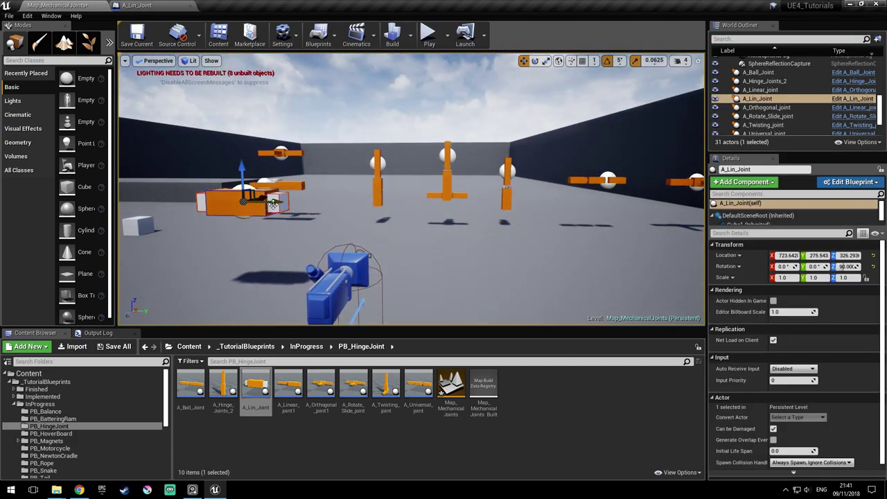
scroll(274, 203, up, 1)
key(ctrl+s)
mouse_move(277, 206)
right_down()
mouse_move(346, 198)
mouse_move(274, 207)
mouse_move(291, 212)
right_up()
right_drag(411, 130, 426, 141)
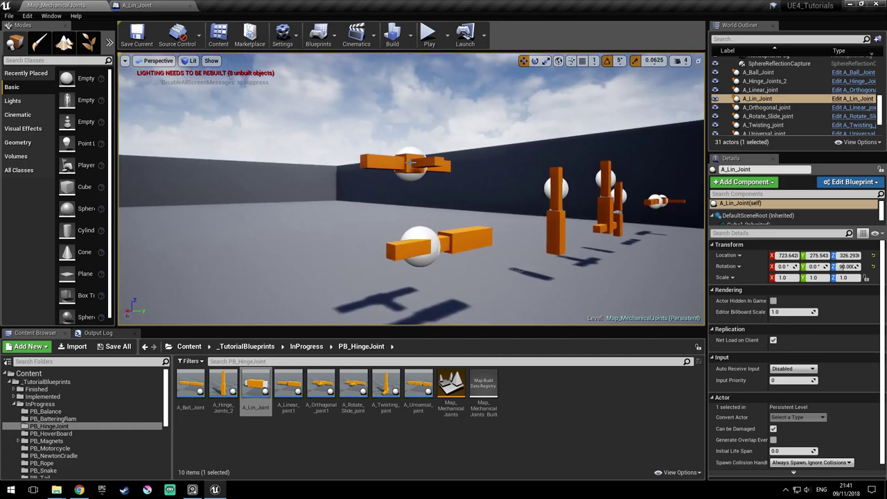
right_drag(444, 160, 424, 169)
key(s)
key(w)
drag(447, 177, 339, 177)
right_drag(340, 177, 368, 178)
key(d)
key(w)
Select A_Hinge_Joints_2 in the level, view it up close, and save the level
click(357, 175)
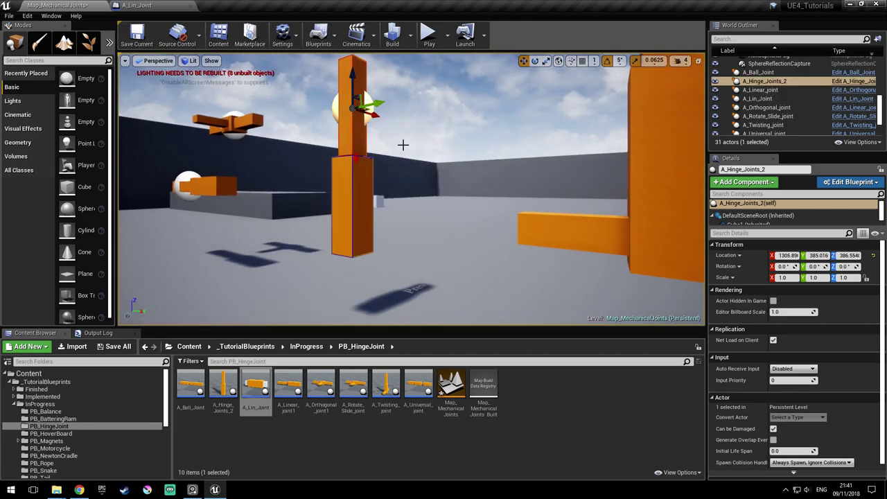
right_drag(413, 150, 402, 155)
right_drag(392, 99, 393, 191)
key(ctrl+s)
key(s)
key(a)
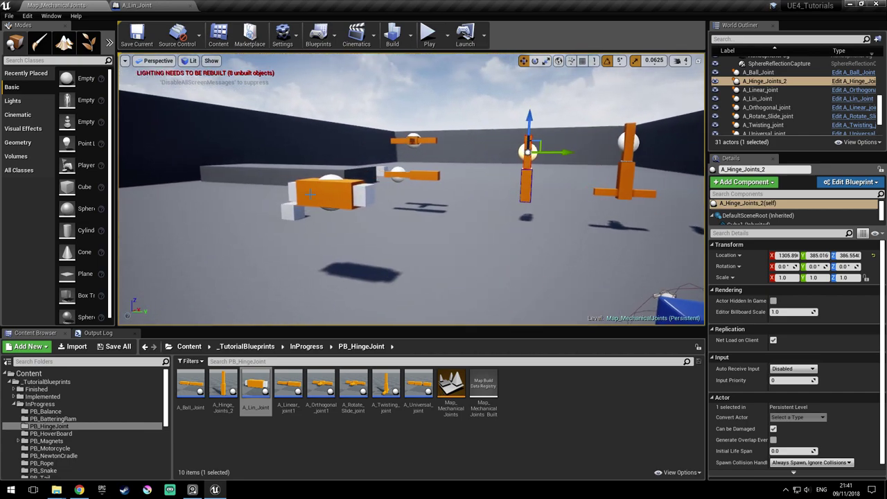
Duplicate the A_Lin_Joint Blueprint in the PB_HingeJoint folder and name the copy A_Hinge_joint
click(330, 193)
right_click(258, 386)
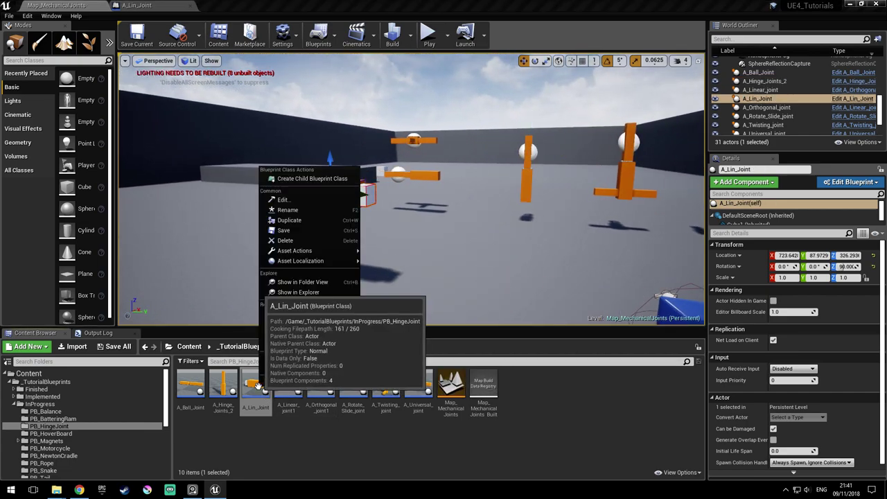
click(304, 221)
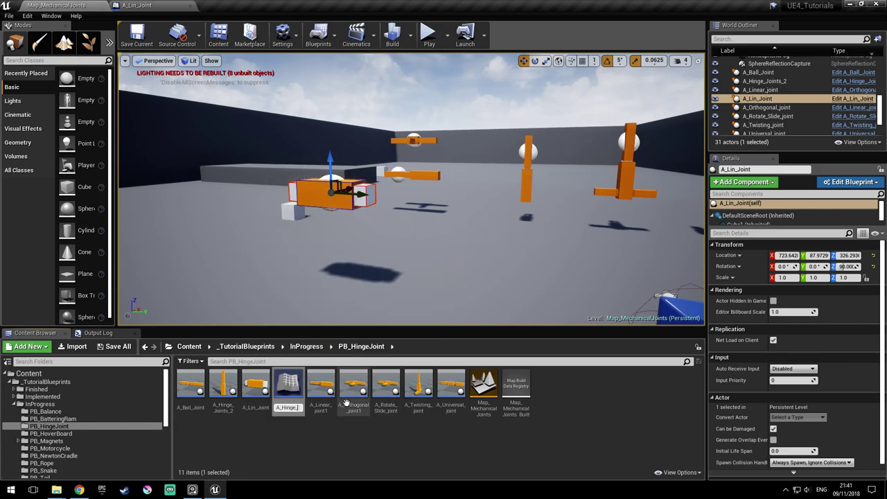
text(A_Hinge_joint)
key(Return)
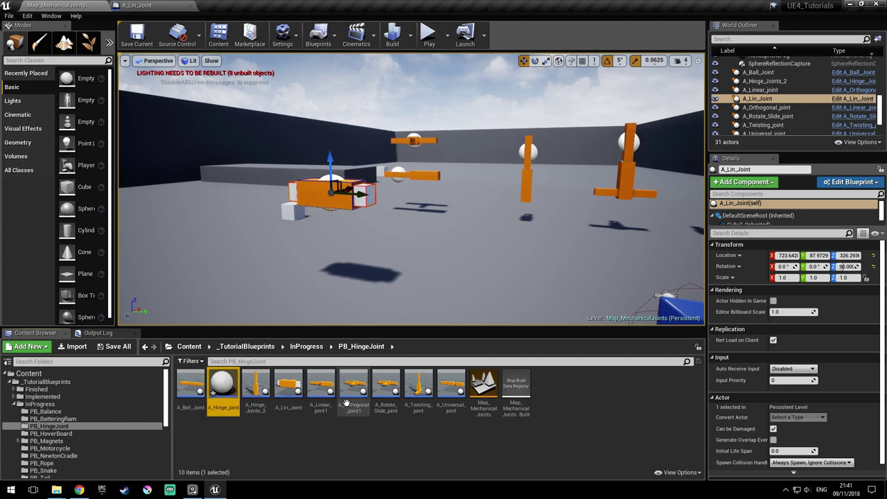
Open the A_Hinge_joint Blueprint, close the A_Lin_Joint editor, and dock the new editor beside the level
double_click(223, 386)
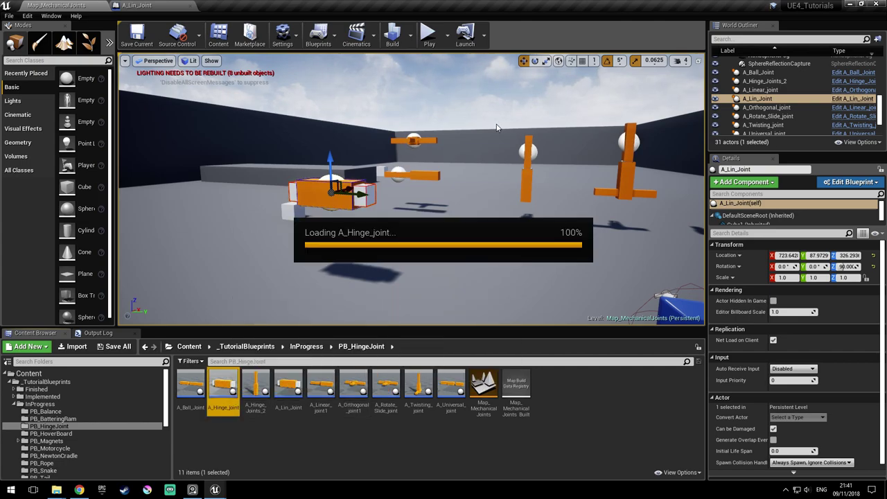
middle_click(163, 9)
drag(315, 45, 189, 5)
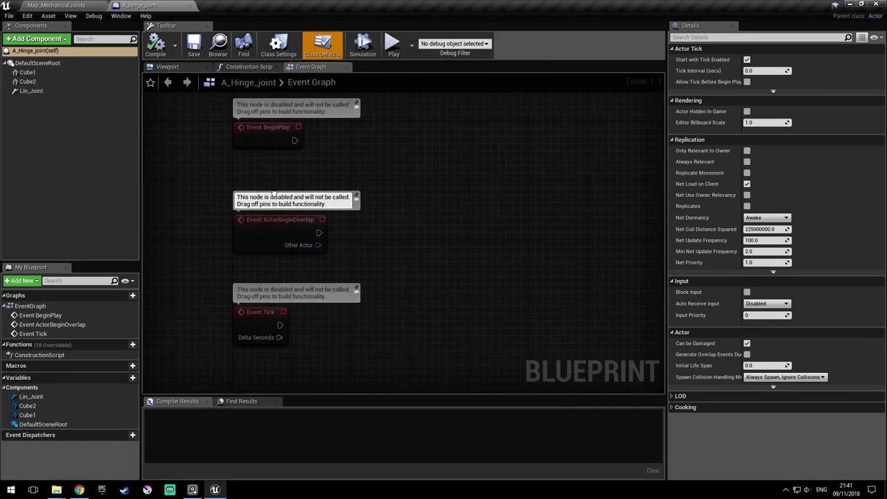
Show the A_Hinge_joint viewport and move Cube2 along the X axis to about X 128, just clear of Cube1
click(167, 66)
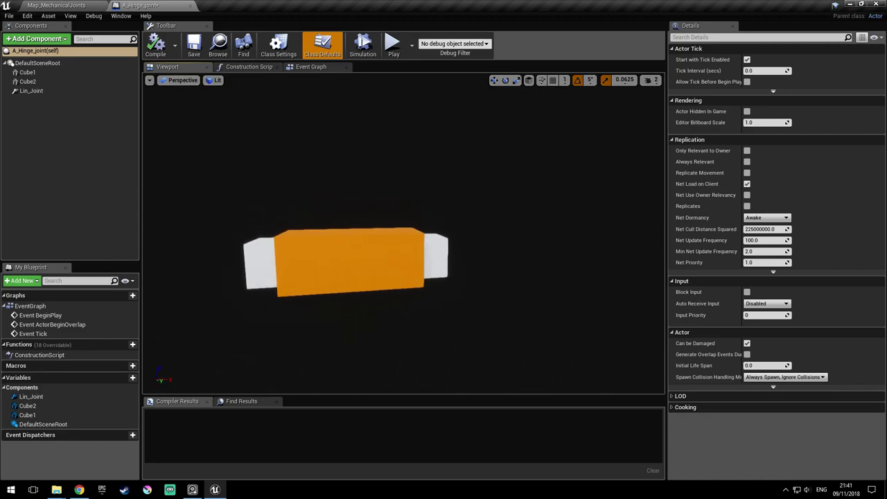
click(400, 259)
drag(425, 256, 594, 260)
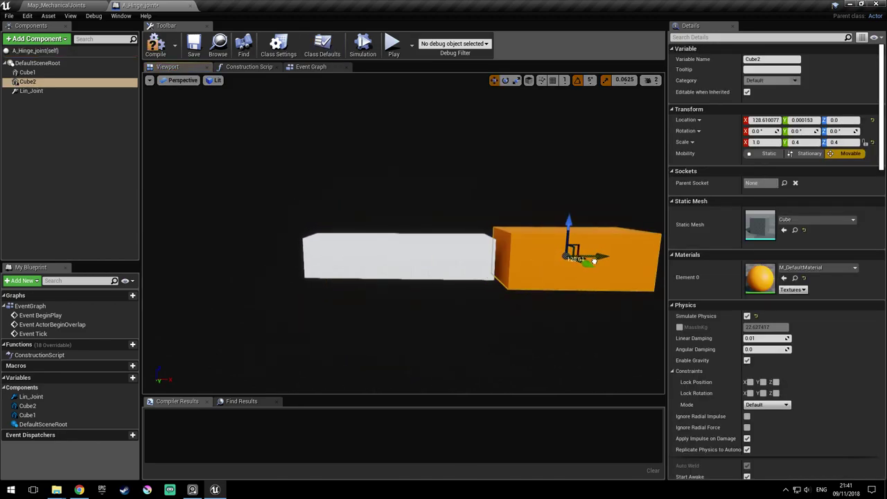
right_drag(593, 260, 688, 274)
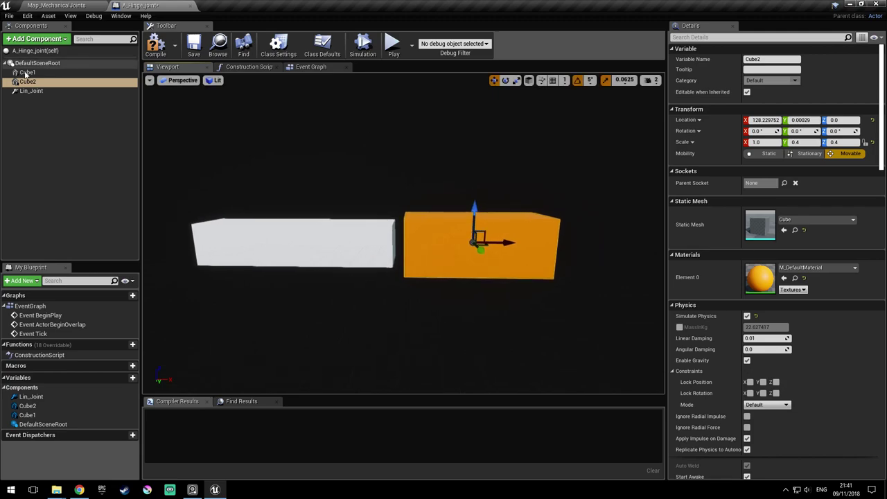
Move the Lin_Joint constraint along the X axis to about X 75, into the gap between Cube1 and Cube2
click(52, 93)
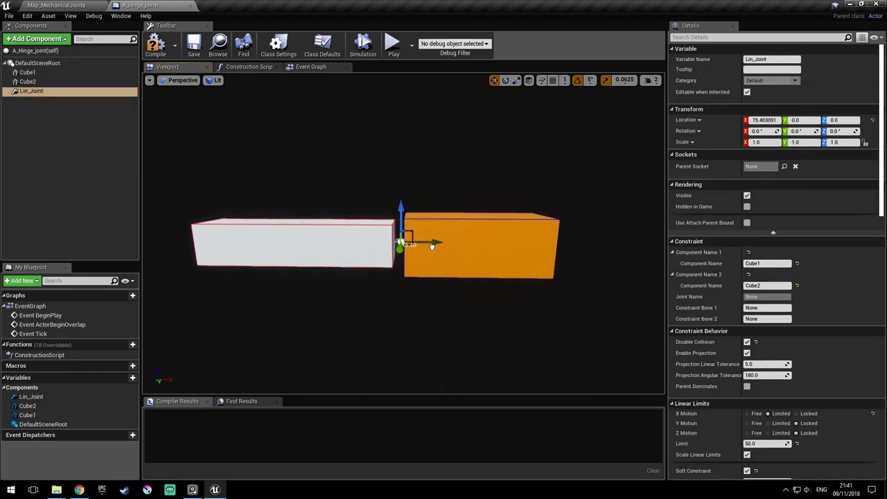
drag(431, 247, 432, 246)
right_drag(432, 247, 396, 246)
Examine the existing upright hinge joint in the Map_MechanicalJoints level as a reference
click(57, 5)
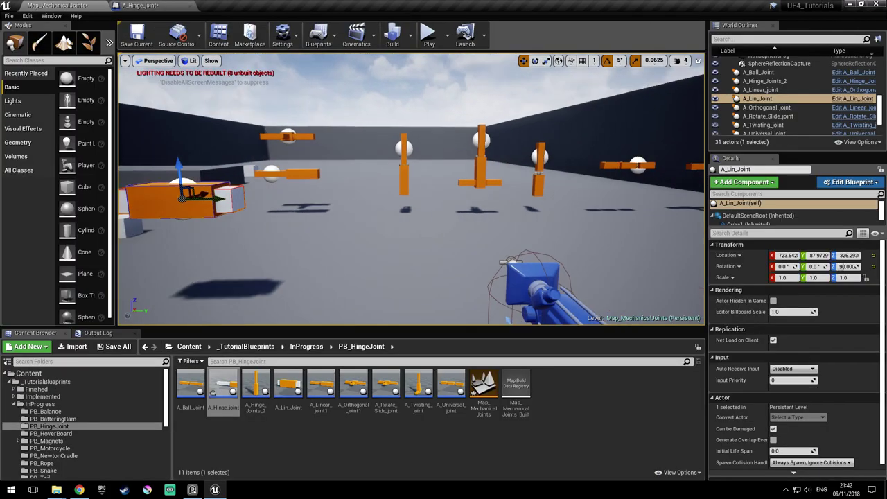
right_drag(374, 166, 326, 166)
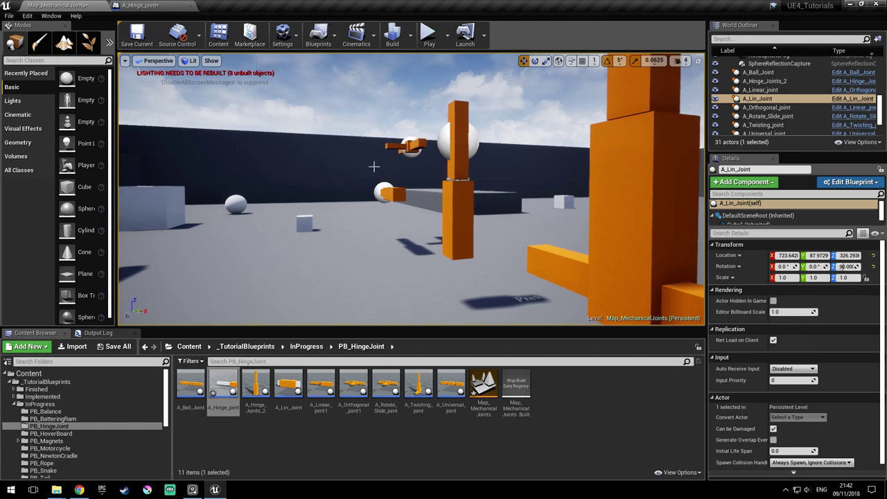
mouse_move(421, 212)
right_down()
mouse_move(430, 215)
mouse_move(421, 212)
right_up()
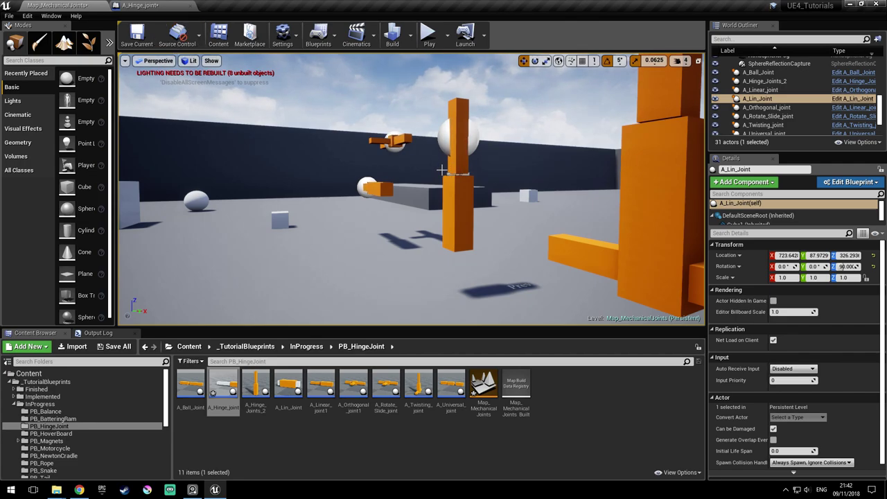
key(w)
mouse_move(456, 196)
right_down()
mouse_move(464, 185)
mouse_move(442, 189)
right_up()
In the A_Hinge_joint Blueprint, set the Lin_Joint constraint's linear X Motion to Locked
click(182, 7)
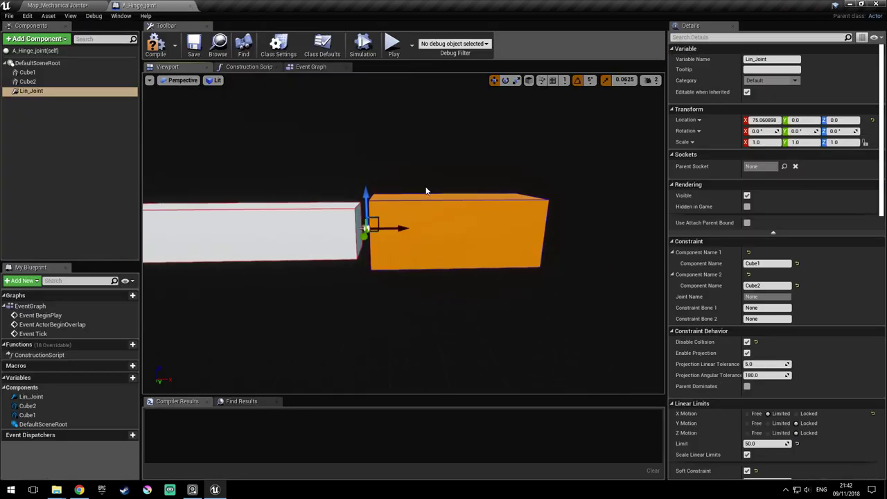
click(31, 81)
click(55, 90)
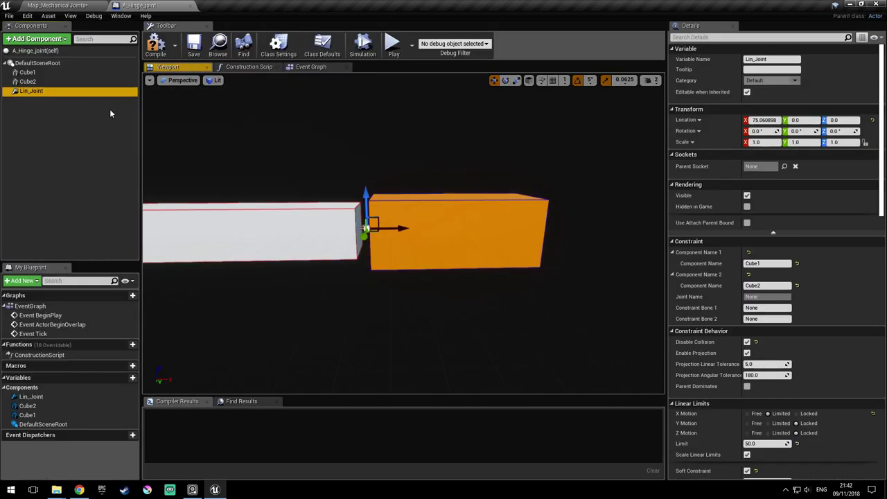
scroll(831, 252, down, 6)
click(805, 221)
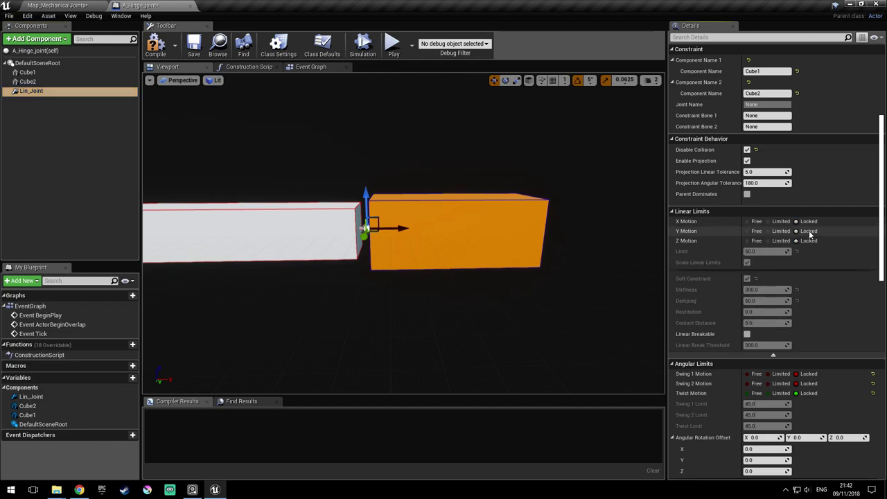
scroll(841, 378, down, 1)
scroll(842, 377, up, 3)
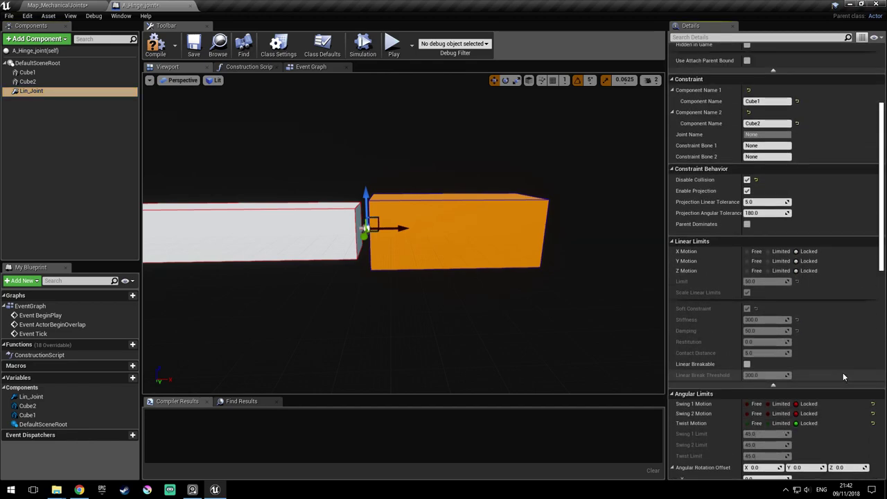
scroll(835, 263, down, 3)
scroll(849, 284, up, 1)
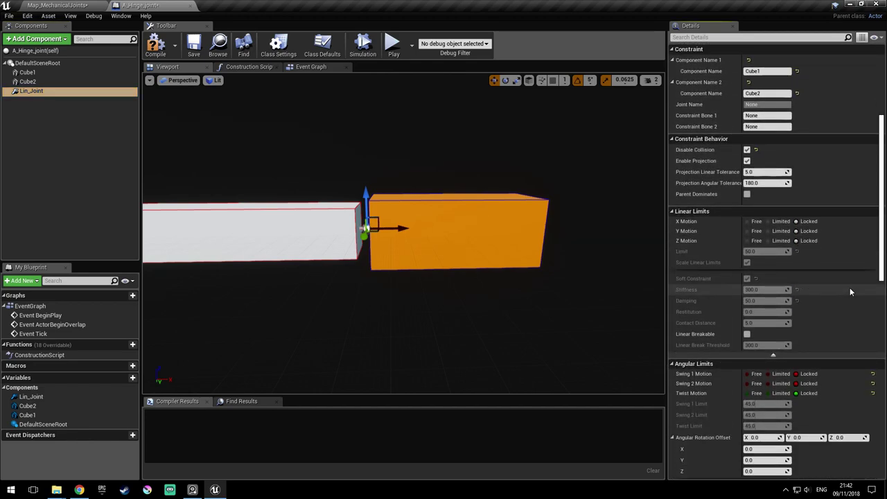
Turn off Simulate Physics for Cube1 in the A_Hinge_joint Blueprint
right_drag(467, 231, 448, 227)
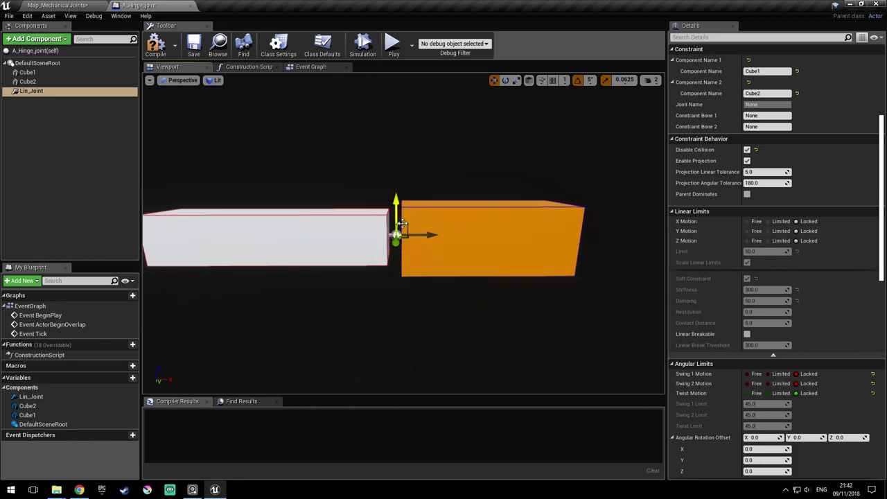
click(28, 82)
click(42, 74)
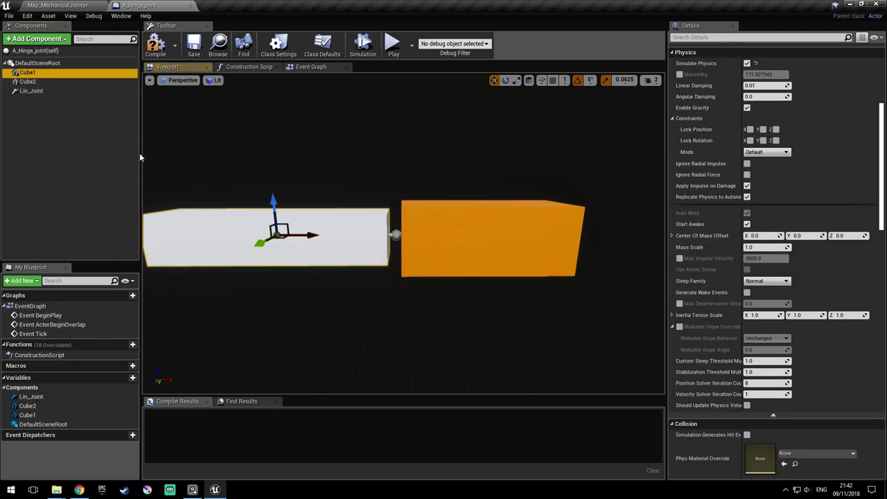
scroll(870, 193, up, 5)
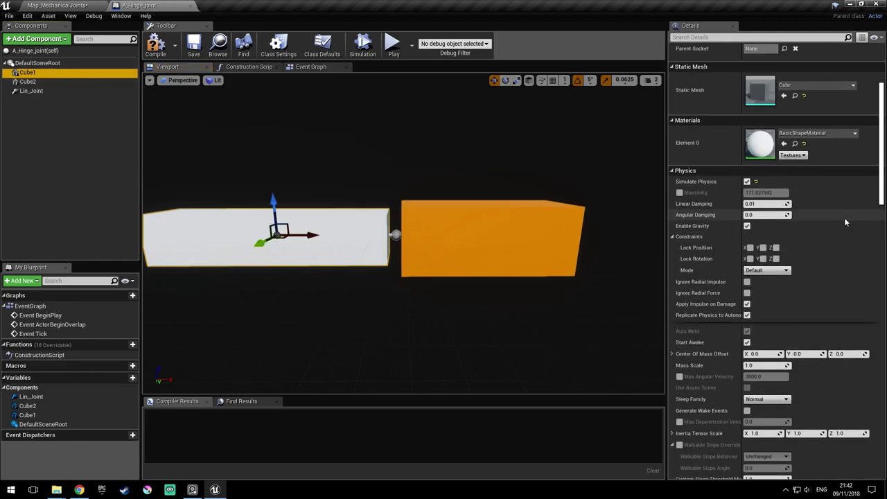
click(747, 257)
mouse_move(536, 292)
right_down()
mouse_move(536, 309)
mouse_move(554, 295)
mouse_move(543, 291)
right_up()
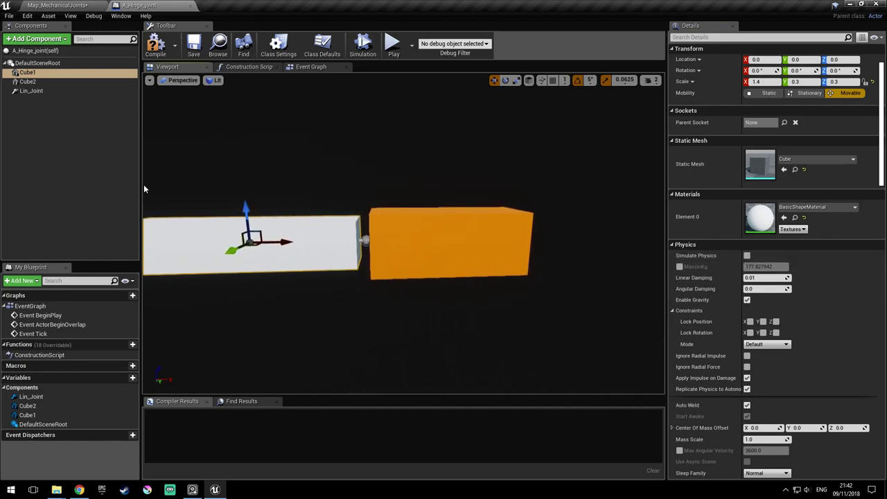
Set the Lin_Joint constraint's angular Swing 2 Motion to Free
click(41, 84)
click(43, 92)
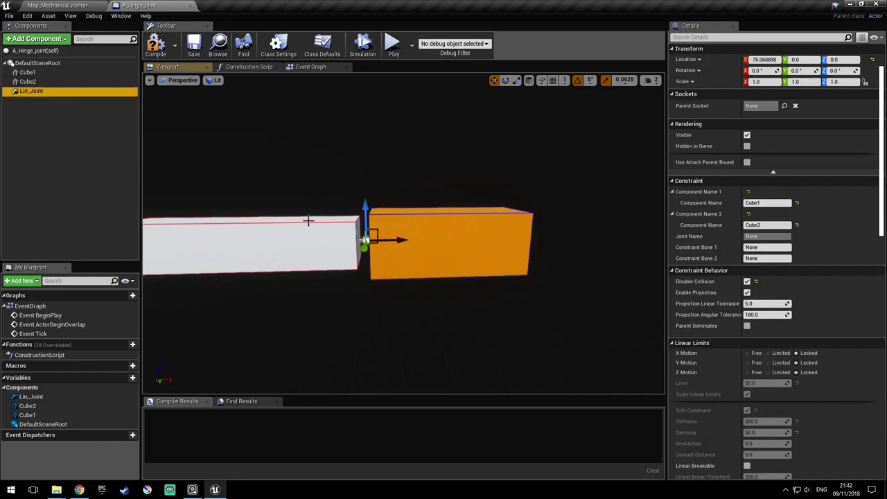
right_drag(442, 243, 427, 244)
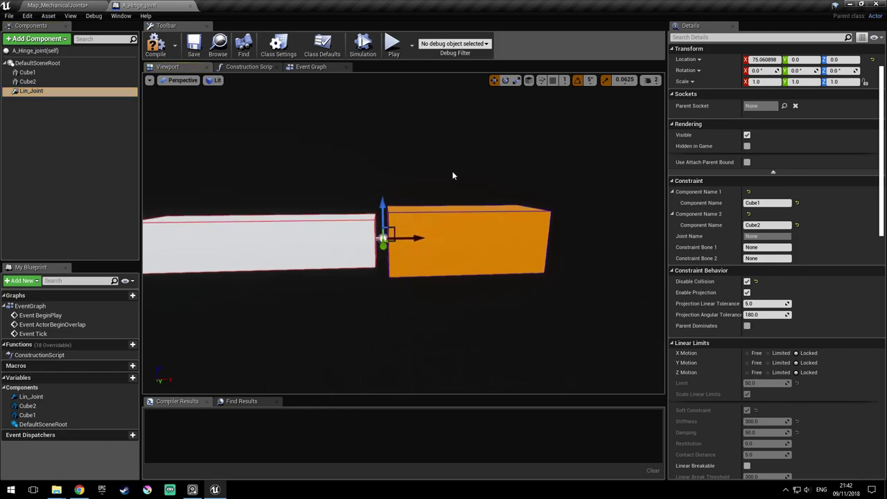
right_drag(467, 171, 513, 175)
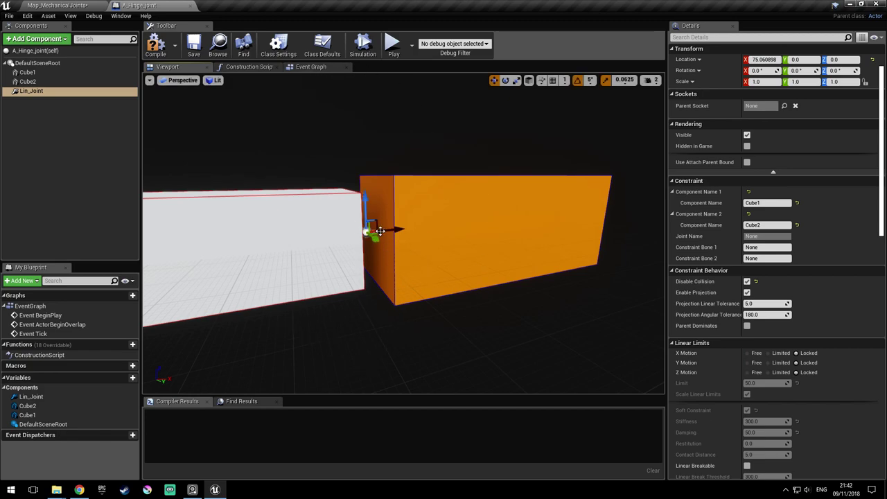
right_drag(460, 260, 426, 241)
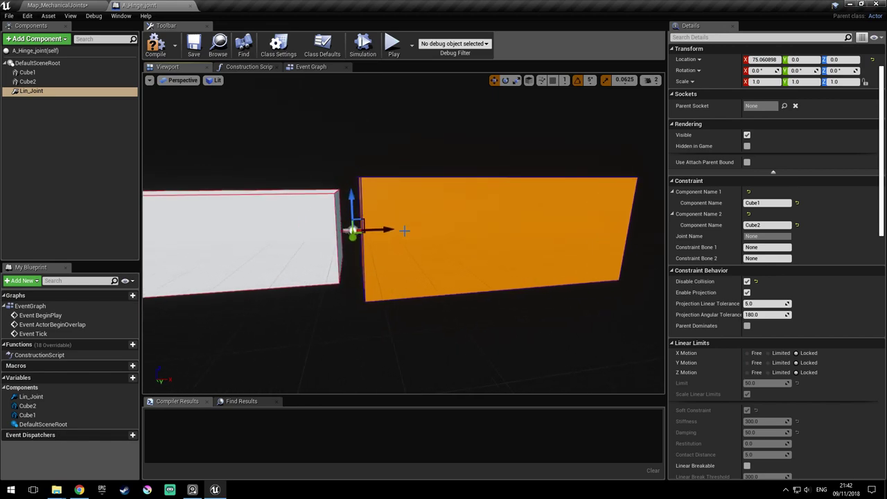
scroll(854, 255, down, 8)
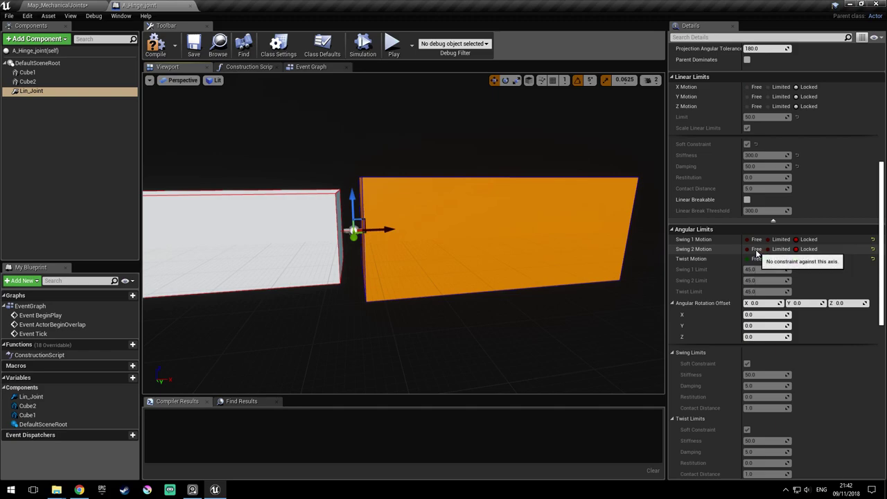
right_drag(485, 228, 511, 239)
right_drag(408, 298, 253, 226)
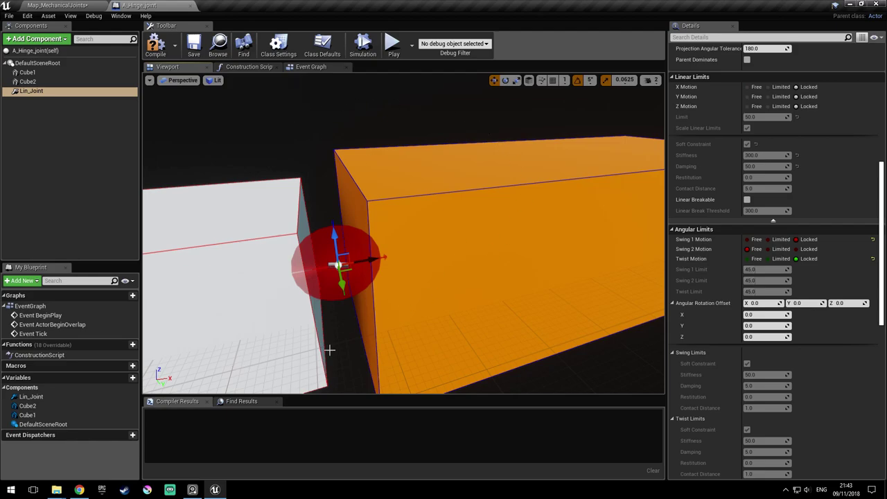
middle_drag(343, 116, 392, 149)
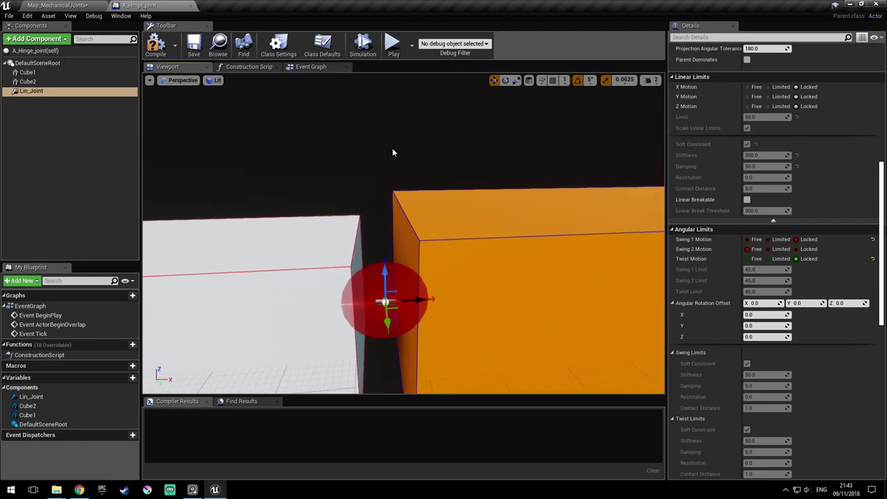
Compile the A_Hinge_joint Blueprint, look through the remaining constraint and motor settings, and save it
click(155, 44)
right_drag(319, 167, 325, 190)
scroll(859, 246, down, 9)
scroll(716, 255, down, 4)
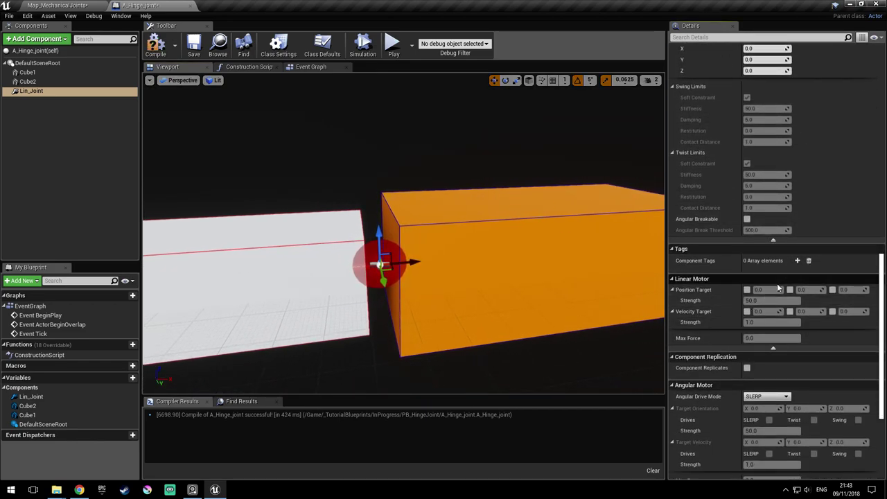
scroll(809, 295, up, 2)
scroll(812, 297, down, 6)
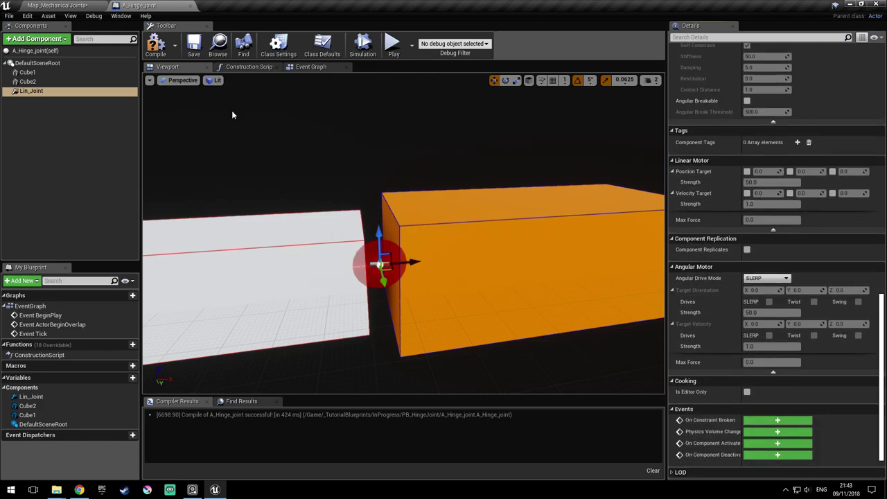
click(165, 46)
click(192, 45)
Place an A_Hinge_joint actor in the Map_MechanicalJoints level, in front of the row of existing joints
click(59, 6)
right_drag(488, 117, 644, 130)
key(s)
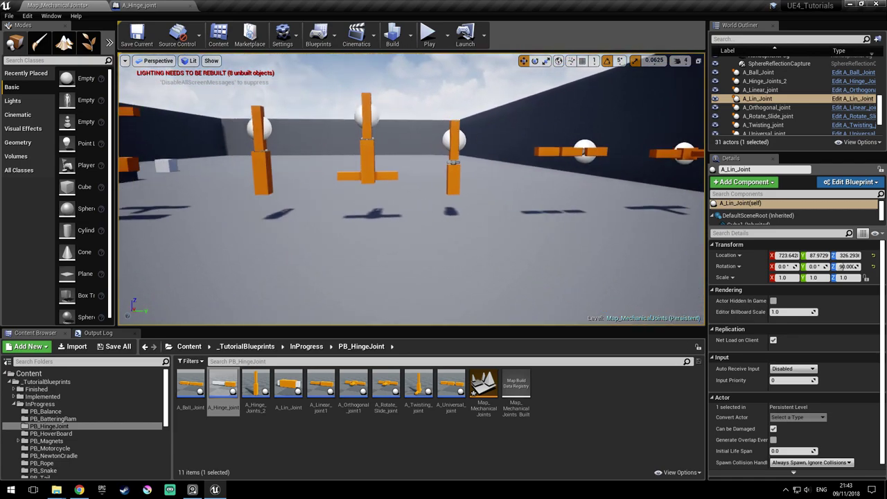
right_drag(450, 122, 444, 124)
drag(223, 387, 321, 132)
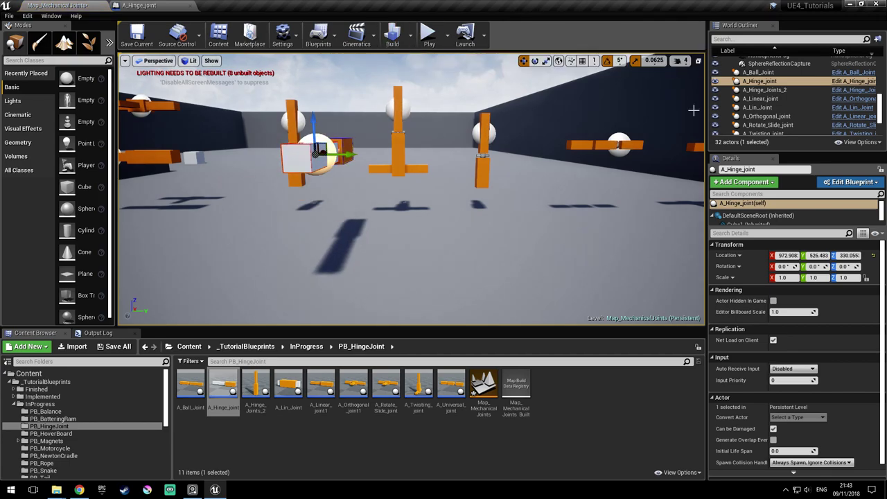
Rotate the placed A_Hinge_joint actor upright so its white cube sits above the orange cube
click(534, 61)
key(d)
right_drag(509, 131, 509, 132)
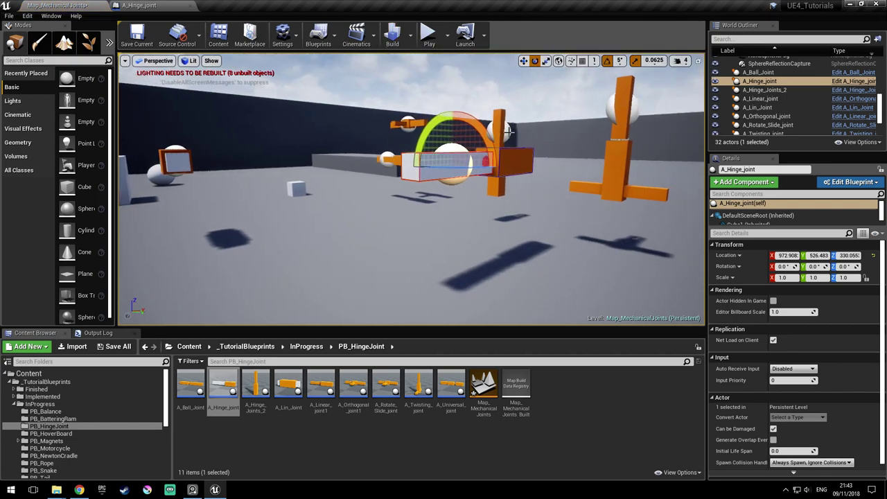
drag(483, 164, 446, 223)
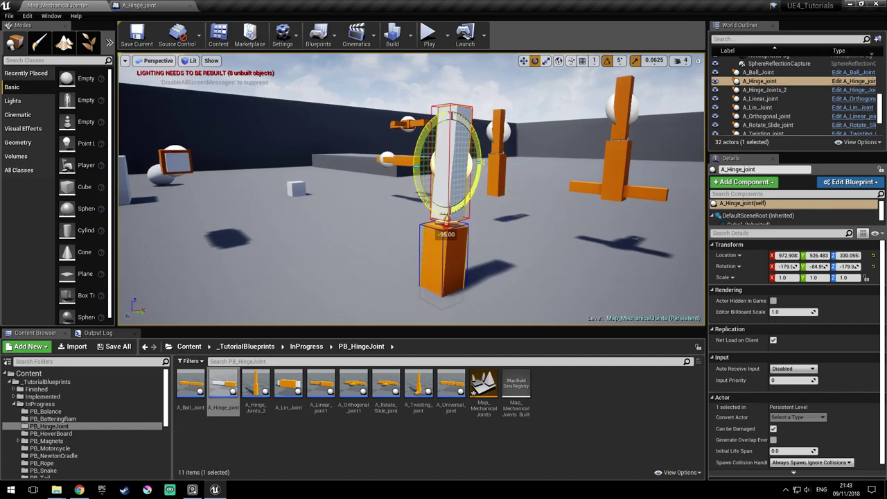
key(s)
mouse_move(485, 138)
right_down()
mouse_move(493, 135)
mouse_move(481, 123)
right_up()
drag(443, 123, 444, 121)
key(s)
right_drag(443, 120, 447, 125)
Play-test the level by swinging the A_Hinge_joint's orange cube from several sides, stop the simulation and save the map
click(428, 34)
key(d)
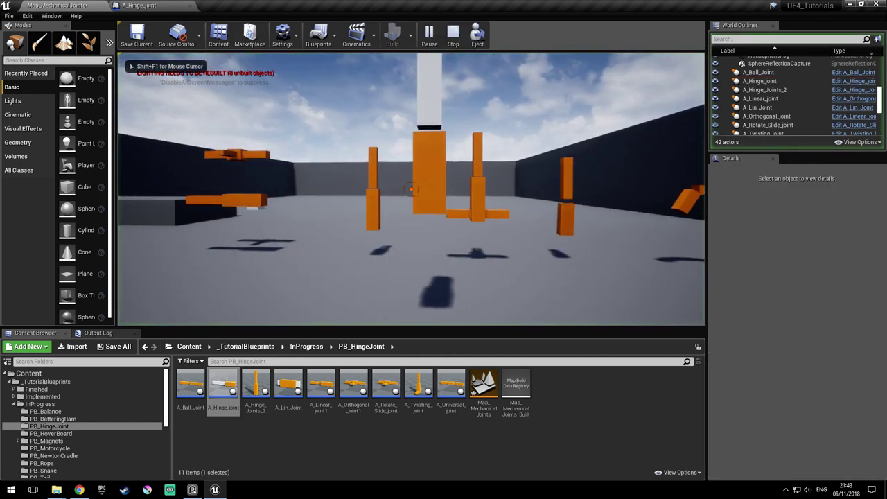
click(411, 189)
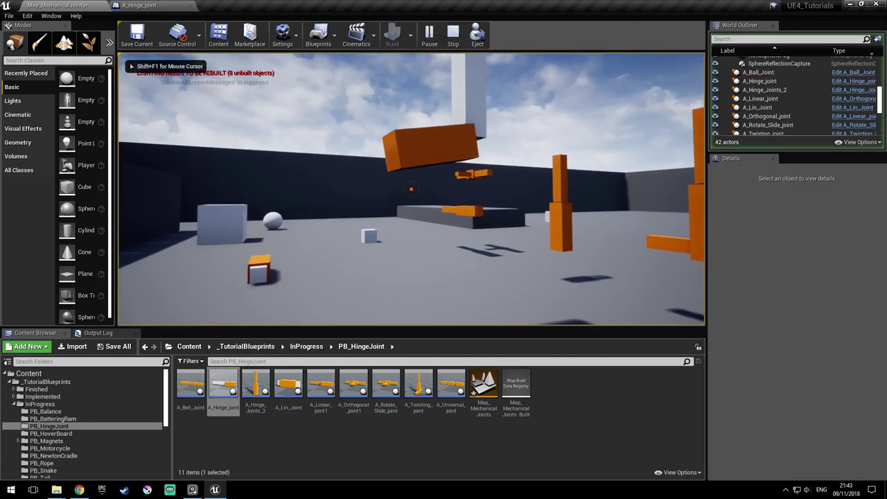
key(a)
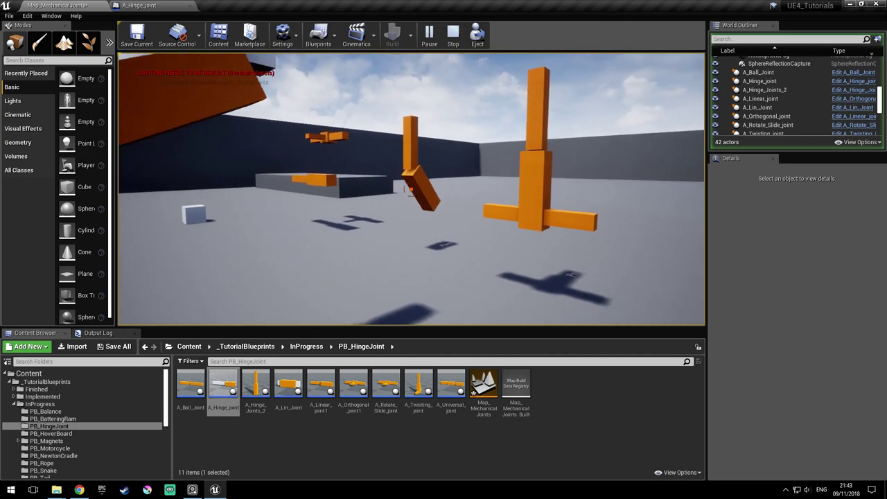
key(d)
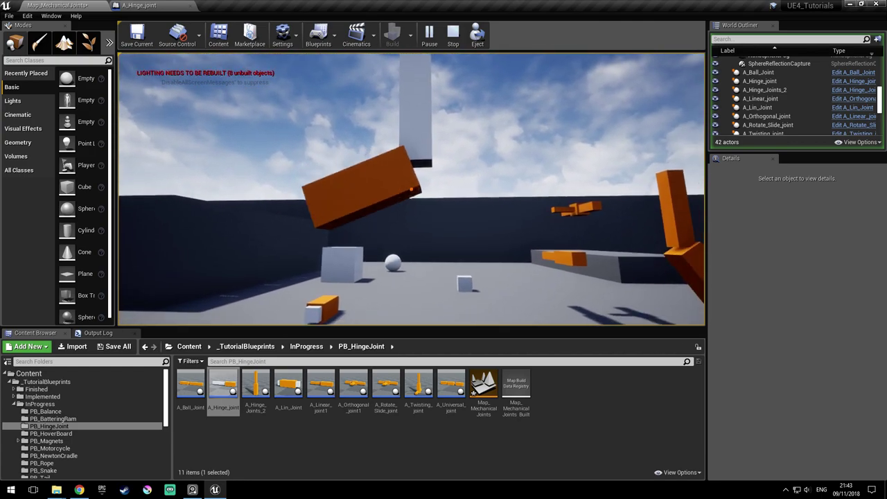
key(a)
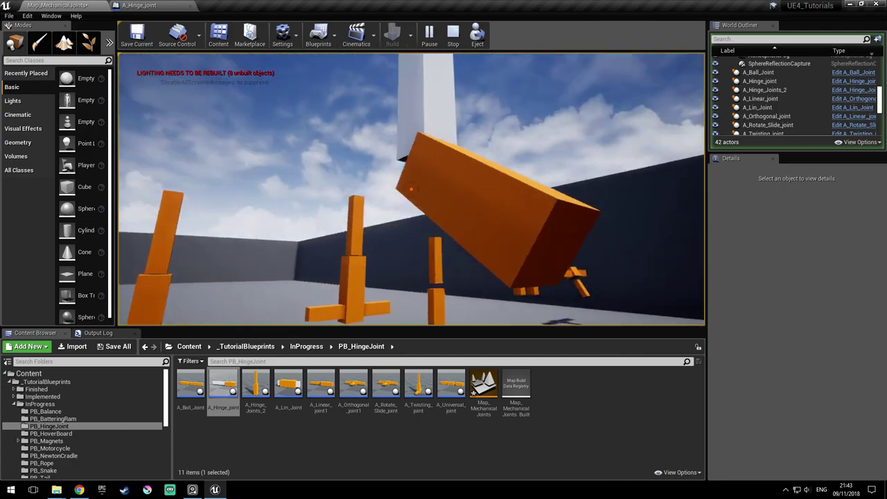
key(d)
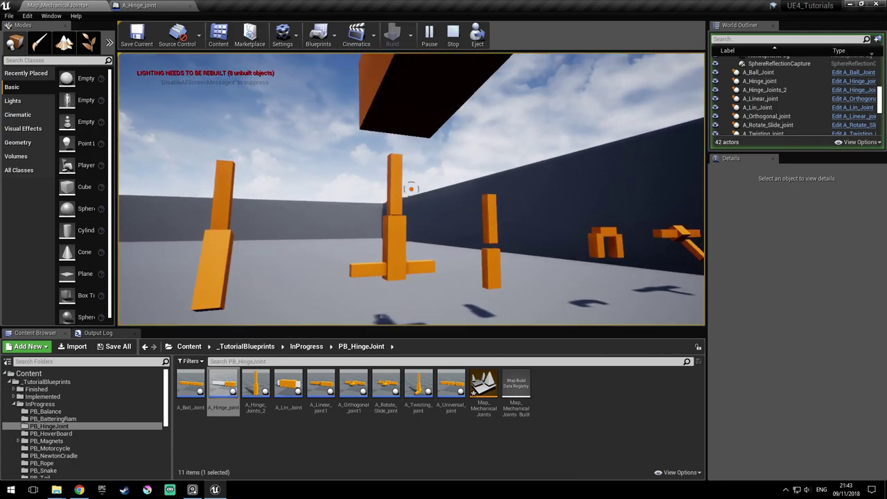
key(d)
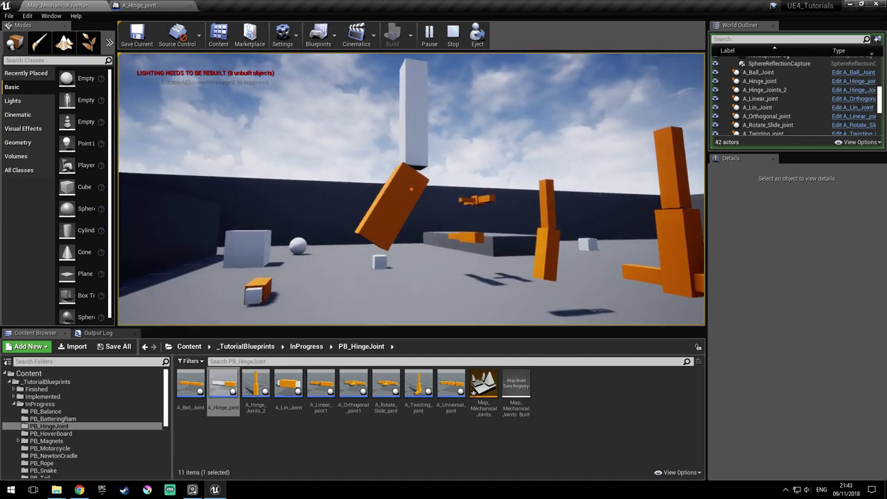
key(w)
drag(411, 189, 438, 142)
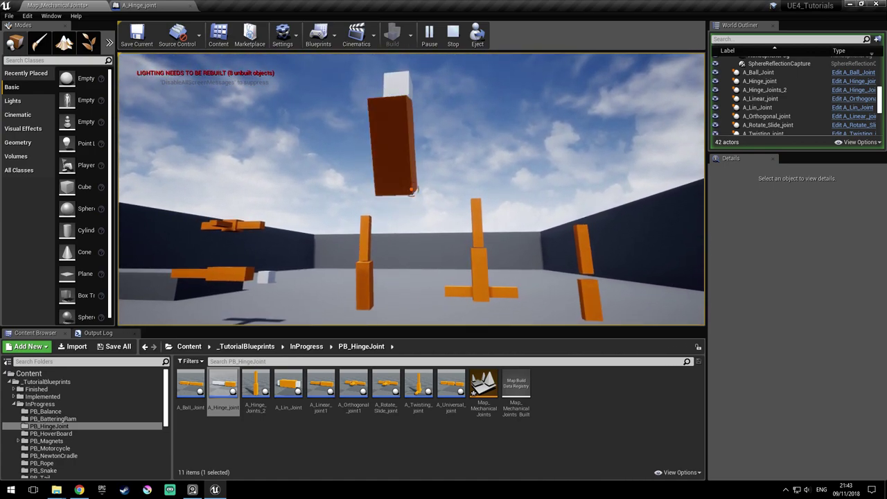
key(d)
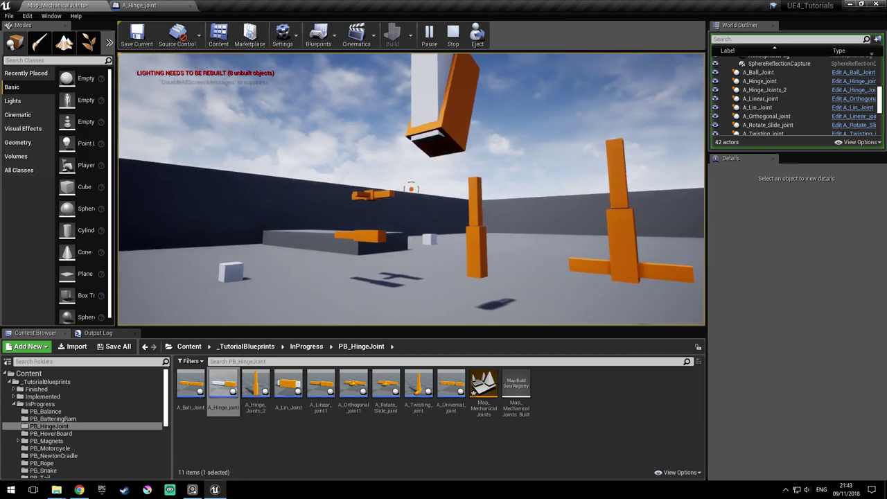
key(d)
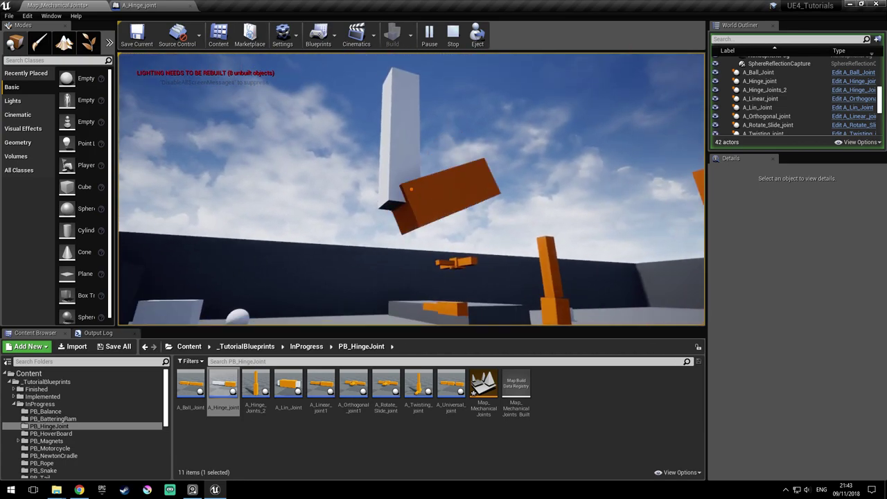
key(Escape)
key(ctrl+s)
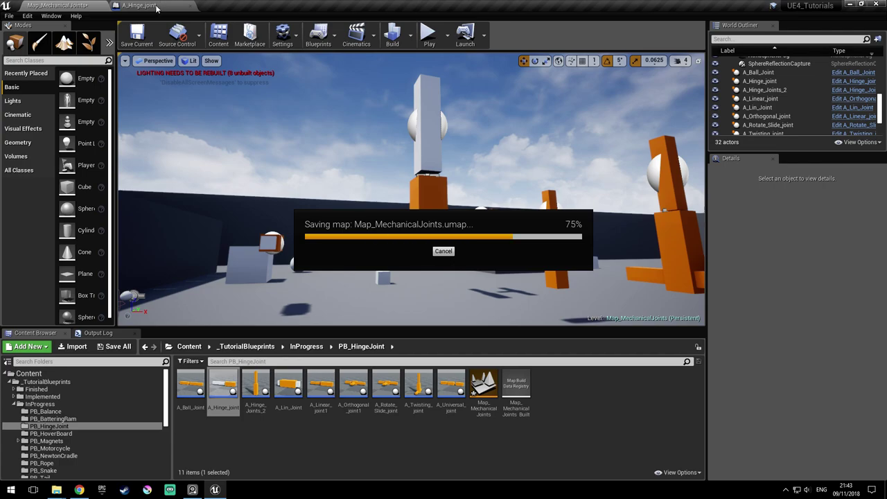
In the A_Hinge_joint Blueprint, set the Lin_Joint constraint's Swing 2 Motion to Limited and inspect the limit cone between the cubes
click(155, 8)
mouse_move(317, 215)
right_down()
mouse_move(318, 152)
mouse_move(318, 214)
right_up()
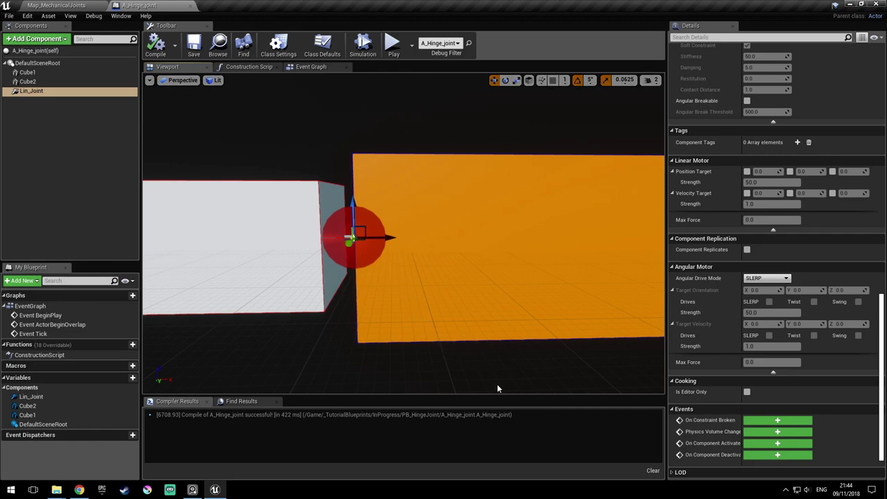
right_drag(502, 385, 555, 385)
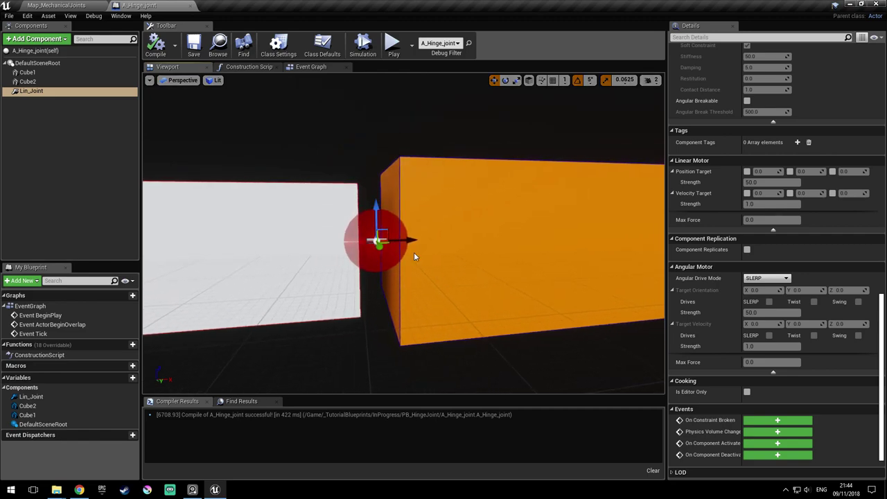
drag(884, 344, 884, 211)
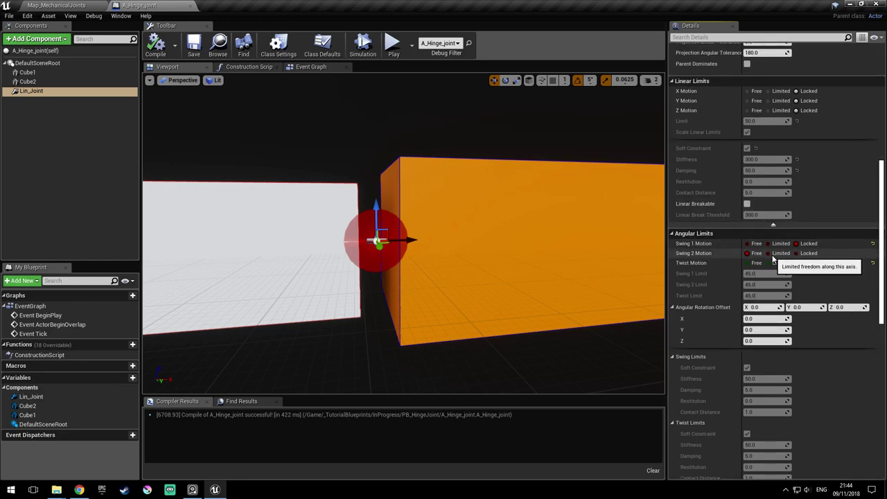
click(779, 253)
scroll(801, 283, down, 2)
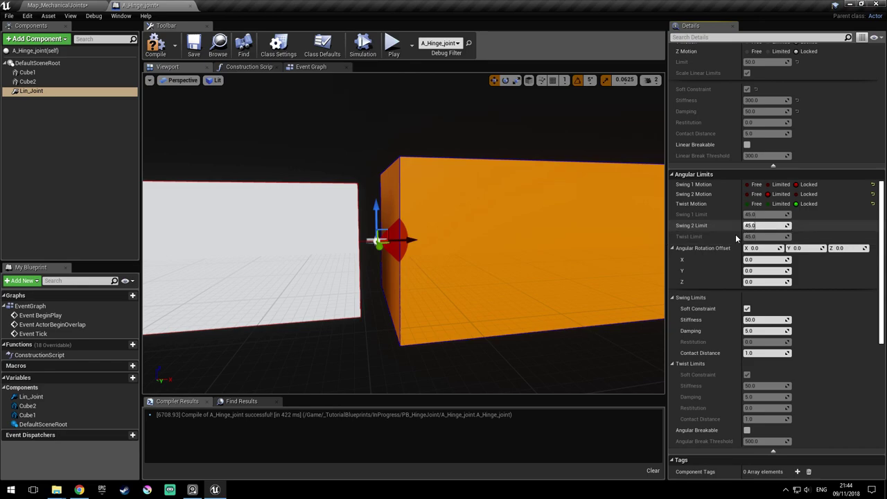
right_drag(581, 243, 568, 246)
right_drag(478, 259, 421, 251)
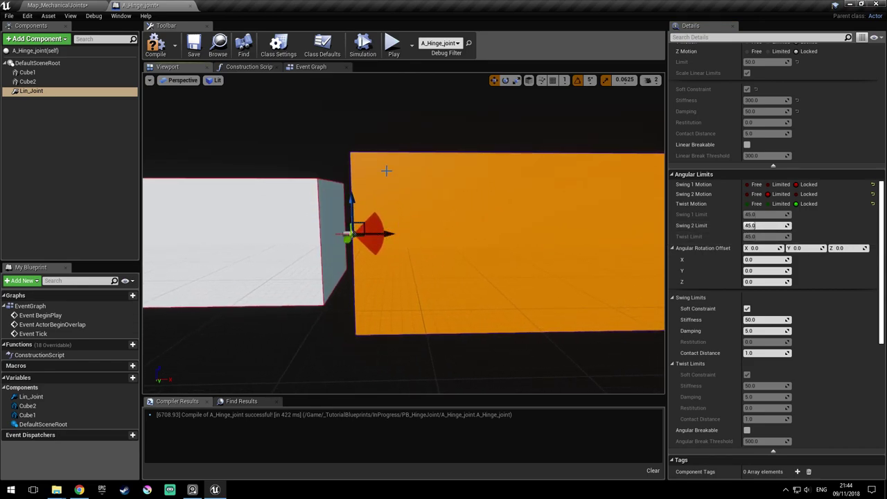
mouse_move(394, 268)
right_down()
mouse_move(381, 266)
mouse_move(398, 261)
mouse_move(400, 277)
right_up()
right_drag(540, 289, 554, 291)
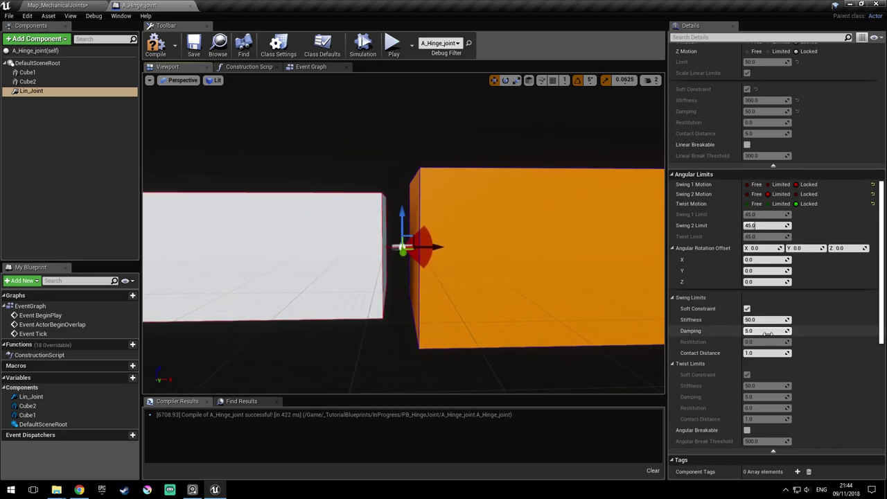
Set the Lin_Joint constraint's Swing Limits stiffness to 100, then compile and save the Blueprint
scroll(788, 302, down, 2)
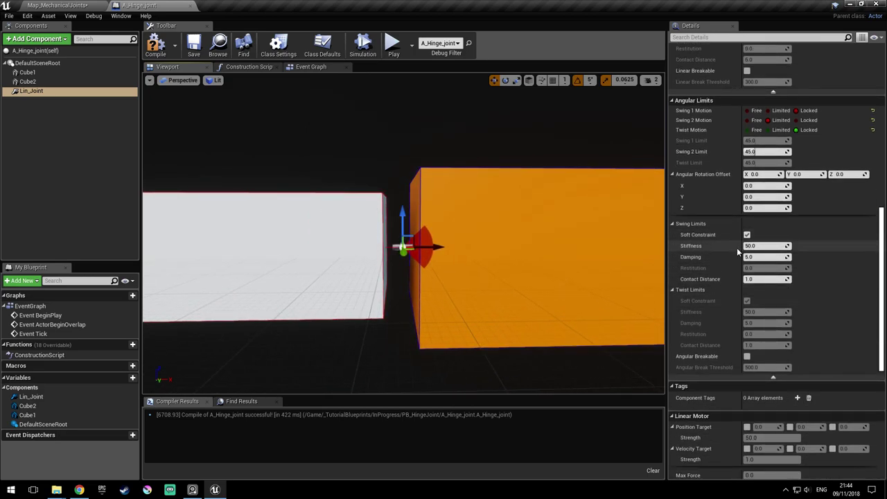
click(772, 246)
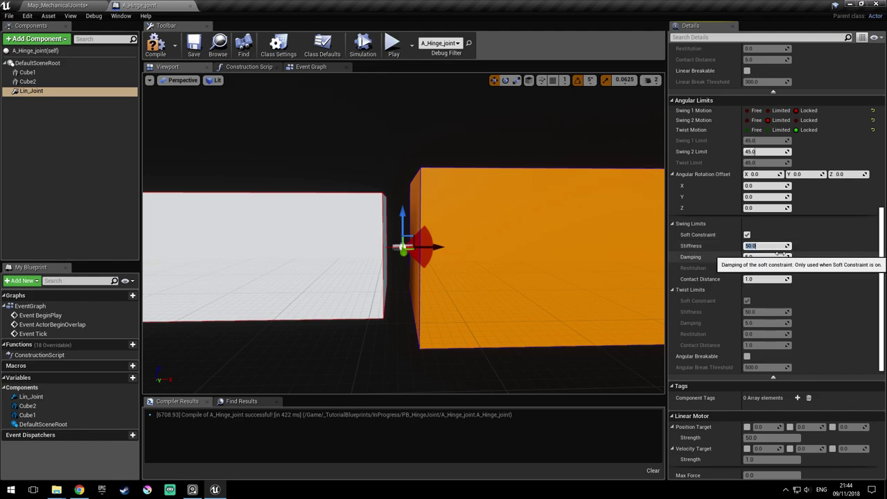
right_drag(529, 242, 483, 242)
key(d)
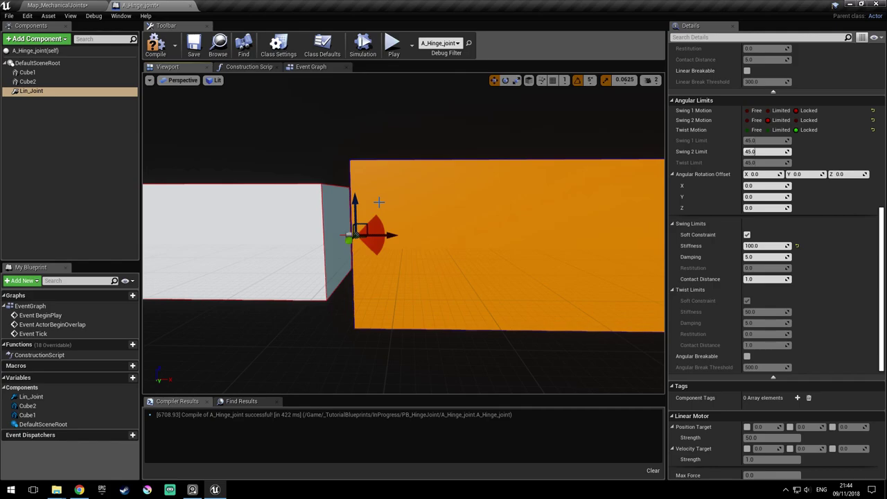
click(192, 48)
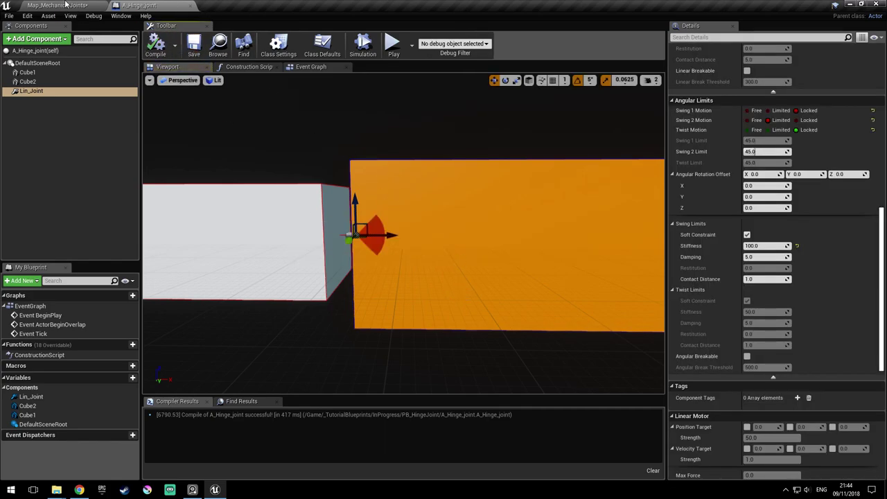
Return to the Map_MechanicalJoints level and play-test the hinge joint with its limited swing, then stop playing
click(66, 5)
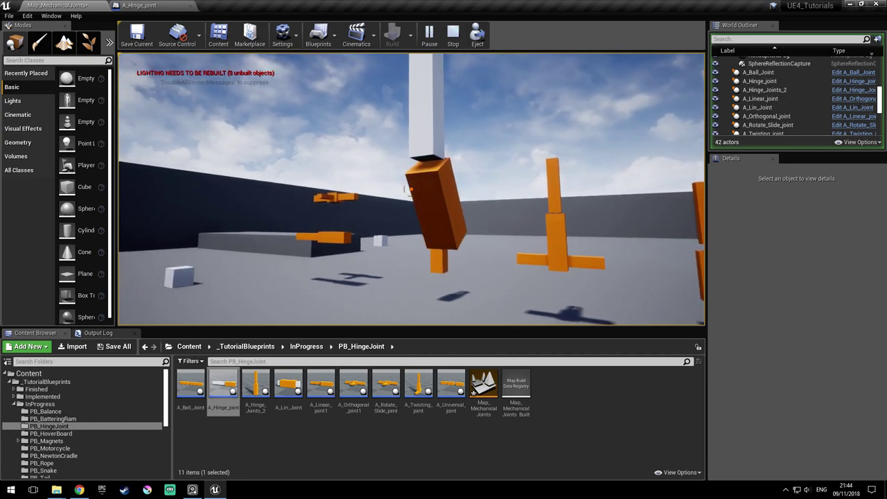
key(d)
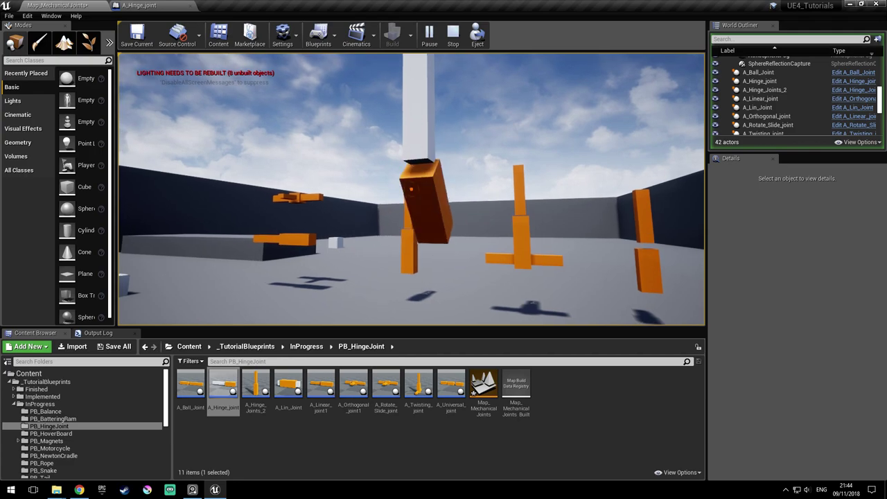
key(d)
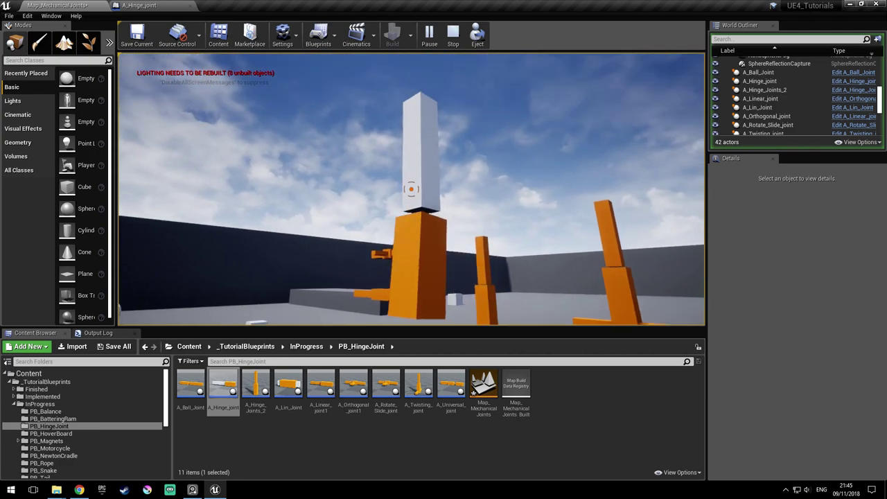
key(d)
key(Escape)
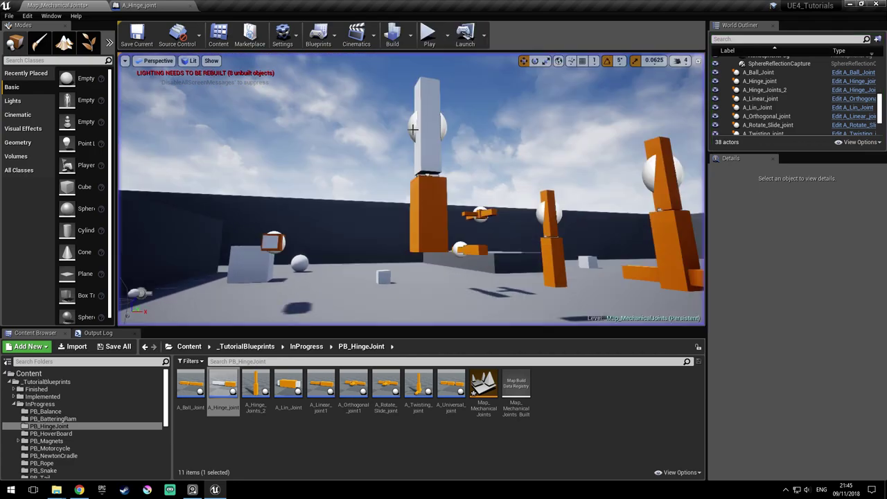
Move the A_Hinge_joint actor in the level to about Y 246 and Z 367, and save the map
click(410, 162)
key(f)
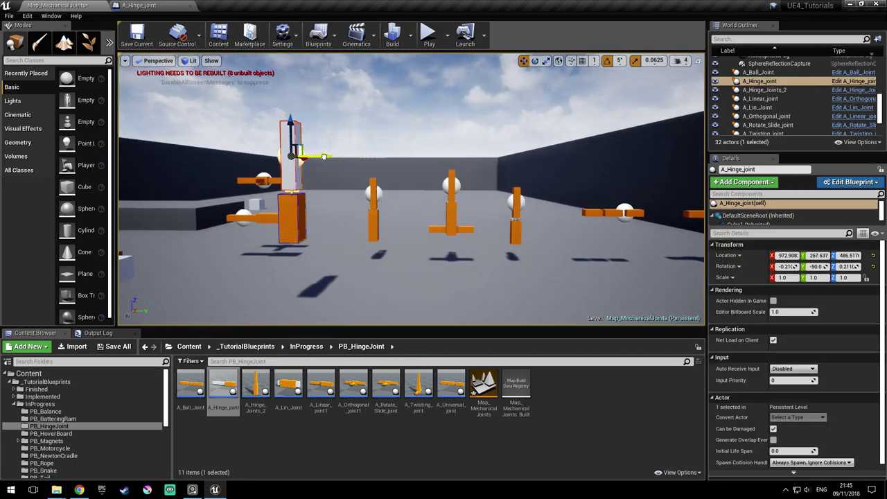
right_drag(383, 216, 319, 216)
key(d)
key(ctrl+s)
right_drag(403, 197, 437, 239)
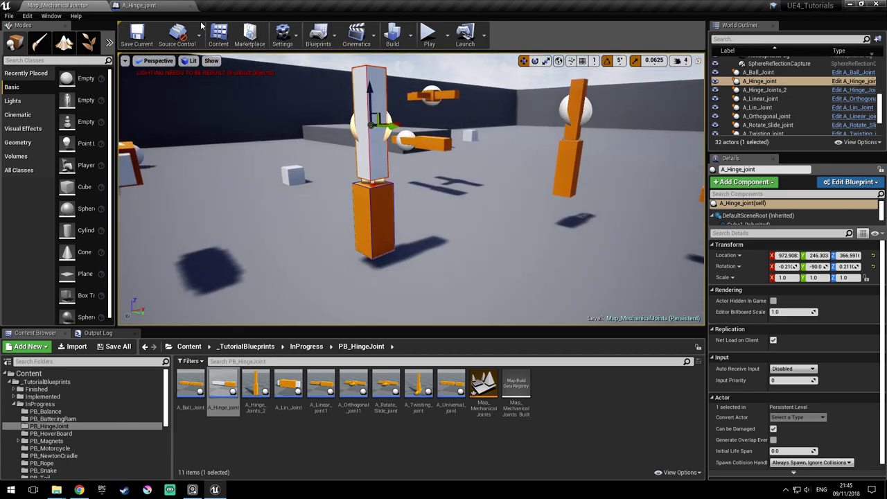
Enable Simulate Physics on Cube1 in the A_Hinge_joint Blueprint and save it
click(161, 6)
click(28, 72)
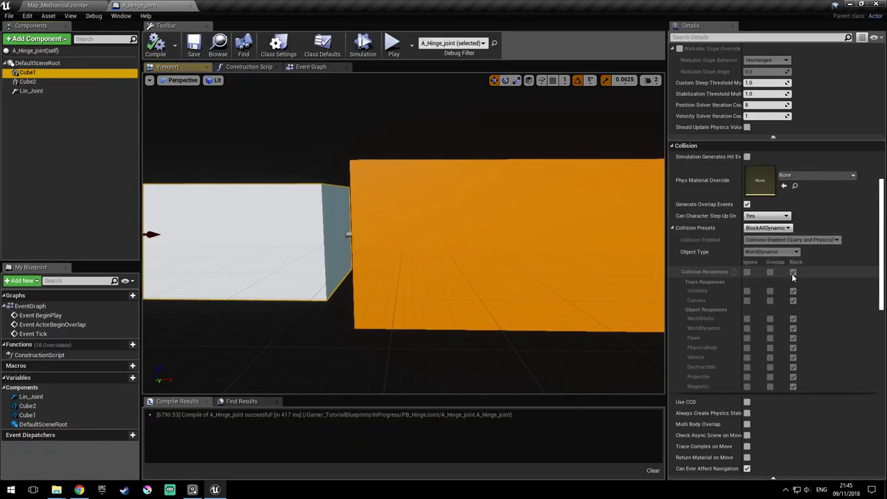
scroll(804, 273, up, 6)
scroll(812, 277, up, 3)
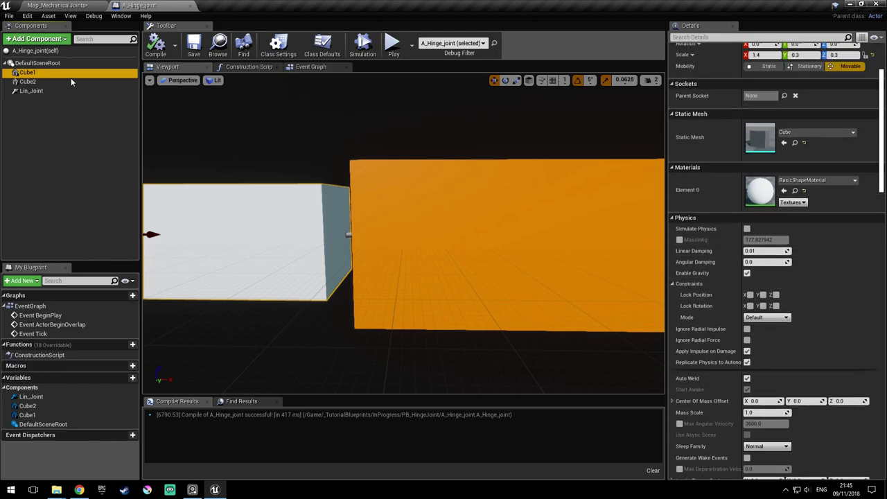
click(747, 229)
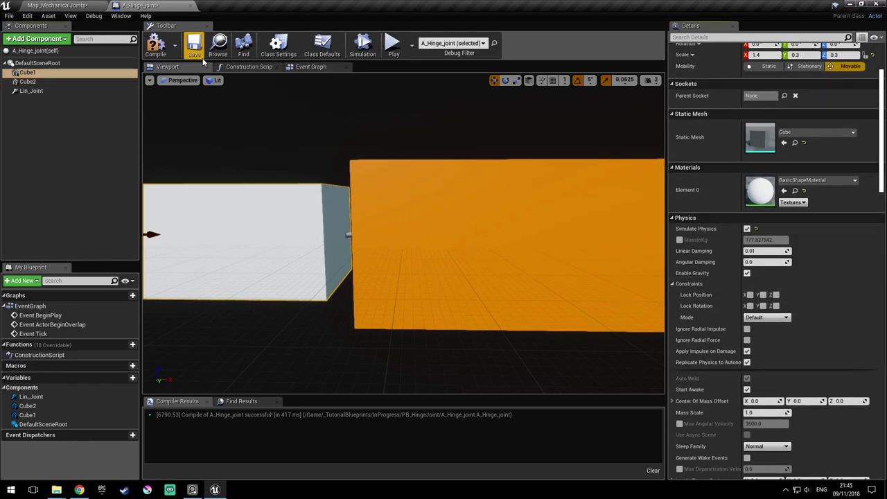
Play-test the level by moving the hinge joint with both cubes simulating physics, stop playing and save the map
click(81, 5)
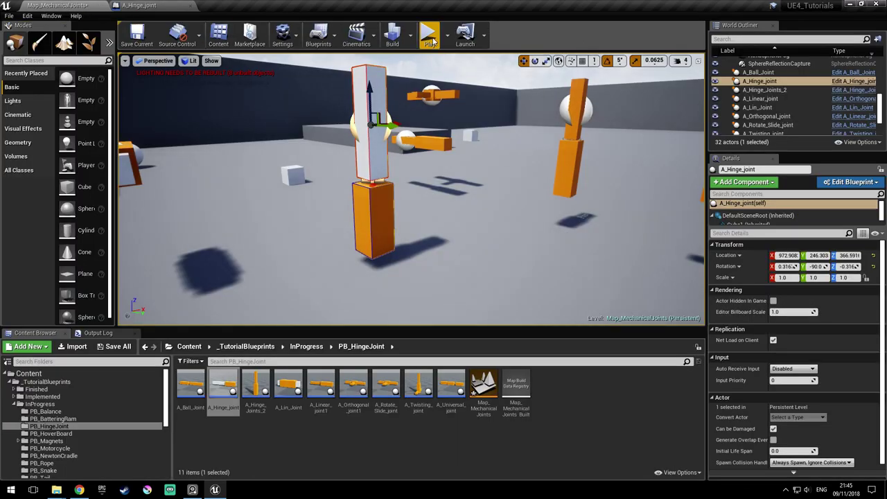
click(429, 36)
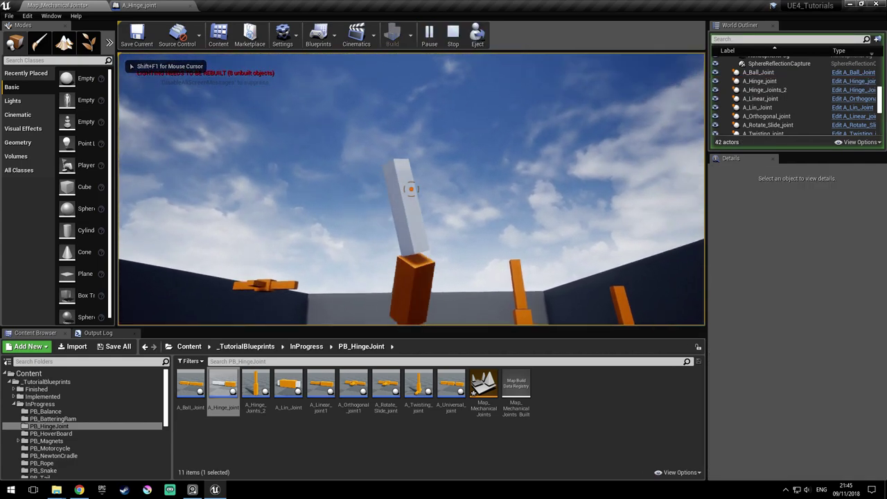
drag(411, 188, 411, 189)
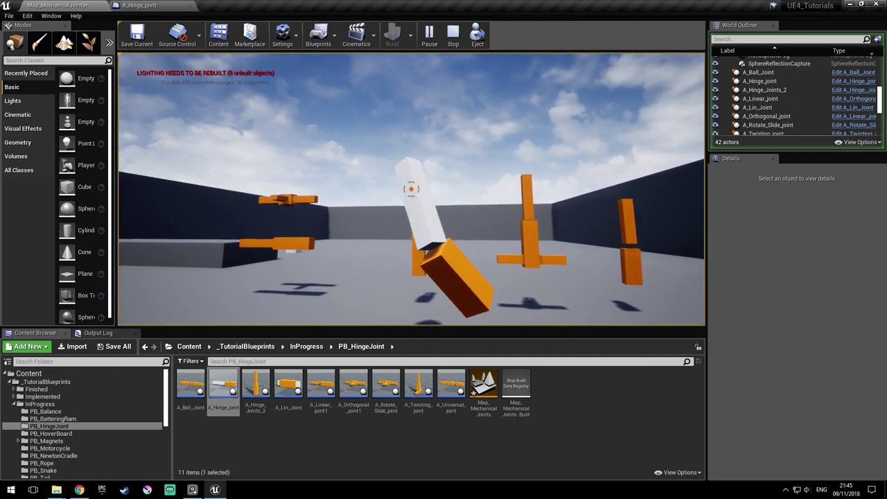
drag(411, 188, 411, 188)
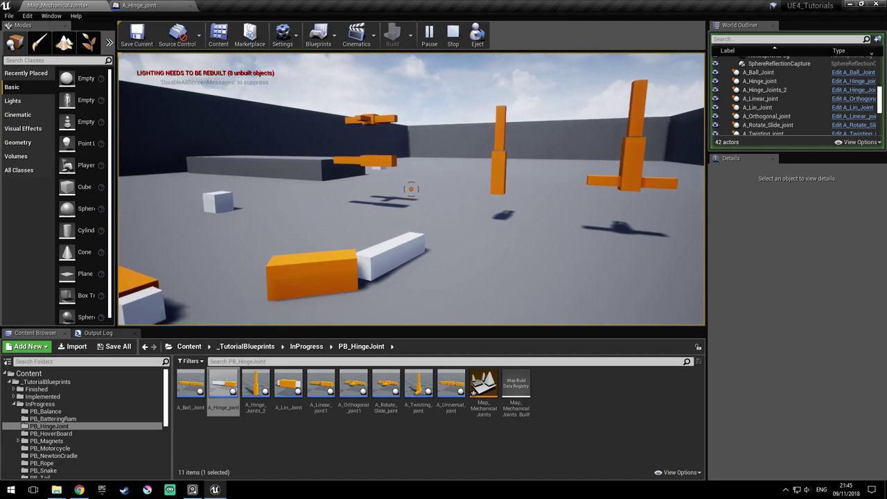
key(Escape)
key(ctrl+s)
Select the A_Twisting_joint actor in the row of existing joints
right_drag(412, 209, 429, 208)
key(w)
click(412, 210)
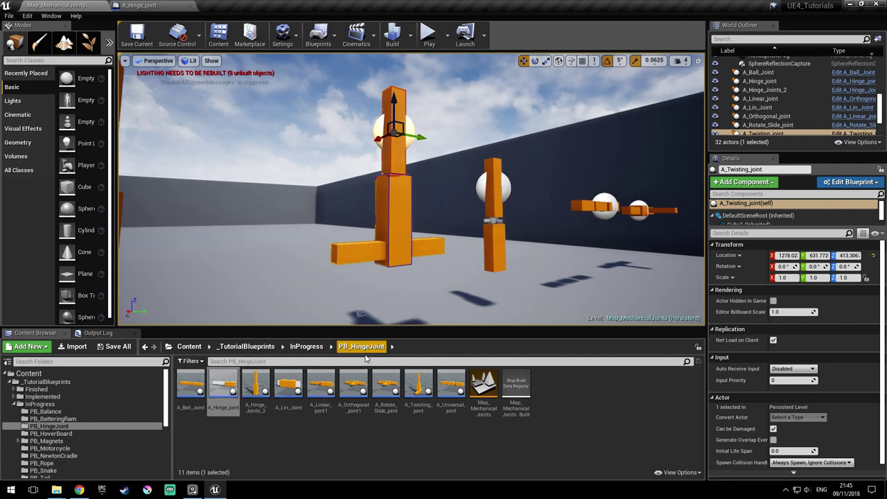
Save the map and select the A_Hinge_joint actor in the level
key(d)
mouse_move(412, 209)
right_down()
mouse_move(419, 216)
mouse_move(421, 201)
right_up()
key(w)
key(ctrl+s)
key(s)
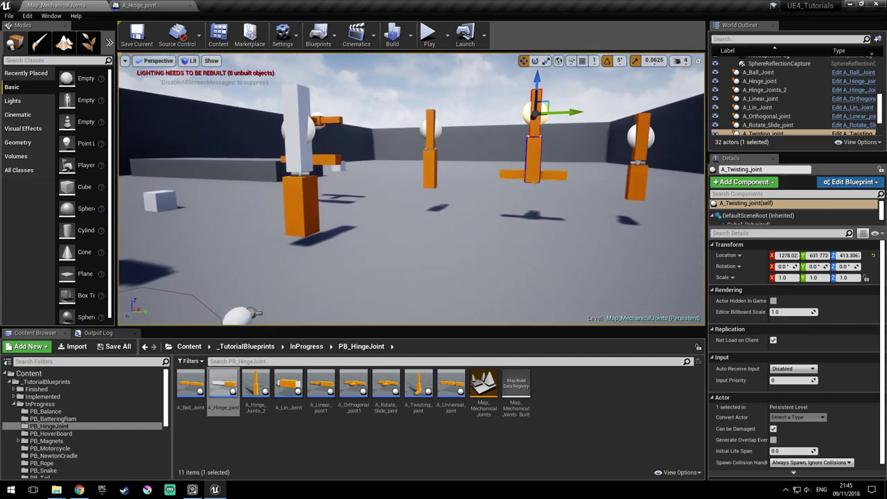
click(870, 82)
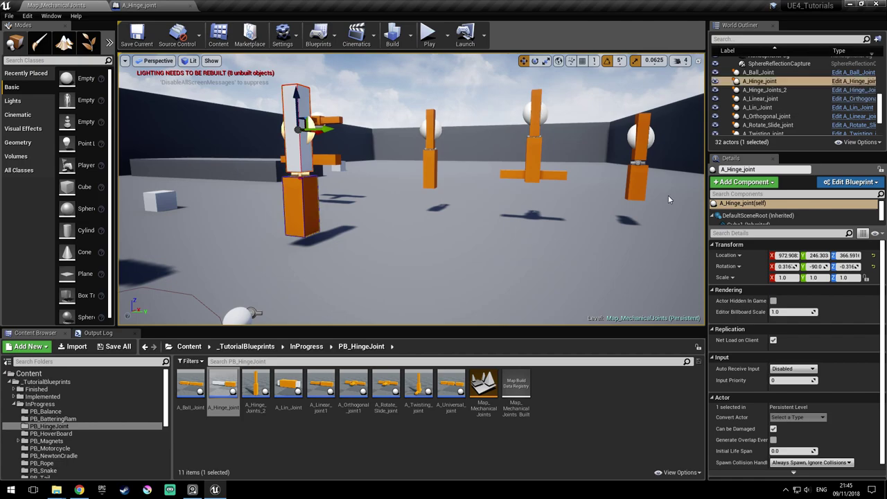
Duplicate the A_Hinge_joint Blueprint as A_Twist_joint and save it
right_click(223, 389)
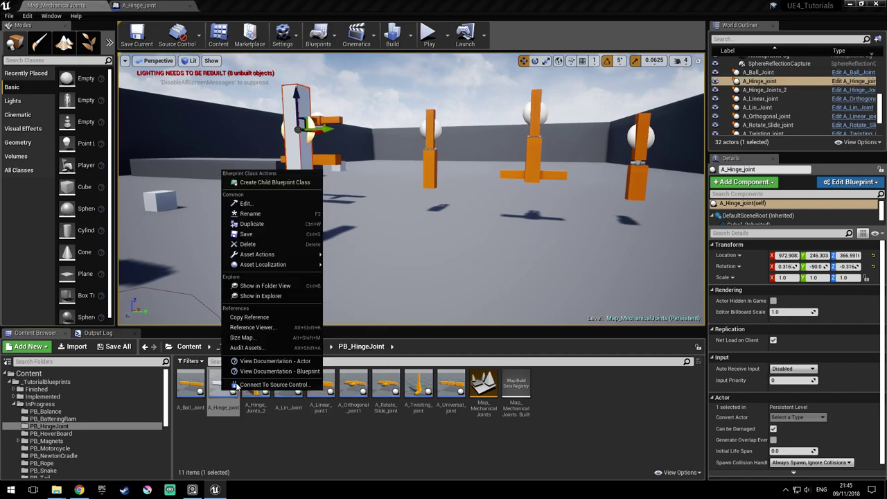
click(250, 224)
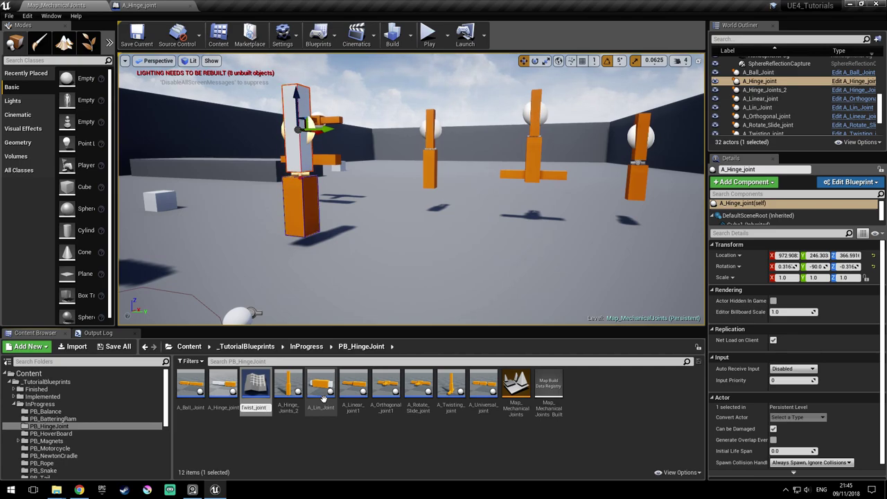
key(Return)
key(ctrl+s)
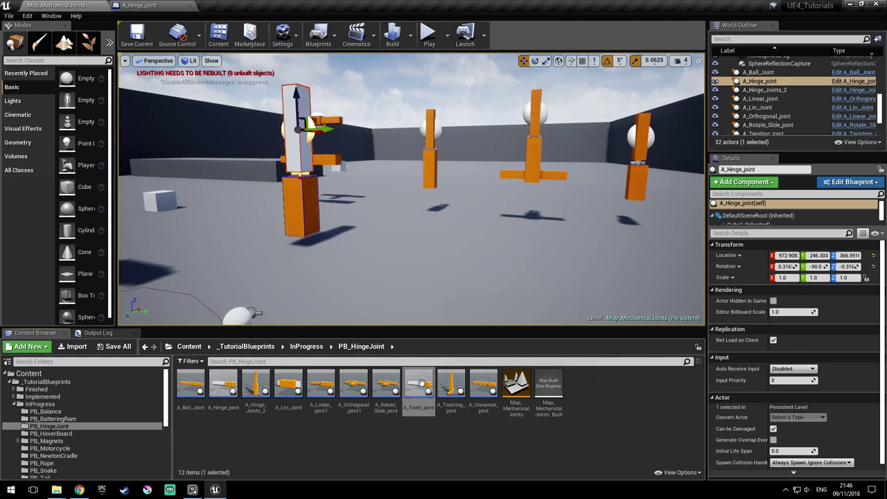
Open the A_Twist_joint Blueprint and delete its Lin_Joint constraint component
double_click(423, 385)
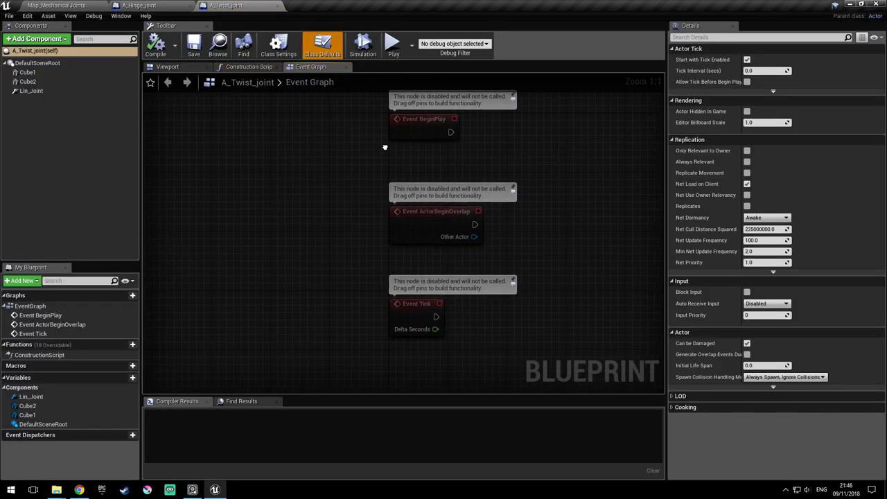
click(29, 90)
click(201, 69)
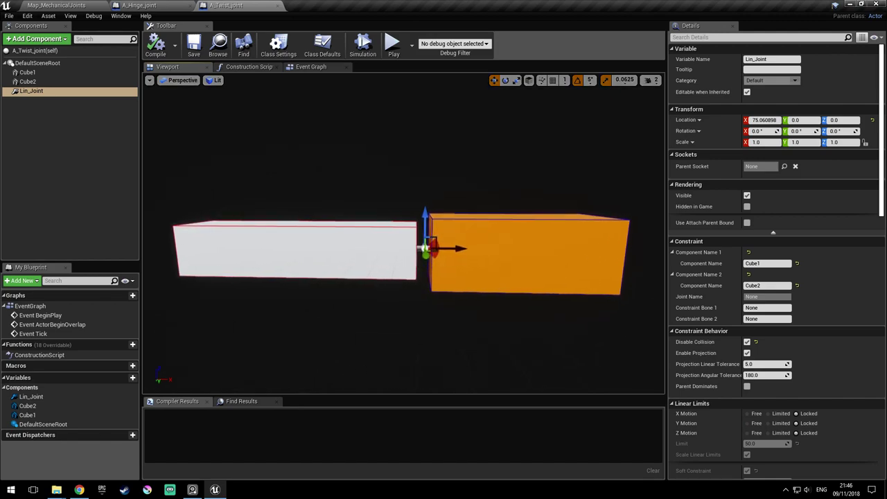
click(38, 82)
click(46, 93)
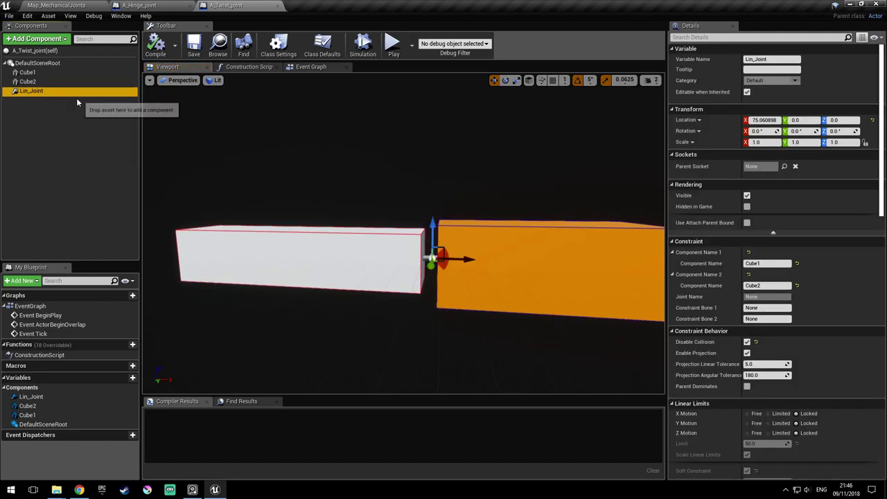
key(Delete)
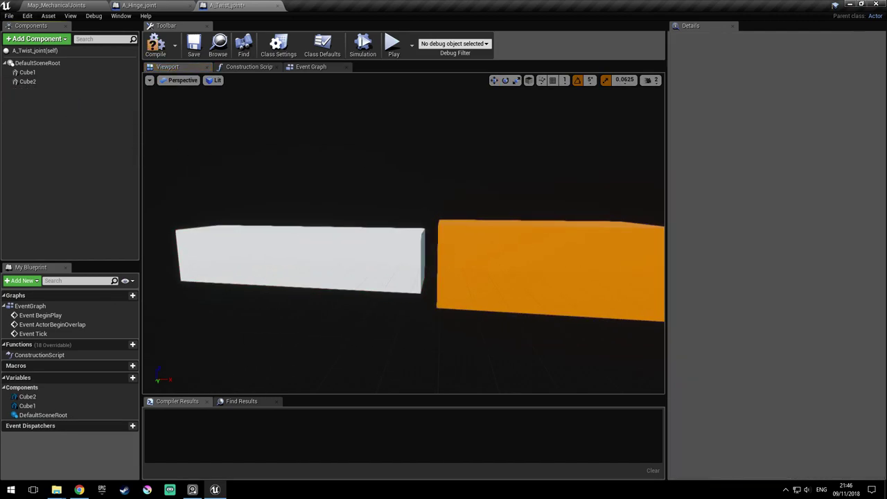
Add a Physics Constraint component under DefaultSceneRoot in A_Twist_joint, keeping the name PhysicsConstraint
click(36, 63)
click(55, 41)
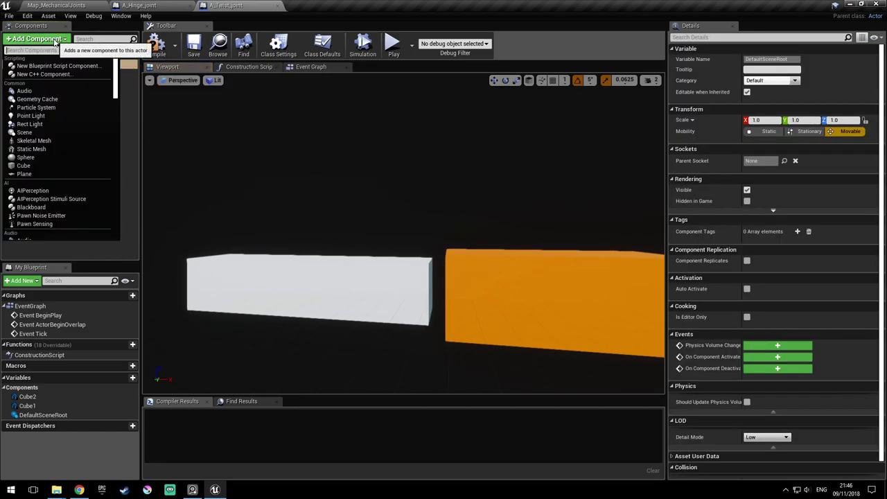
text(physics)
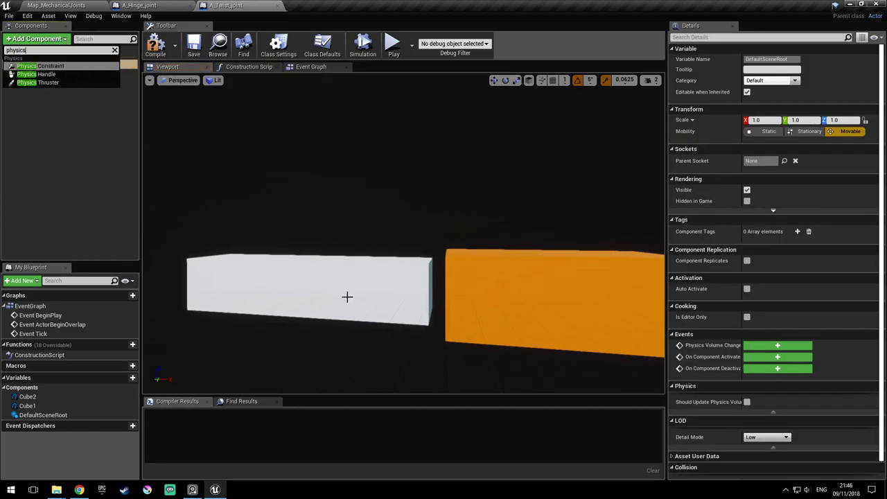
click(67, 67)
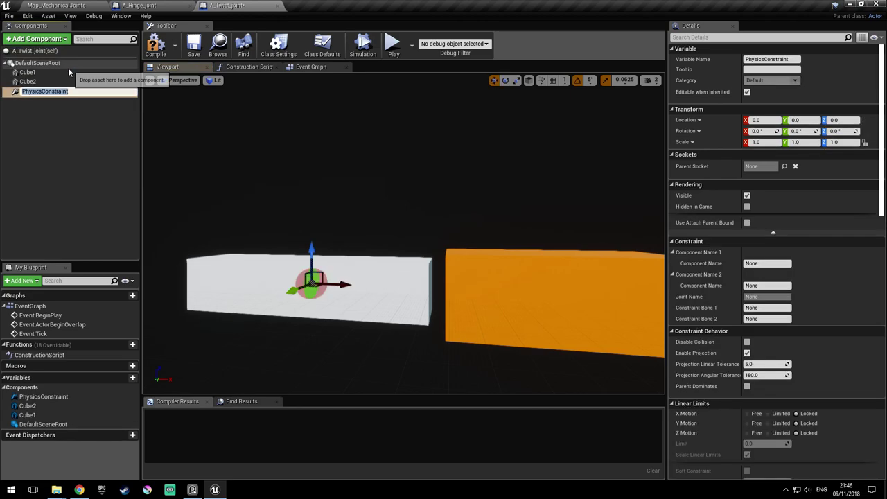
key(Return)
Move the PhysicsConstraint into the gap between the two cubes, to about X 74, and save the Blueprint
right_drag(437, 275, 429, 266)
drag(311, 241, 428, 252)
right_drag(428, 252, 426, 305)
key(ctrl+s)
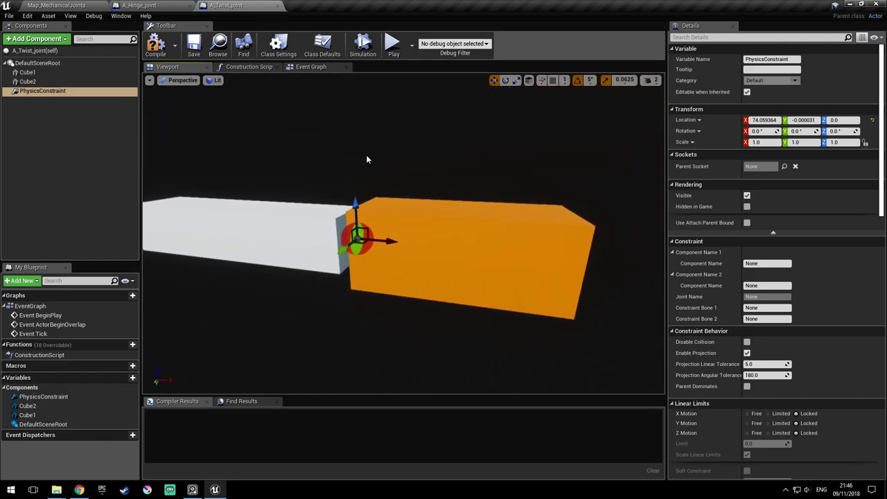
Assign Cube1 as Component Name 1 and Cube2 as Component Name 2 of the PhysicsConstraint
right_drag(363, 244, 416, 249)
right_drag(546, 211, 339, 220)
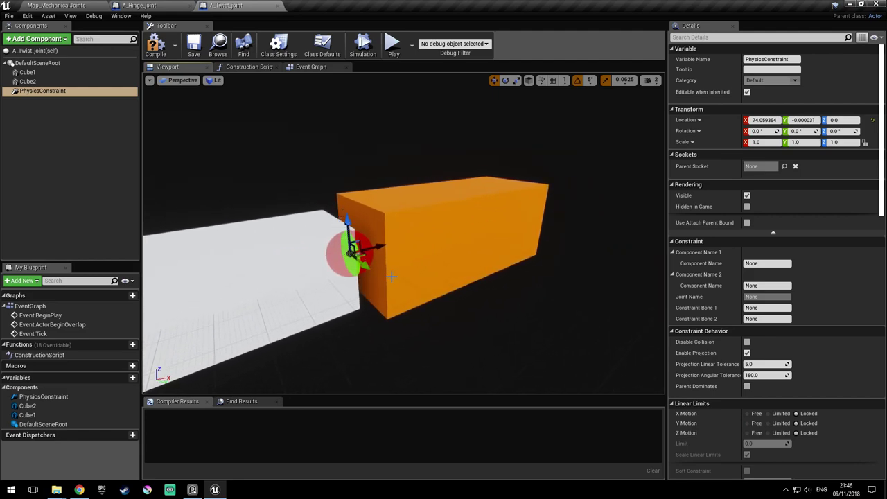
right_drag(444, 197, 433, 198)
right_drag(356, 218, 343, 220)
right_drag(460, 153, 454, 153)
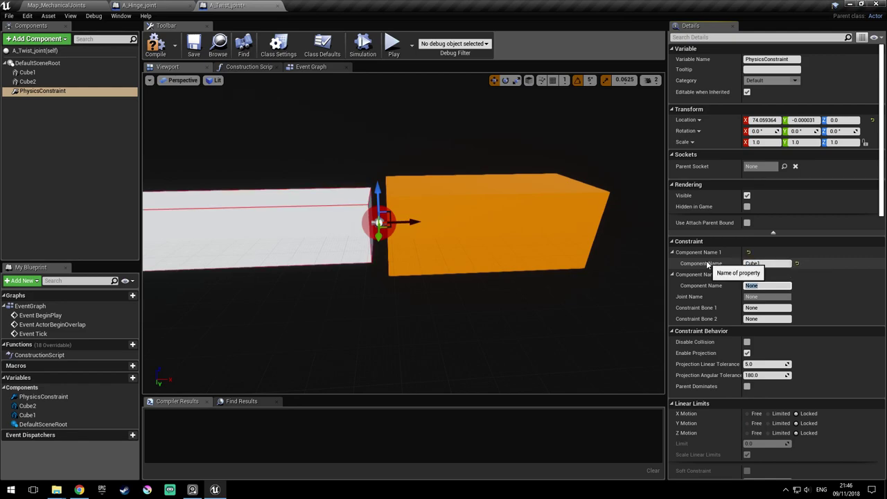
key(Return)
Set the constraint's Swing 1 and Swing 2 Motion to Locked and its Twist Motion to Free
scroll(828, 272, down, 5)
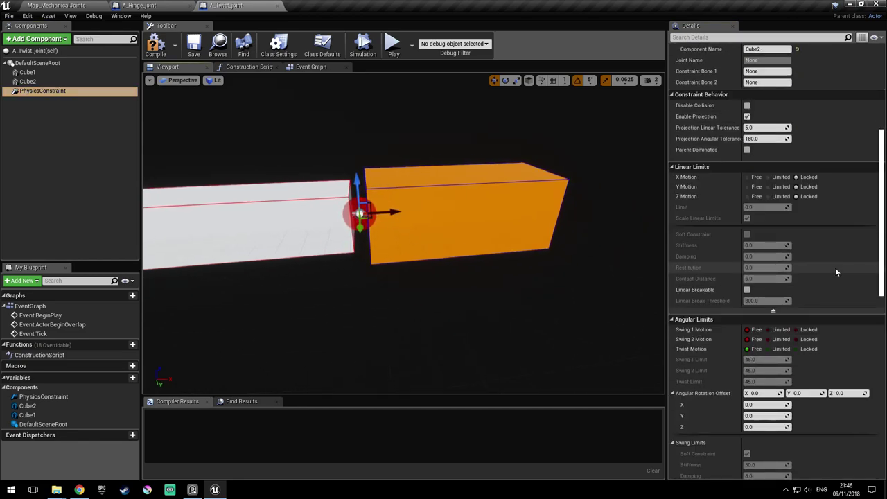
scroll(834, 273, down, 3)
click(797, 254)
click(797, 264)
click(797, 274)
right_drag(465, 281, 512, 272)
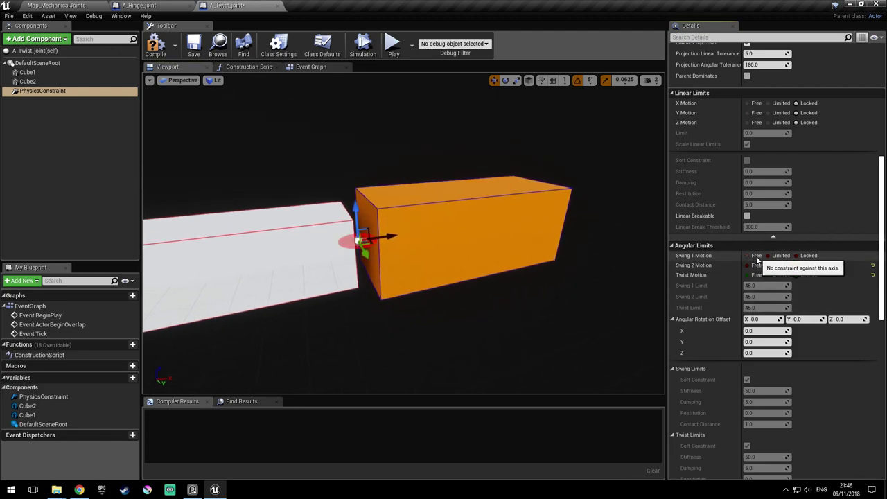
click(797, 255)
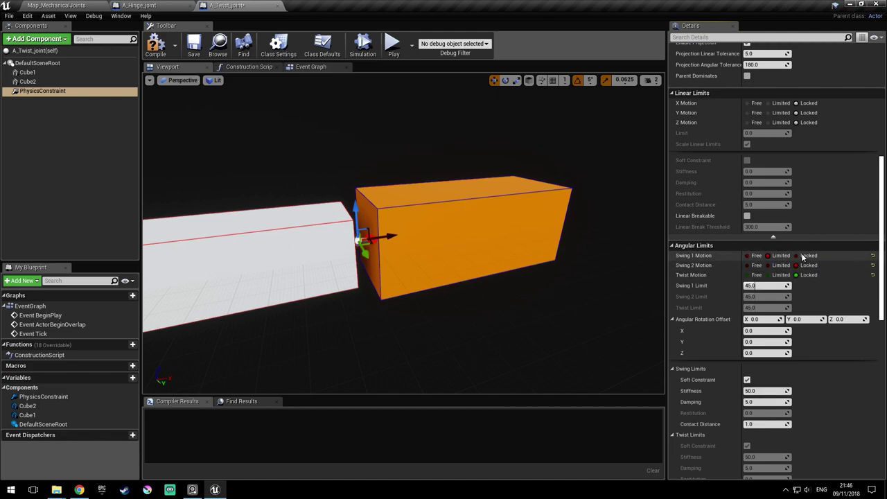
click(753, 275)
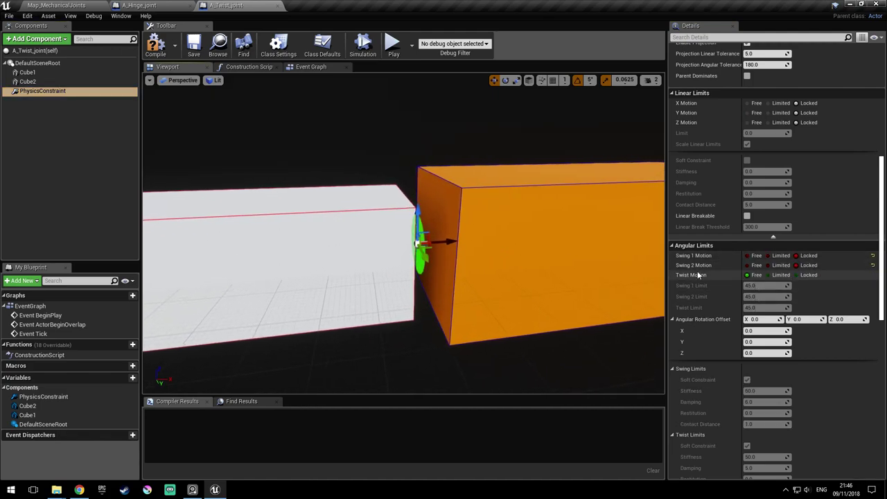
Examine the constraint's free twist axis between the two cubes from several sides
right_drag(469, 243, 415, 243)
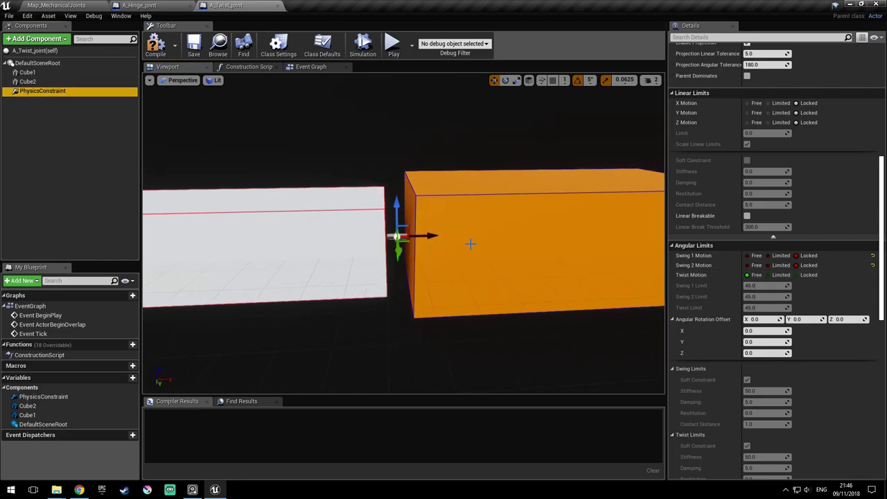
right_drag(469, 243, 516, 243)
right_drag(438, 233, 396, 229)
key(d)
drag(448, 227, 340, 226)
mouse_move(340, 227)
right_down()
mouse_move(354, 223)
mouse_move(338, 232)
mouse_move(346, 229)
right_up()
key(a)
key(d)
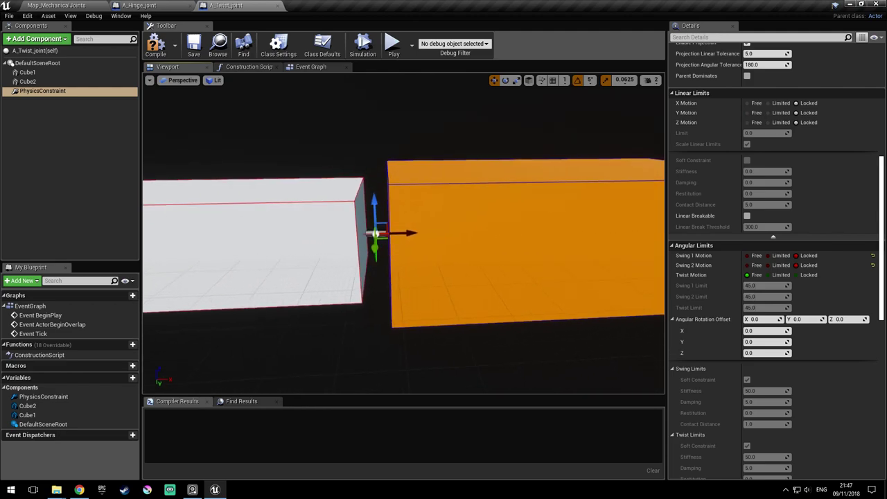
drag(340, 229, 441, 222)
drag(348, 204, 408, 222)
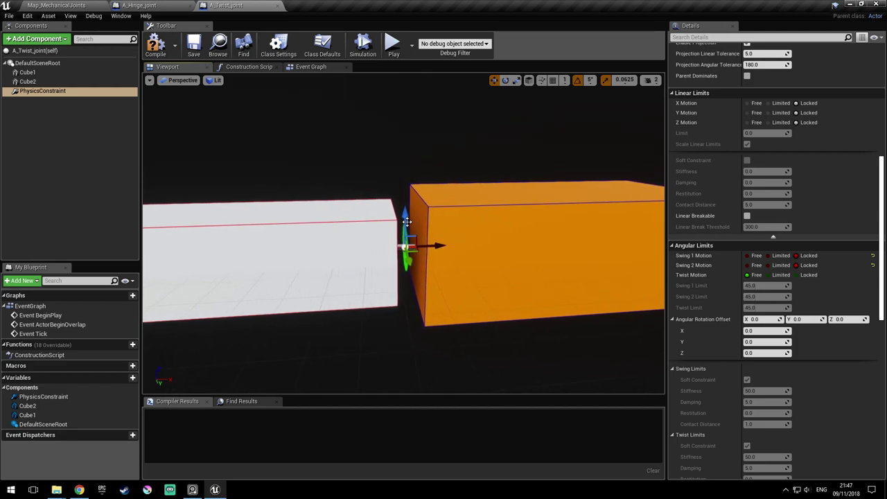
key(s)
right_drag(408, 249, 389, 244)
key(w)
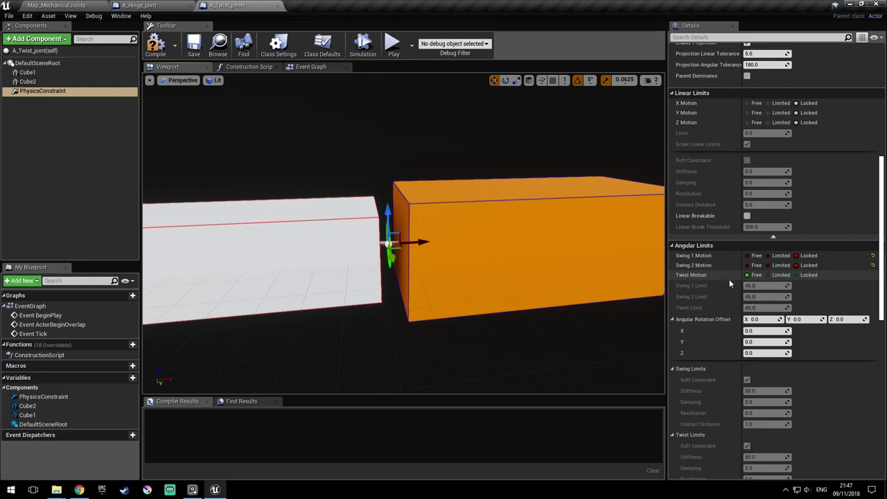
Compile and save the A_Twist_joint Blueprint
right_drag(505, 266, 400, 252)
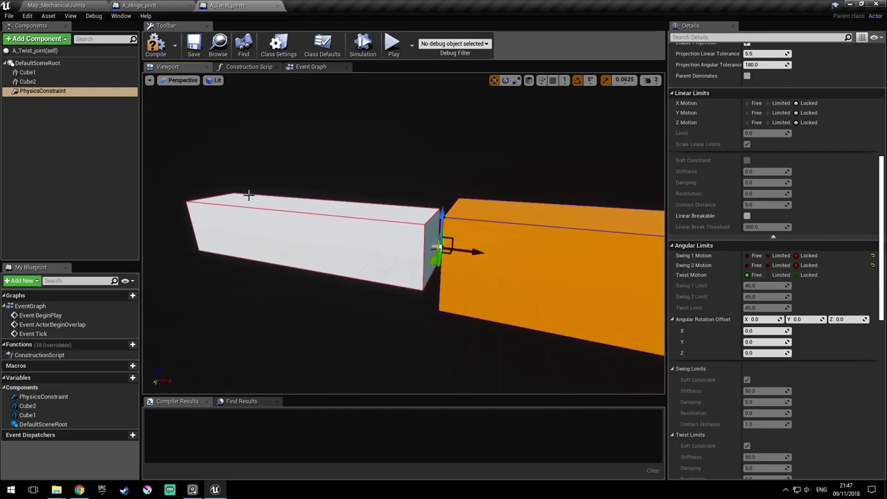
click(155, 45)
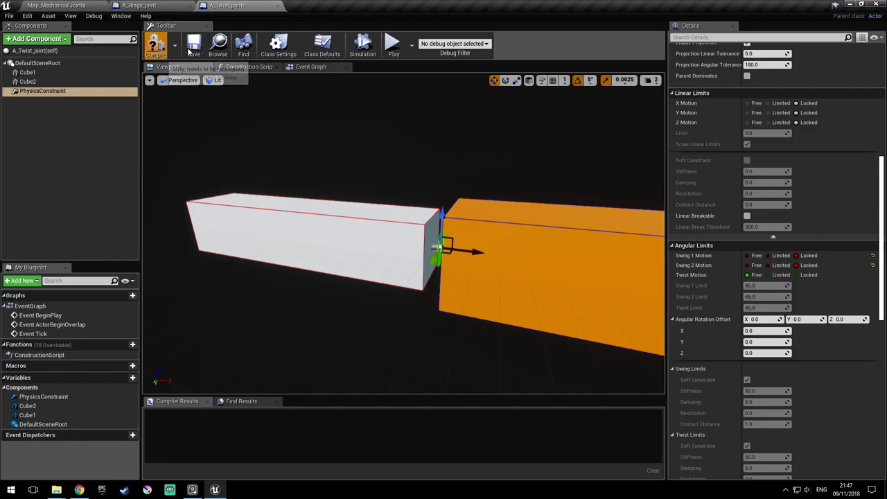
click(194, 45)
Place an A_Twist_joint actor in the level beside the hinge joint and raise it to about Z 367
click(82, 7)
right_drag(402, 208, 447, 205)
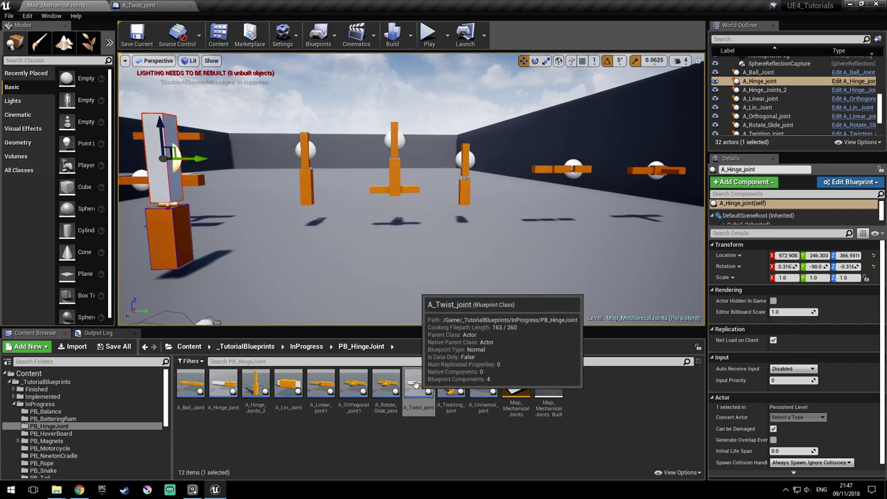
drag(414, 383, 333, 275)
drag(335, 244, 333, 127)
right_drag(412, 114, 357, 108)
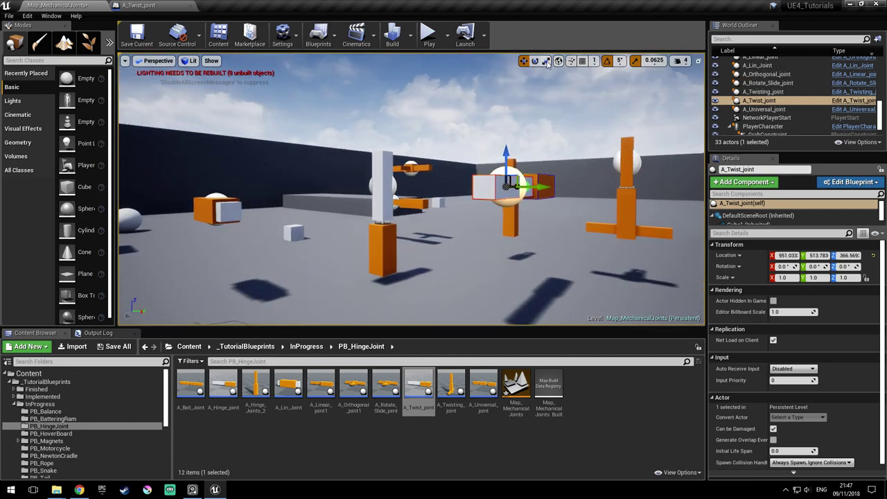
Rotate the A_Twist_joint actor upright with the white cube on top and raise it to about Z 446
key(e)
drag(492, 152, 510, 114)
key(w)
key(w)
key(a)
right_drag(510, 112, 617, 116)
key(a)
mouse_move(429, 202)
right_down()
mouse_move(402, 203)
mouse_move(450, 239)
mouse_move(440, 208)
right_up()
key(s)
key(w)
alt+drag(388, 187, 312, 187)
key(s)
right_drag(393, 182, 425, 175)
key(w)
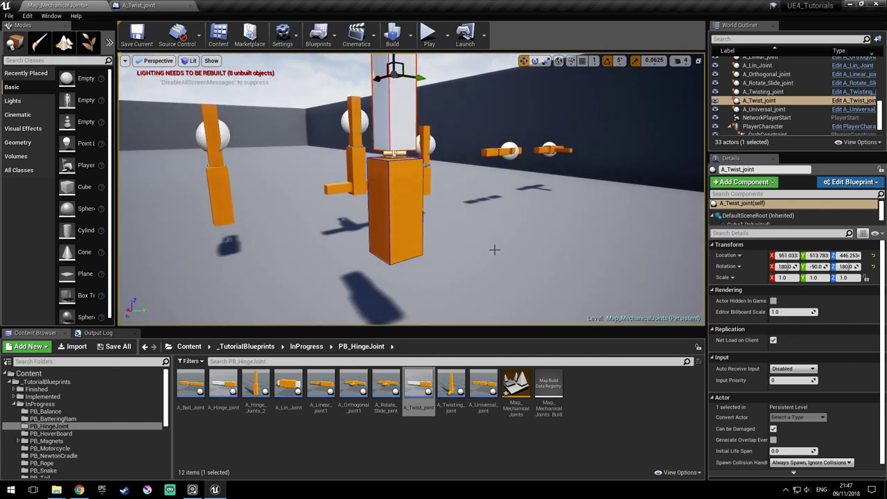
alt+drag(402, 197, 429, 199)
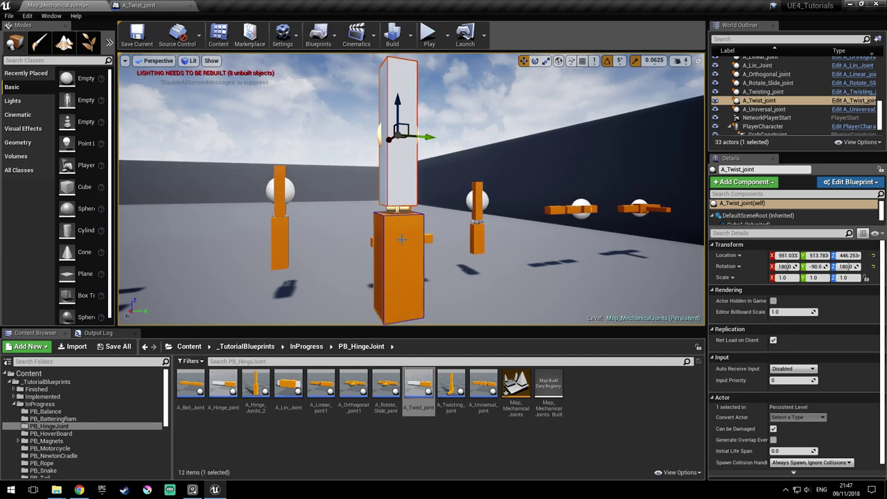
Examine the twist constraint in the A_Twist_joint Blueprint, and select A_Ball_Joint while viewing the joints in the level
click(138, 5)
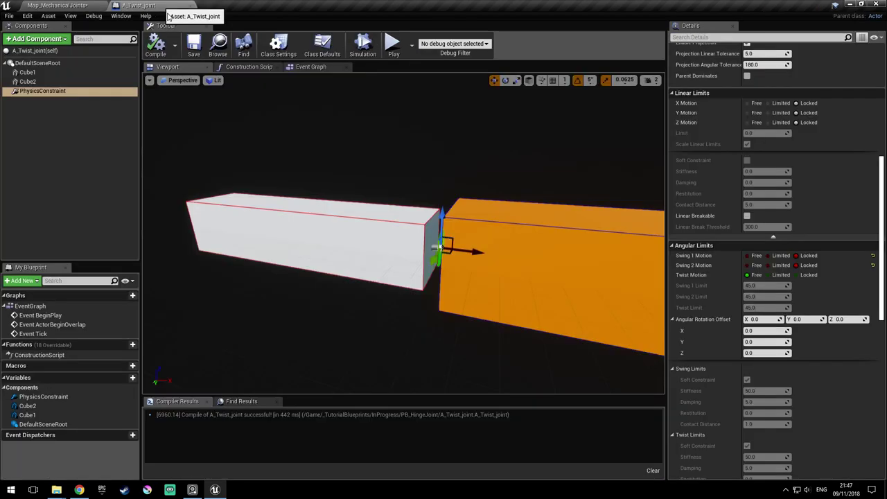
right_drag(403, 234, 388, 239)
mouse_move(360, 225)
right_down()
mouse_move(335, 219)
mouse_move(345, 219)
right_up()
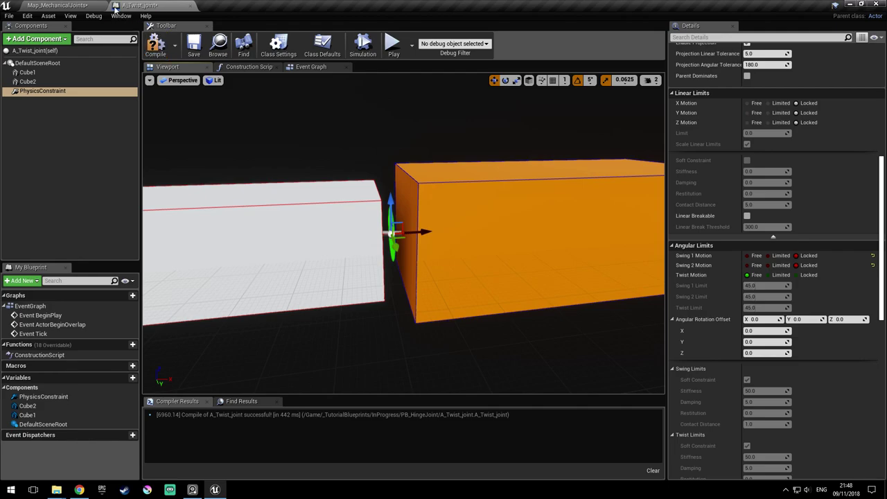
click(89, 5)
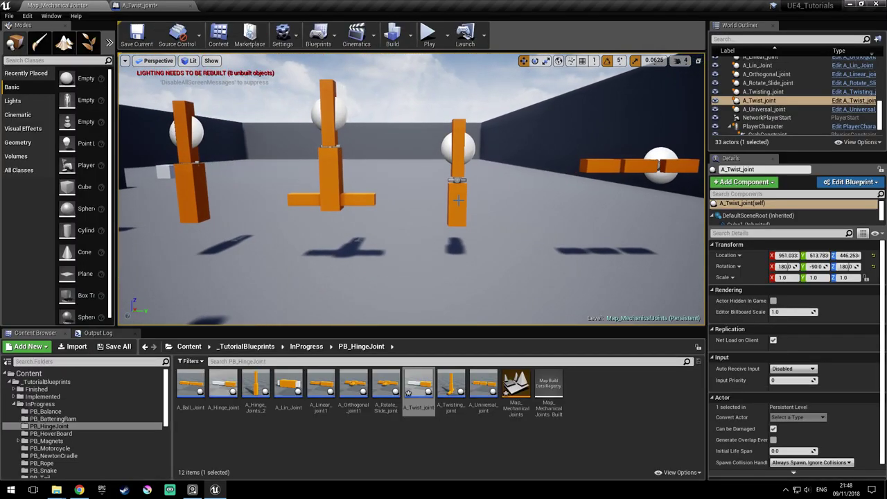
click(456, 197)
key(f)
right_drag(456, 197, 480, 180)
key(s)
key(w)
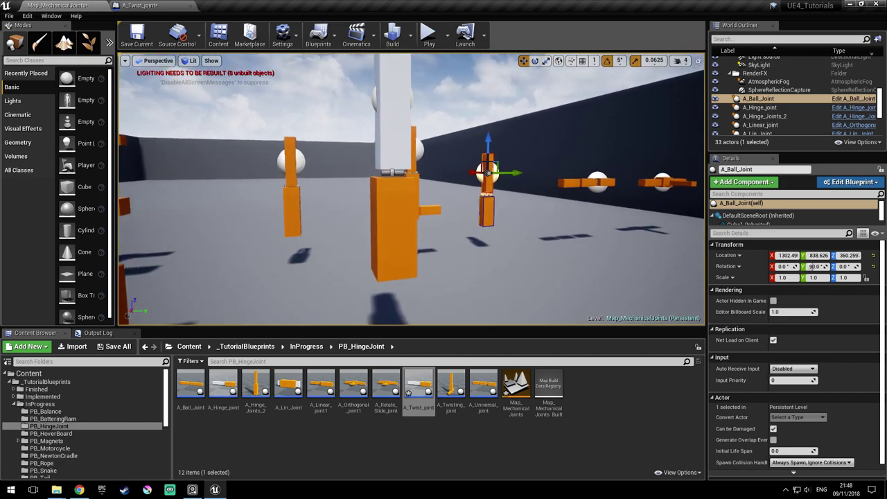
Save the A_Twist_joint Blueprint and set the constraint's Twist Motion to Free
click(148, 6)
right_drag(398, 248, 419, 239)
key(ctrl+s)
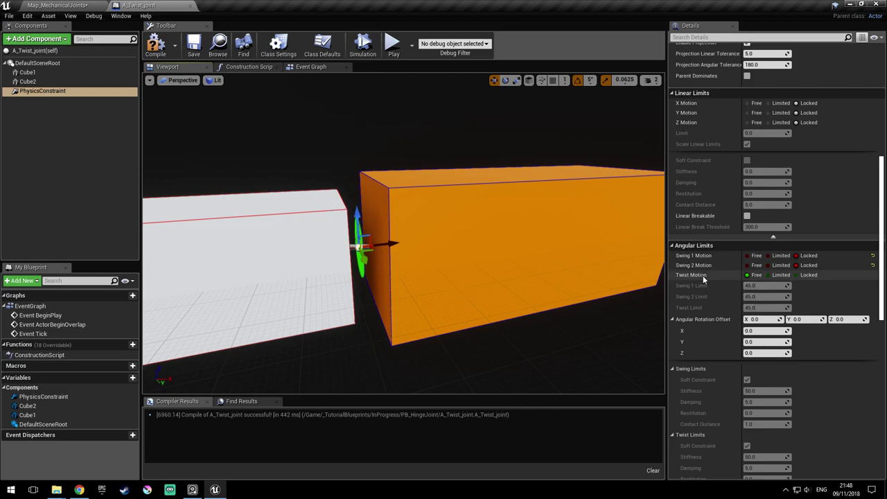
click(755, 275)
right_drag(523, 307, 522, 307)
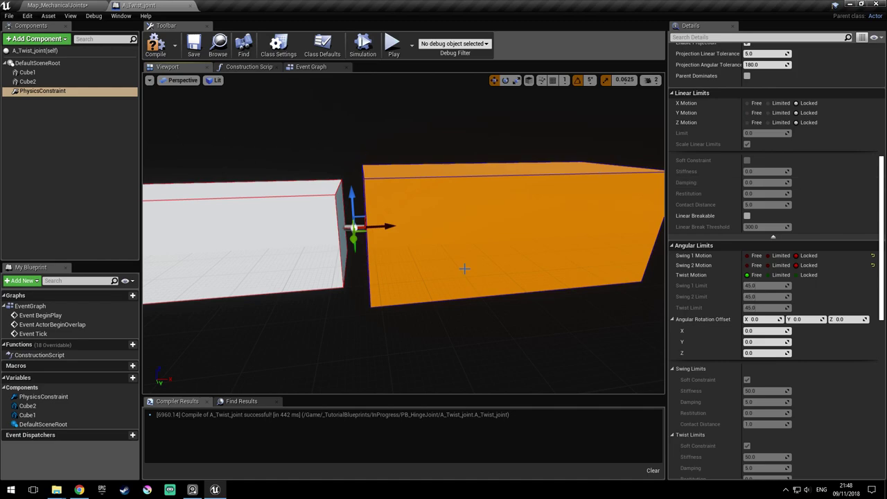
Compile and save the A_Twist_joint Blueprint and play-test the twist joint in the level
scroll(521, 300, down, 5)
scroll(525, 305, up, 5)
scroll(847, 334, down, 3)
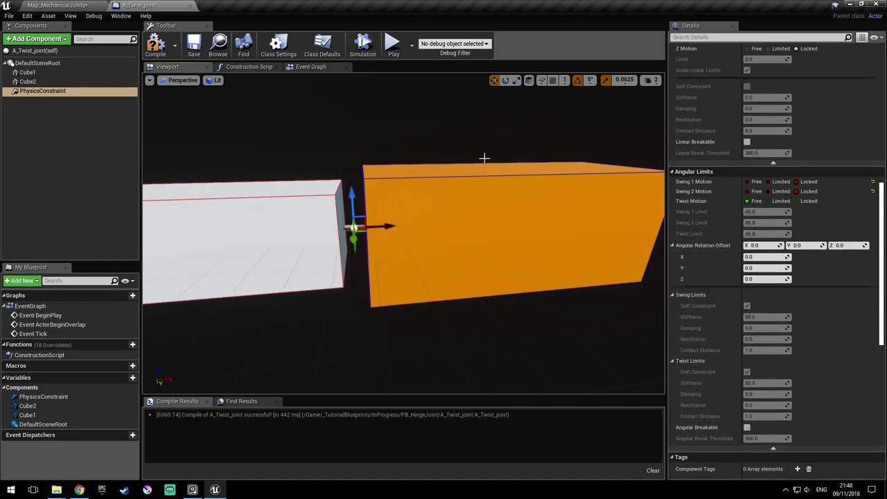
click(159, 46)
click(198, 48)
click(59, 6)
click(428, 34)
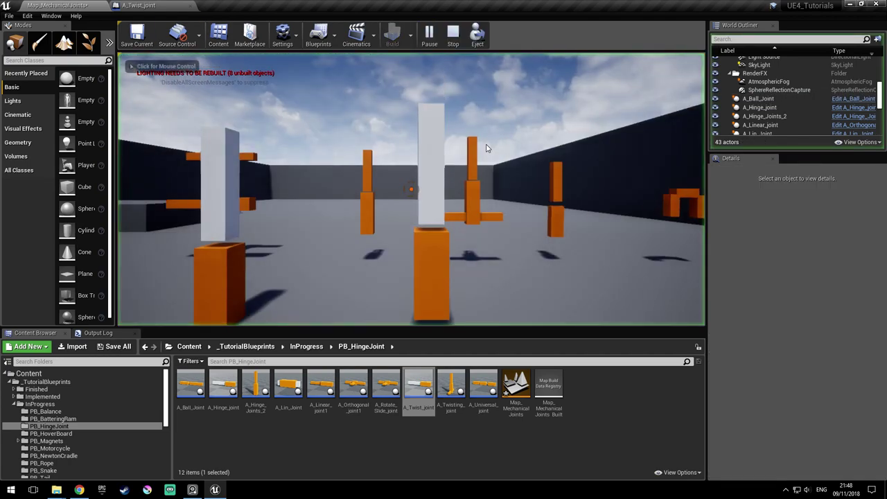
key(Escape)
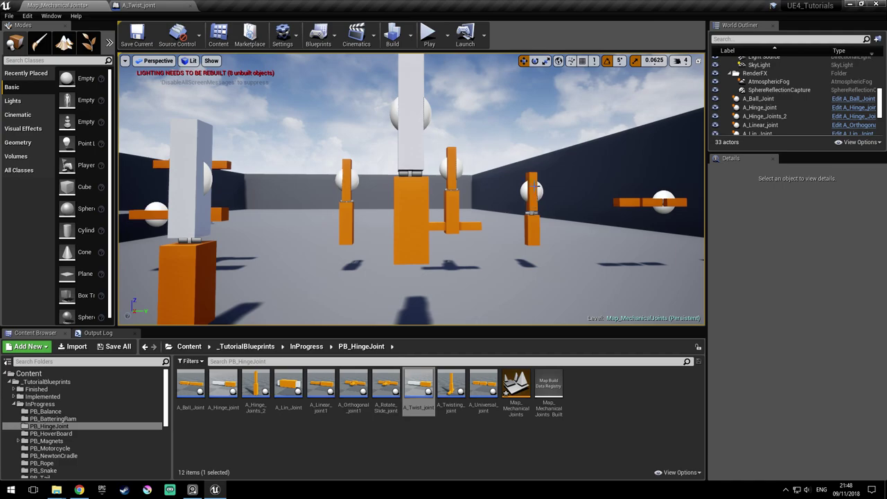
Turn off Simulate Physics for Cube1 in the A_Twist_joint Blueprint and recompile it
click(154, 8)
click(27, 72)
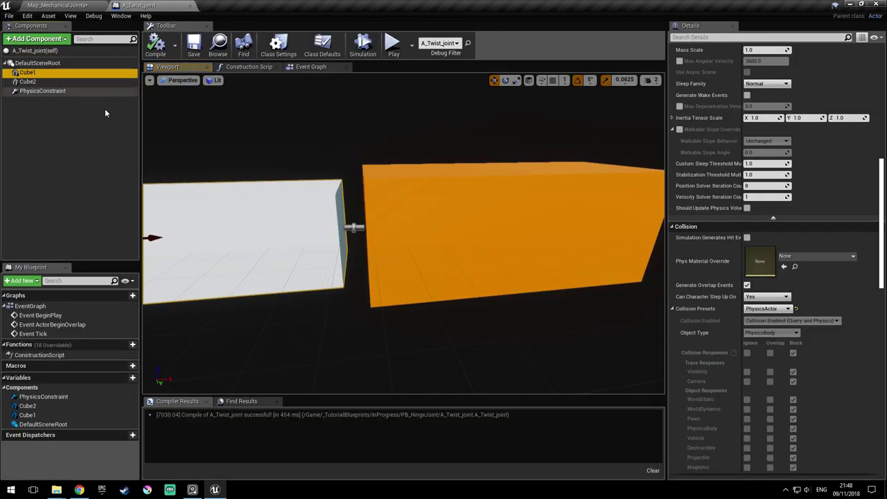
scroll(856, 281, up, 8)
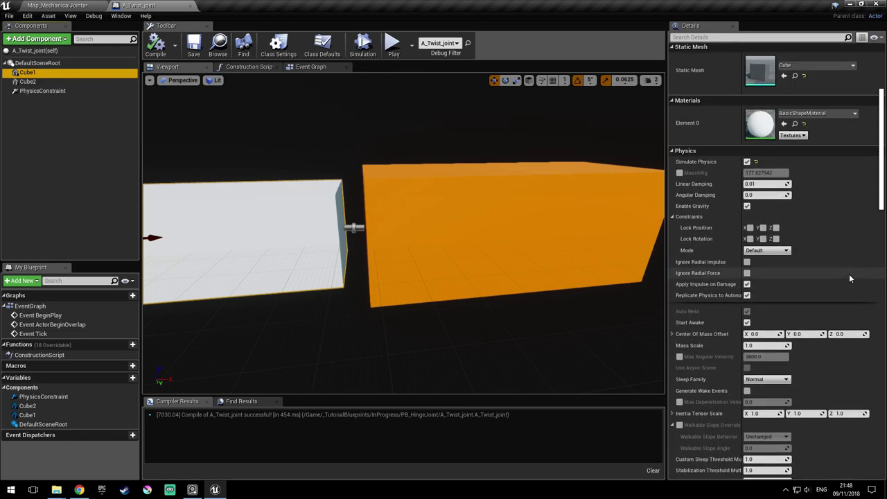
scroll(848, 274, up, 2)
click(747, 206)
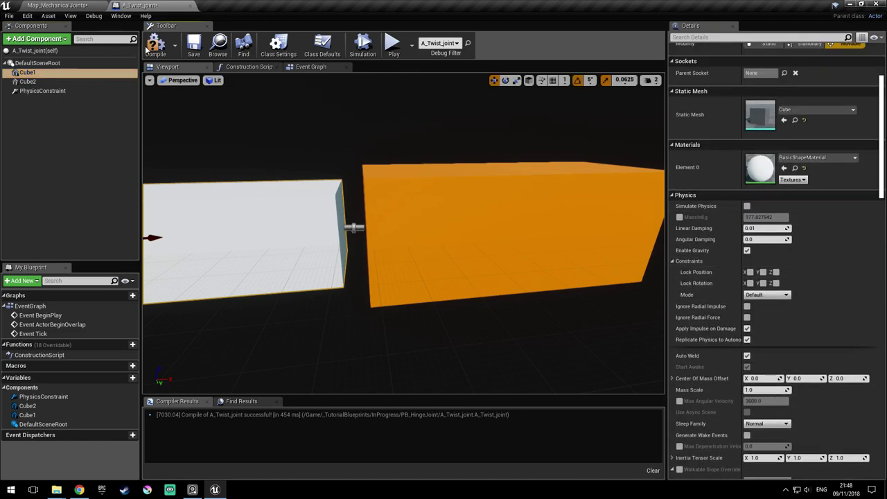
Play-test the twist joint with its upper cube fixed, and save the Map_MechanicalJoints level
click(104, 5)
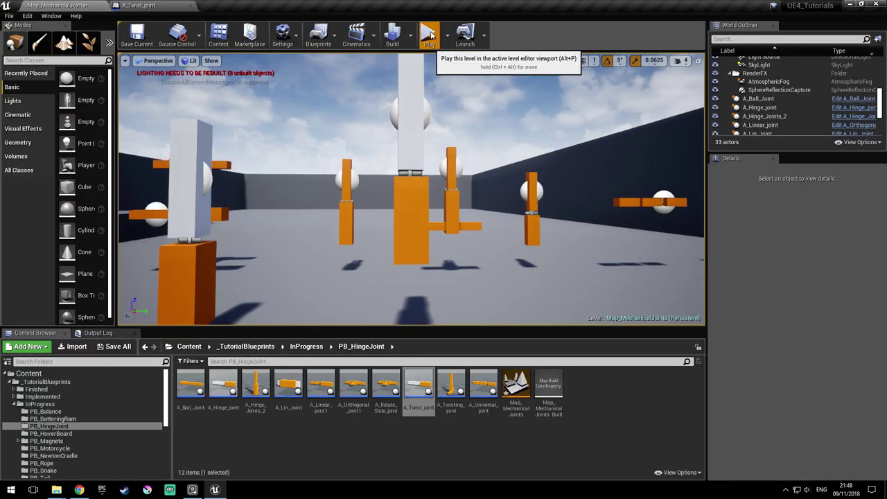
click(430, 34)
click(480, 154)
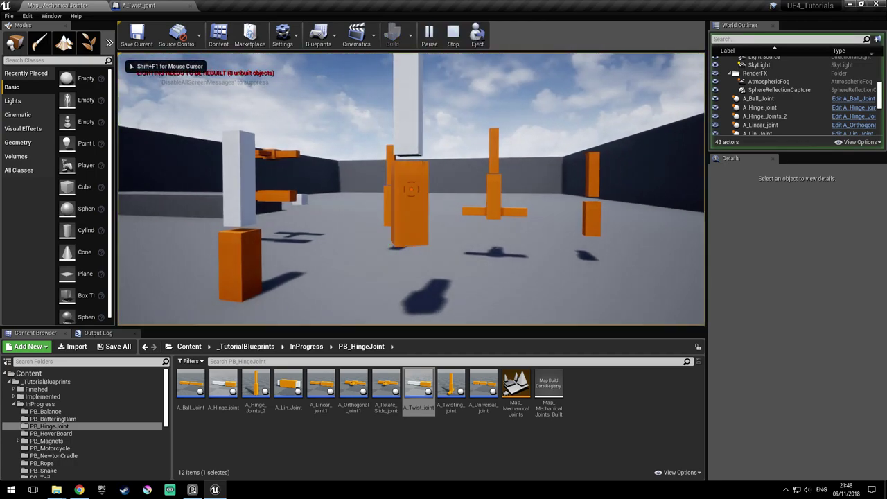
key(a)
key(a)
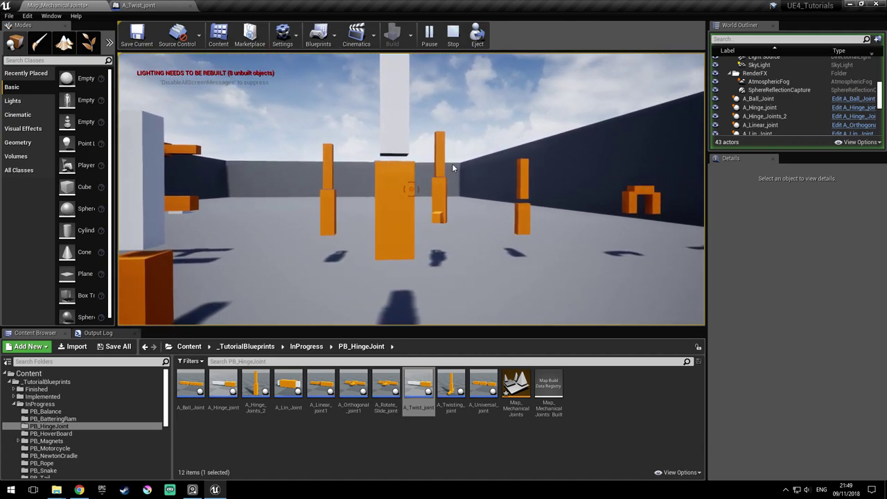
key(Escape)
key(ctrl+s)
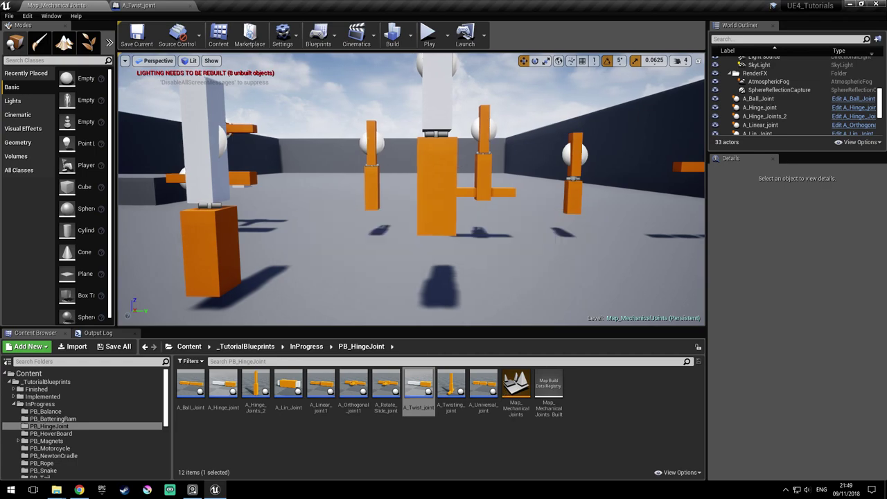
Set the Angular Drive Mode of the PhysicsConstraint in A_Twist_joint to Twist and Swing
right_drag(446, 168, 388, 171)
click(141, 6)
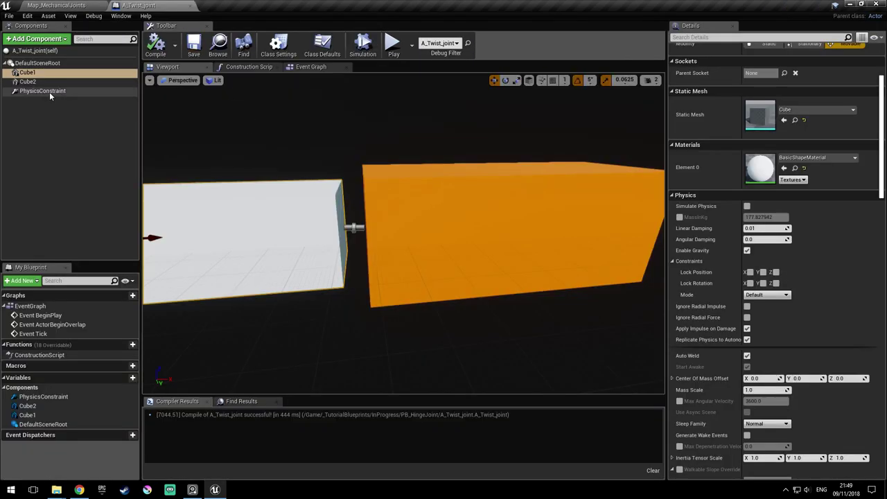
click(53, 93)
scroll(818, 243, down, 15)
scroll(819, 257, down, 5)
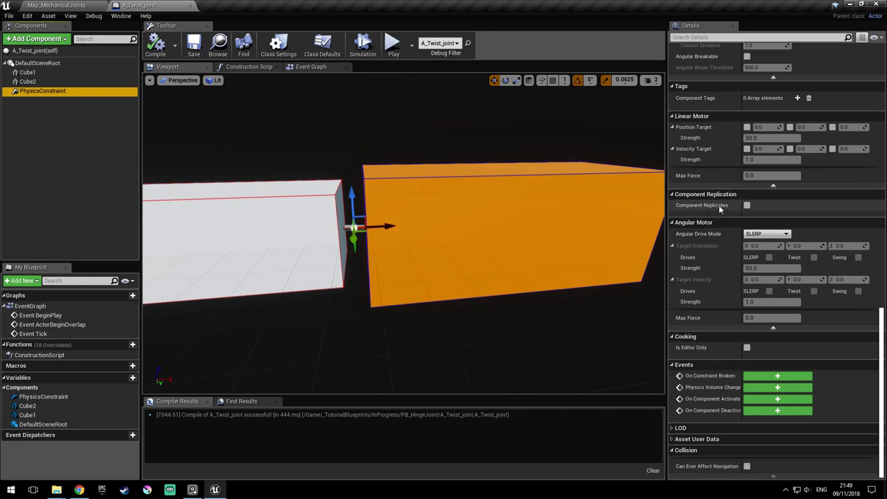
click(762, 248)
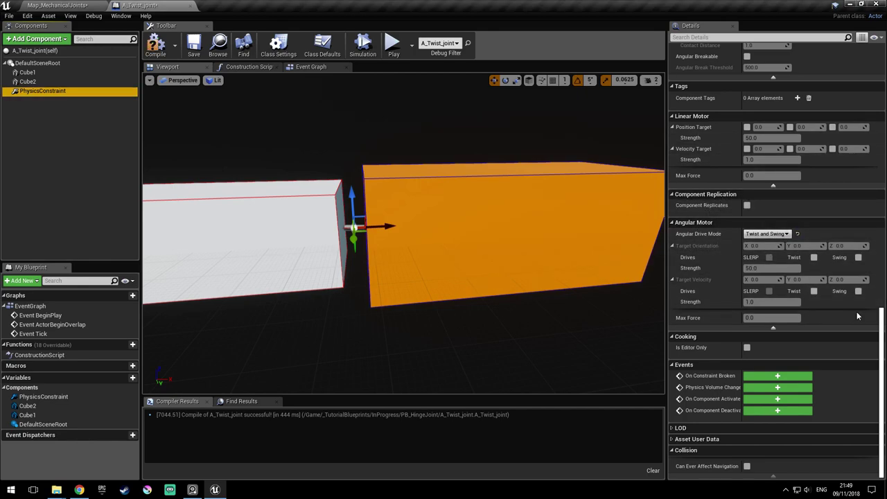
Enable the Twist drive for the angular motor's Target Velocity, and compile and save the A_Twist_joint Blueprint
scroll(809, 236, up, 10)
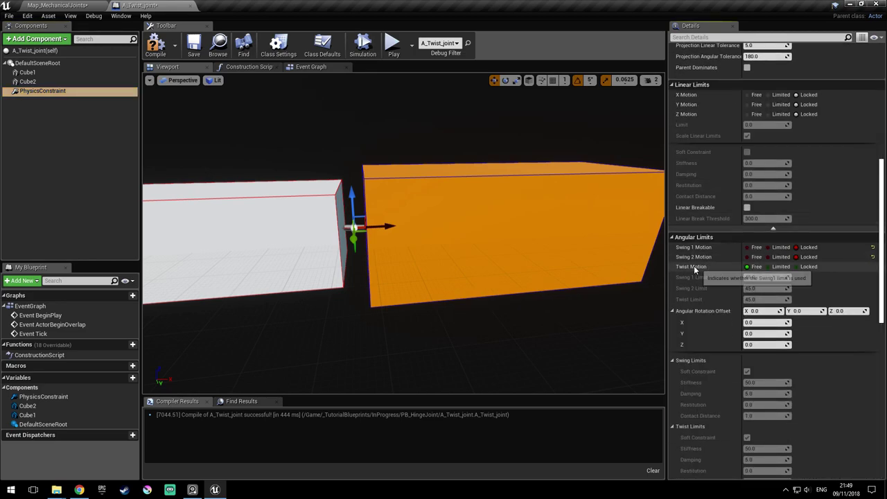
scroll(881, 270, down, 10)
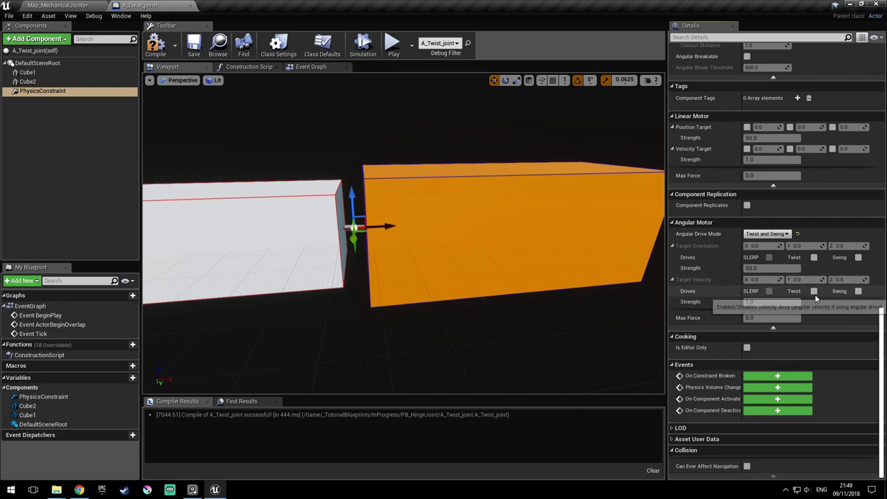
right_drag(589, 256, 621, 265)
key(a)
right_drag(240, 224, 240, 223)
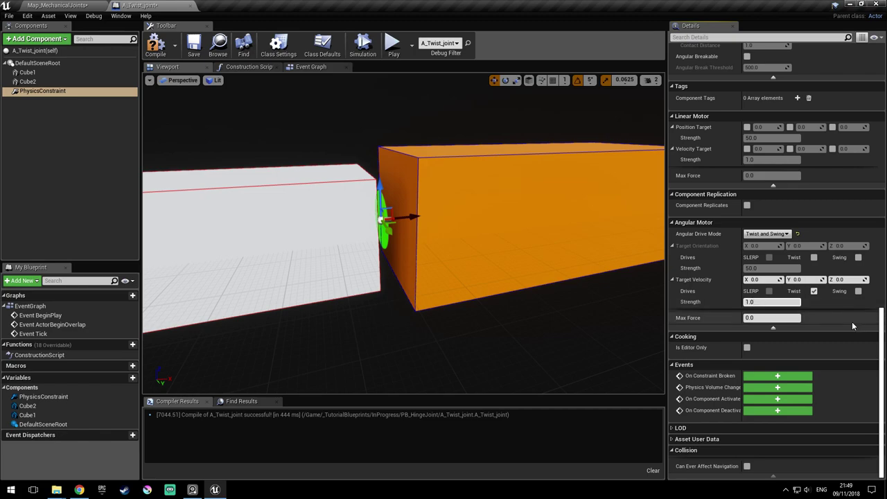
key(Return)
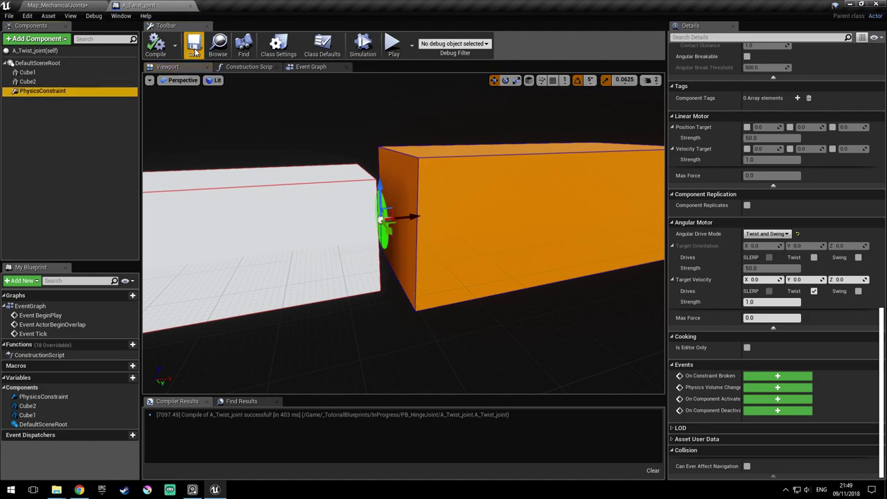
Play-test the twist joint with its velocity drive enabled and save the level
click(81, 5)
click(430, 34)
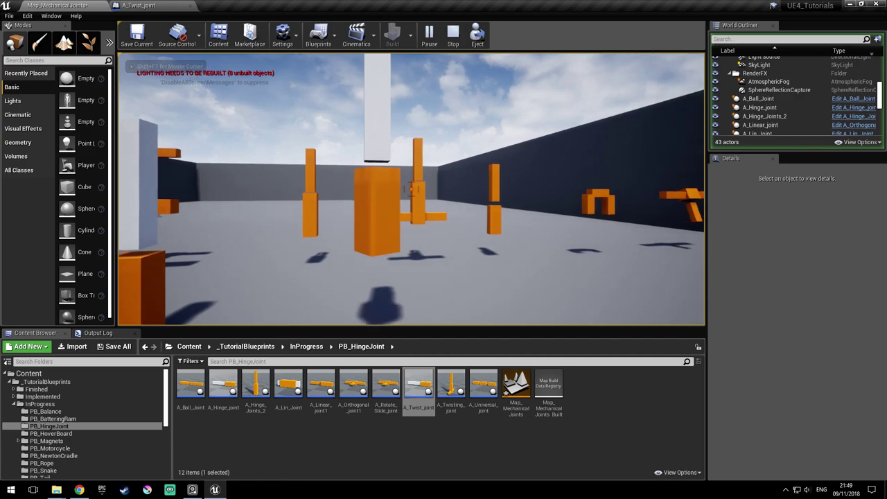
key(Escape)
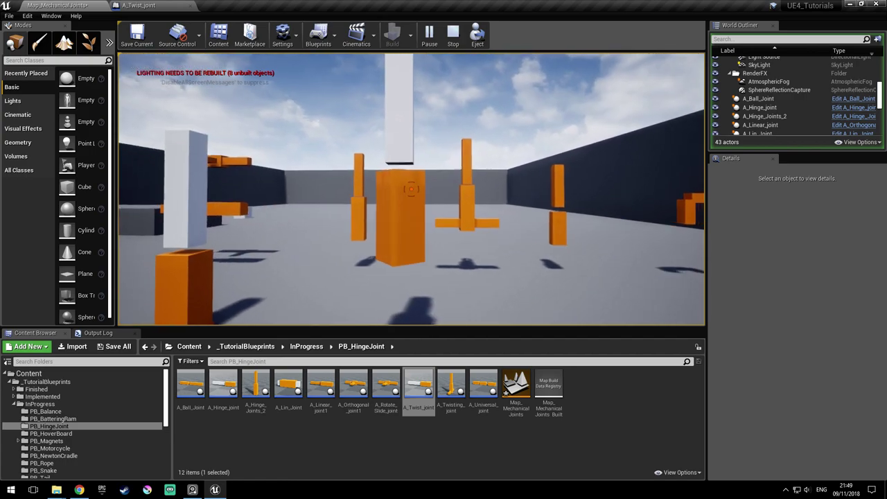
key(ctrl+s)
Move the A_Twist_joint actor closer to the A_Hinge_joint actor in the level
right_drag(399, 171, 430, 158)
key(s)
click(422, 168)
key(w)
drag(427, 142, 375, 195)
key(a)
right_drag(375, 195, 377, 204)
key(s)
Select the hinge and twist joint actors together, move them along the Y axis away from the ball joint, and save the level
click(411, 197)
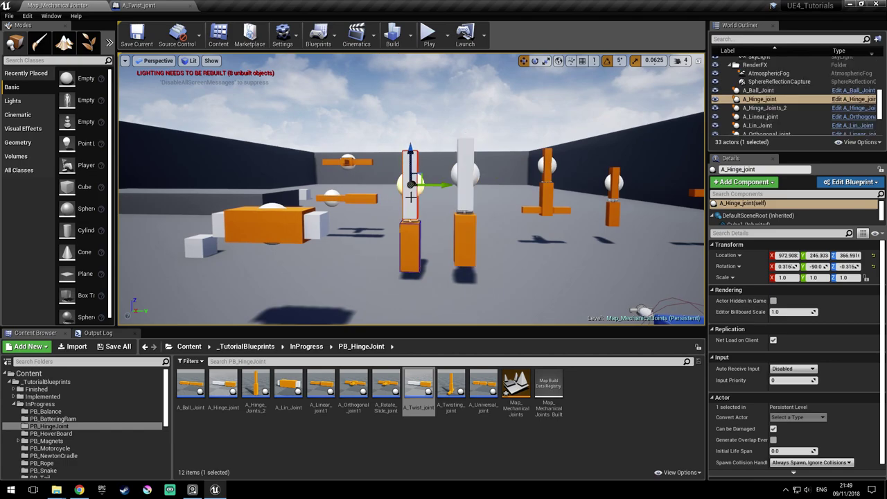
ctrl+click(464, 197)
drag(490, 176, 443, 176)
key(d)
right_drag(499, 194, 582, 193)
key(ctrl+s)
Select A_Ball_Joint in the level and play-test how its lower cube swings when pushed
key(w)
click(478, 176)
key(w)
right_drag(478, 176, 494, 149)
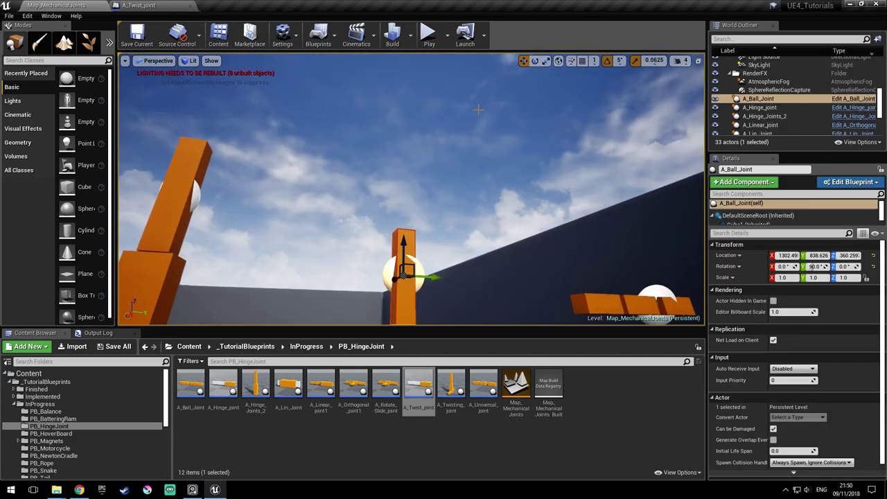
click(429, 34)
key(w)
click(411, 189)
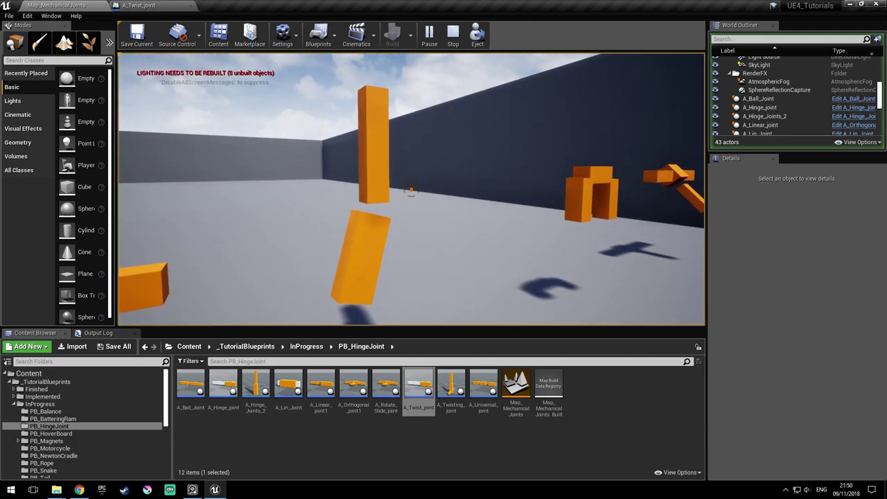
key(w)
key(a)
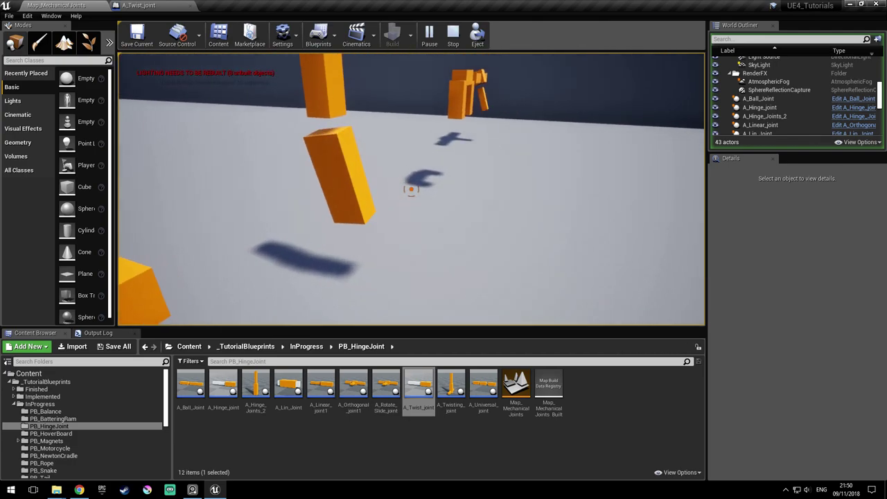
key(d)
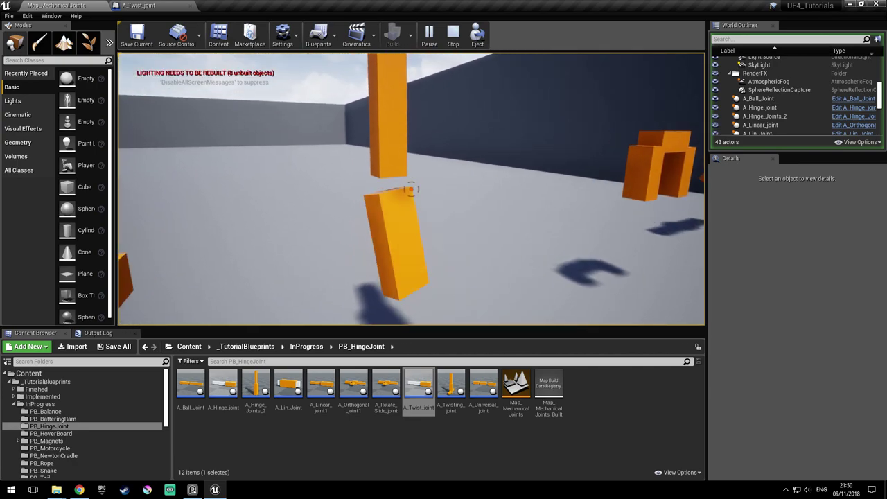
key(Escape)
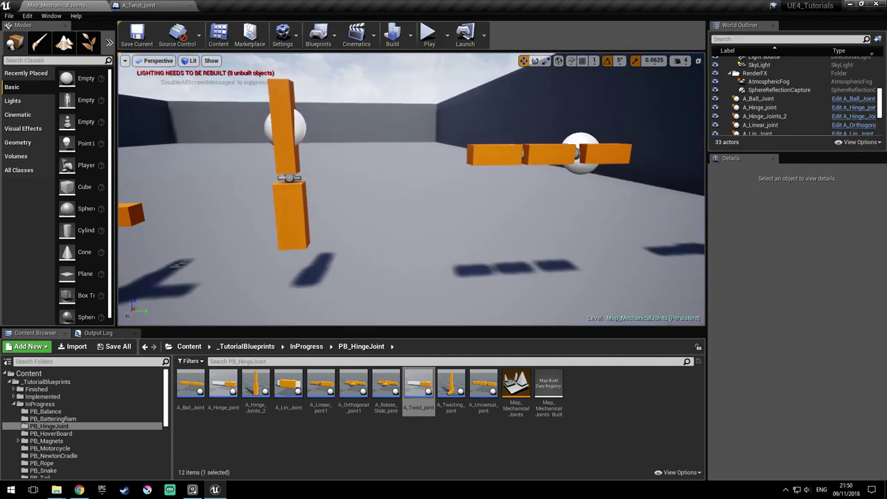
Create an Actor Blueprint class named A_Ball_socket_joint in the PB_HingeJoint folder
key(w)
right_drag(444, 234, 514, 219)
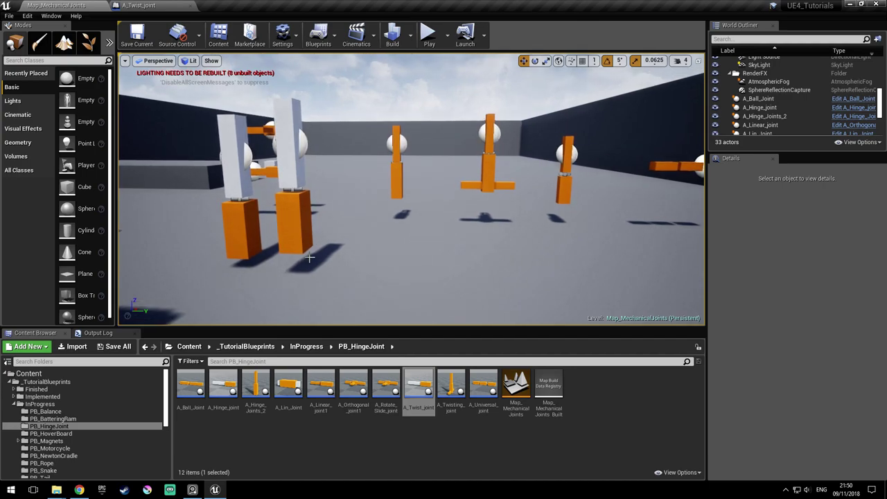
right_click(590, 389)
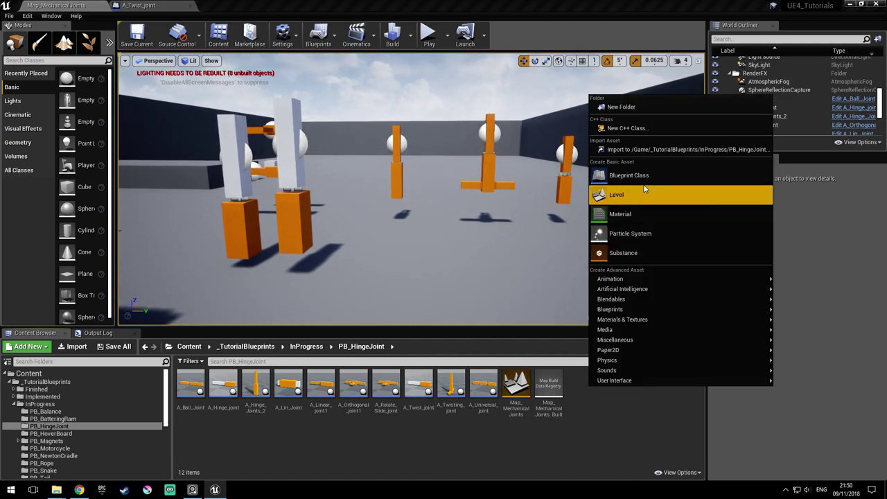
click(646, 178)
click(360, 167)
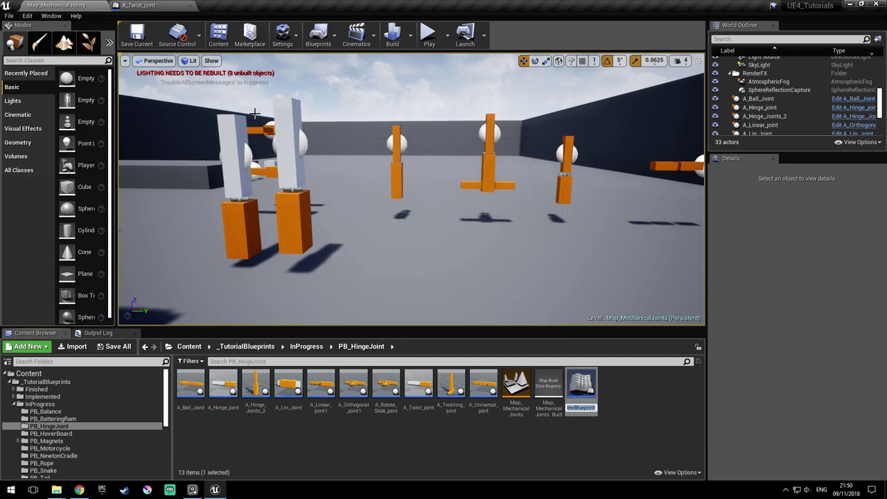
text(A_)
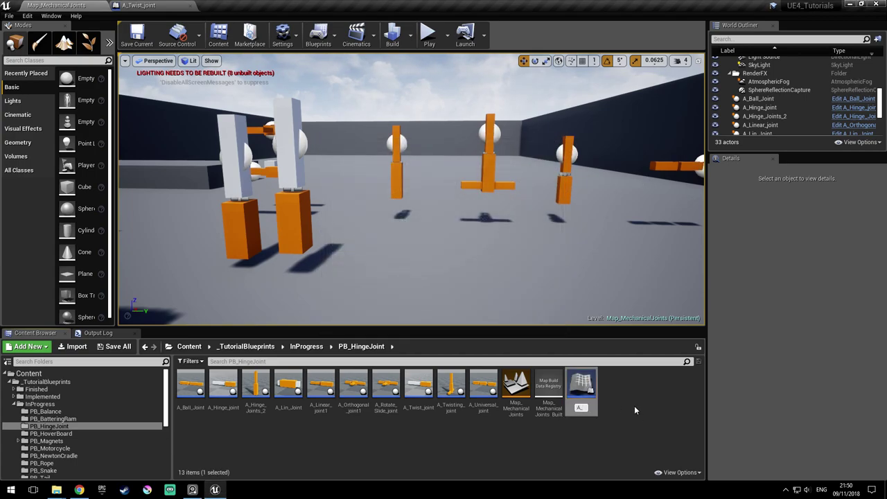
text(Ball_joint)
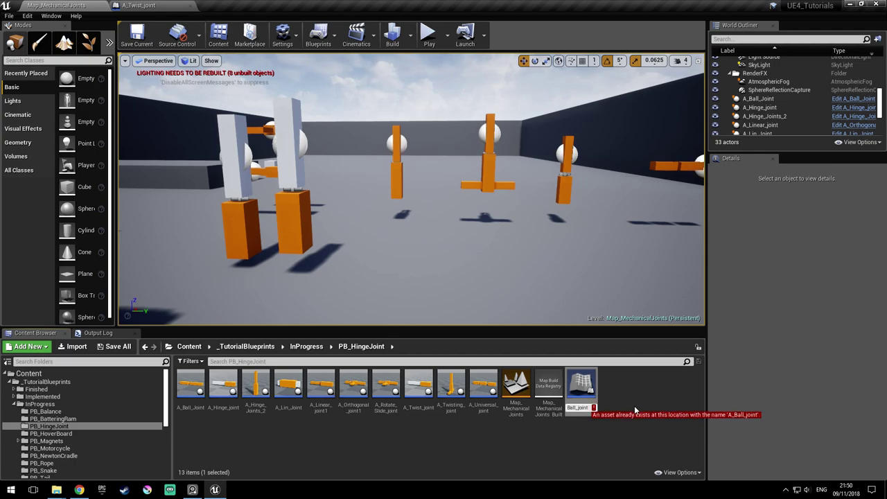
key(BackSpace)
key(BackSpace)
text(soc)
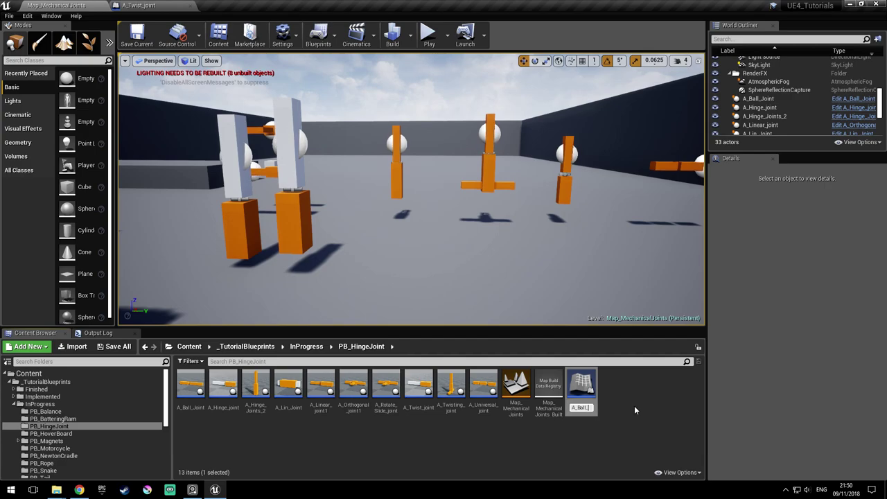
text(ket))
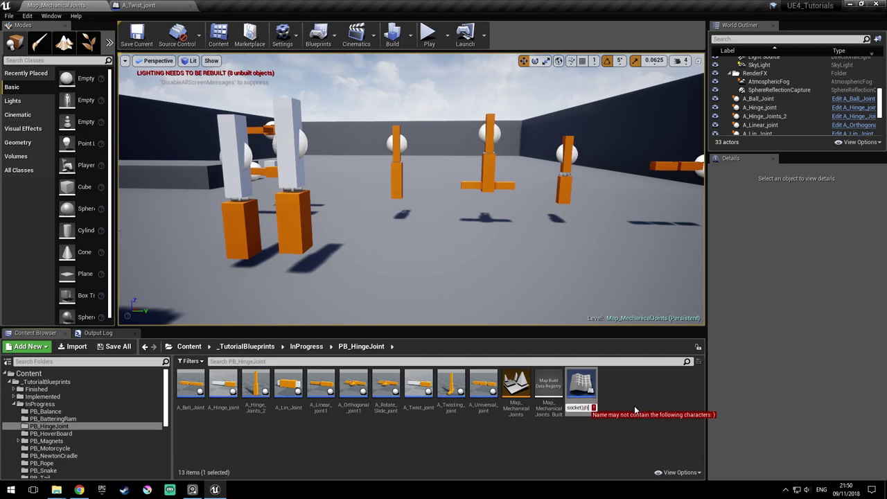
key(BackSpace)
text(_joint)
key(Return)
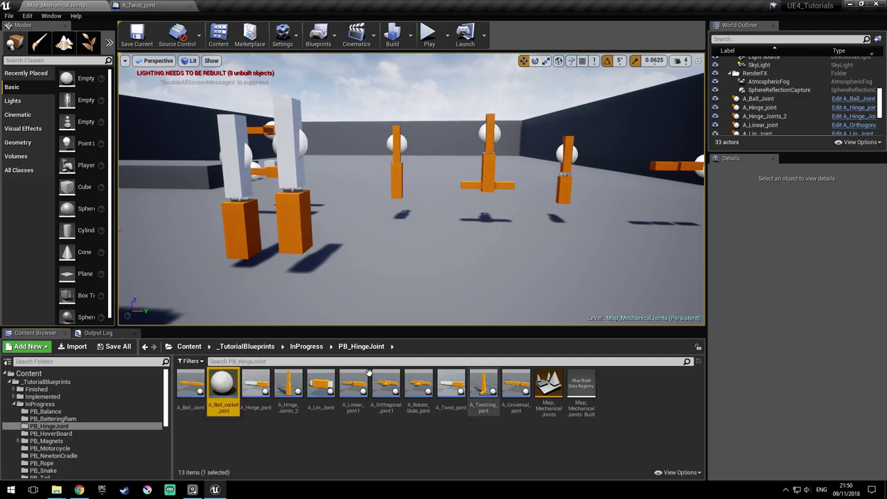
Open the A_Ball_socket_joint Blueprint and add a Cube component named Cube1
double_click(222, 388)
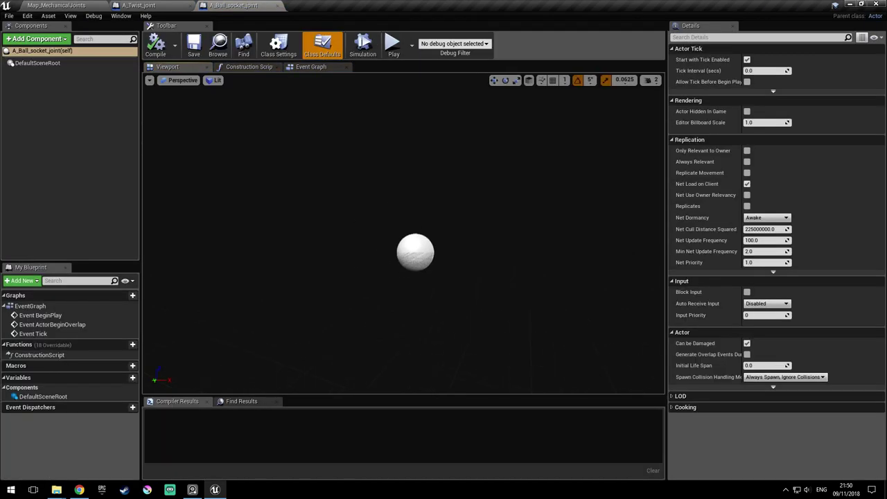
click(47, 40)
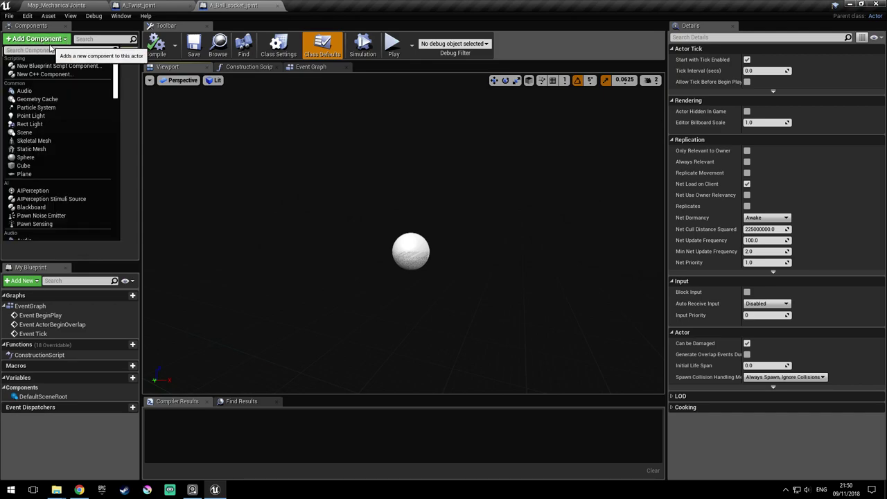
text(cube1)
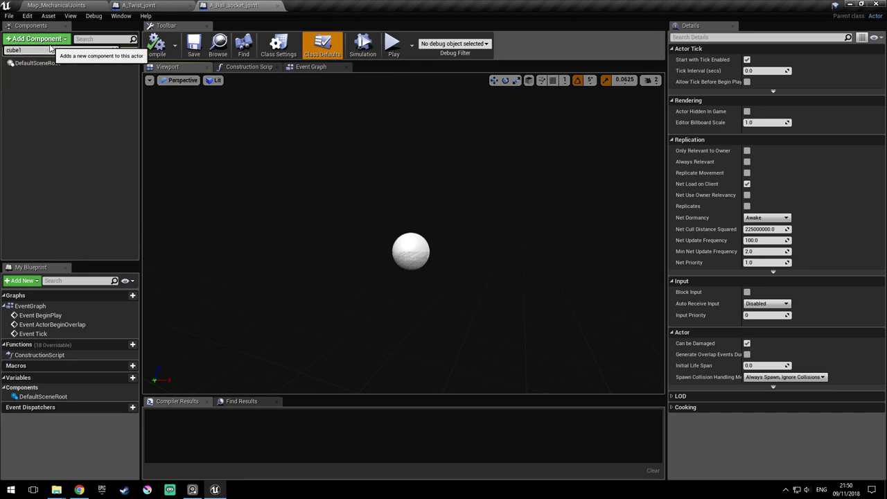
key(BackSpace)
key(Return)
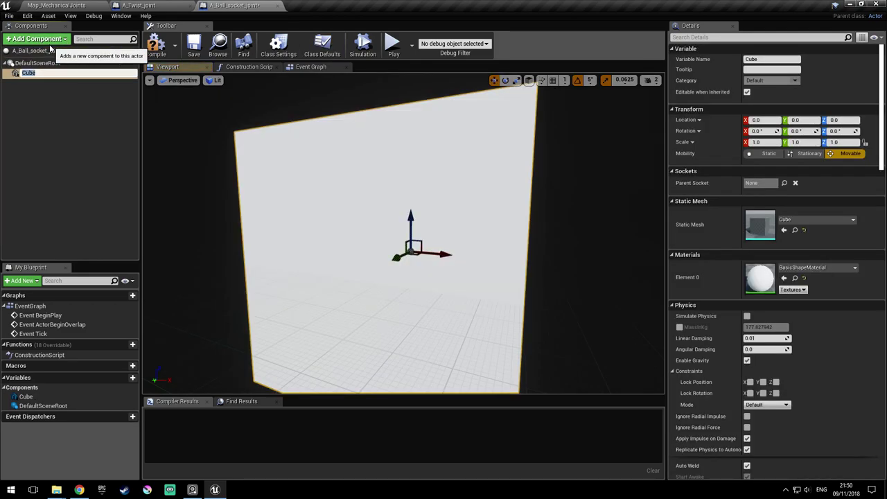
key(Return)
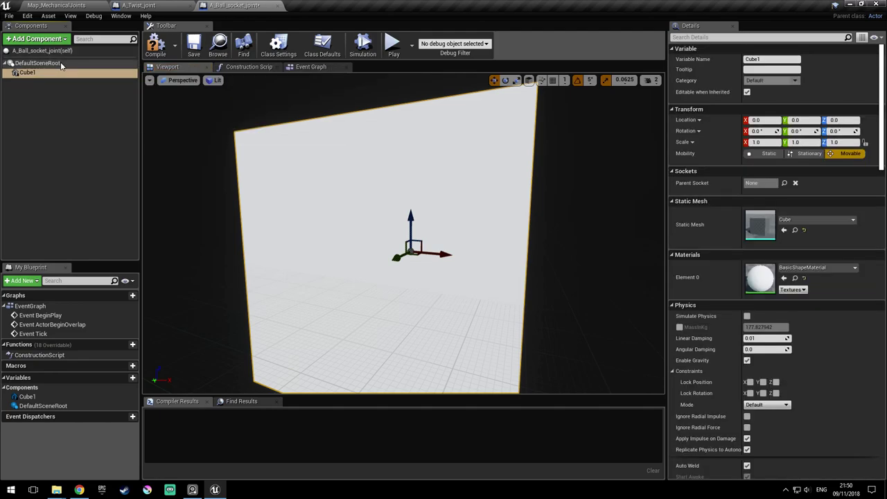
Set Cube1's X and Y scale to 0.3
mouse_move(584, 157)
right_down()
mouse_move(604, 163)
mouse_move(584, 157)
right_up()
key(s)
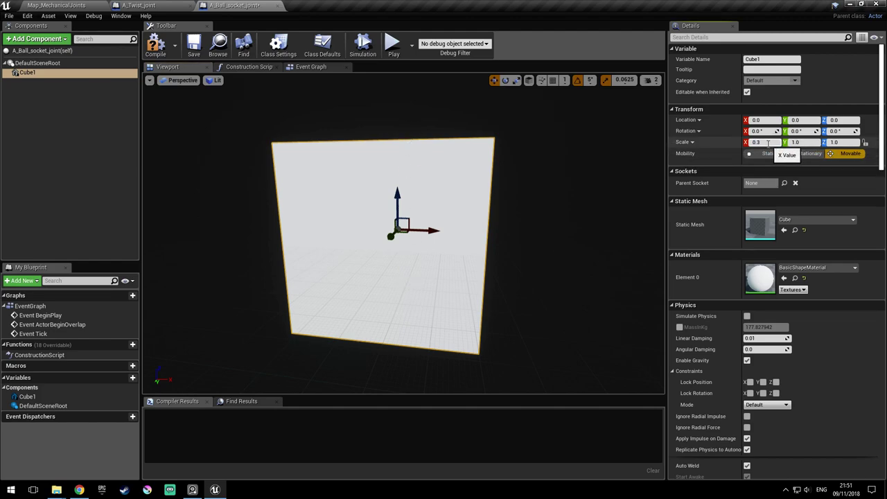
key(Tab)
text(0.3)
key(Return)
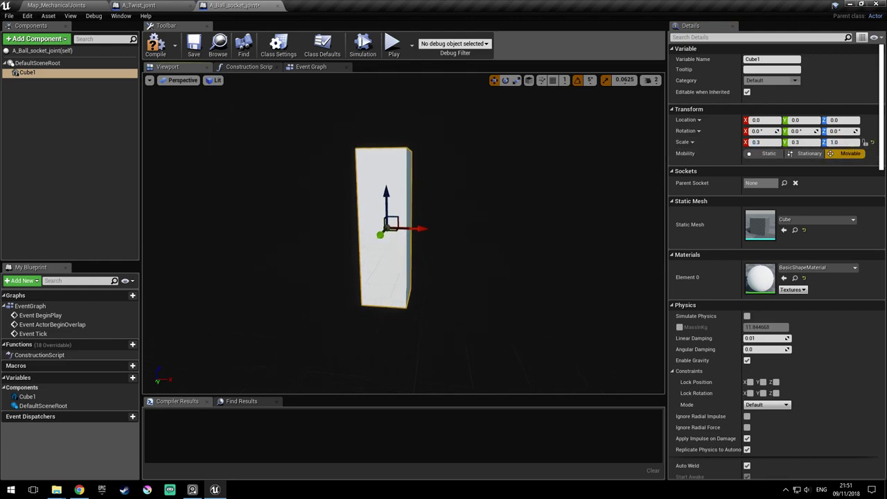
Duplicate Cube1 and name the copy Cube2
right_click(54, 73)
click(86, 143)
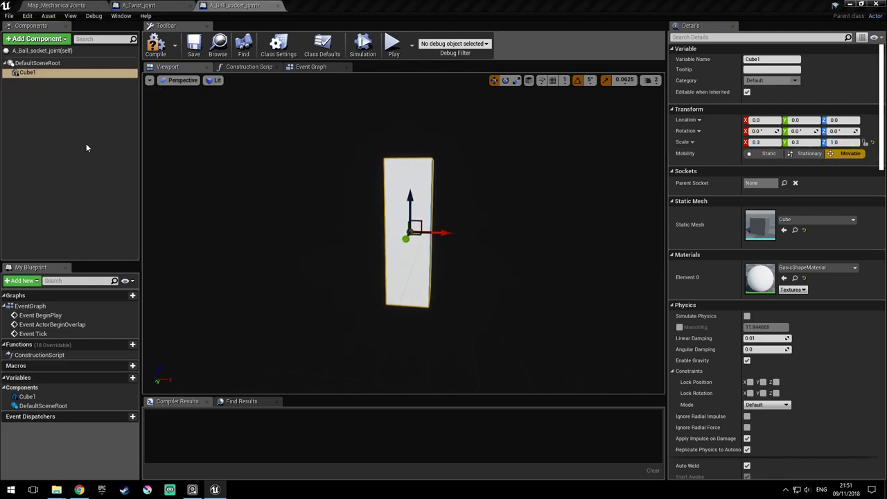
text(Cube)
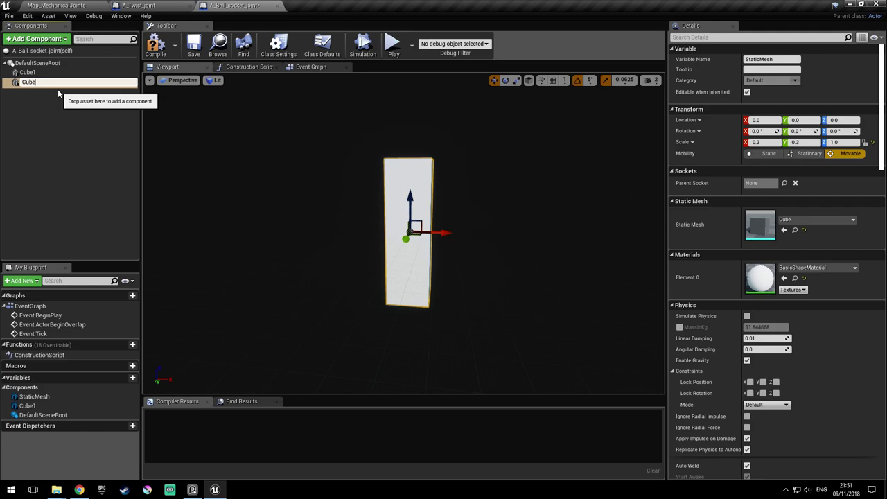
text(2)
key(Return)
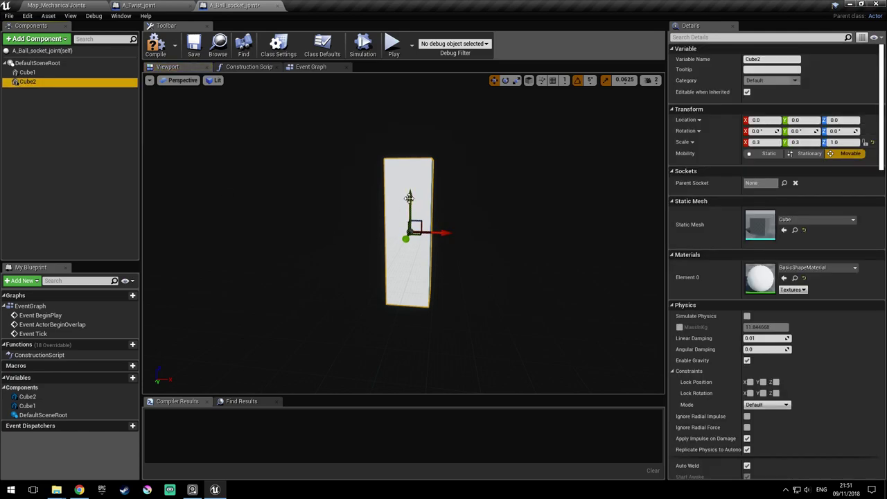
Move Cube2 straight down the Z axis until it sits just below Cube1 with a narrow gap, and save the Blueprint
drag(409, 198, 412, 334)
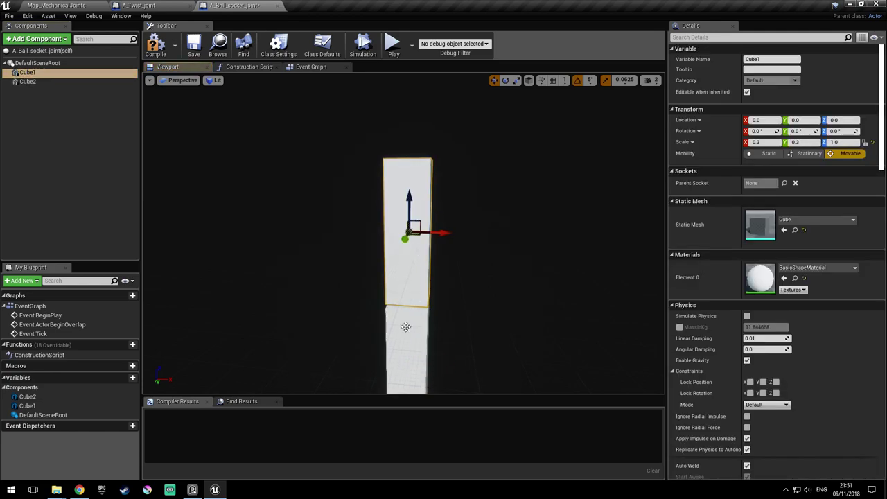
drag(408, 327, 410, 337)
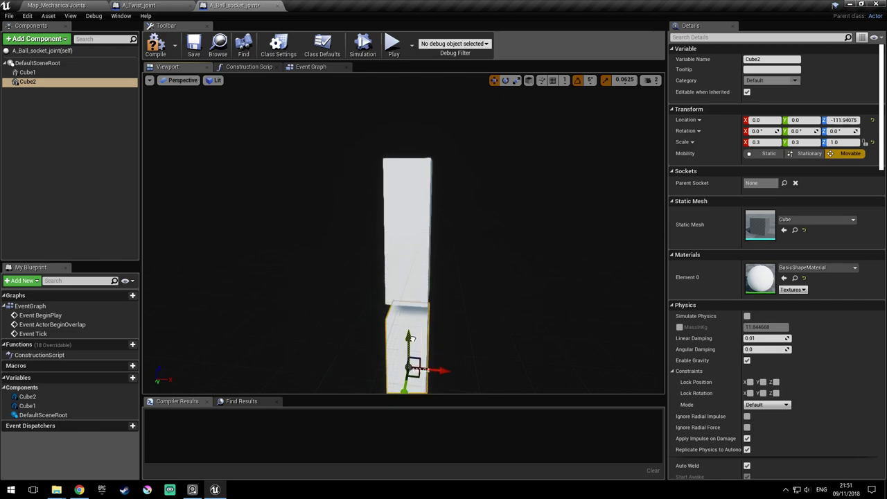
right_drag(411, 324, 460, 364)
right_drag(402, 236, 393, 184)
right_drag(286, 164, 281, 155)
key(ctrl+s)
right_drag(316, 199, 317, 199)
drag(407, 325, 407, 340)
right_drag(447, 291, 447, 291)
Add a Physics Constraint component under DefaultSceneRoot and name it Socket
click(37, 63)
click(65, 38)
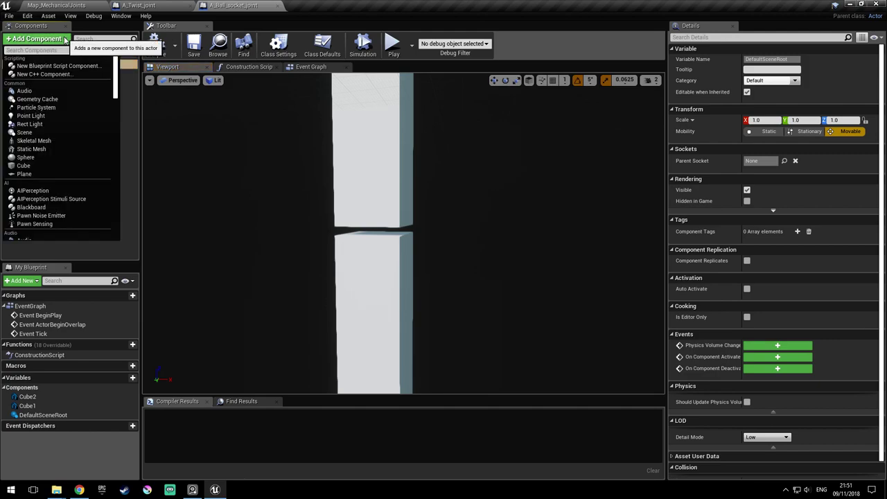
text(physics)
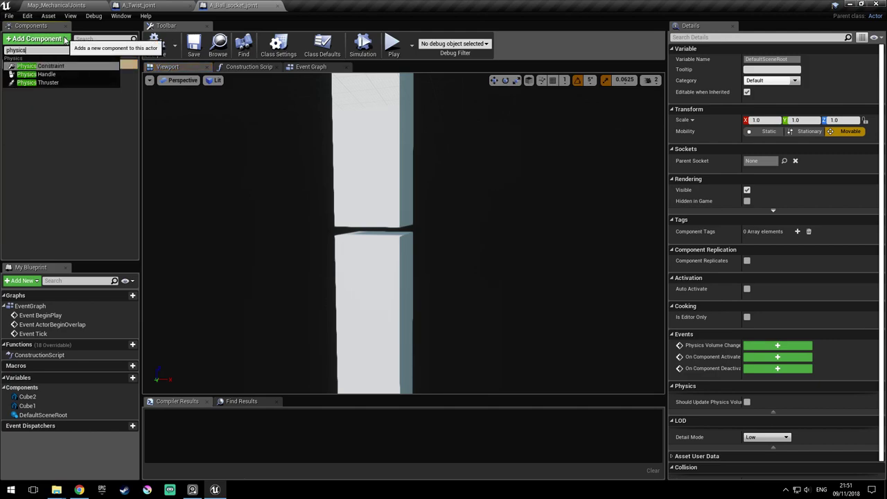
key(Return)
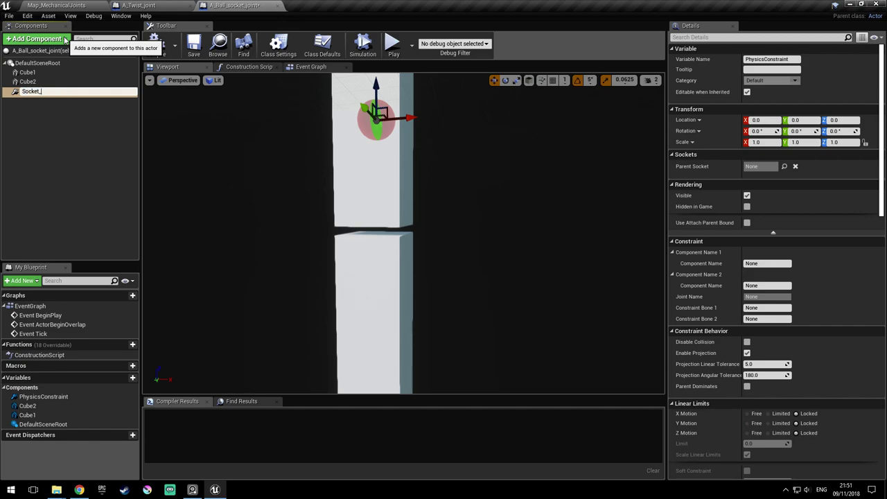
key(Return)
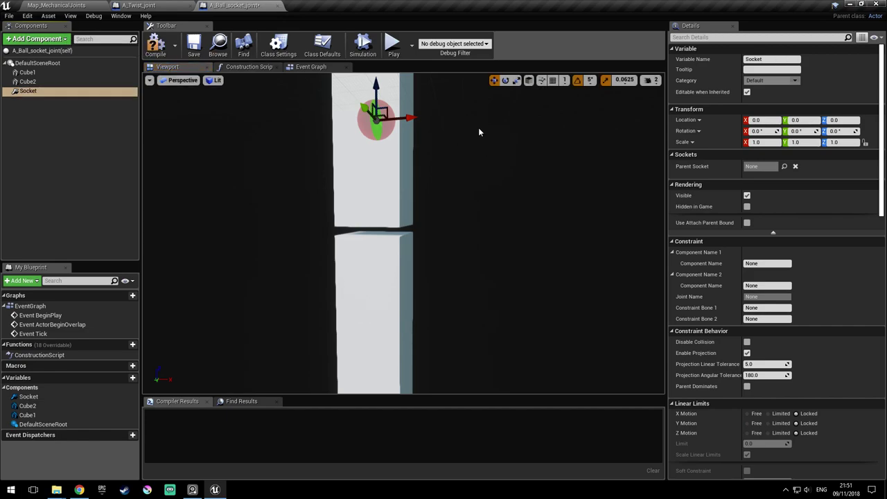
Link the Socket constraint to the cubes, with Cube1 as Component Name 1 and Cube2 as Component Name 2
scroll(449, 171, down, 5)
scroll(449, 170, up, 3)
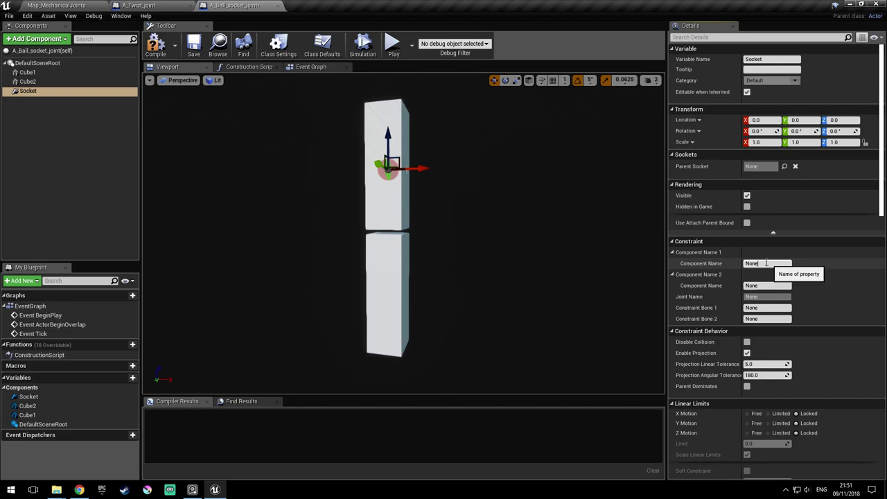
text(Cube1)
key(Return)
key(Tab)
text(Cube2)
key(Return)
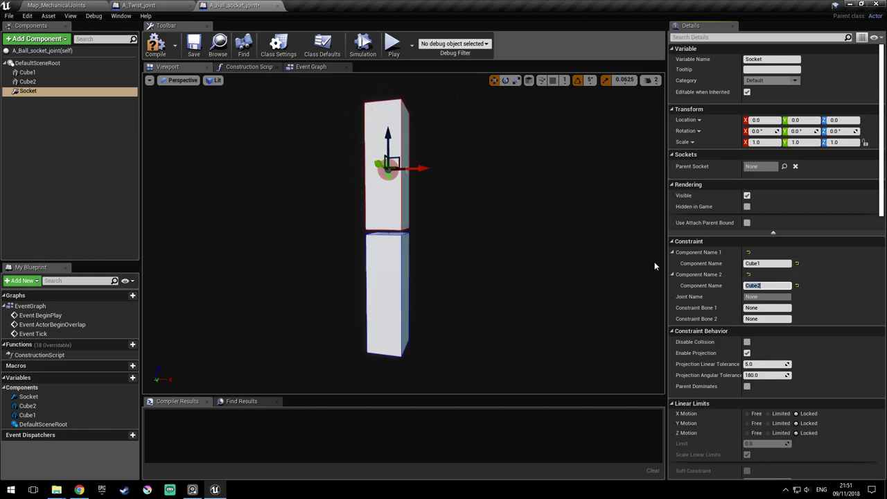
Lower the Socket constraint into the gap between the two cubes, at Z about -52.5, and save the Blueprint
right_drag(525, 228, 535, 254)
key(ctrl+s)
key(w)
right_drag(429, 142, 446, 128)
drag(419, 97, 427, 198)
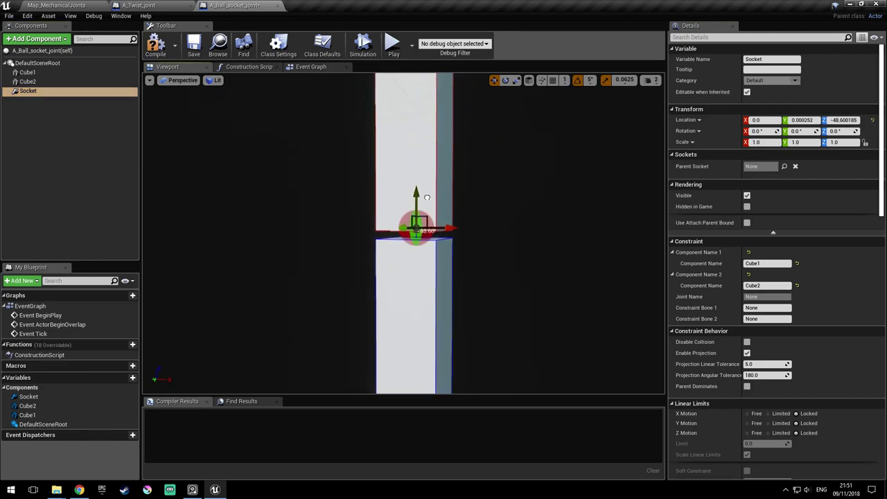
key(a)
right_drag(419, 237, 485, 248)
drag(339, 210, 398, 206)
right_drag(437, 217, 405, 212)
key(d)
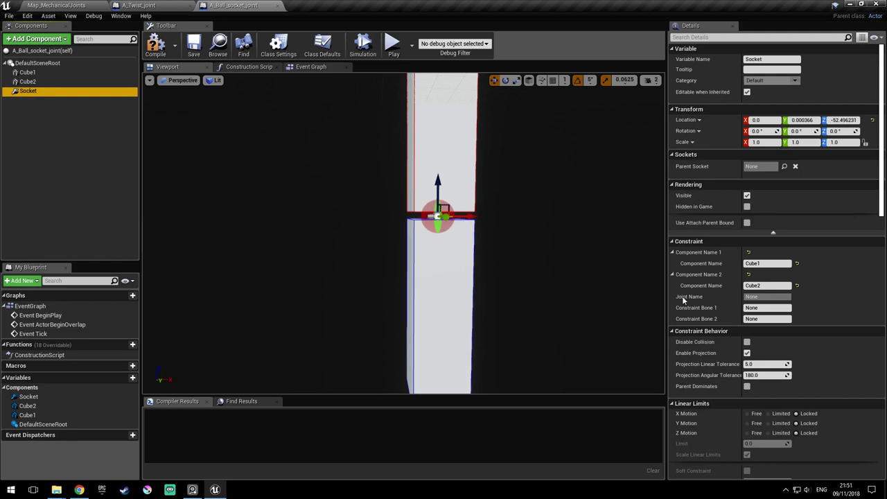
Set Swing 1, Swing 2 and Twist Motion of the Socket constraint to Locked
scroll(816, 305, down, 8)
click(803, 286)
click(807, 295)
click(810, 305)
right_drag(524, 261, 550, 255)
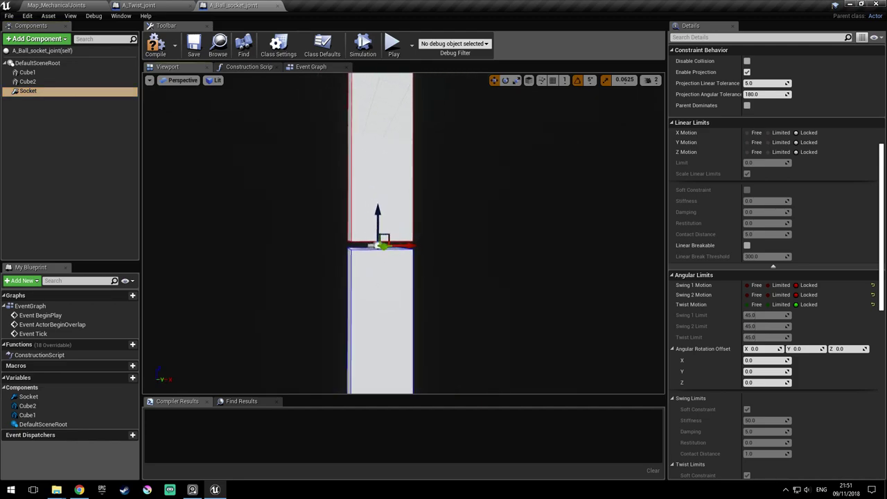
right_drag(414, 204, 410, 203)
Enable Simulate Physics on the lower cube, Cube2
click(28, 81)
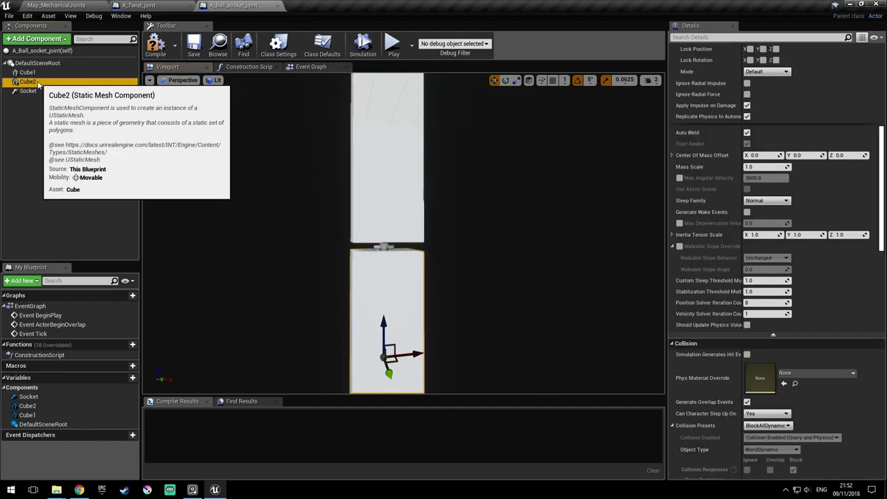
scroll(832, 313, up, 3)
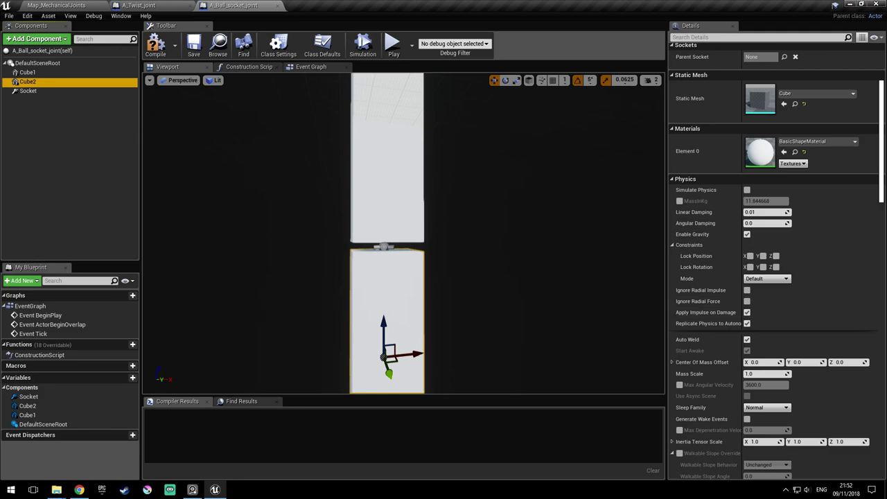
drag(403, 274, 408, 263)
drag(412, 223, 400, 230)
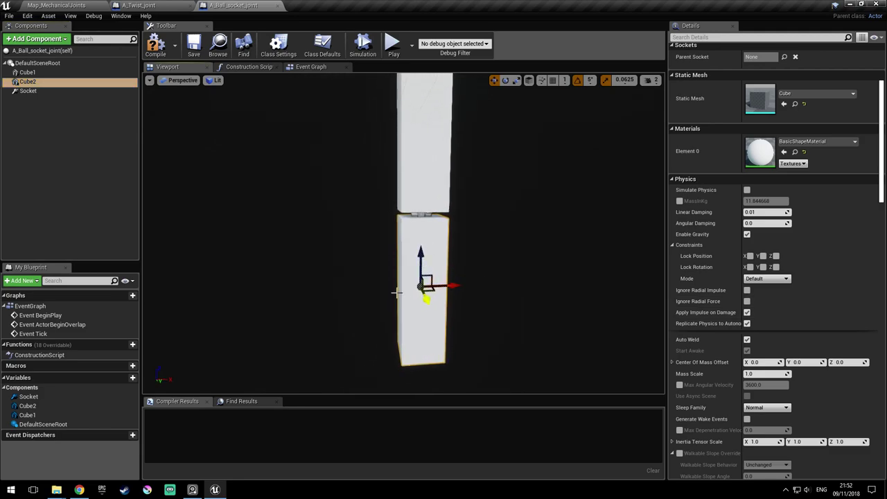
click(746, 191)
drag(493, 250, 484, 246)
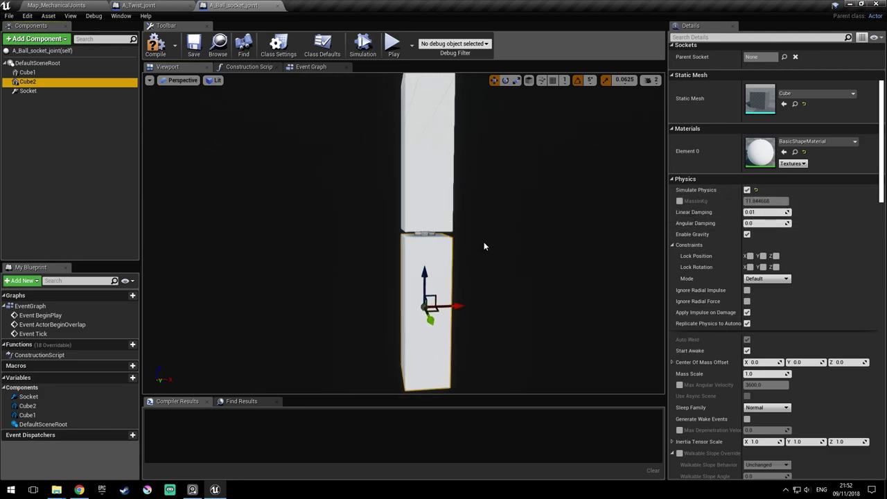
Turn on Disable Collision for the Socket constraint and compile the Blueprint
click(27, 72)
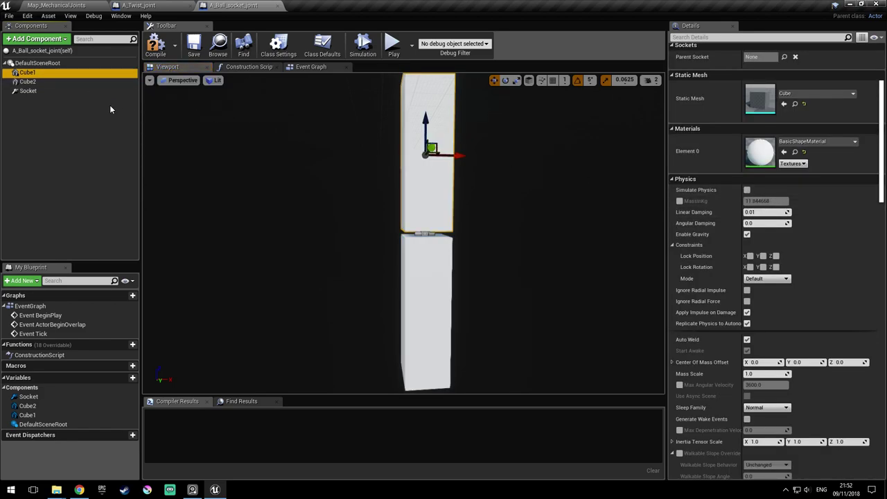
click(104, 91)
click(732, 39)
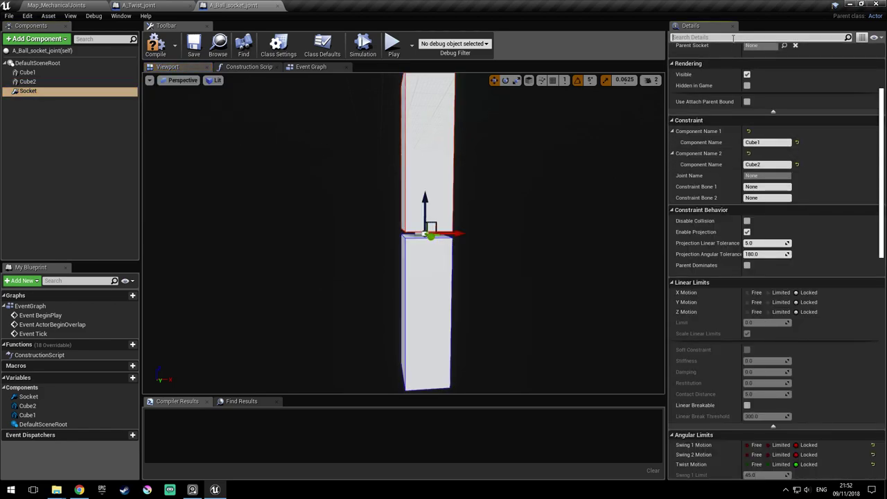
text(collis)
click(747, 59)
click(847, 37)
mouse_move(541, 160)
right_down()
mouse_move(536, 175)
mouse_move(547, 172)
right_up()
click(159, 49)
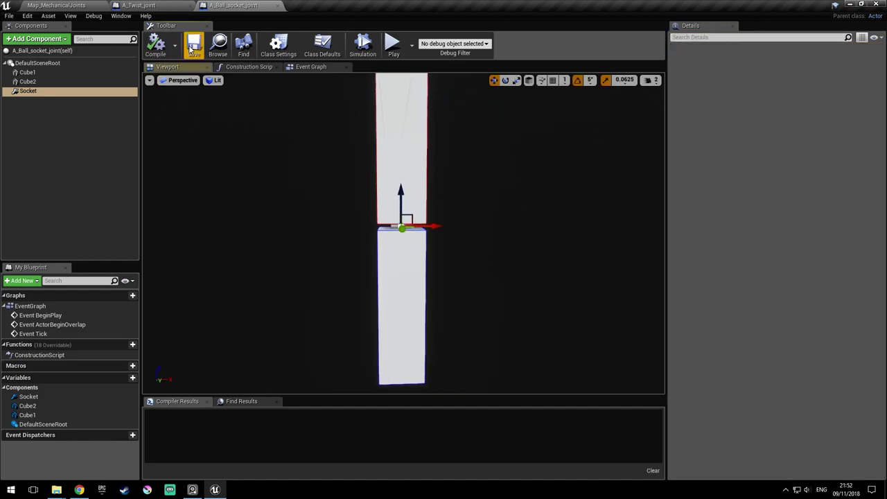
Set Swing 1, Swing 2 and Twist Motion of the Socket constraint to Free and save the Blueprint
scroll(871, 284, down, 10)
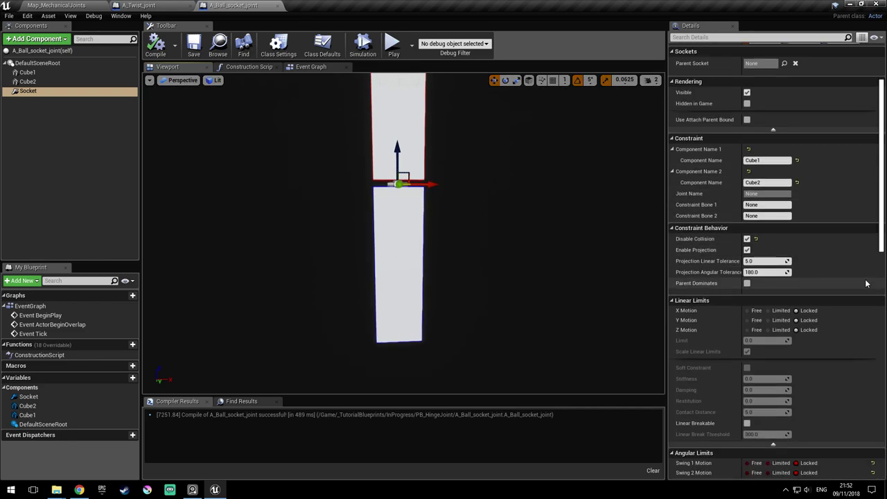
click(747, 227)
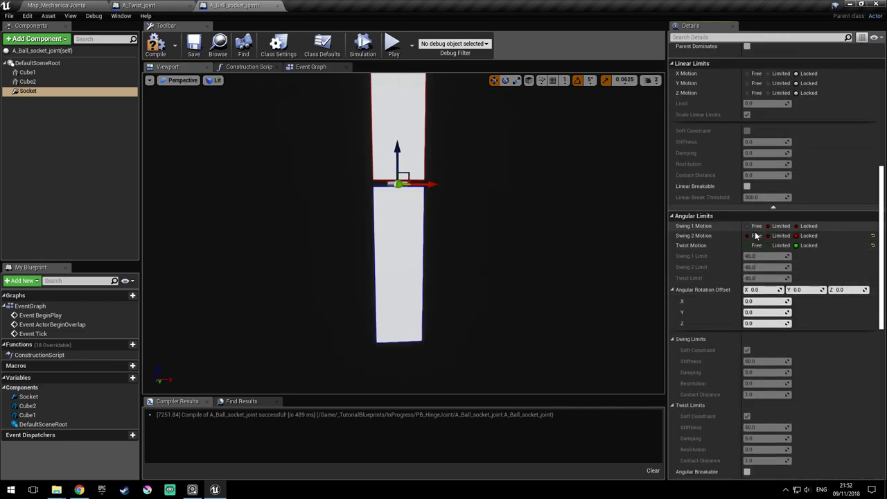
click(747, 236)
click(754, 247)
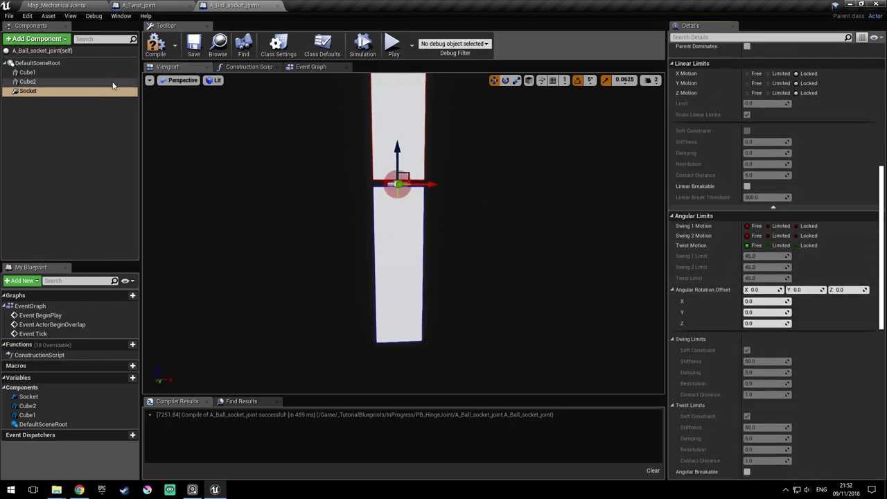
click(194, 46)
Place an A_Ball_socket_joint actor in the open area of the Map_MechanicalJoints level, near the other joints, and start a play-test
click(69, 5)
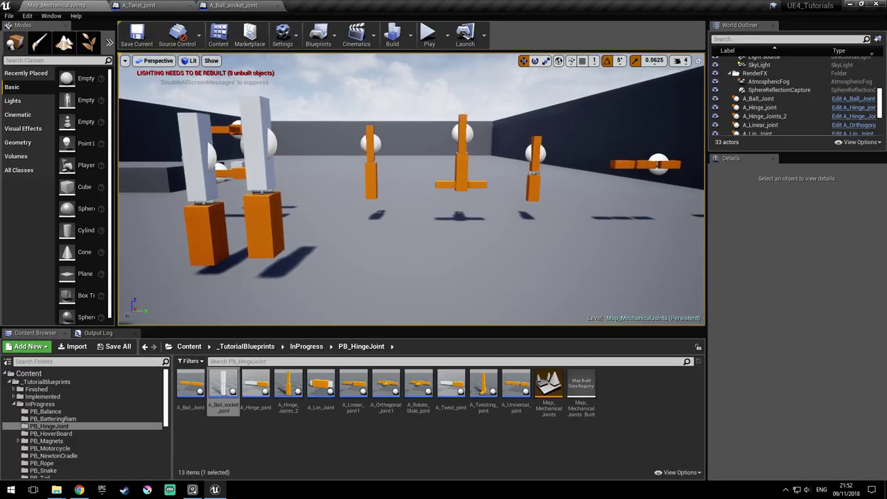
key(ctrl+s)
right_drag(375, 124, 306, 138)
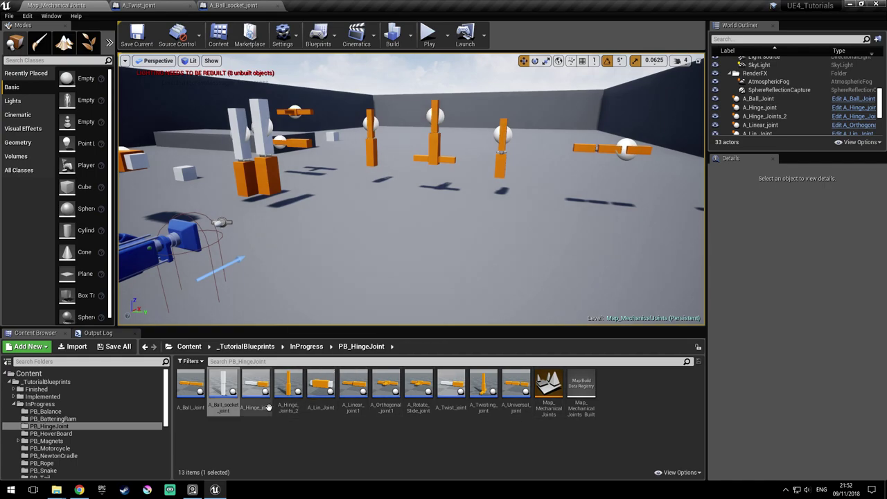
drag(218, 390, 409, 81)
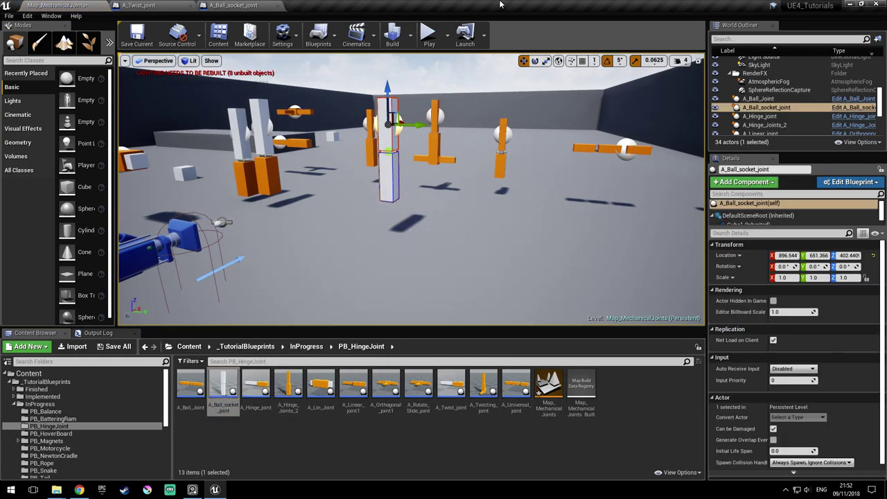
click(429, 35)
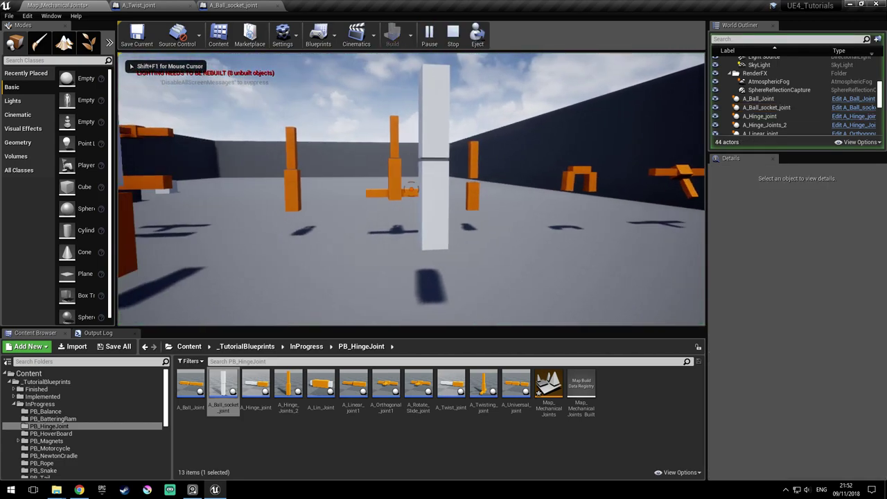
Play-test the ball socket joint by shooting its lower cube and watching it swing from several positions, along with the neighbouring joints
click(410, 189)
key(d)
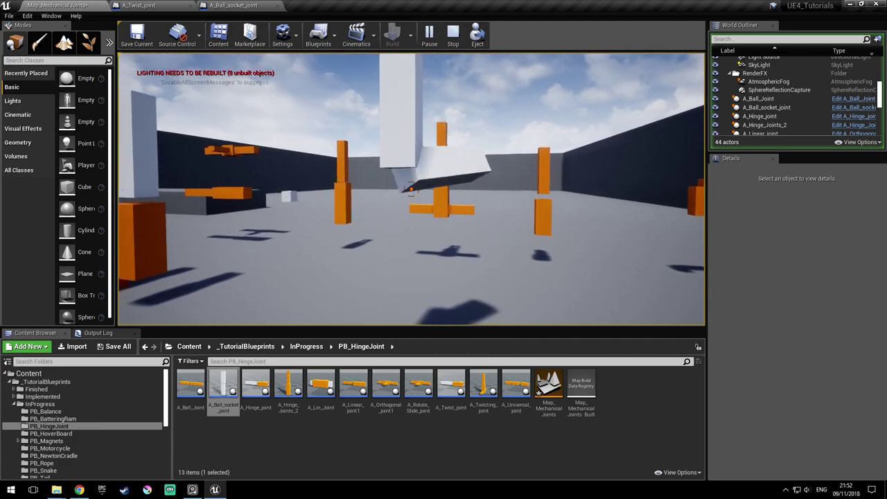
key(a)
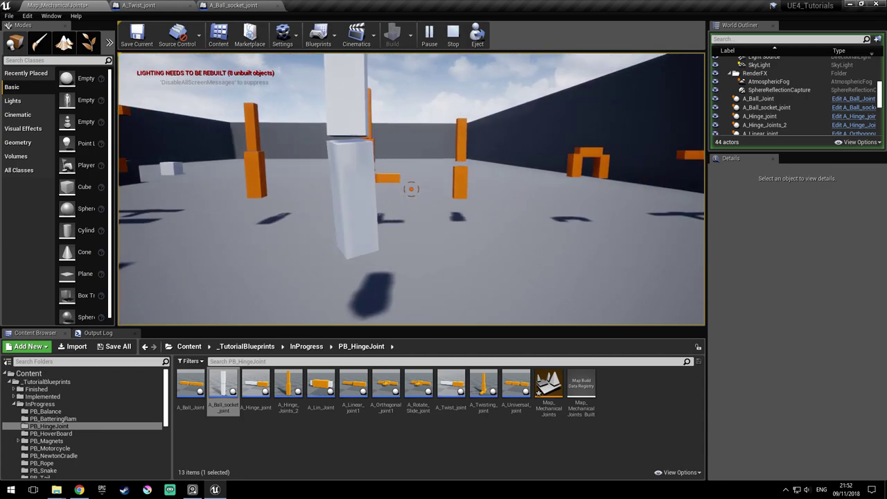
key(w)
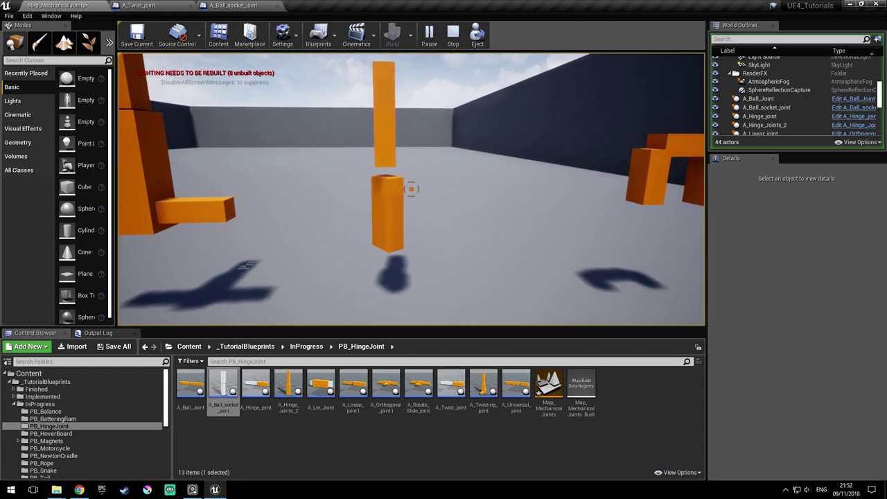
key(s)
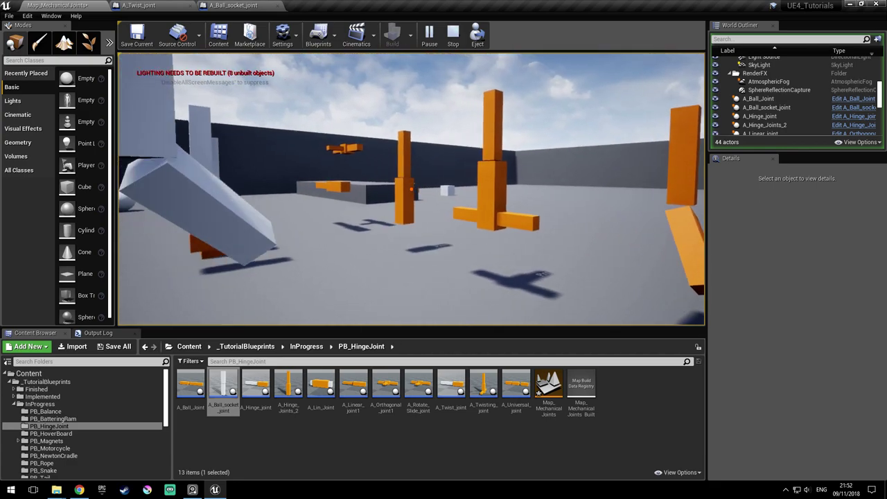
key(a)
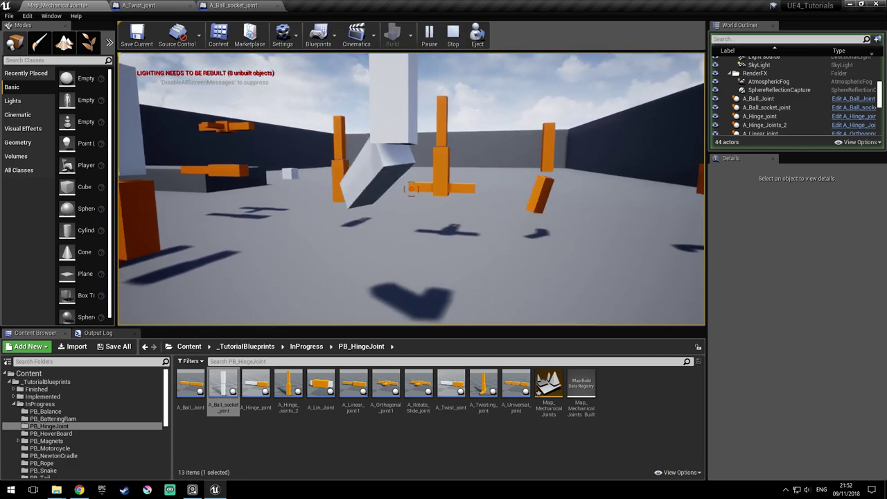
key(w)
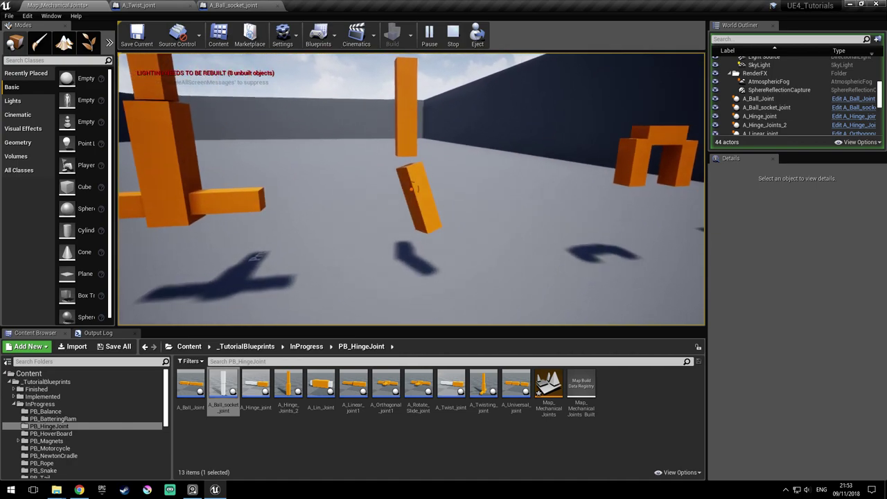
key(w)
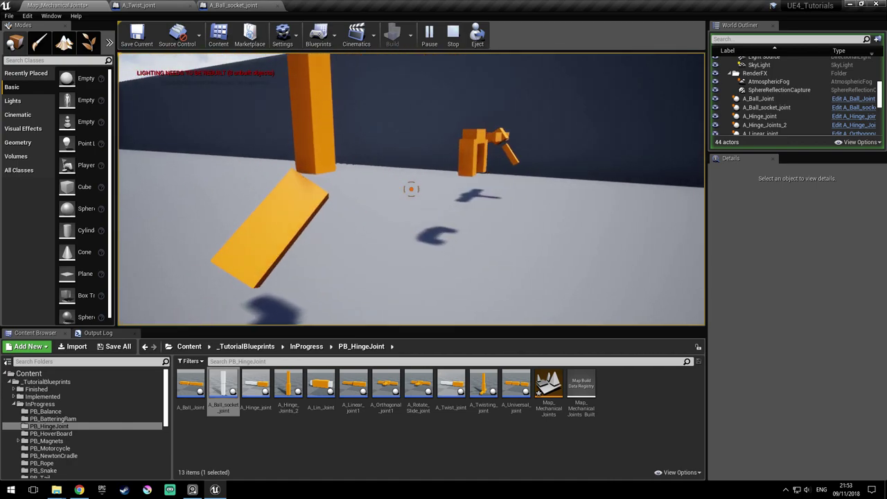
key(s)
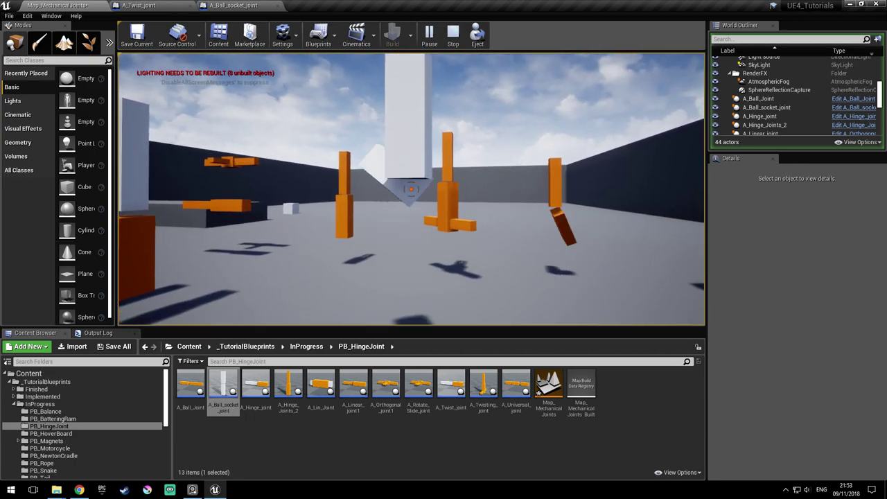
key(s)
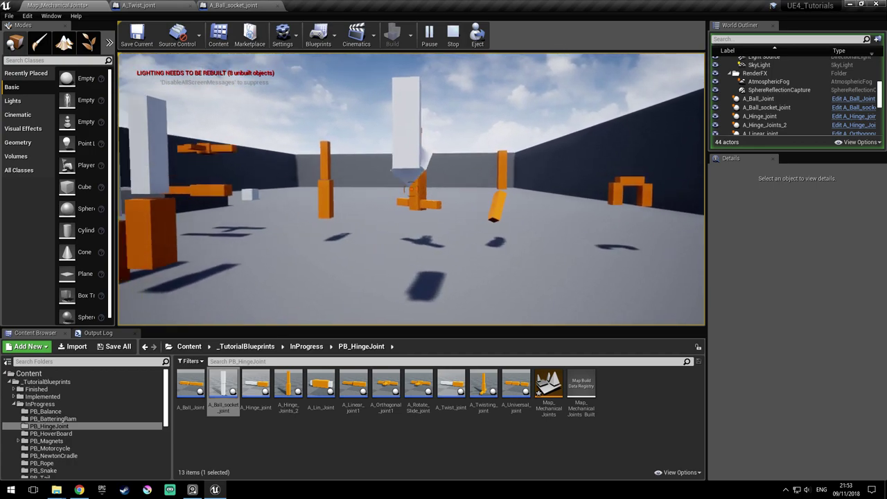
End the play-test and check the spherical joint (e) S in the joint types reference image
drag(411, 188, 411, 188)
key(Escape)
click(193, 490)
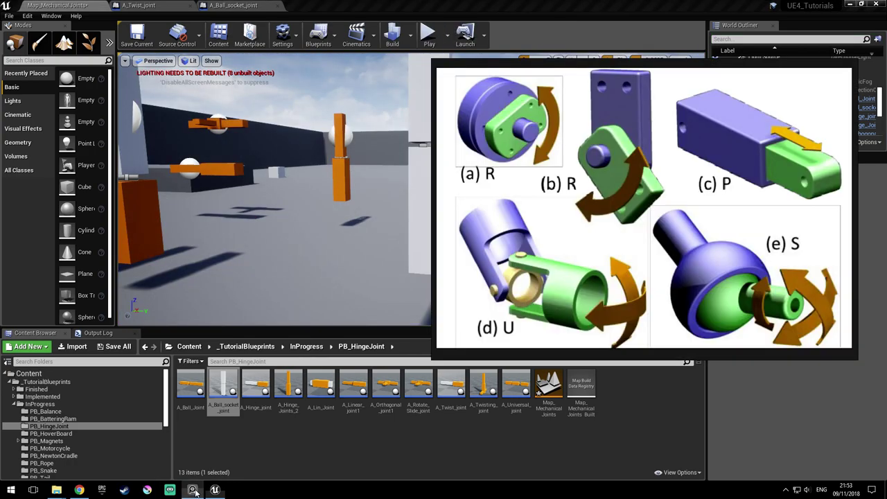
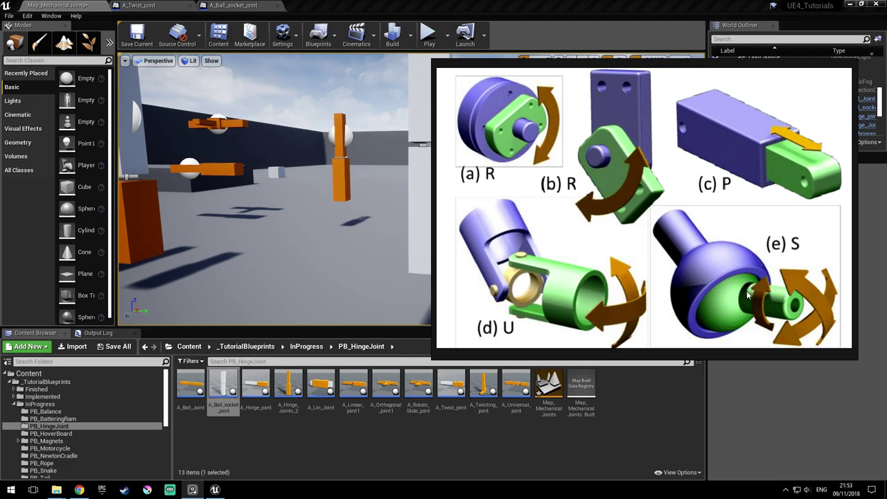
click(422, 4)
Close the A_Twist_joint Blueprint and return to the A_Ball_socket_joint Blueprint
key(s)
right_drag(415, 139, 424, 121)
key(w)
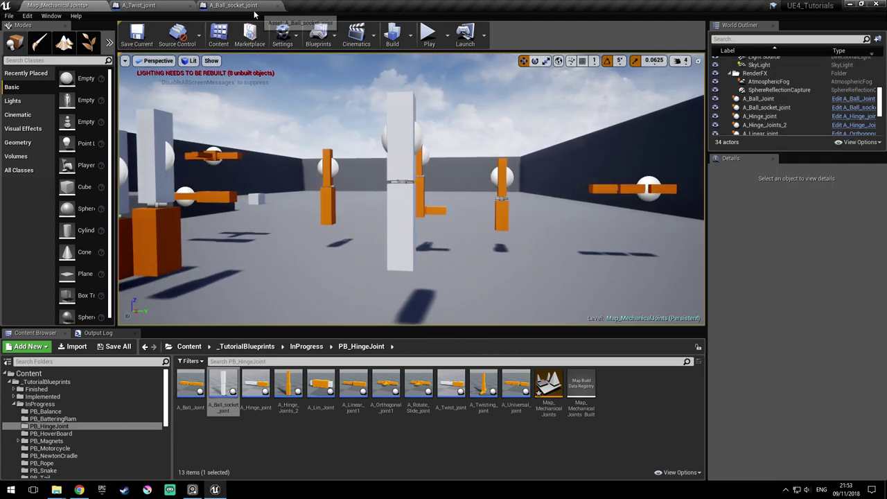
click(190, 6)
click(163, 6)
Examine the Socket constraint's angular limit shapes between the two cubes from several angles
mouse_move(529, 208)
right_down()
mouse_move(530, 198)
mouse_move(549, 189)
mouse_move(521, 215)
right_up()
key(a)
key(w)
key(a)
right_drag(467, 239, 395, 234)
right_drag(499, 238, 521, 242)
right_drag(452, 238, 421, 237)
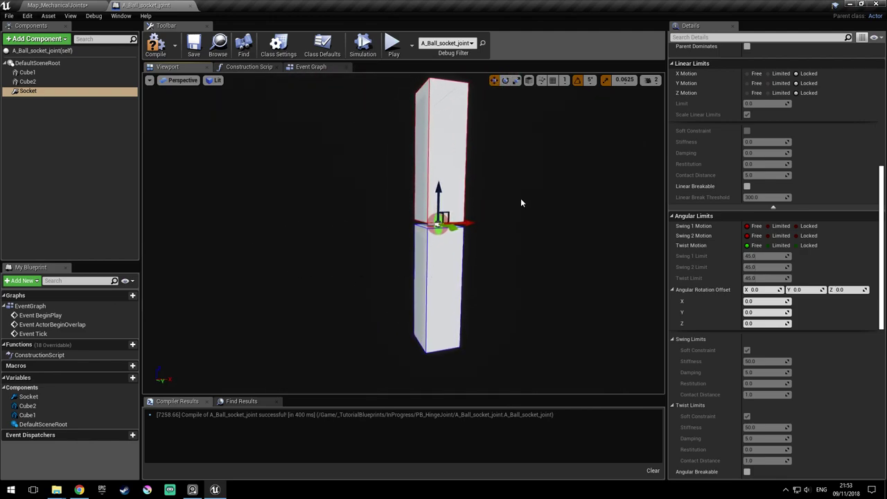
right_drag(374, 286, 223, 211)
right_drag(389, 303, 423, 303)
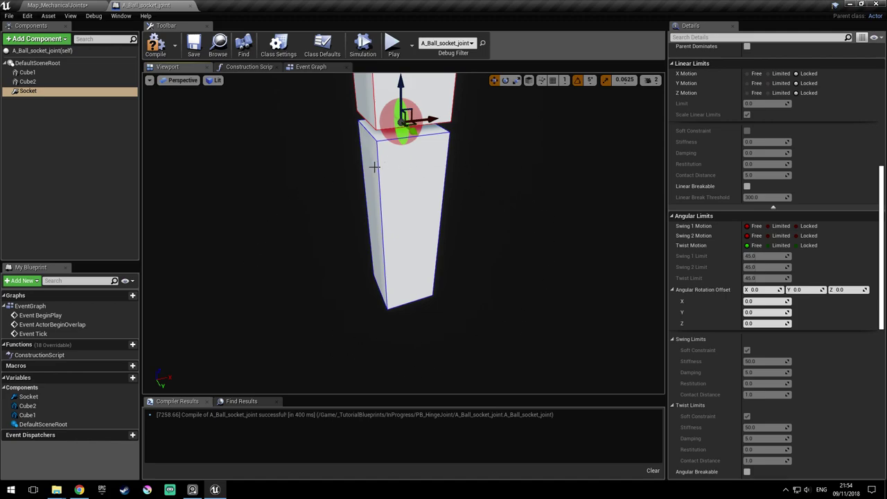
right_drag(374, 167, 395, 166)
right_drag(350, 267, 335, 229)
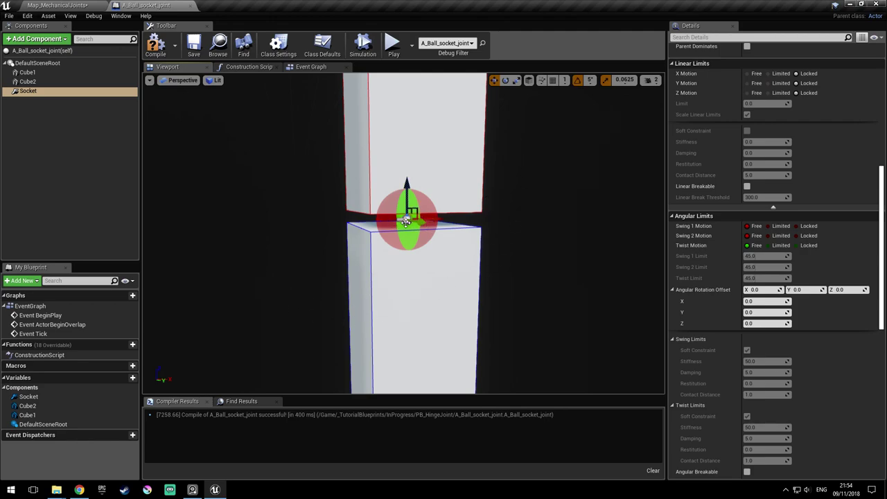
Lock Swing 2 Motion and Twist Motion of the Socket constraint, leaving Swing 1 Motion Free, and inspect its rotation plane
click(795, 245)
click(796, 236)
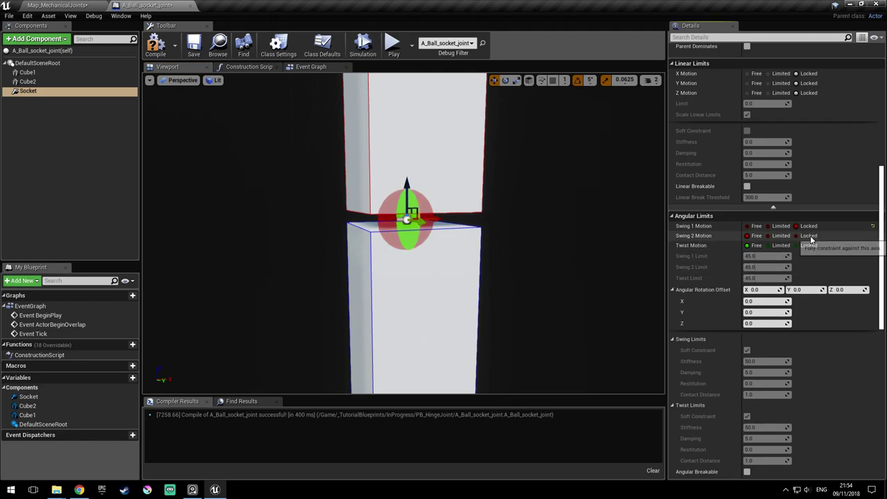
click(796, 226)
right_drag(559, 199, 527, 201)
right_drag(530, 251, 498, 241)
mouse_move(554, 243)
right_down()
mouse_move(532, 246)
mouse_move(541, 245)
right_up()
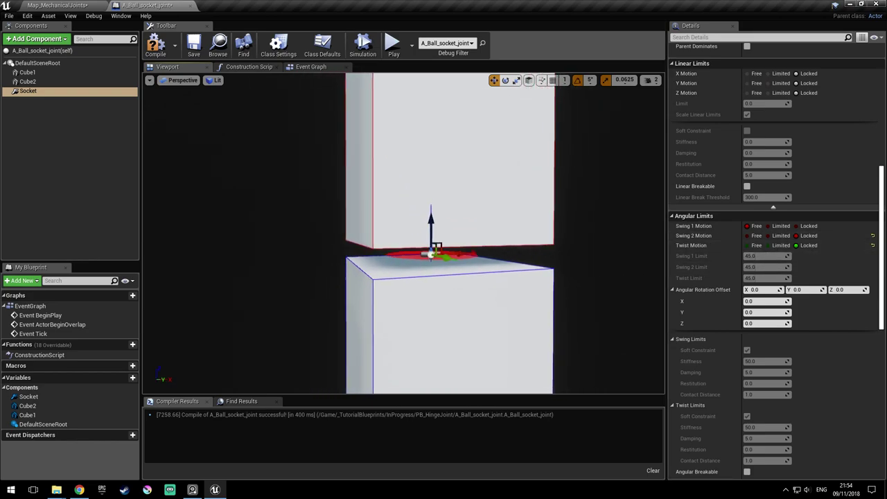
right_drag(493, 230, 484, 230)
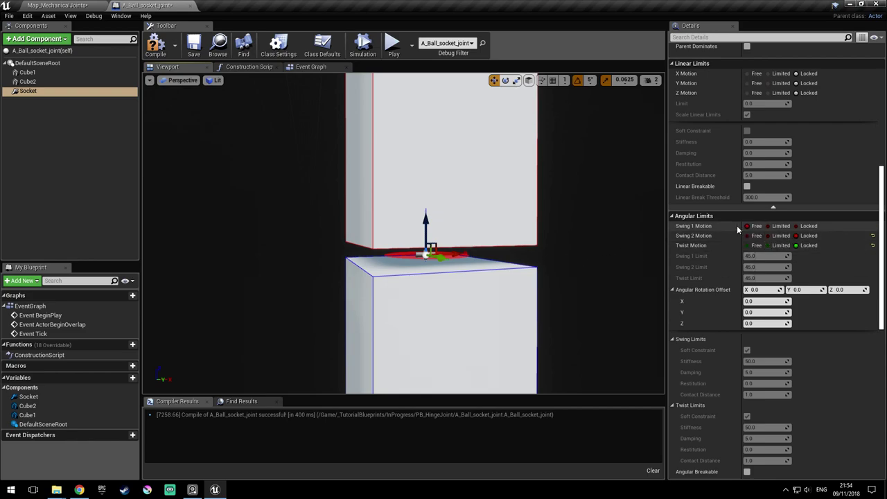
Set the Socket constraint's Swing 1 Motion to Locked and its Swing 2 Motion to Free
right_drag(554, 255, 572, 253)
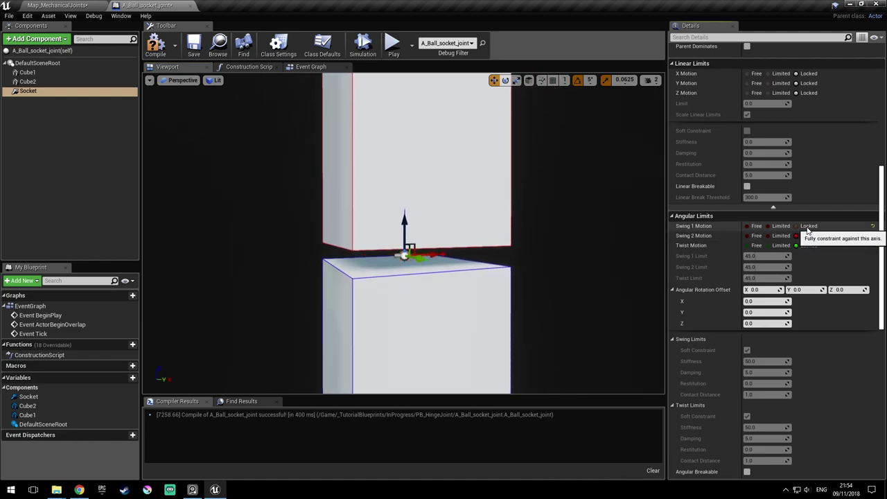
click(757, 237)
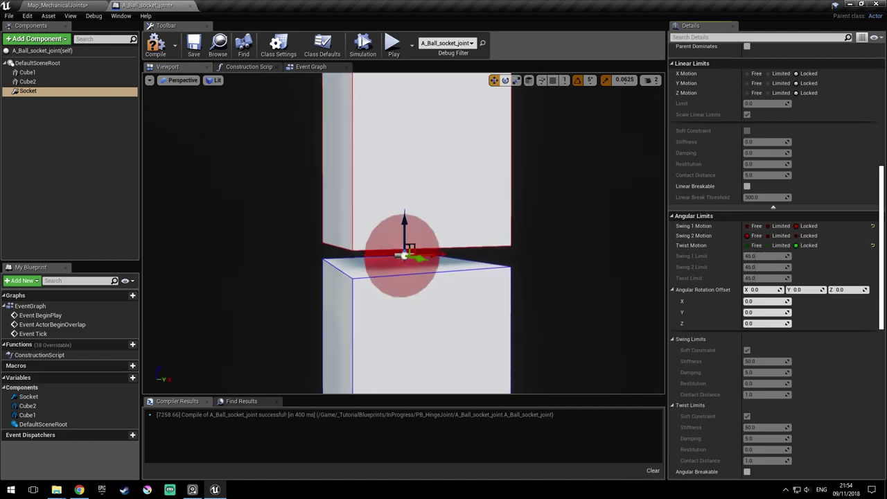
mouse_move(568, 244)
right_down()
mouse_move(547, 245)
mouse_move(569, 245)
right_up()
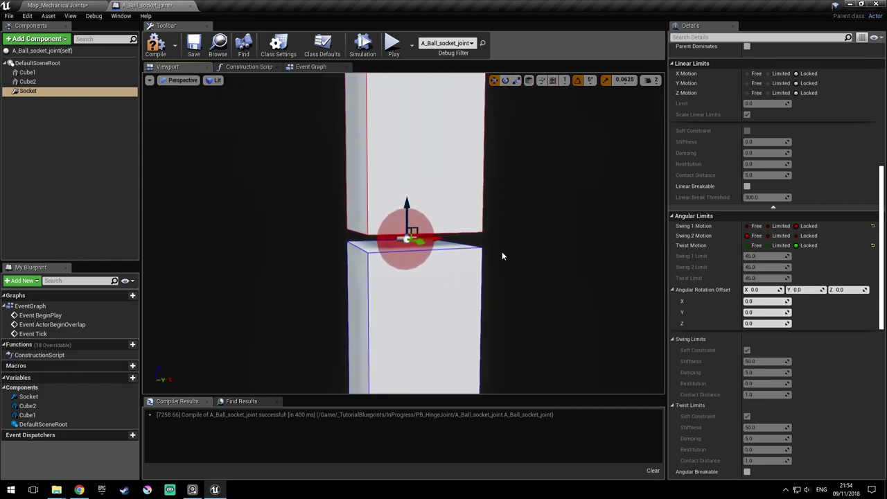
Set Swing 2 Motion of the Socket constraint to Limited and inspect its limit wedge between the cubes
click(781, 236)
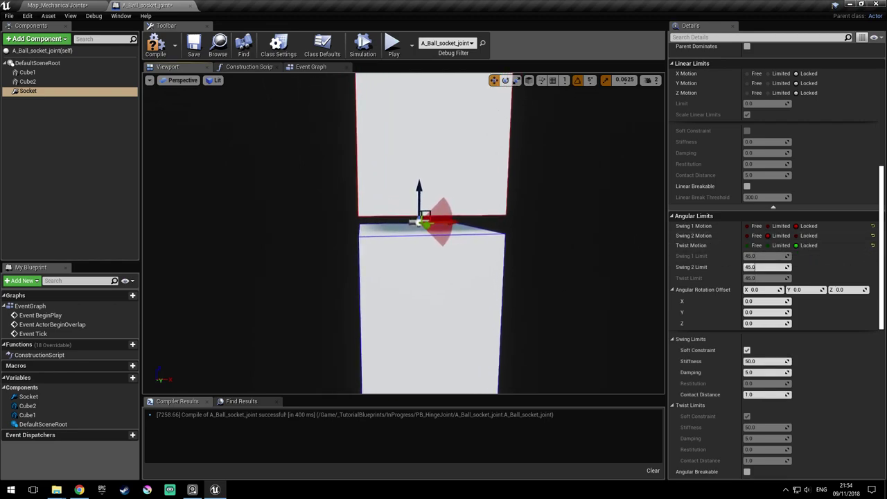
right_drag(478, 249, 464, 249)
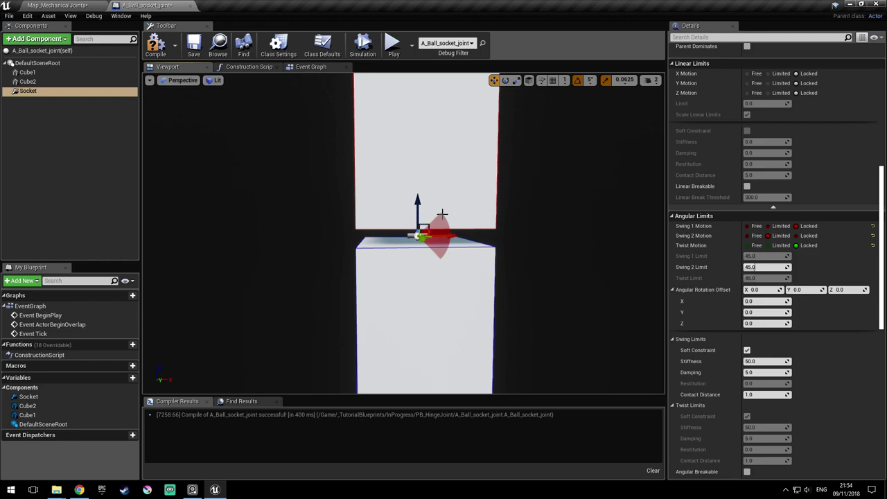
right_drag(404, 276, 400, 307)
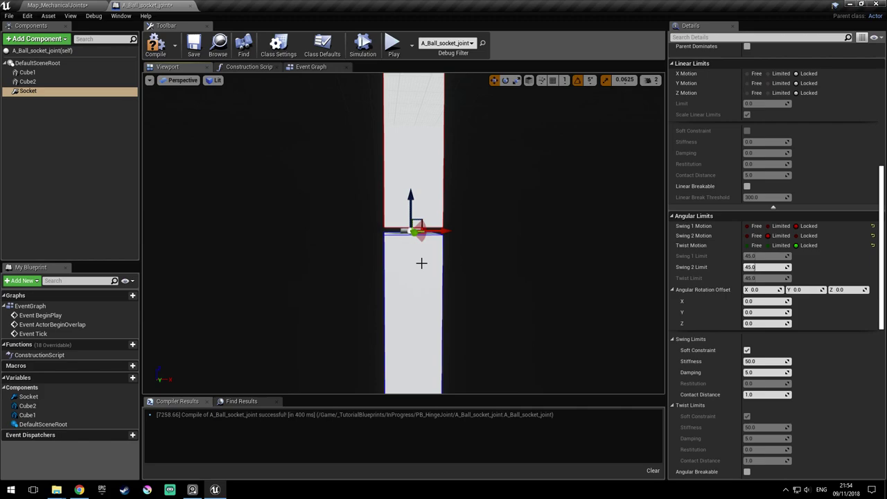
right_drag(393, 252, 383, 253)
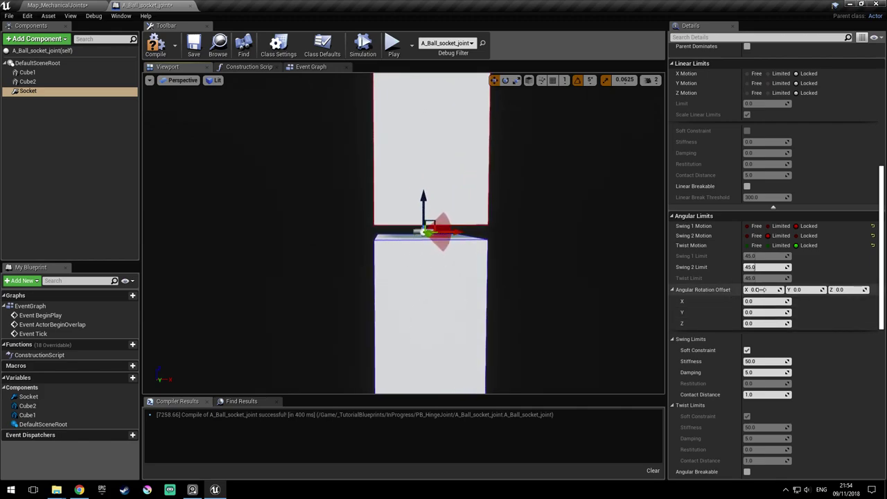
right_drag(424, 233, 423, 232)
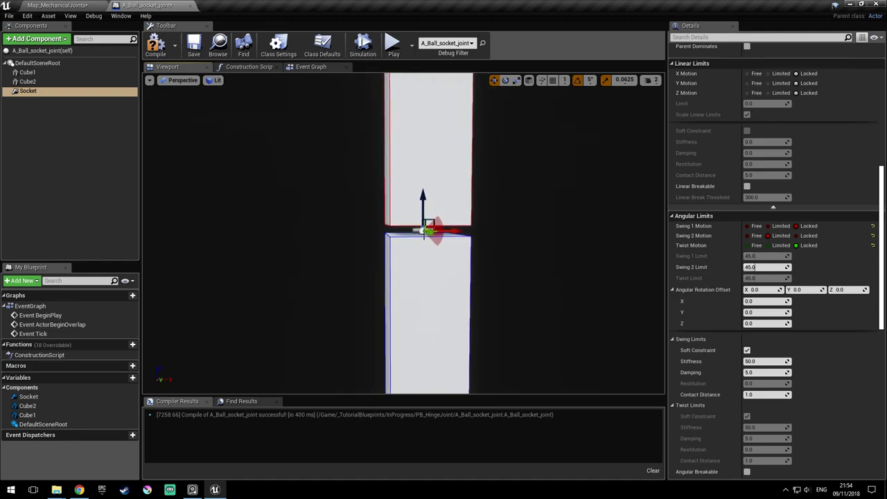
alt+drag(498, 238, 485, 237)
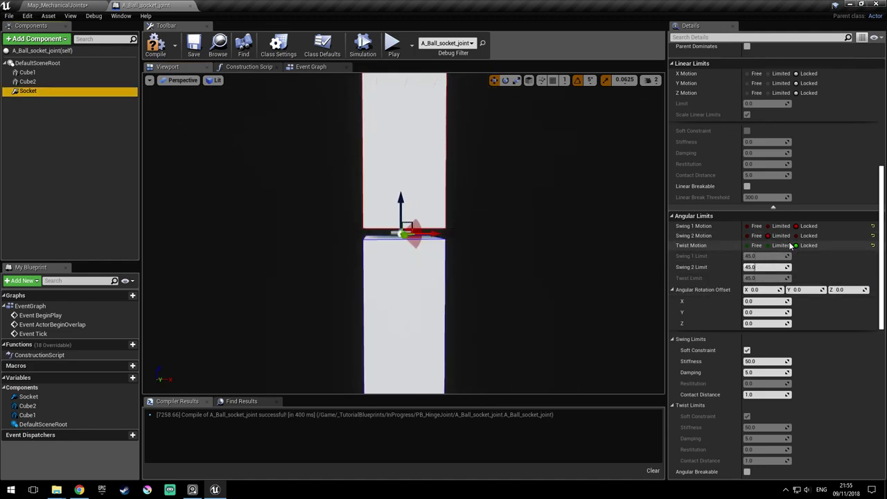
mouse_move(296, 208)
alt+mouse_down()
mouse_move(313, 208)
mouse_move(298, 207)
alt+mouse_up()
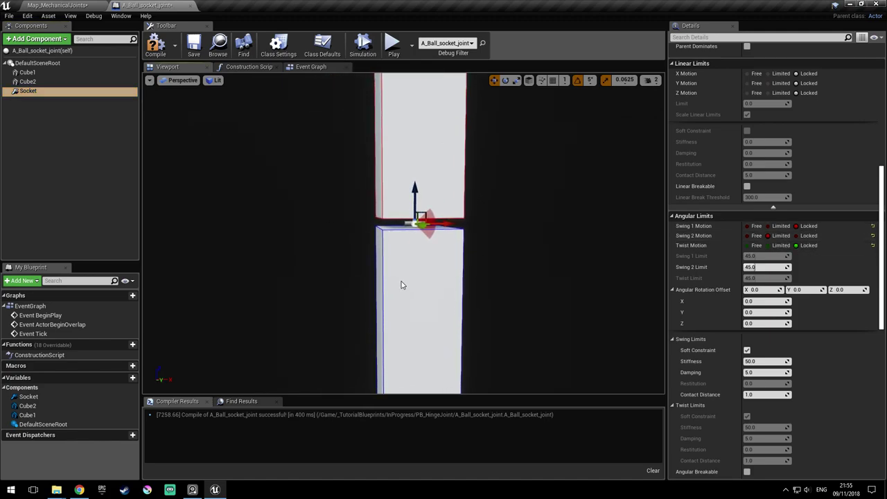
alt+drag(514, 207, 609, 208)
alt+drag(305, 168, 347, 168)
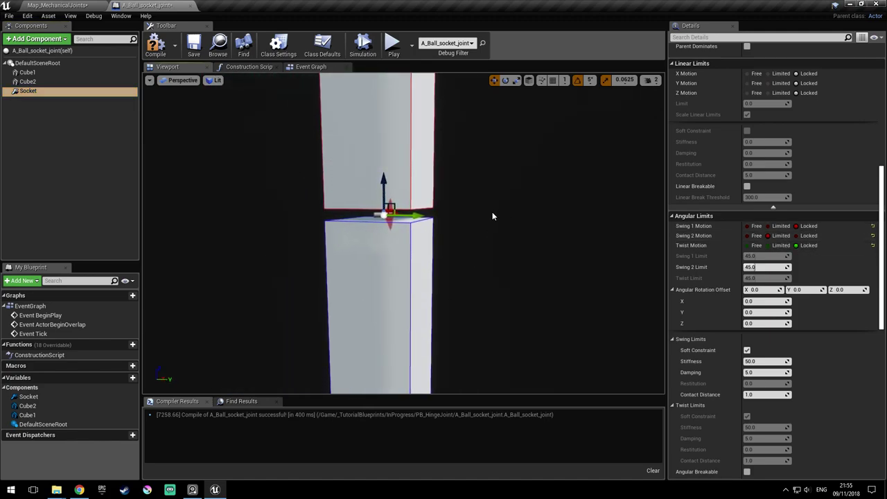
Set Twist Motion of the Socket constraint to Limited, then compile and save the Blueprint
click(780, 244)
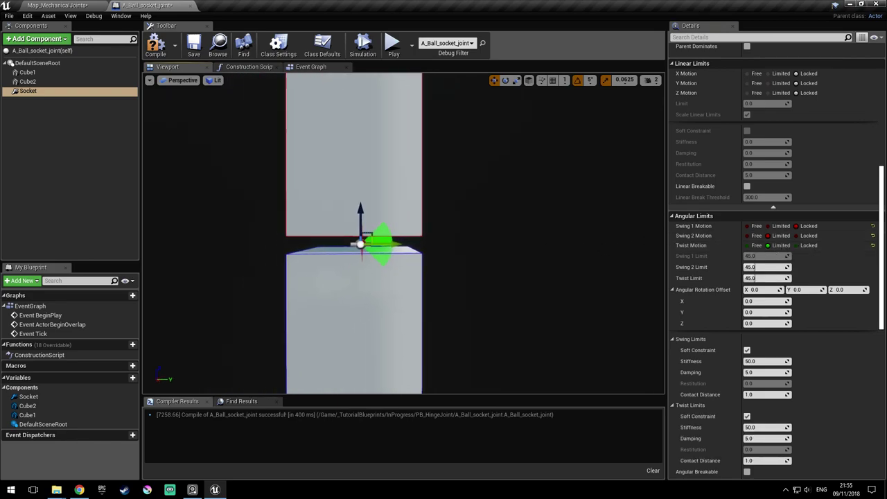
right_drag(226, 225, 215, 224)
right_drag(420, 243, 414, 244)
key(s)
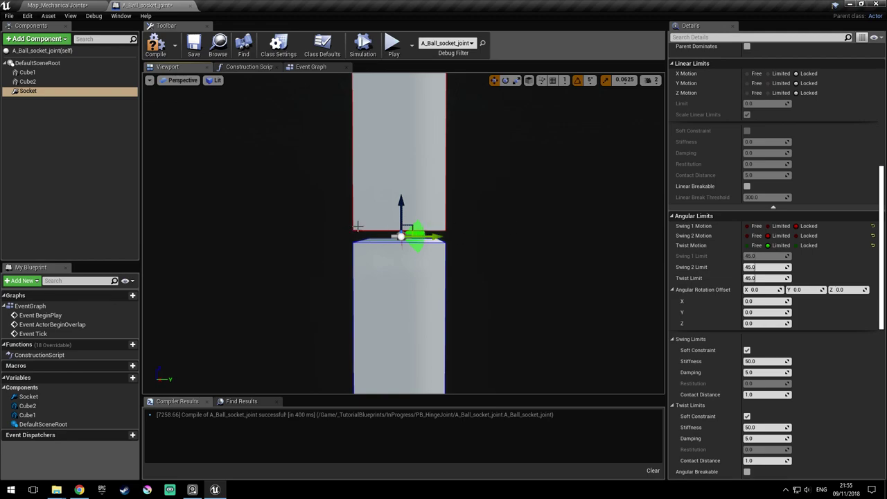
key(d)
right_drag(510, 275, 481, 273)
key(ctrl+s)
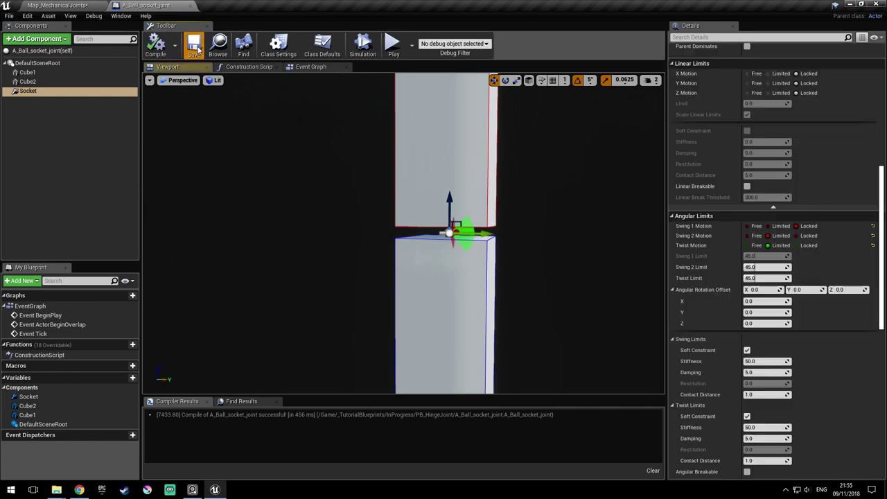
Play the mechanical joints level and push the ball socket joint to test its swing and twist movement
click(82, 5)
click(430, 35)
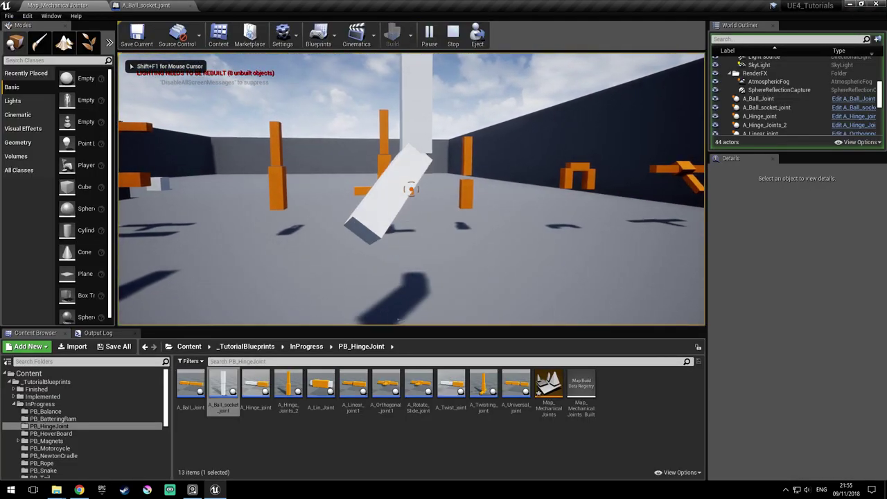
key(d)
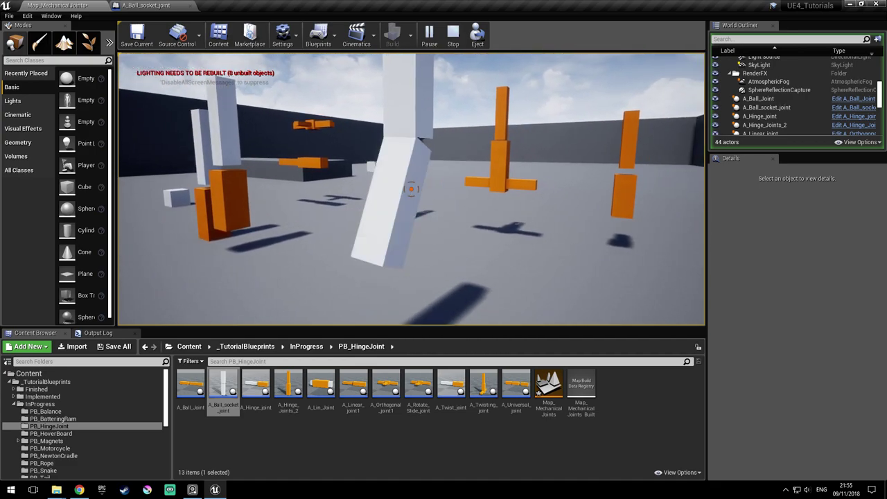
key(a)
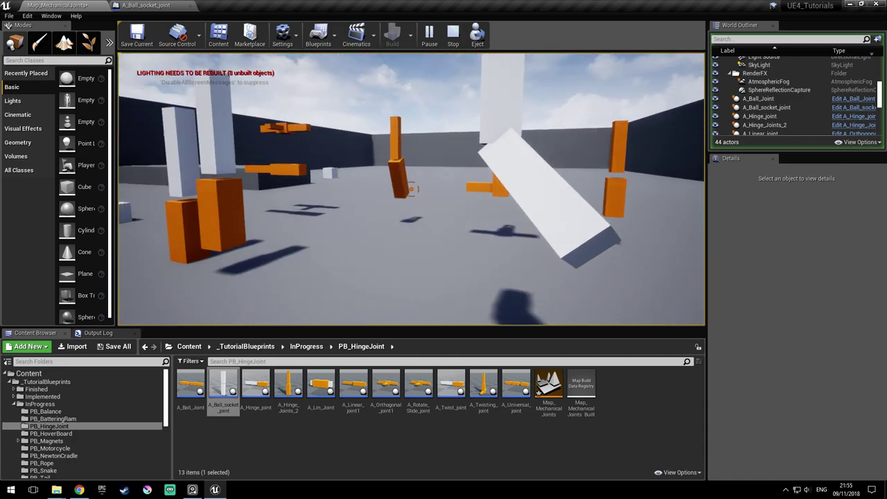
key(Escape)
Set Swing 1 Motion of the Socket constraint to Free, then save and compile the ball socket Blueprint
click(163, 5)
right_drag(489, 205, 437, 197)
key(d)
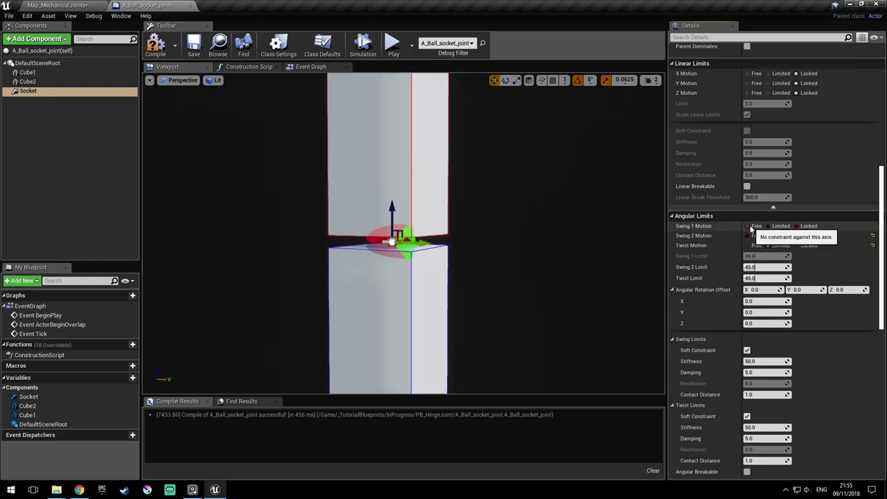
key(d)
key(ctrl+s)
right_drag(505, 242, 506, 395)
right_drag(500, 237, 500, 166)
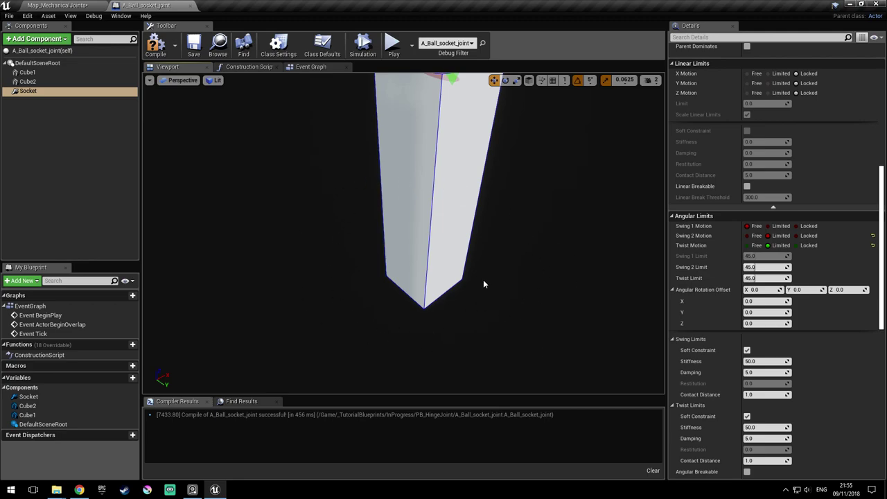
click(153, 46)
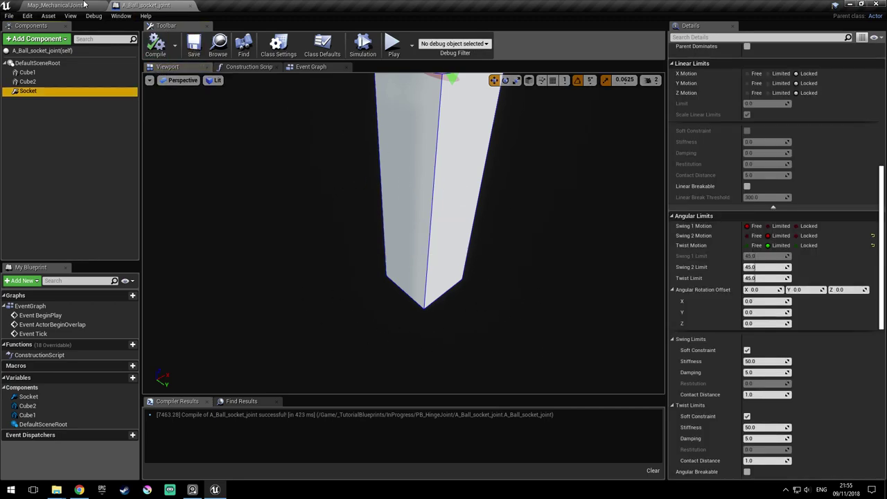
Play the level again and test how the ball socket joint swings with Swing 1 Motion free
click(69, 5)
click(429, 33)
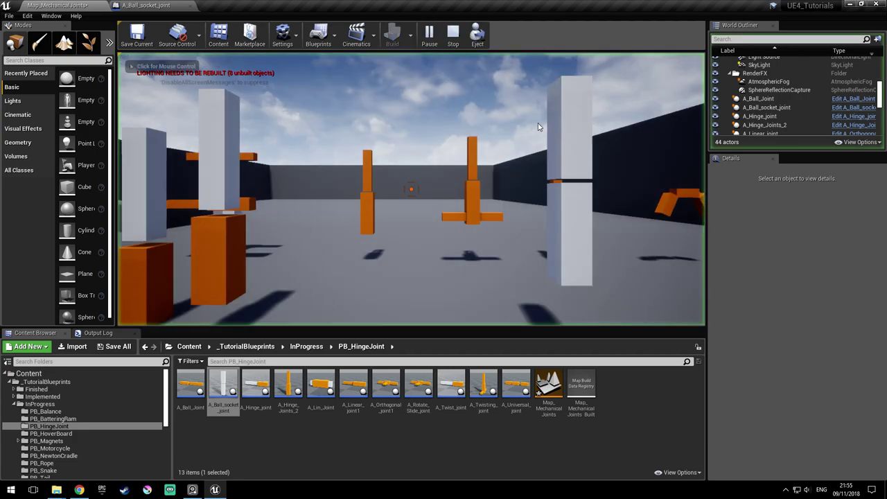
click(410, 190)
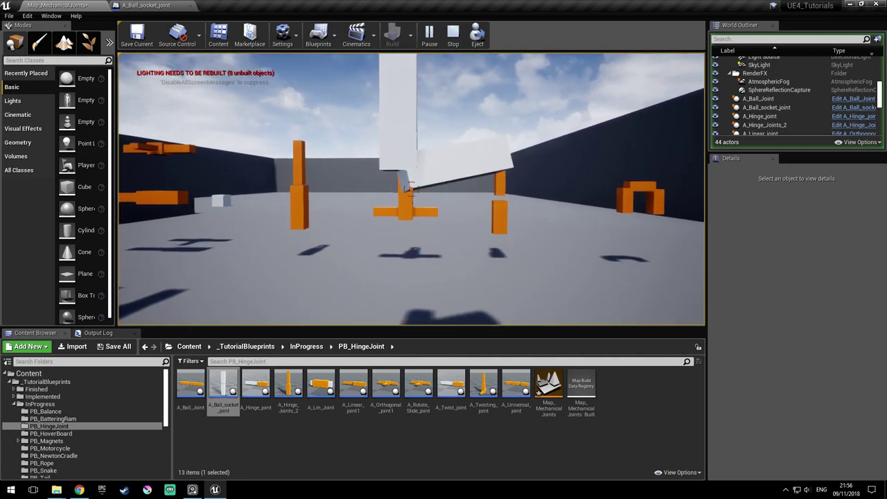
key(s)
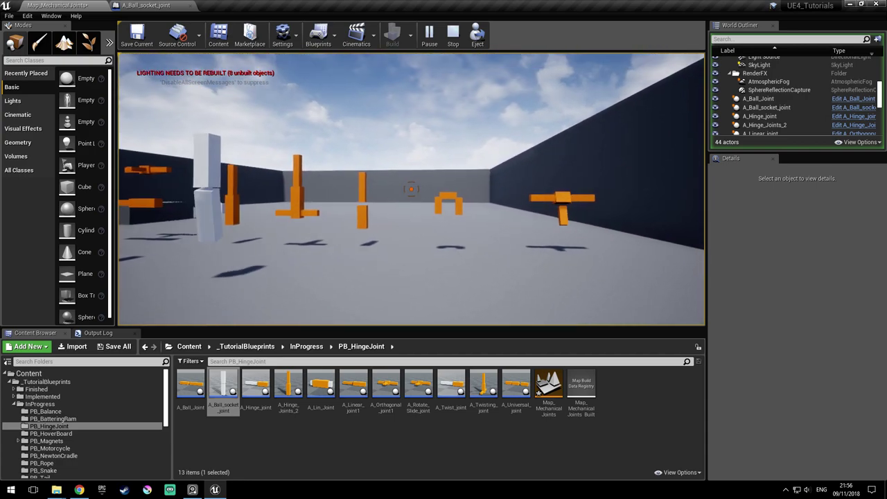
key(d)
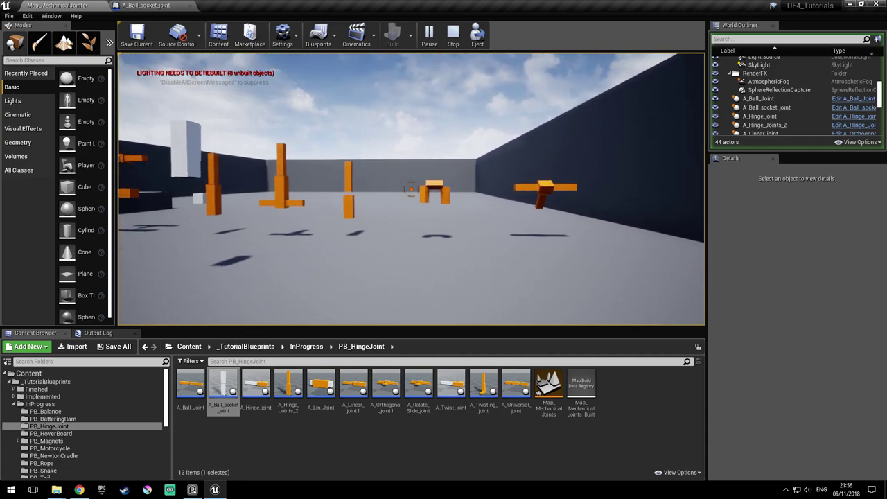
key(d)
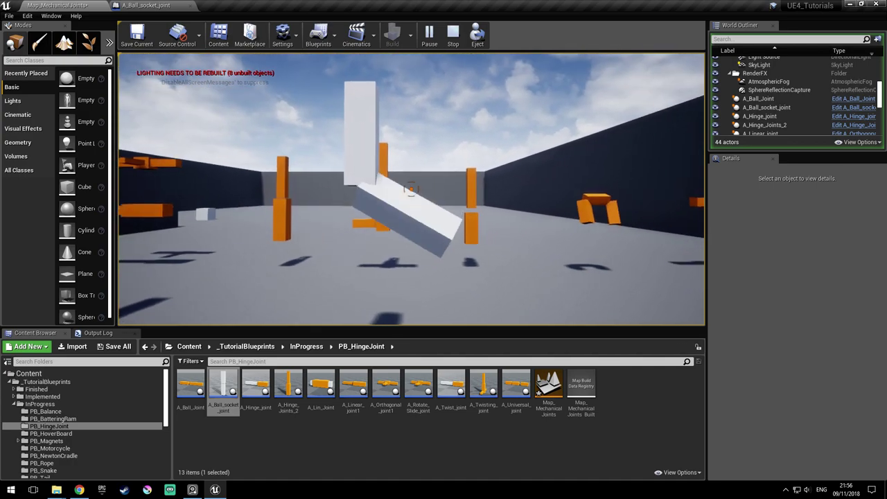
key(Escape)
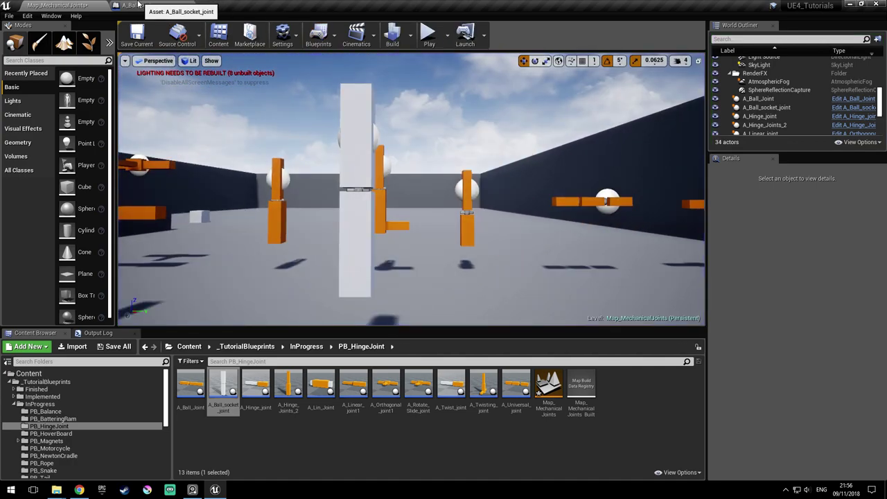
In the ball socket Blueprint, set the Socket constraint's Swing 1 and Swing 2 Motion to Locked and its Twist Motion to Free
click(139, 5)
right_drag(414, 237, 387, 228)
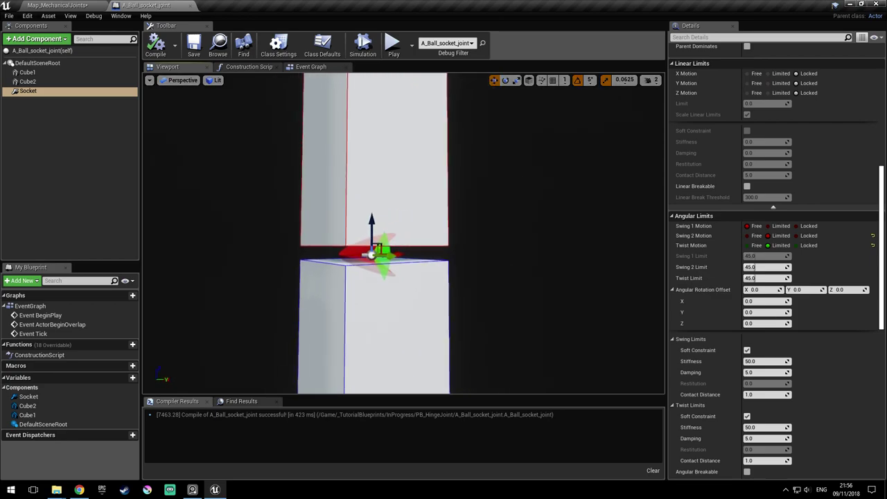
mouse_move(417, 261)
right_down()
mouse_move(402, 258)
mouse_move(417, 260)
right_up()
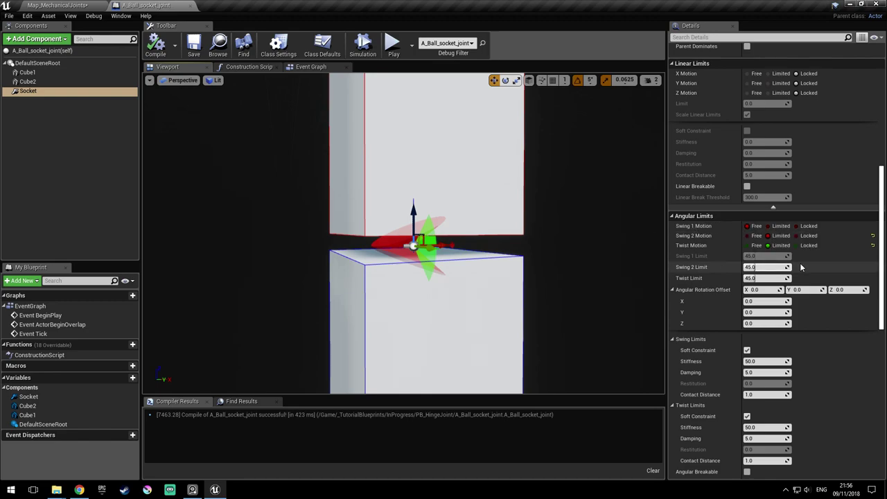
click(767, 245)
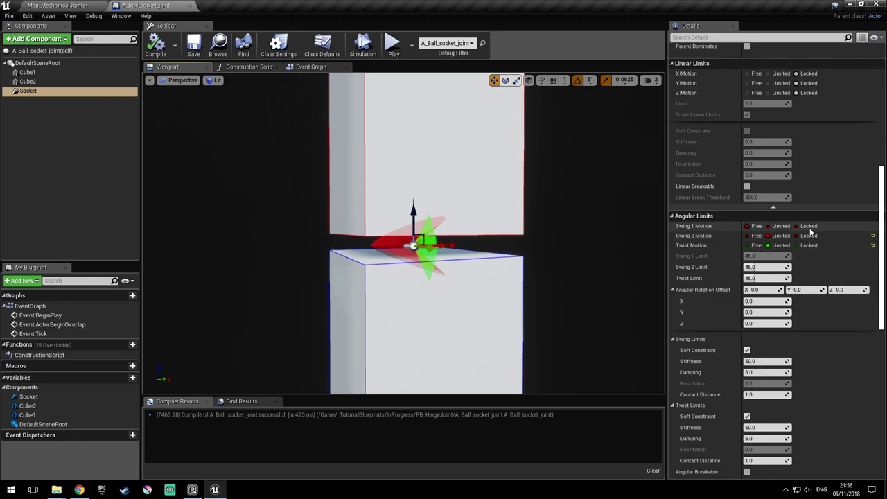
click(805, 226)
click(805, 235)
click(806, 245)
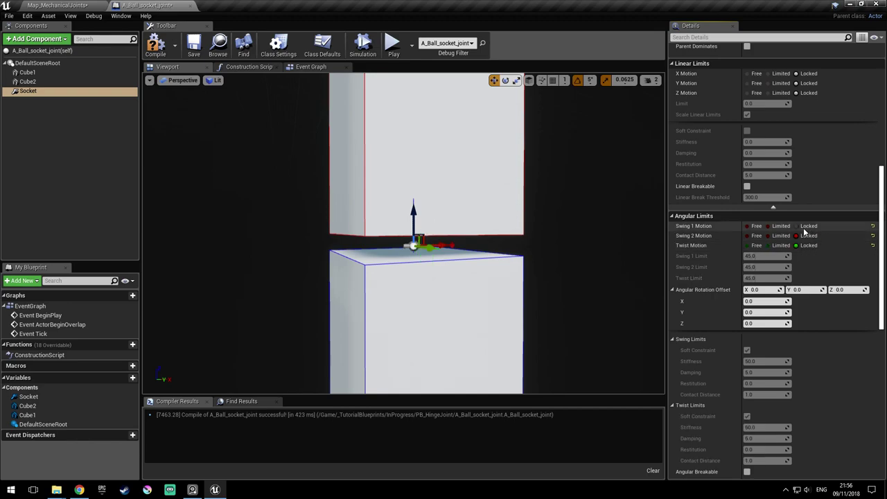
click(758, 246)
Examine the orientation of the Socket constraint's free twist plane between the two cubes from several angles
right_drag(590, 239, 645, 242)
drag(547, 232, 464, 229)
right_drag(367, 230, 284, 230)
drag(381, 229, 331, 244)
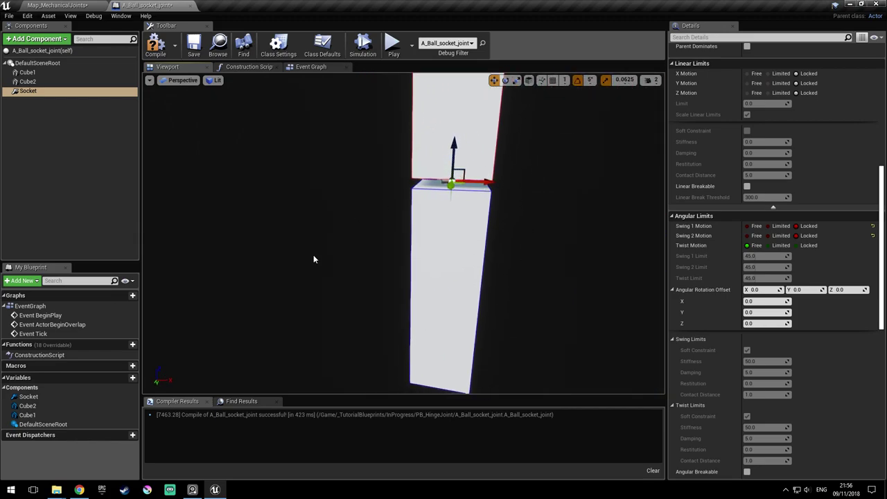
drag(418, 246, 438, 248)
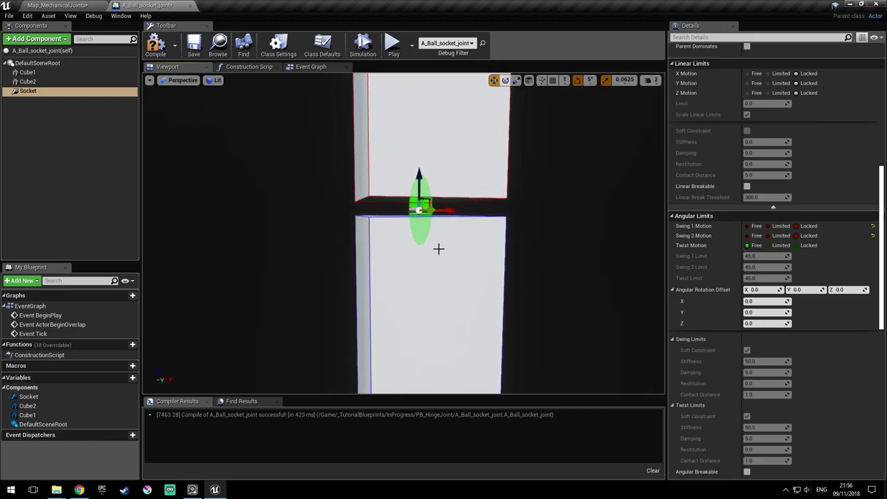
mouse_move(470, 246)
right_down()
mouse_move(474, 231)
mouse_move(465, 231)
right_up()
scroll(470, 239, down, 8)
scroll(477, 238, up, 4)
drag(518, 275, 532, 274)
mouse_move(378, 217)
right_down()
mouse_move(393, 216)
mouse_move(374, 221)
right_up()
drag(400, 269, 398, 249)
right_drag(380, 240, 352, 236)
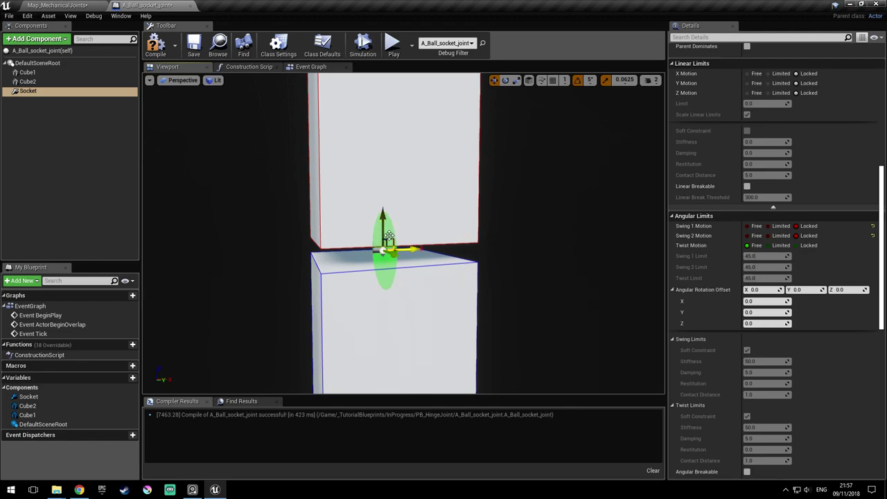
right_drag(388, 241, 406, 243)
drag(412, 244, 412, 235)
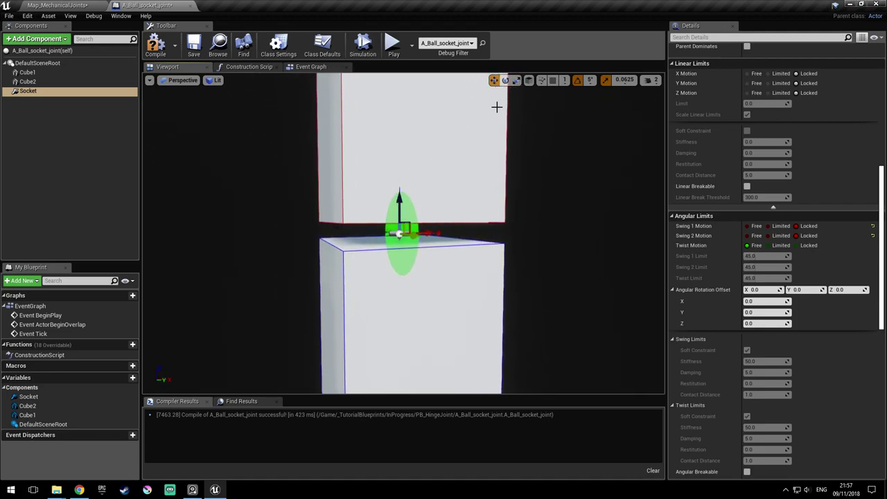
Rotate the Socket constraint in pitch until its twist plane lies horizontally between the cubes, and save the Blueprint
click(505, 80)
drag(453, 213, 404, 199)
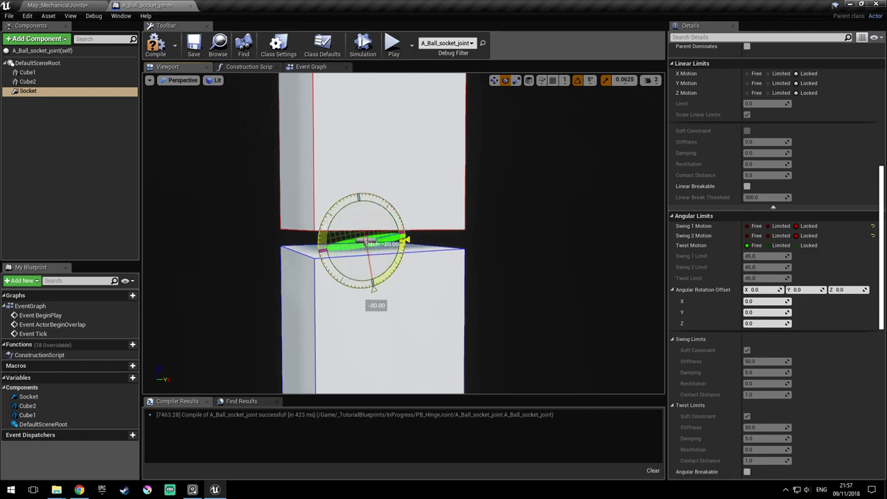
right_drag(404, 240, 409, 277)
right_drag(339, 302, 420, 266)
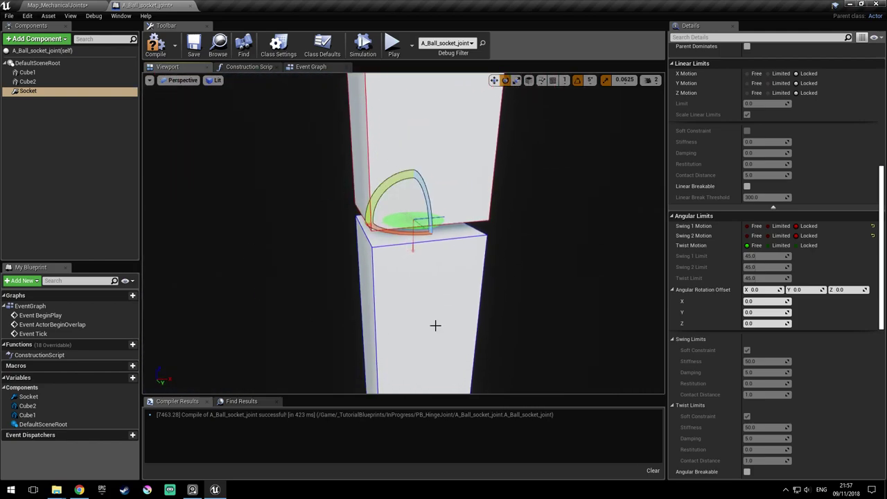
mouse_move(259, 173)
right_down()
mouse_move(284, 174)
mouse_move(298, 191)
mouse_move(259, 172)
right_up()
right_drag(490, 206, 261, 192)
right_drag(377, 232, 479, 140)
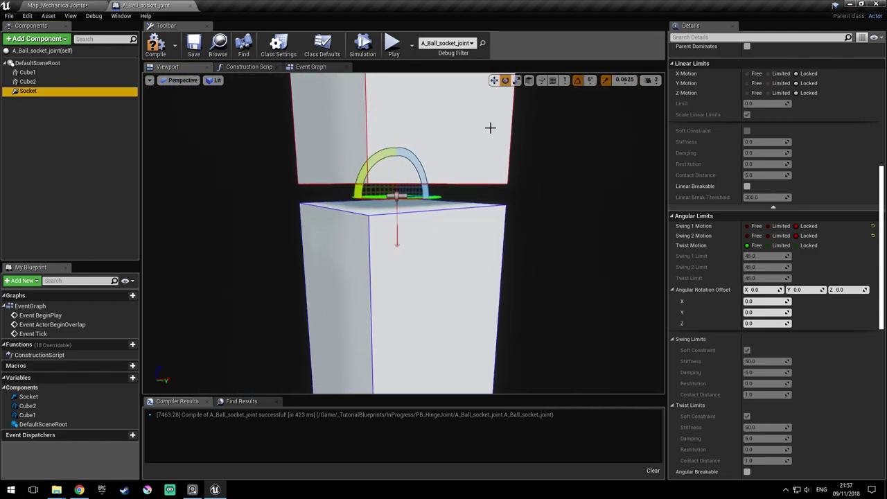
Set Swing 1 and Swing 2 Motion of the Socket constraint to Limited and inspect the swing limit cone
click(493, 80)
right_drag(511, 214, 493, 214)
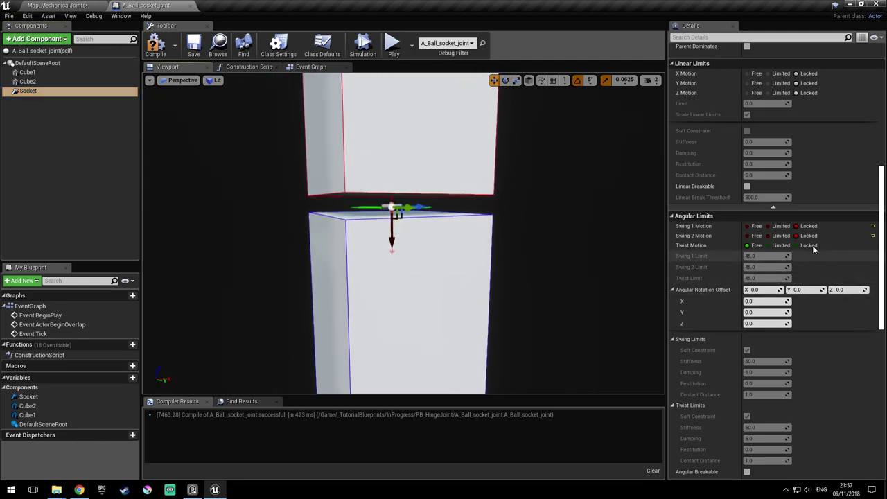
click(780, 226)
click(780, 235)
right_drag(654, 246, 627, 239)
right_drag(454, 226, 464, 202)
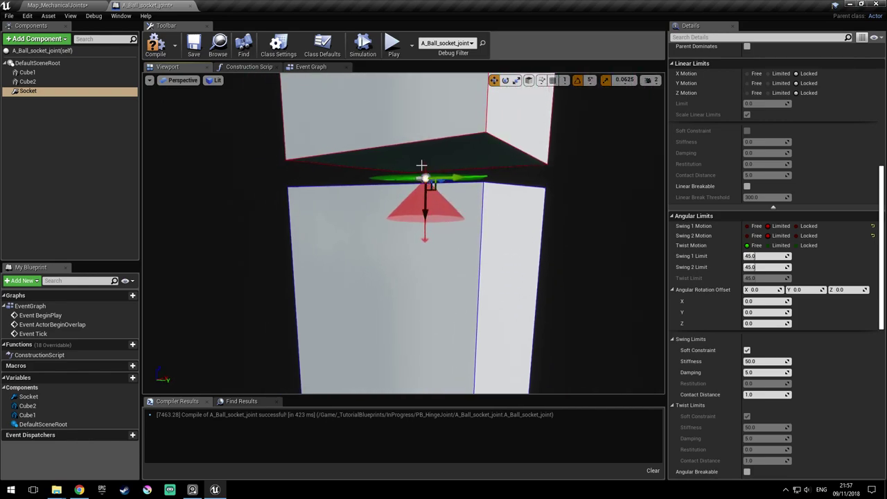
Compile and save the A_Ball_socket_joint blueprint
mouse_move(387, 177)
right_down()
mouse_move(398, 175)
mouse_move(387, 176)
right_up()
right_drag(451, 219, 282, 277)
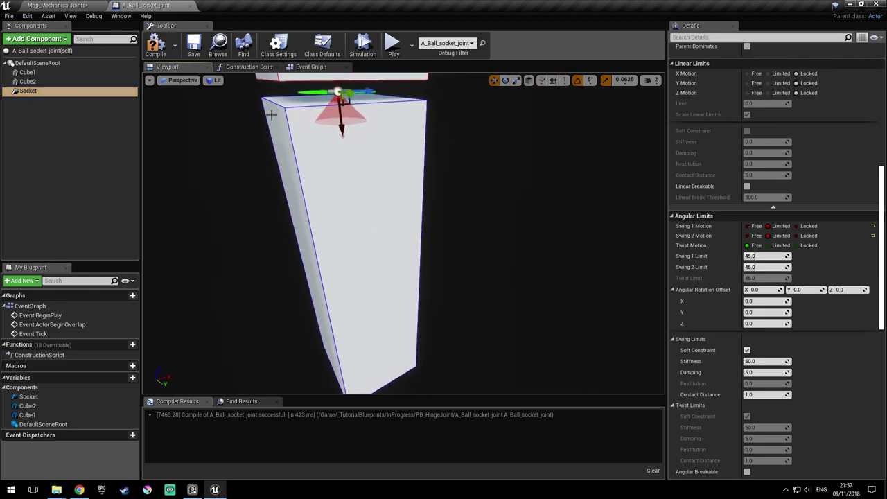
click(194, 54)
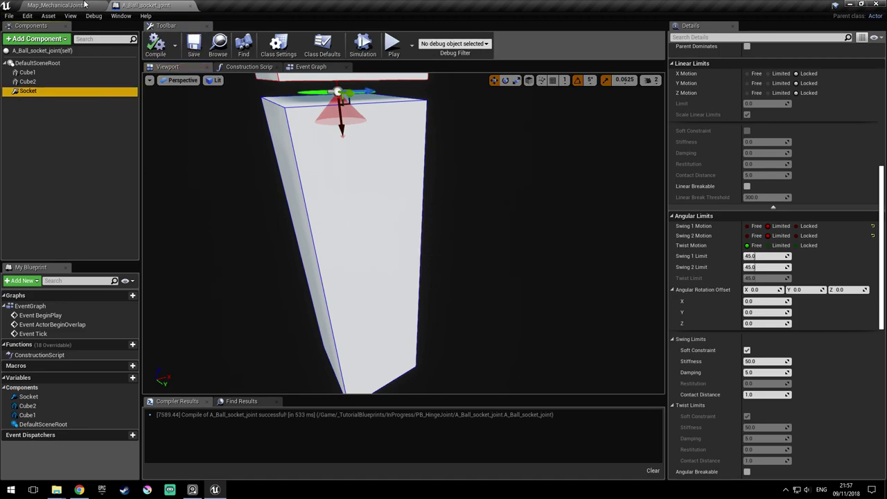
Play-test Map_MechanicalJoints, moving around the white ball socket joint and the orange joints to examine how they swing
click(61, 5)
click(429, 38)
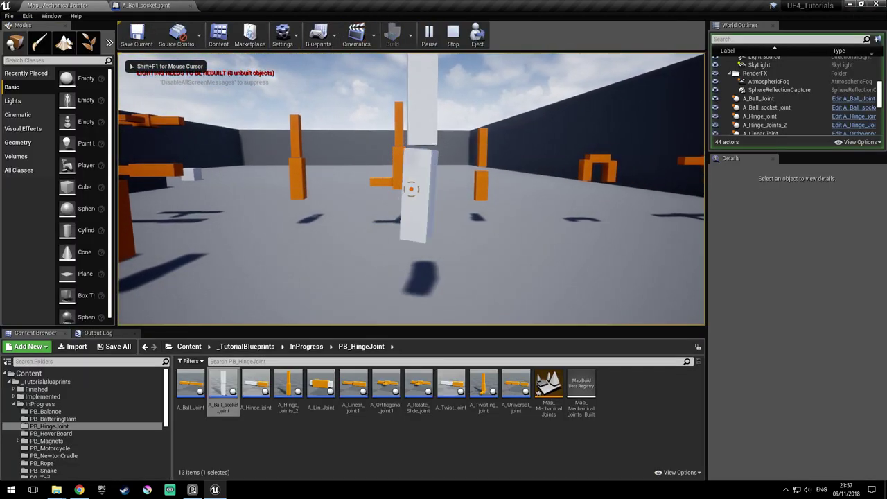
key(w)
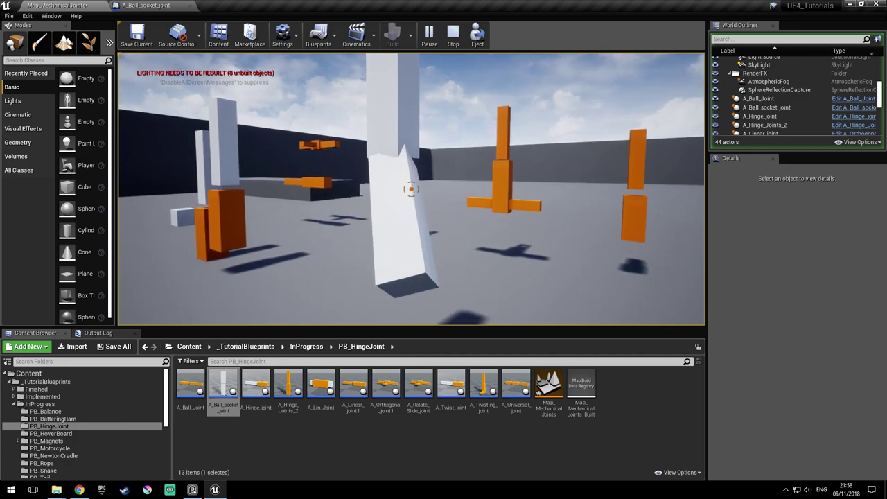
key(a)
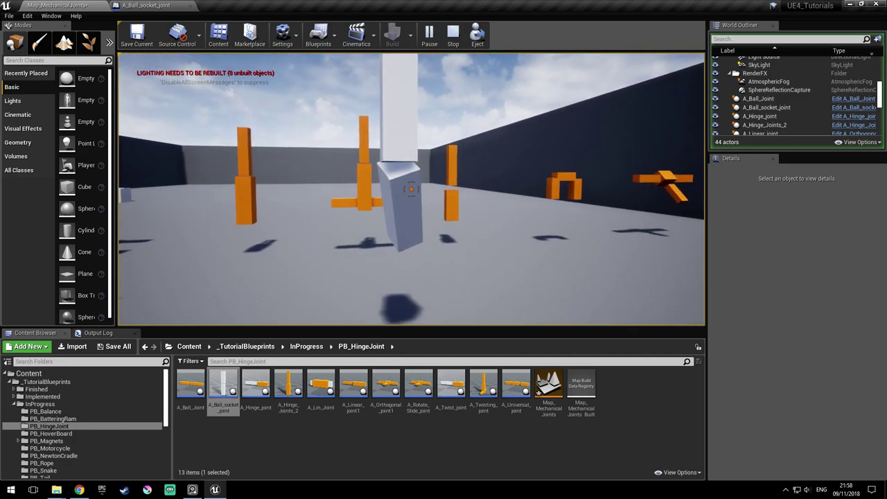
key(d)
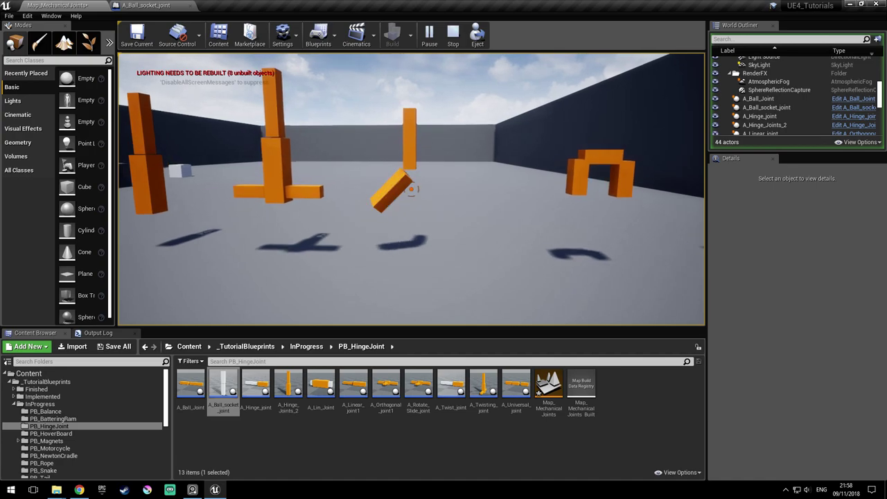
key(Escape)
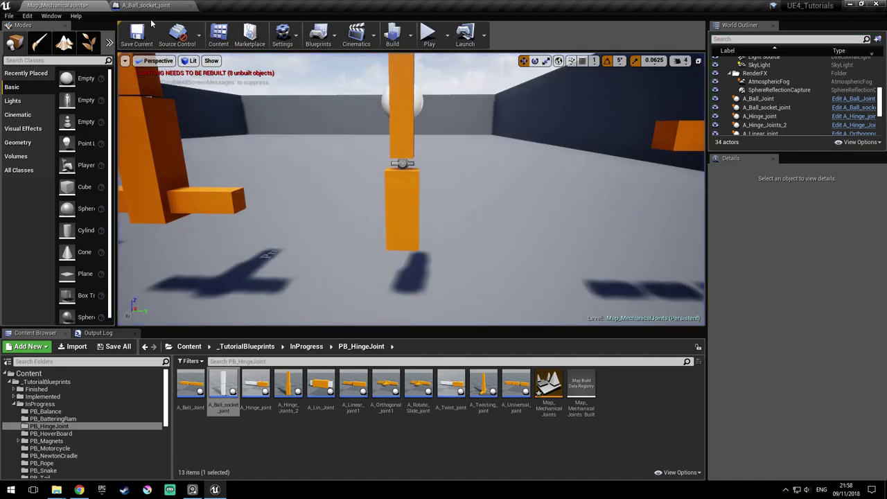
In the ball socket blueprint, set the Socket's Angular Drive Mode to Twist and Swing and enable its Twist and Swing velocity drives
click(146, 6)
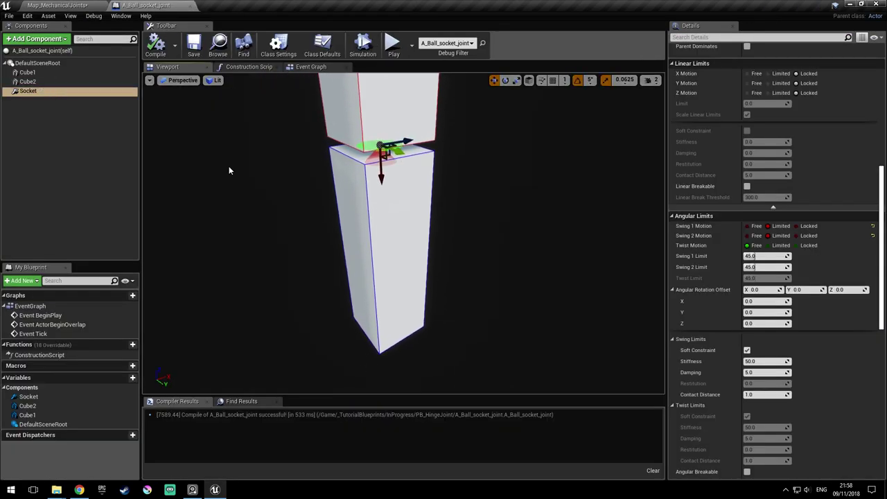
scroll(820, 255, down, 5)
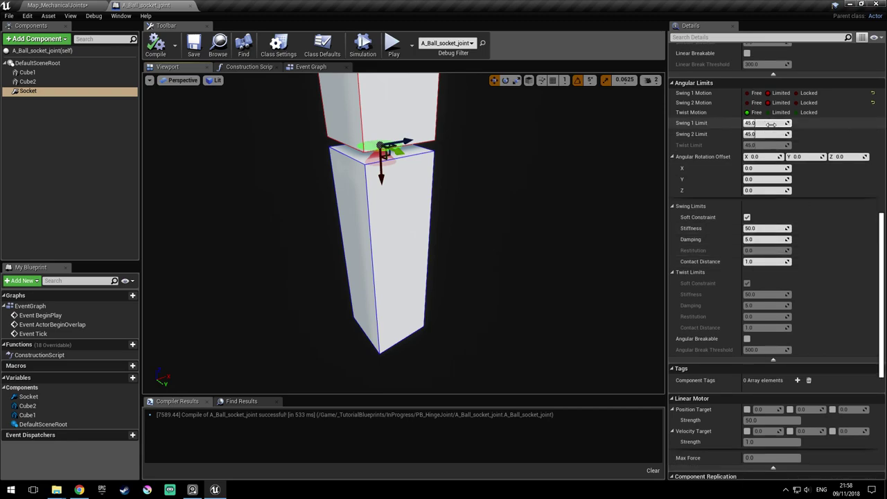
scroll(847, 237, down, 10)
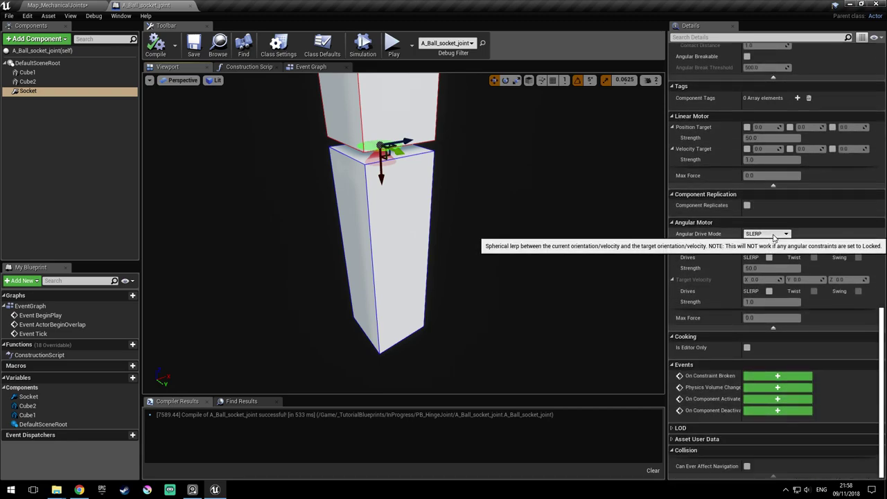
click(774, 235)
click(783, 251)
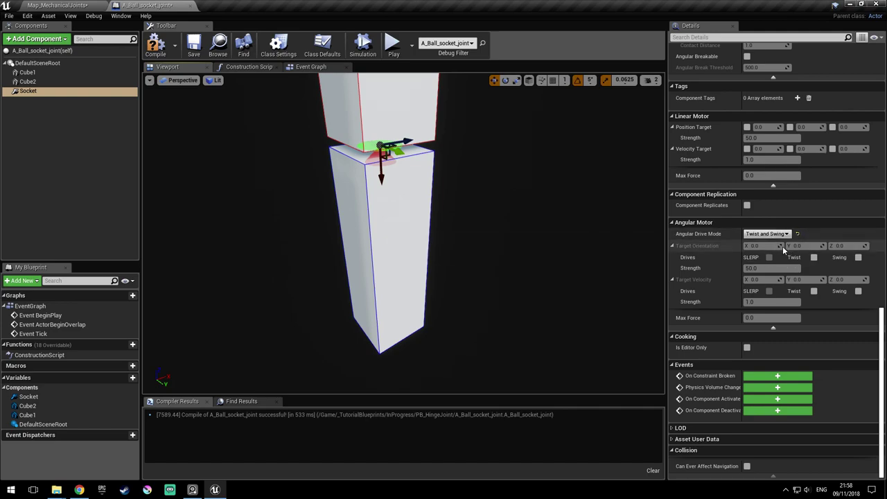
click(813, 291)
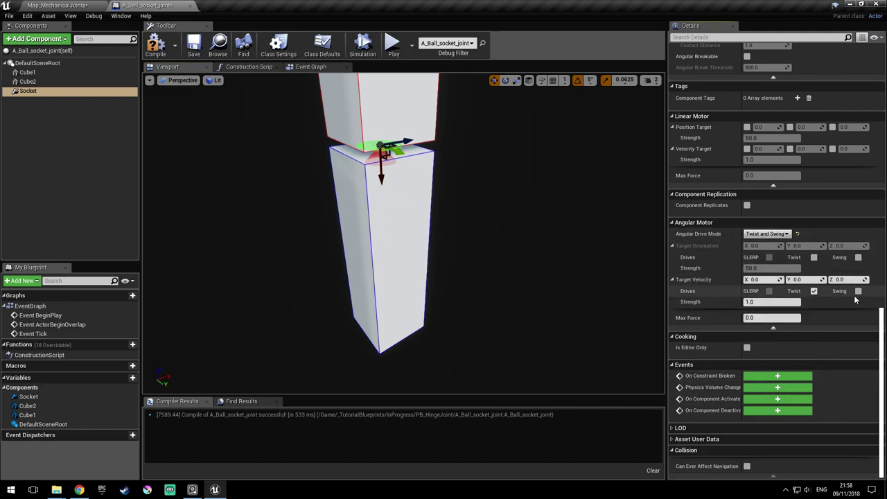
click(858, 291)
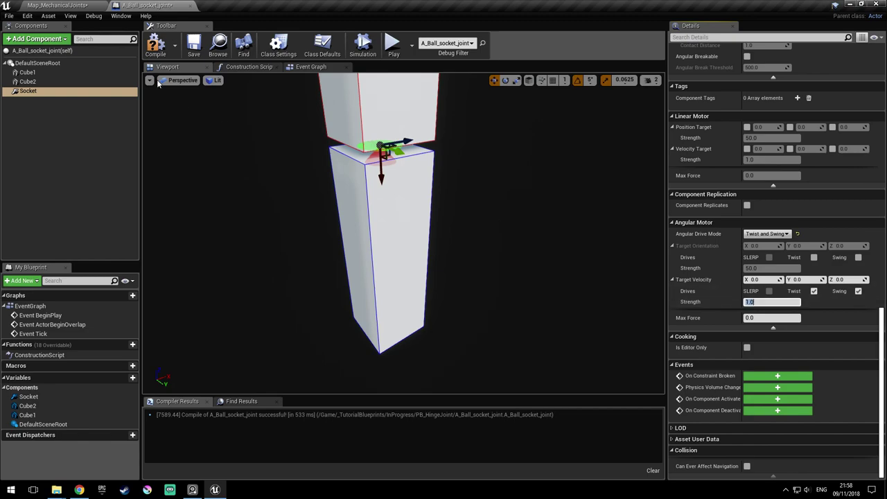
Compile and save the ball socket blueprint with the new angular motor settings
click(154, 47)
click(200, 54)
mouse_move(291, 184)
right_down()
mouse_move(302, 160)
mouse_move(284, 178)
right_up()
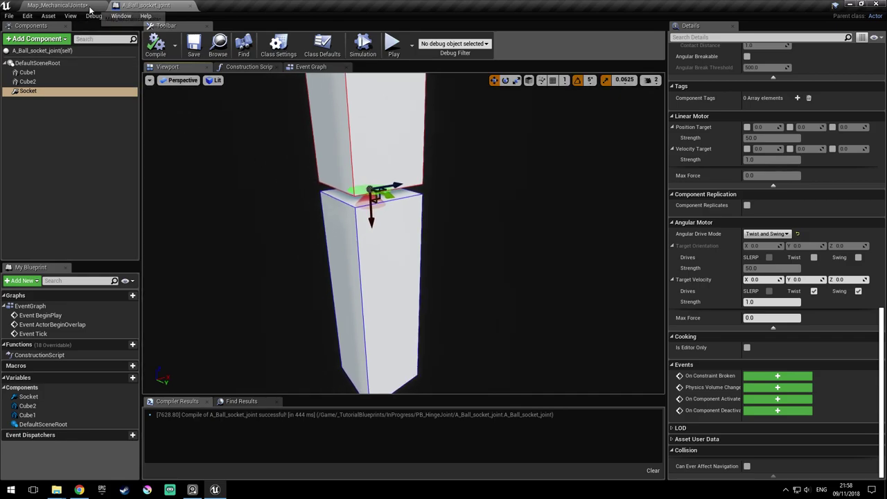
Play-test Map_MechanicalJoints again to compare the white ball socket joint's motion with the orange hanging joint
click(59, 5)
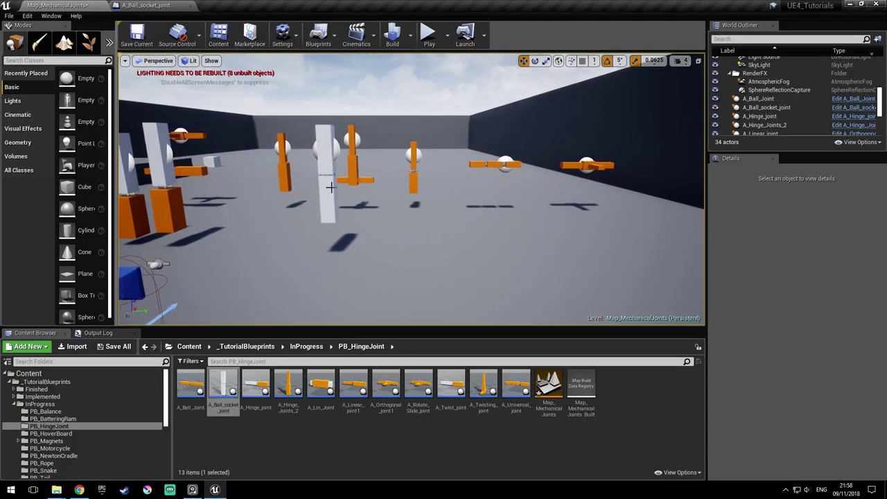
click(428, 32)
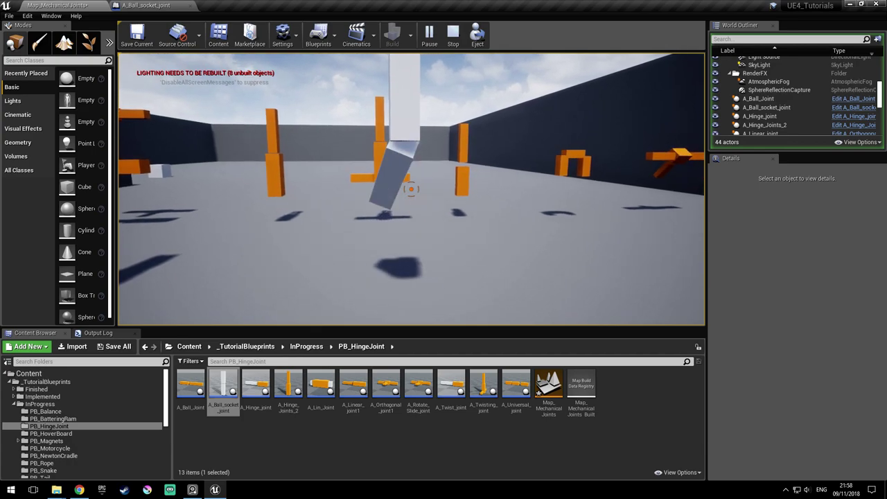
key(w)
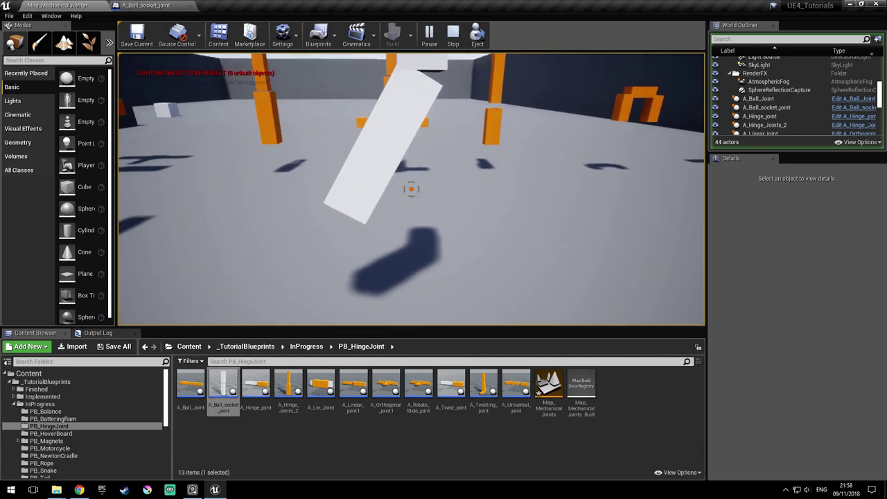
key(d)
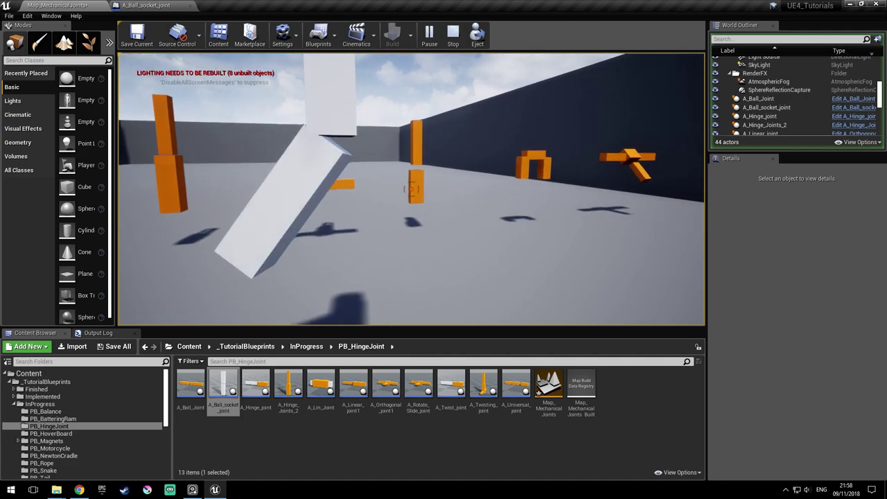
key(w)
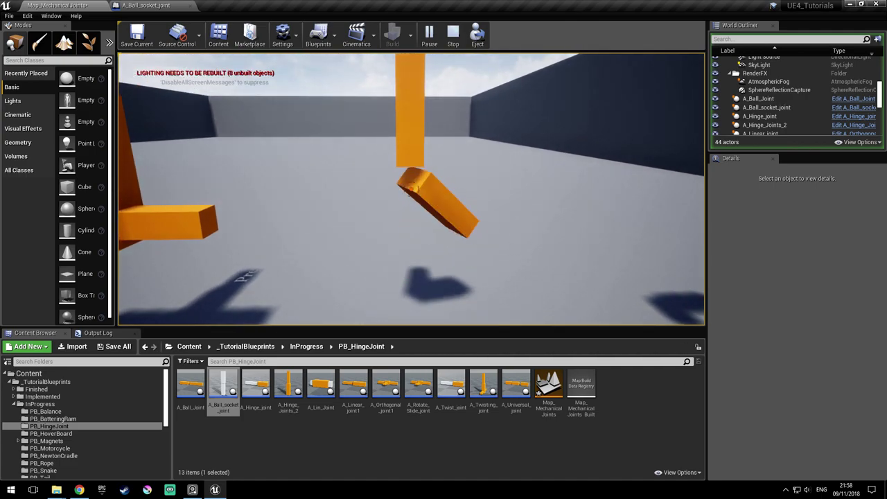
key(w)
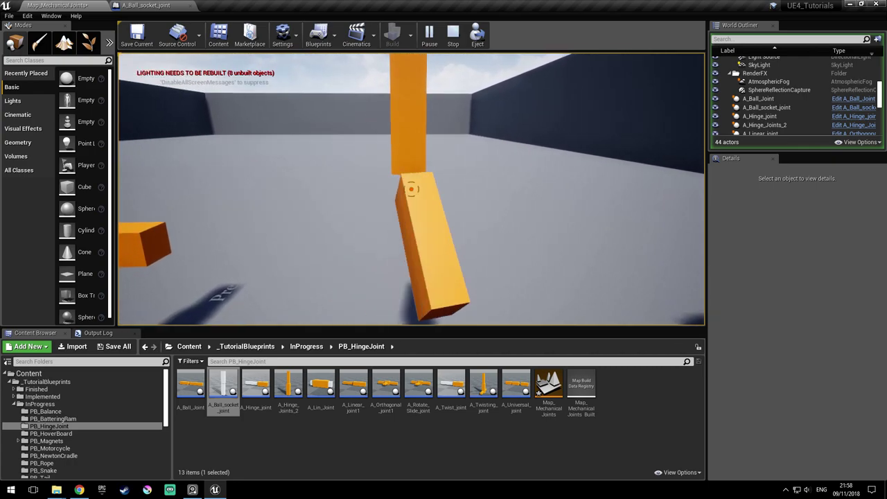
key(s)
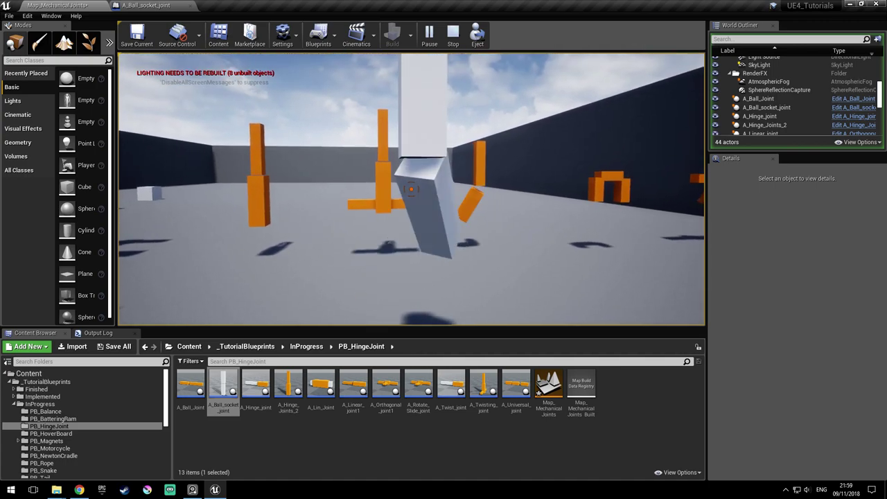
key(Escape)
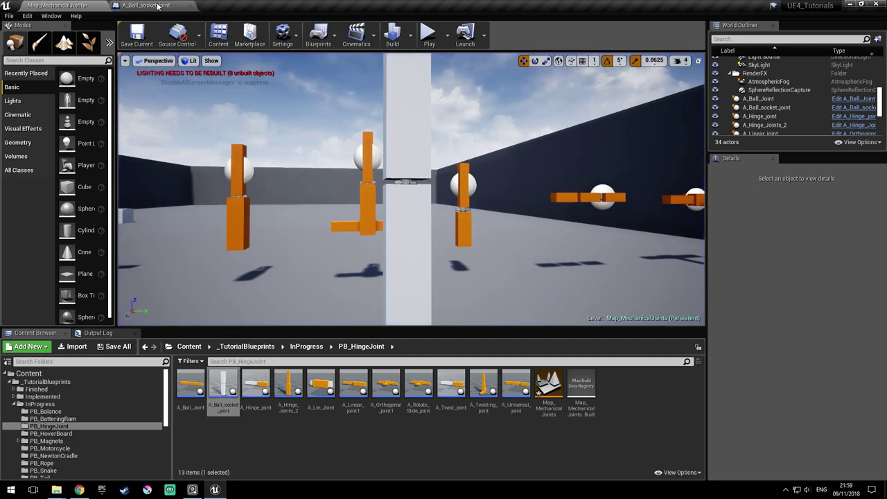
Compare the Socket constraint's swing cone and its linear and angular limits with the spherical joint in the reference picture
click(158, 5)
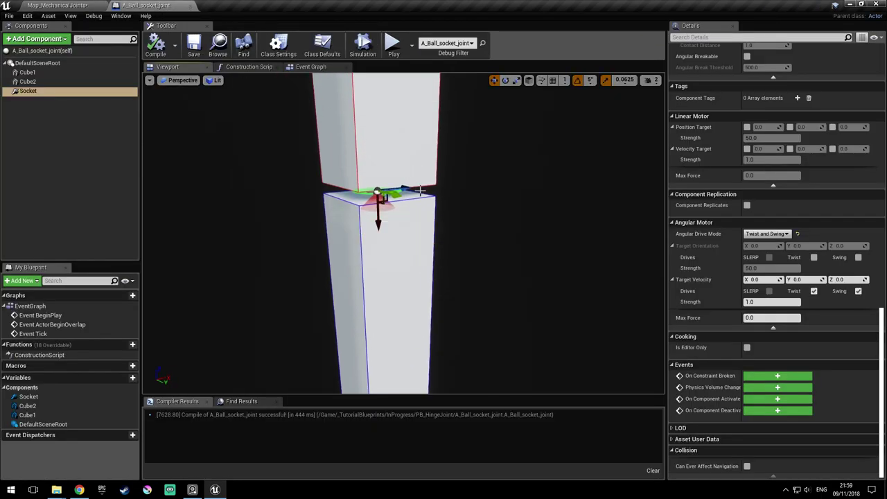
right_drag(420, 191, 403, 170)
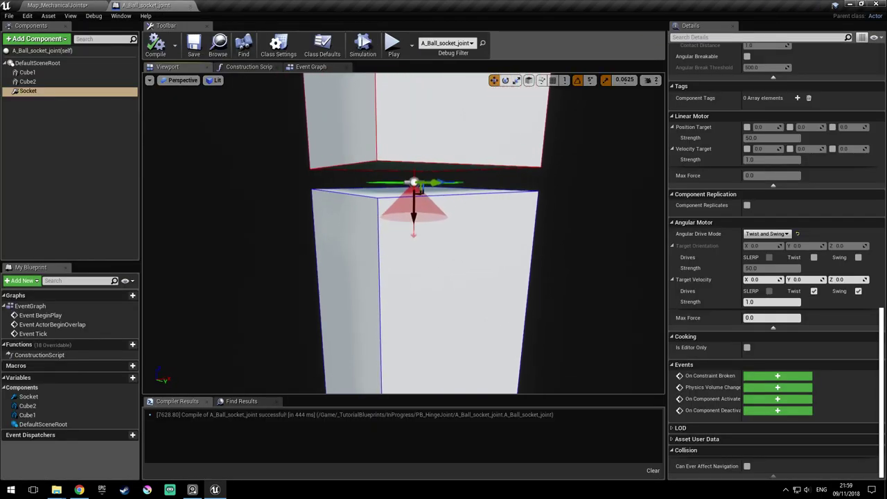
double_click(44, 97)
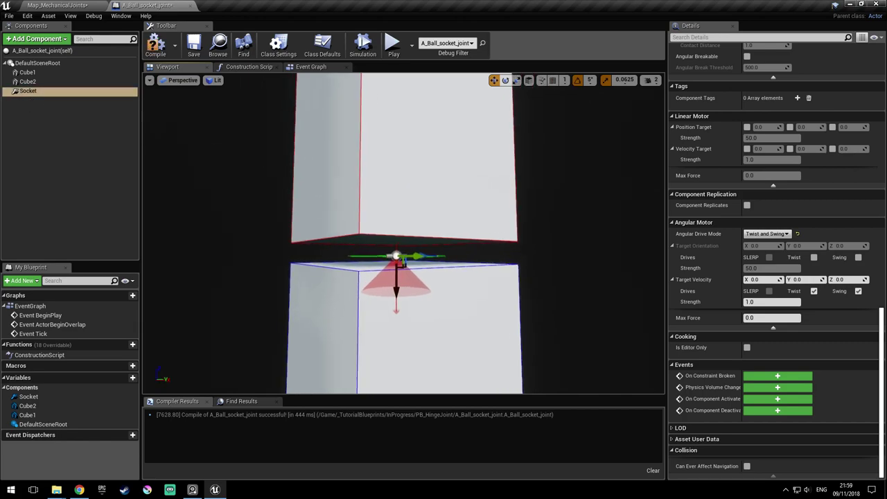
right_drag(428, 192, 436, 199)
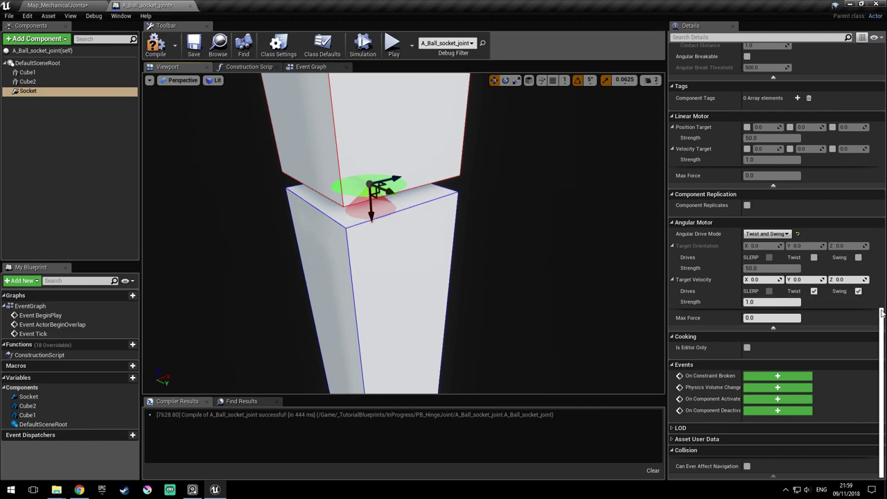
scroll(883, 335, up, 10)
click(193, 490)
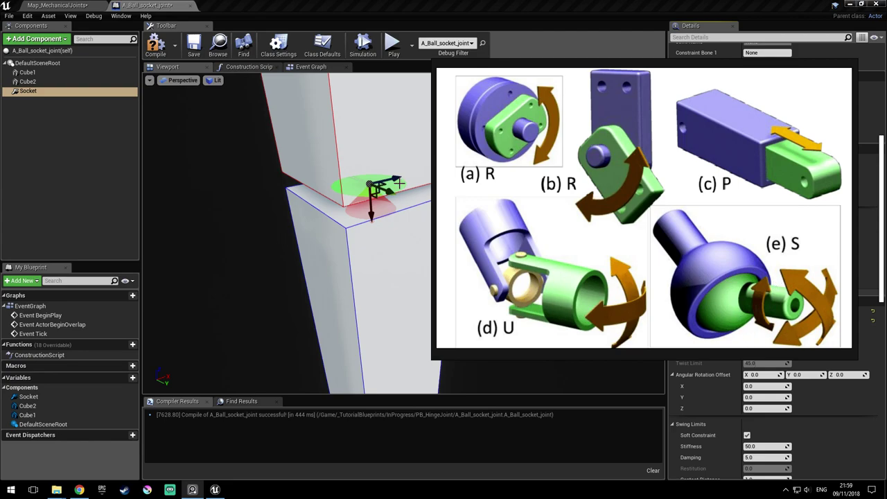
click(850, 380)
scroll(819, 298, up, 3)
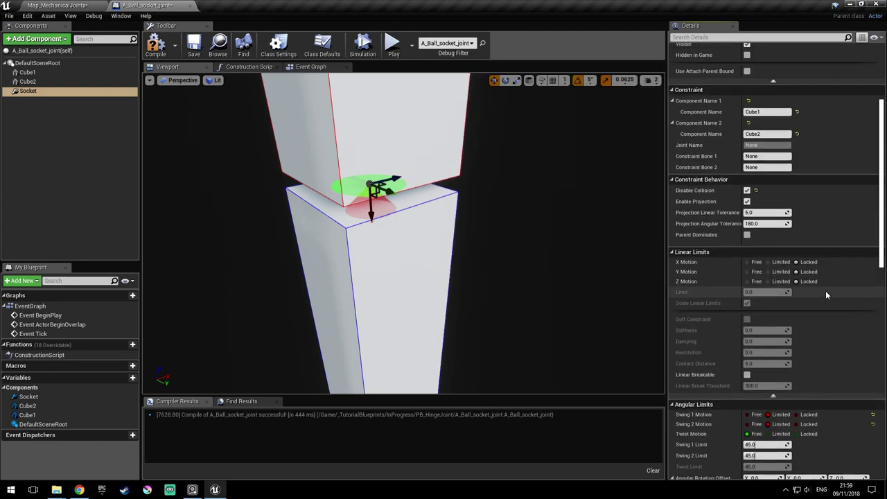
scroll(824, 291, down, 4)
scroll(732, 300, down, 1)
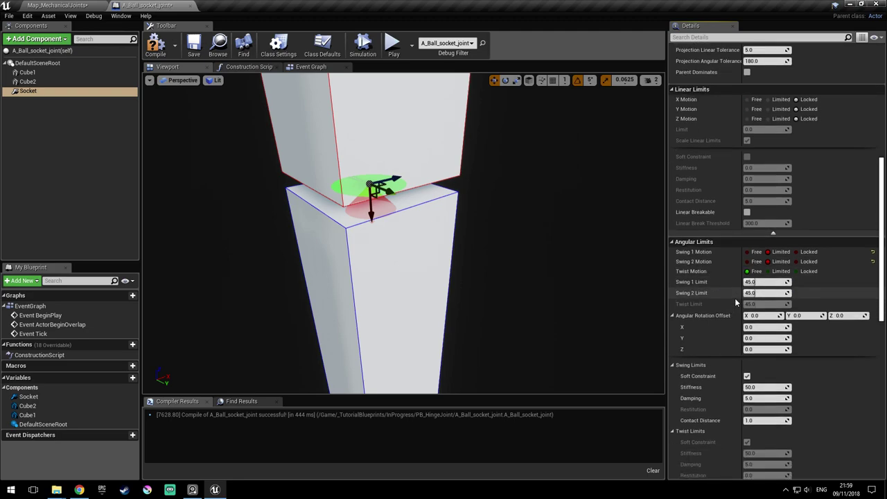
key(alt+Tab)
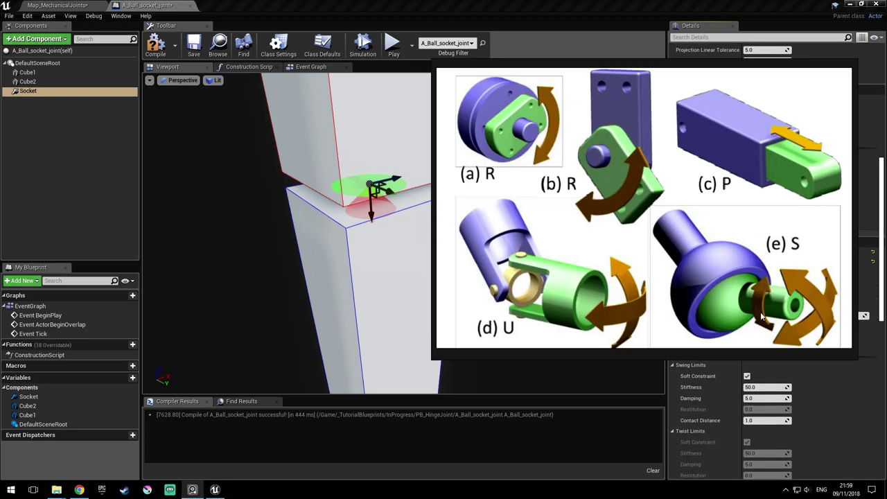
key(alt+Tab)
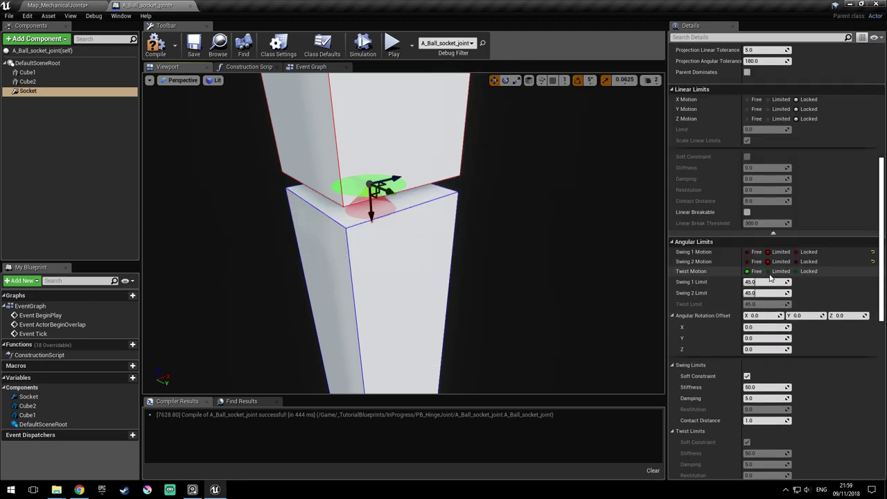
Compile and save the ball socket blueprint, and return to Map_MechanicalJoints
key(ctrl+s)
alt+drag(457, 308, 415, 281)
right_drag(464, 307, 509, 318)
right_drag(450, 290, 270, 185)
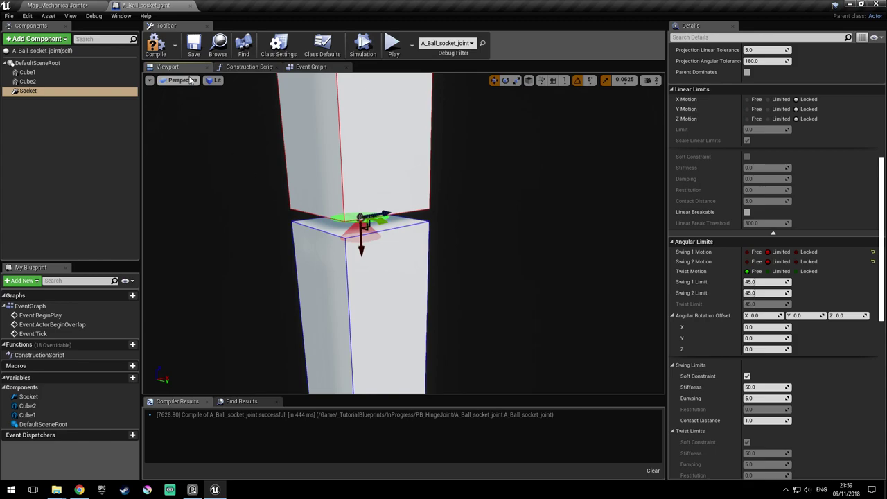
click(196, 49)
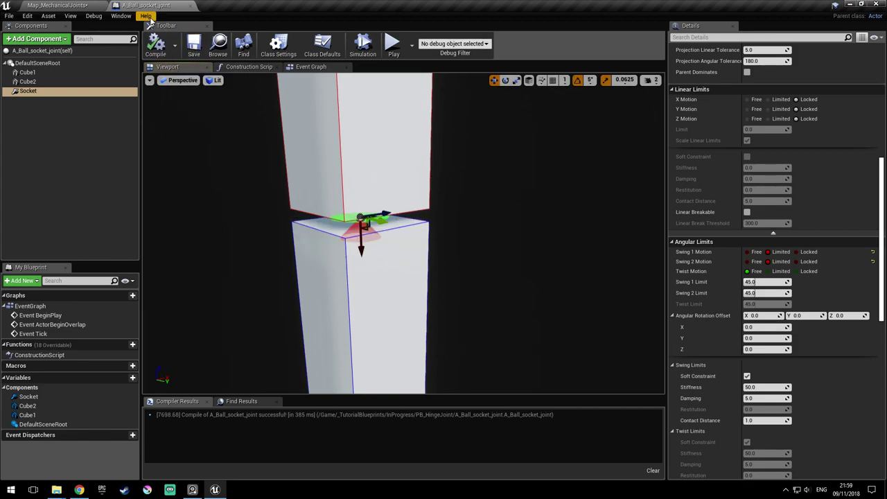
click(57, 5)
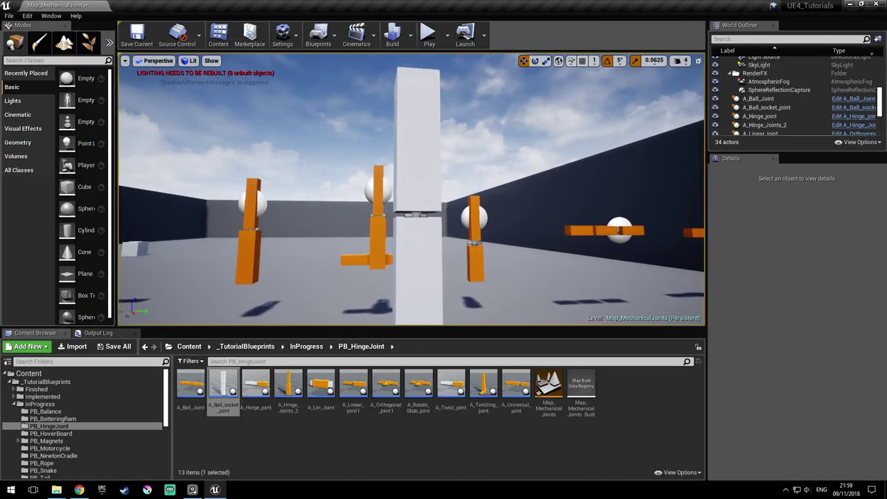
Select the A_Universal_joint actor in the level and save Map_MechanicalJoints
key(ctrl+s)
right_drag(423, 175, 415, 209)
key(s)
click(472, 175)
drag(487, 180, 357, 182)
right_drag(356, 183, 418, 171)
key(w)
click(451, 191)
key(w)
right_drag(500, 191, 500, 192)
key(ctrl+s)
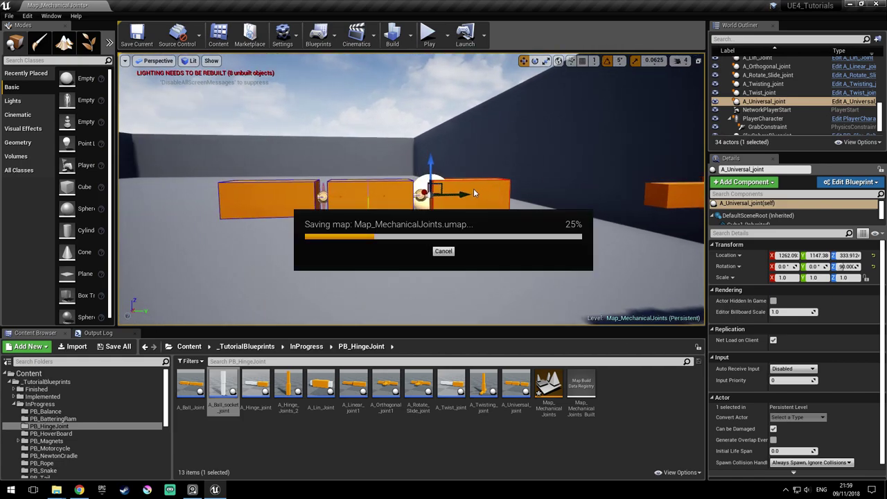
Play-test Map_MechanicalJoints and move up to the orange universal joint to see how it hangs
click(428, 34)
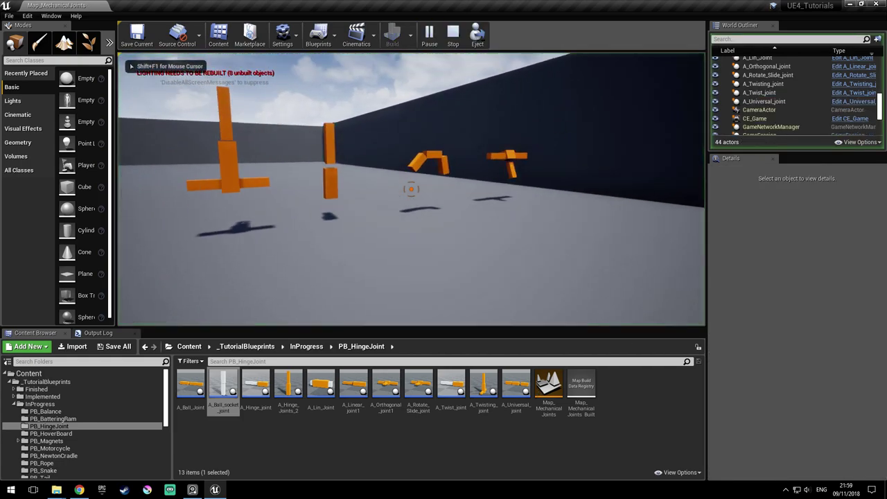
key(w)
click(411, 188)
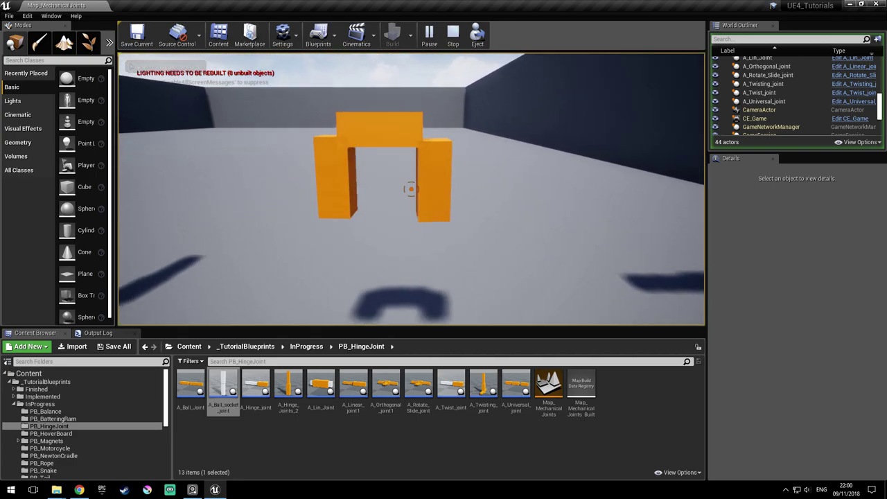
key(Escape)
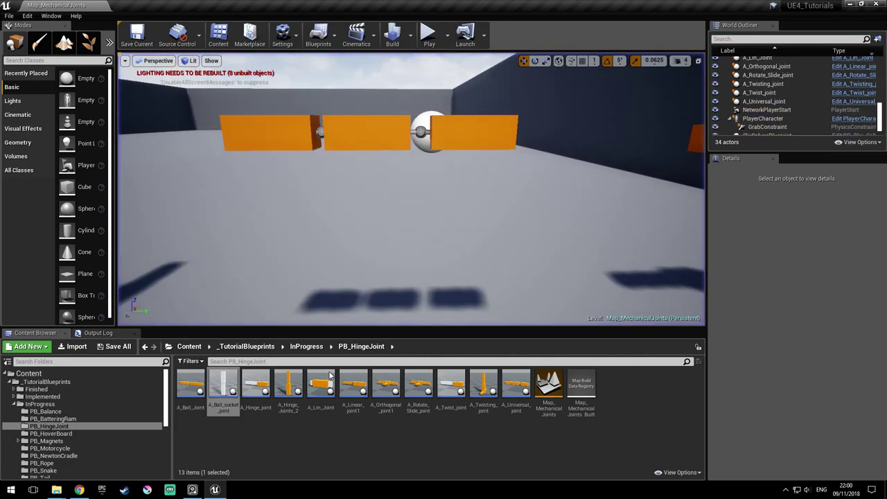
Play-test the level again and repeatedly grab the universal joint's end block to examine how it swings and twists
click(193, 490)
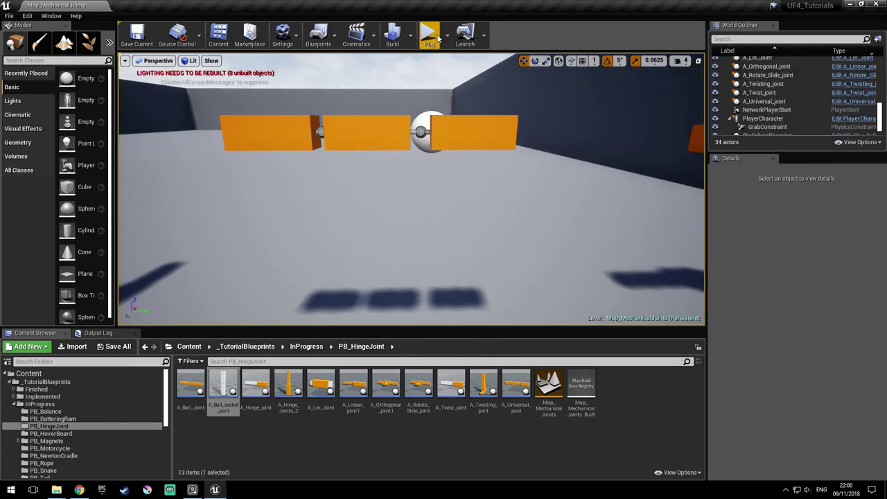
click(437, 37)
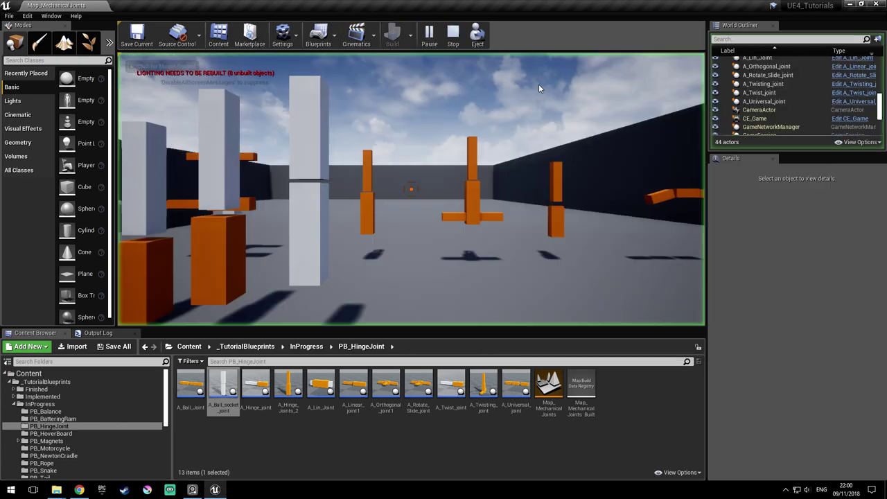
key(w)
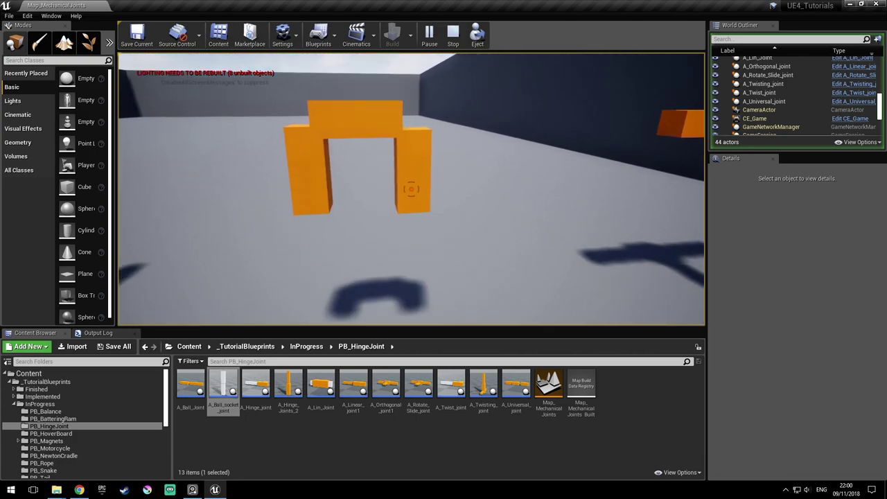
click(411, 189)
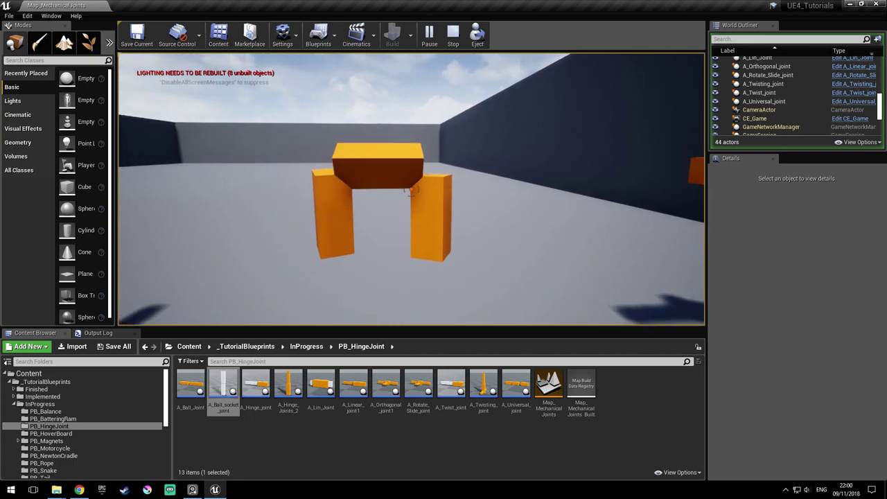
click(411, 188)
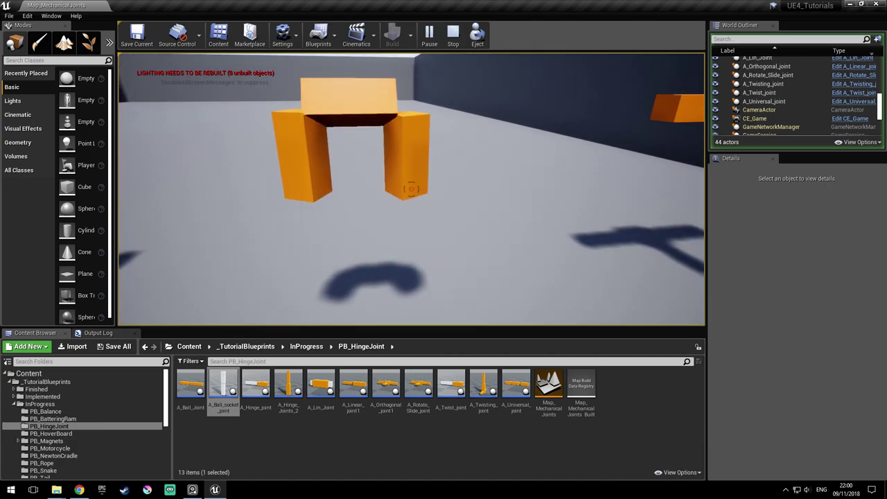
drag(411, 189, 411, 188)
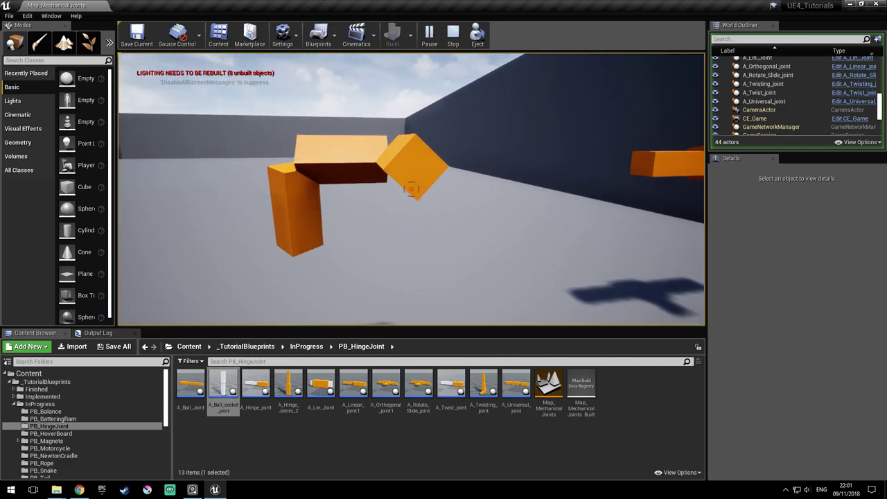
click(411, 188)
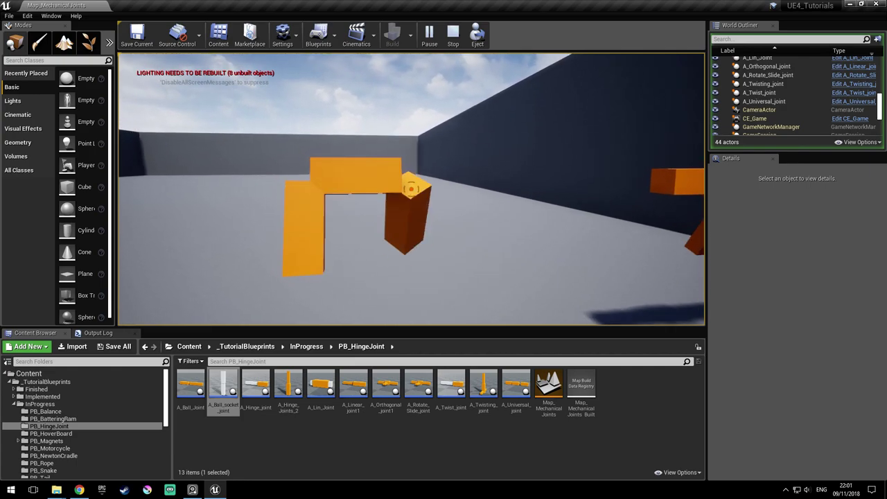
key(Escape)
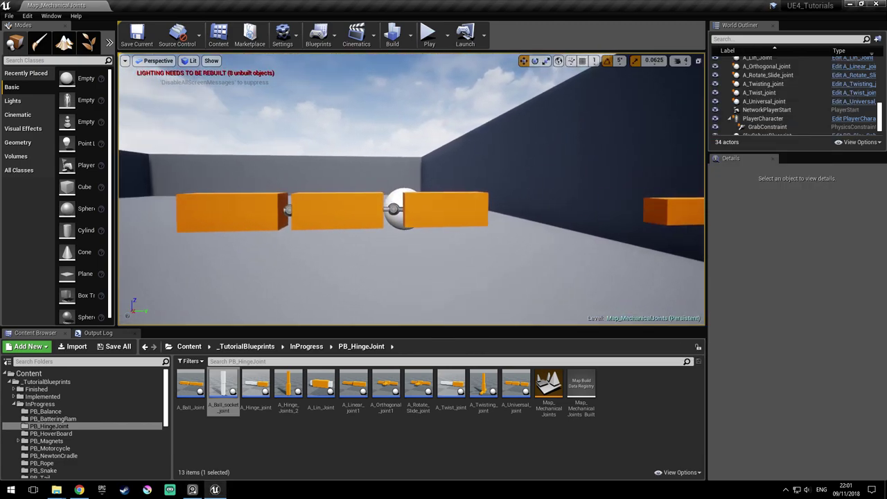
Reselect the A_Universal_joint actor in the level and save Map_MechanicalJoints
click(462, 217)
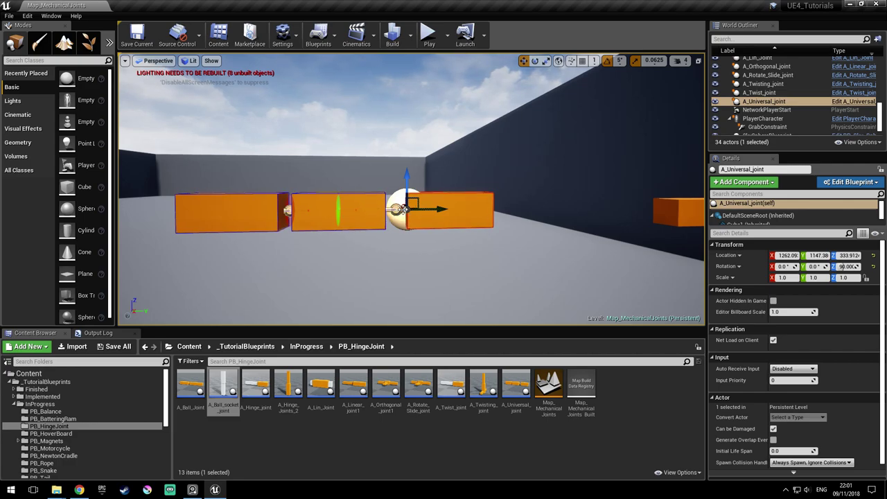
key(s)
key(a)
right_drag(404, 212, 401, 217)
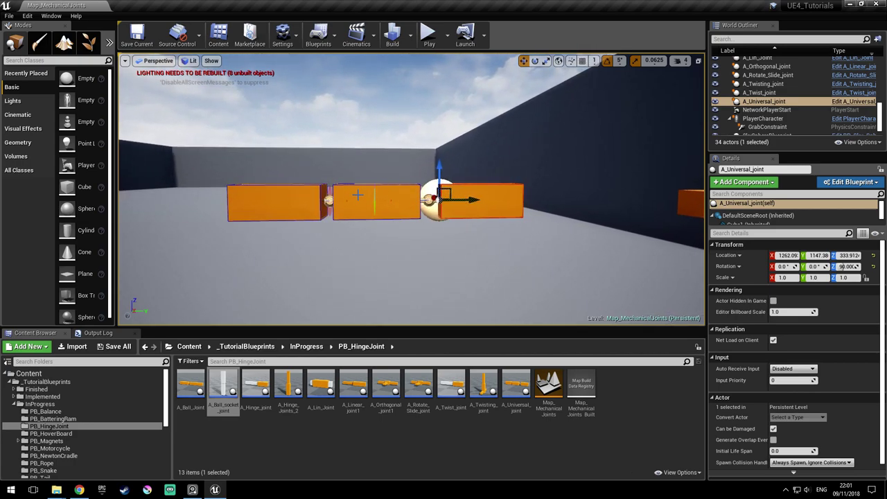
scroll(470, 195, down, 4)
key(ctrl+s)
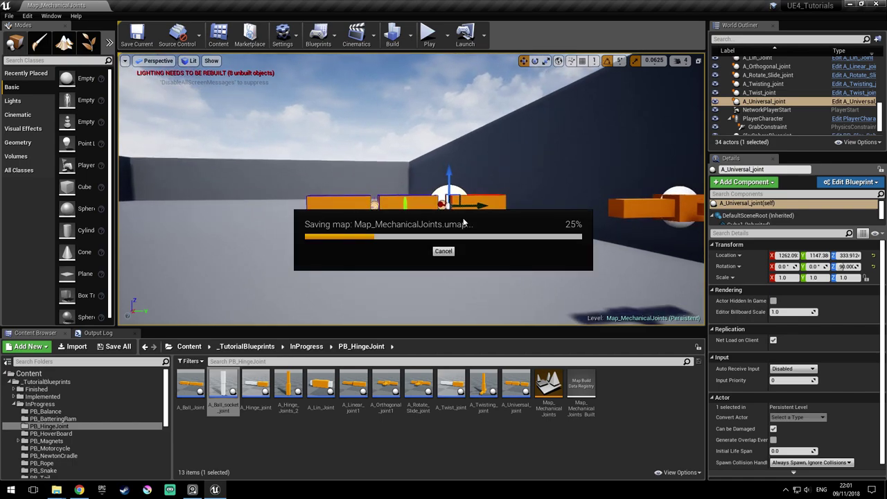
Run the level once more to compare the universal joint's motion with the neighbouring orange joint
click(429, 35)
key(w)
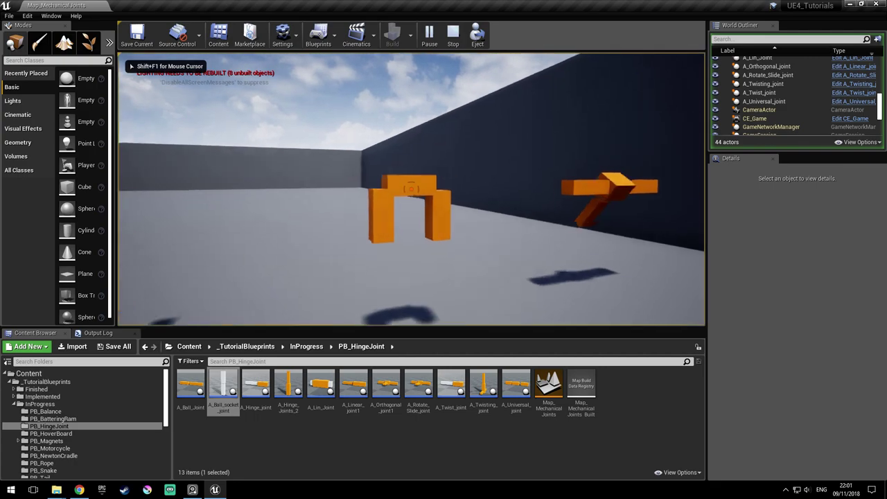
click(411, 189)
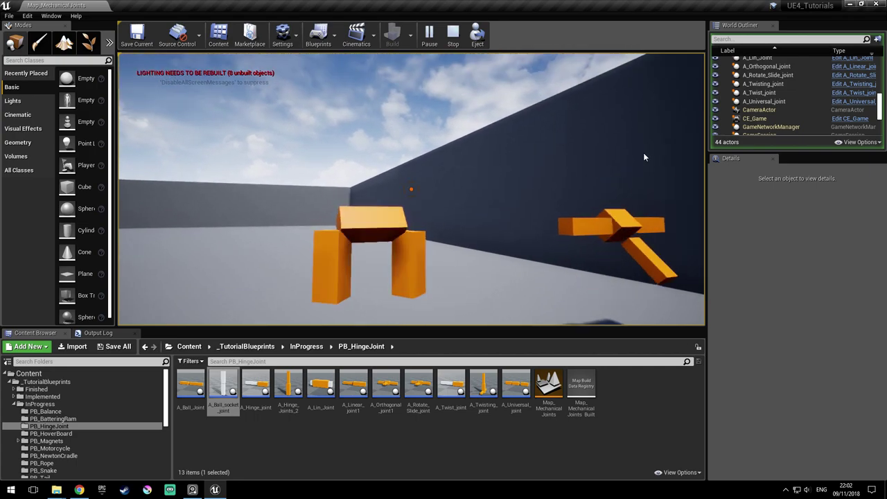
key(Escape)
Save the level and duplicate the A_Ball_socket_joint blueprint as A_U_joint
key(s)
mouse_move(499, 143)
right_down()
mouse_move(469, 161)
mouse_move(478, 148)
mouse_move(491, 155)
right_up()
key(w)
key(s)
right_drag(397, 188, 257, 243)
key(ctrl+s)
key(w)
right_click(220, 377)
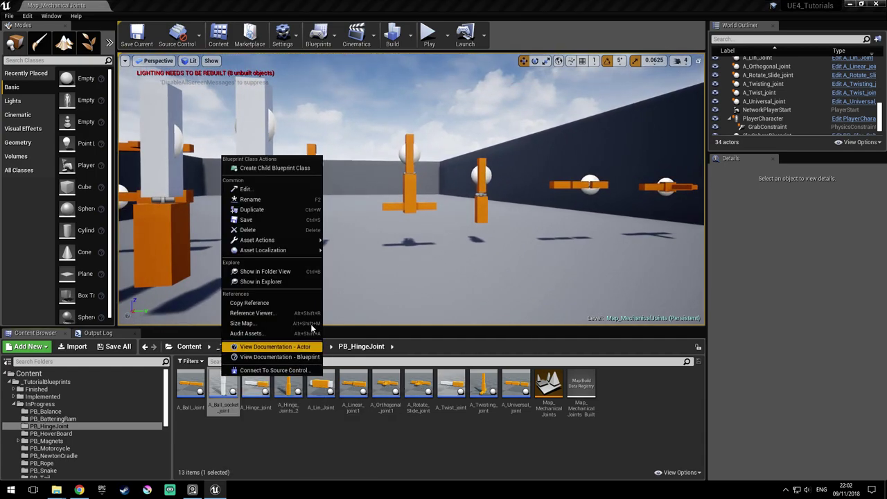
mouse_move(280, 258)
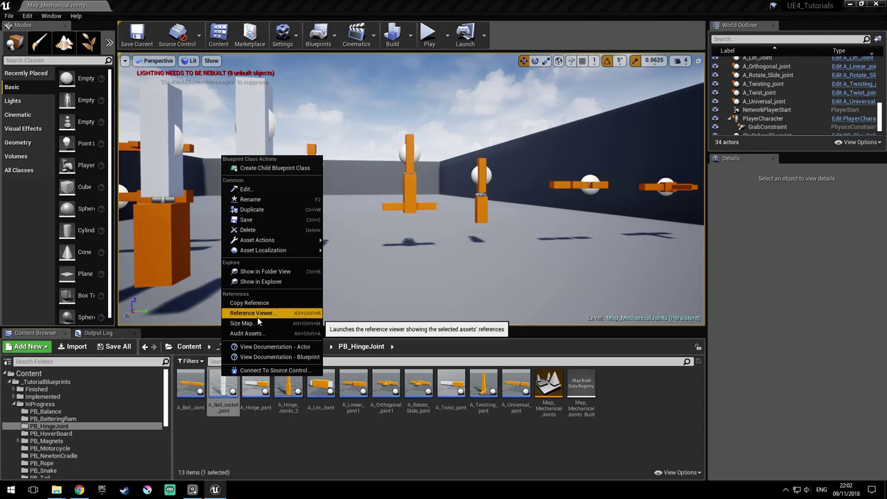
click(274, 210)
text(A)
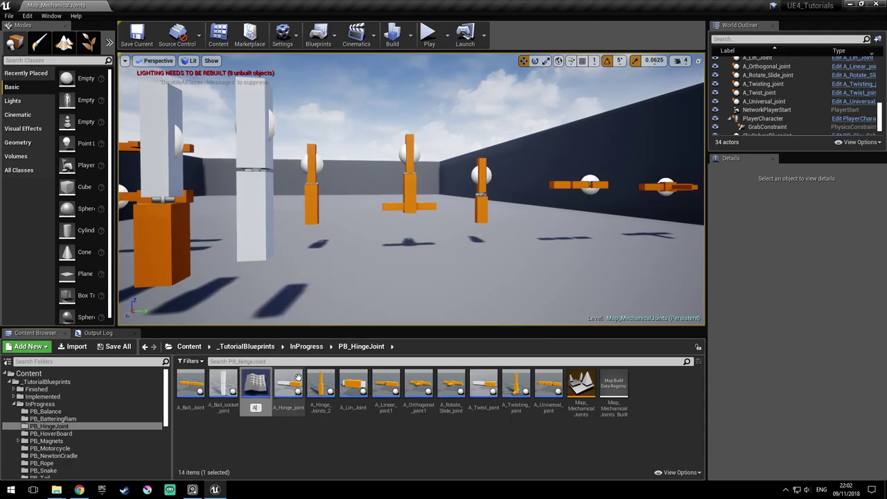
text(_U_Joint)
key(Return)
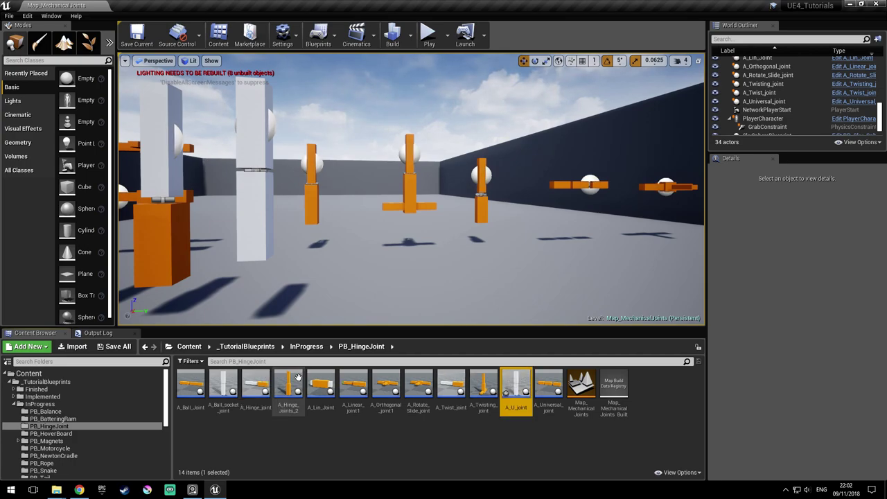
Place an A_U_joint actor in the level among the orange joints and raise it above the floor
drag(516, 388, 469, 147)
right_drag(529, 182, 308, 160)
drag(286, 164, 413, 164)
drag(381, 132, 380, 104)
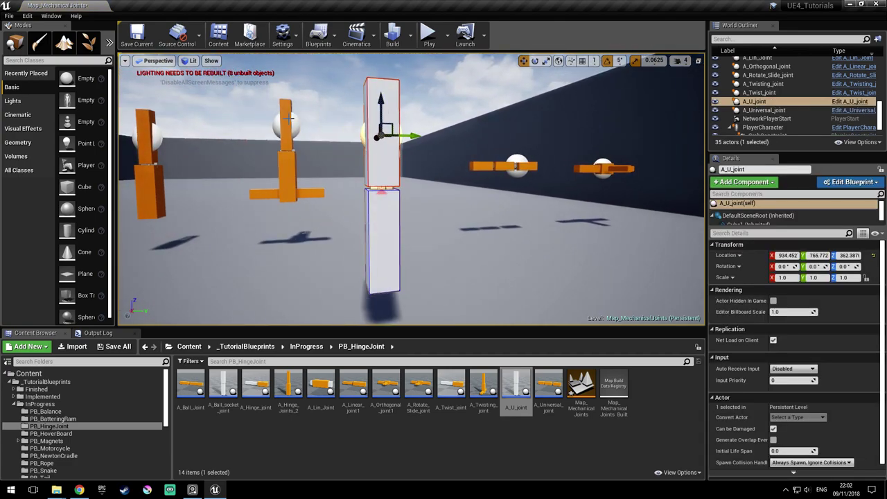
Open the A_U_joint blueprint docked beside the level and delete its Socket constraint
double_click(529, 377)
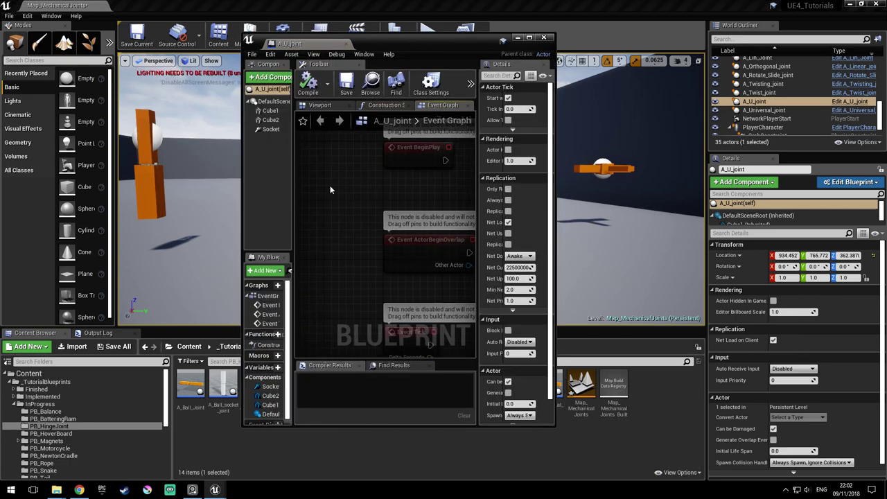
drag(323, 39, 222, 8)
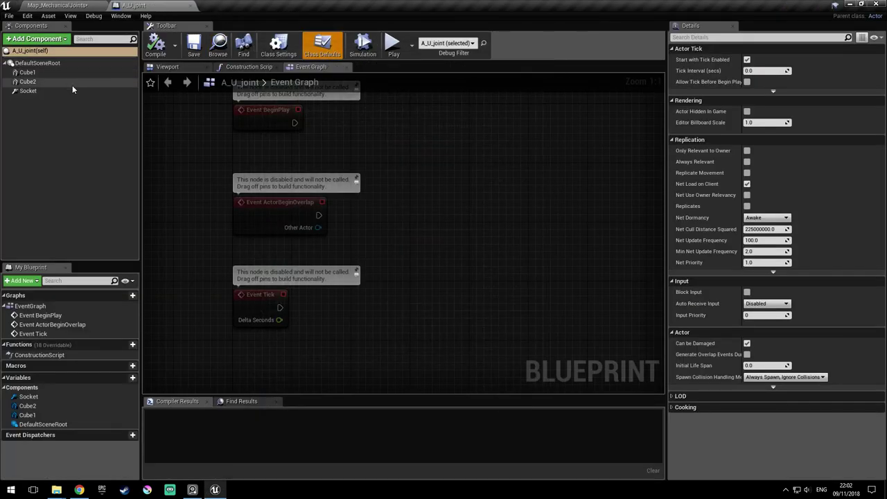
click(74, 90)
key(Delete)
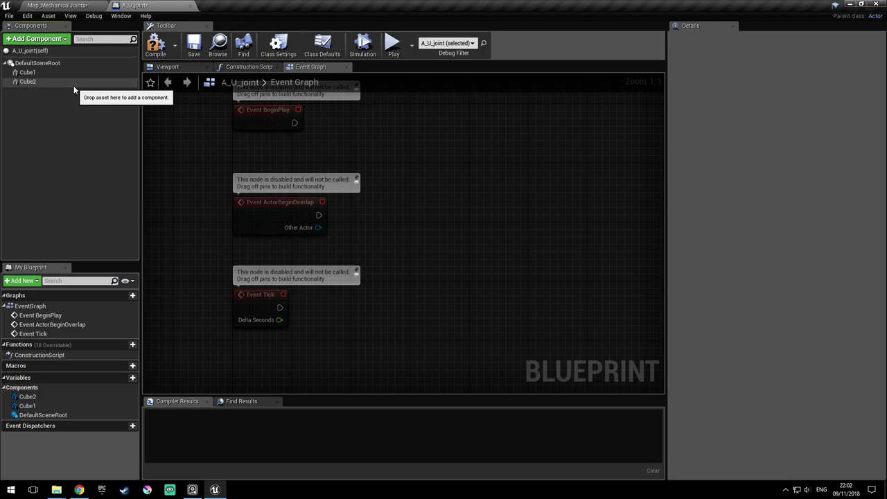
Add a Physics Constraint component under DefaultSceneRoot and name it U_joint
click(69, 63)
click(65, 39)
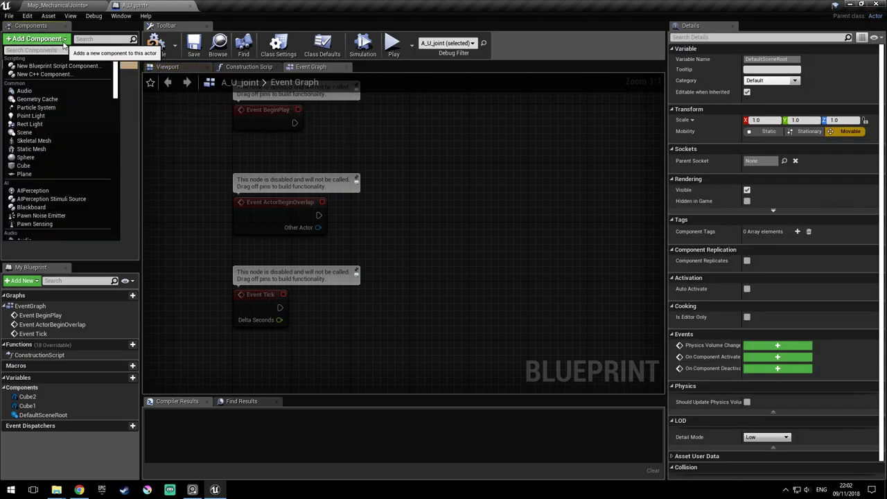
text(physics)
key(Return)
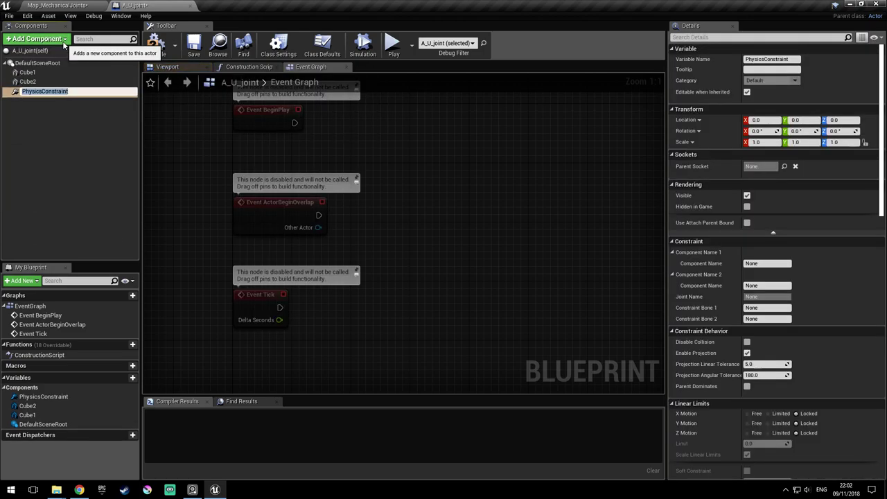
text(U)
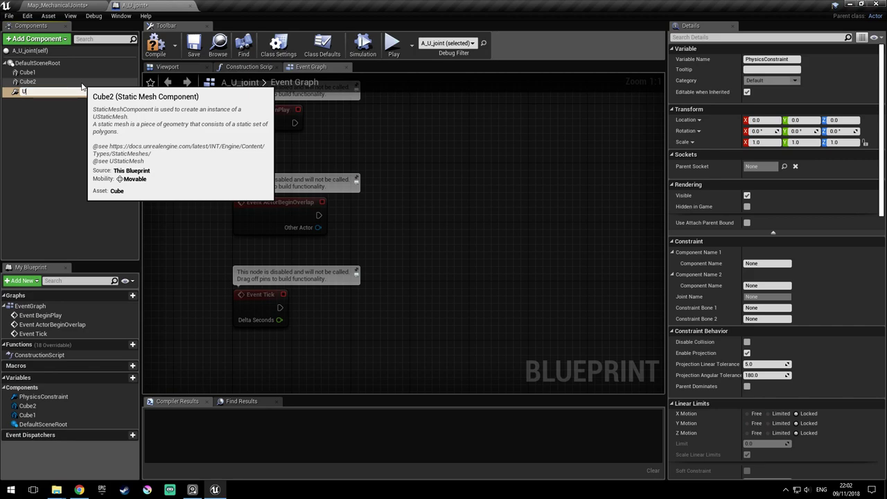
text(_joint)
key(Return)
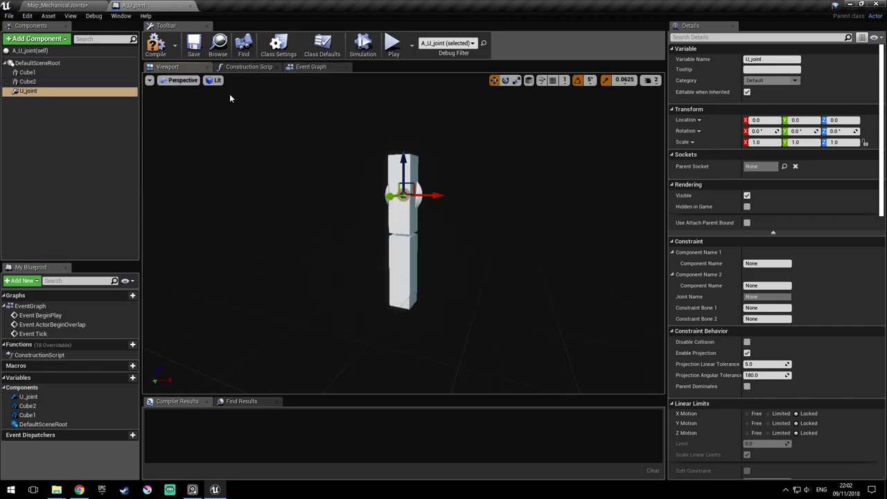
Lower the U_joint constraint into the gap between the two cubes, at about Z -53.56, and save the blueprint
right_drag(425, 160, 462, 163)
key(w)
drag(345, 151, 345, 264)
right_drag(359, 264, 368, 295)
key(ctrl+s)
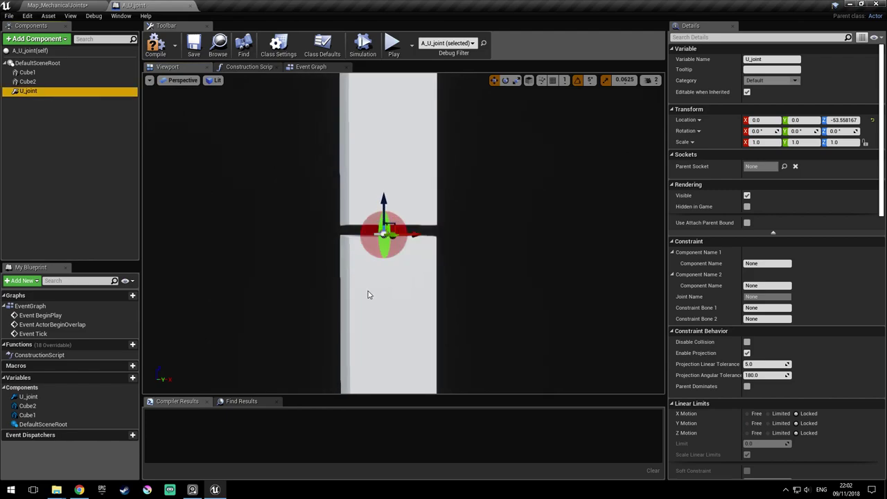
Set the U_joint constraint's Component Name 1 to Cube1 and Component Name 2 to Cube2
scroll(850, 227, down, 6)
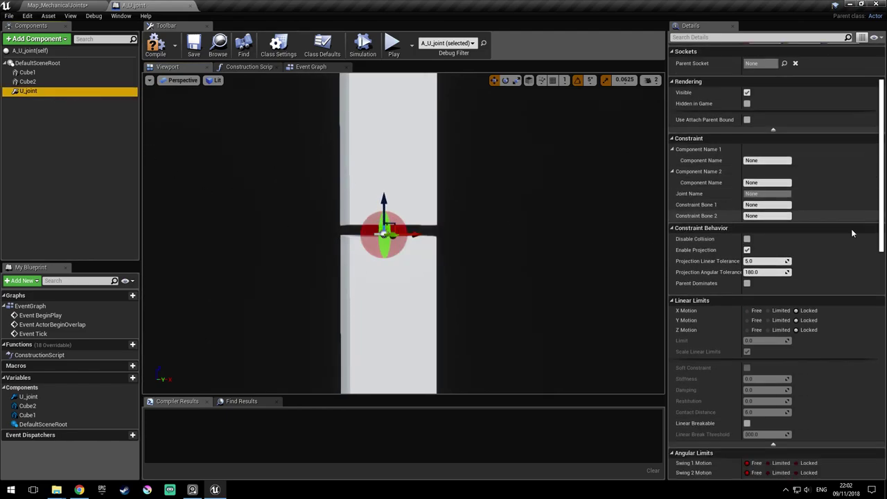
scroll(828, 238, up, 5)
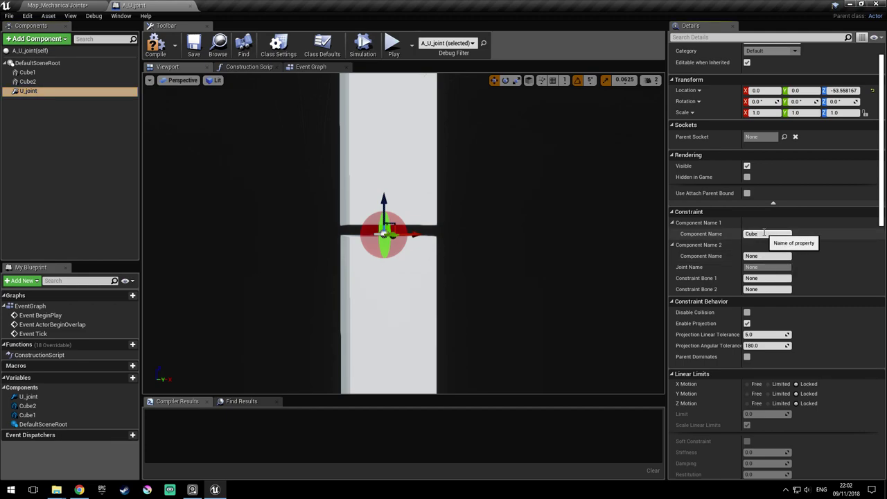
key(Tab)
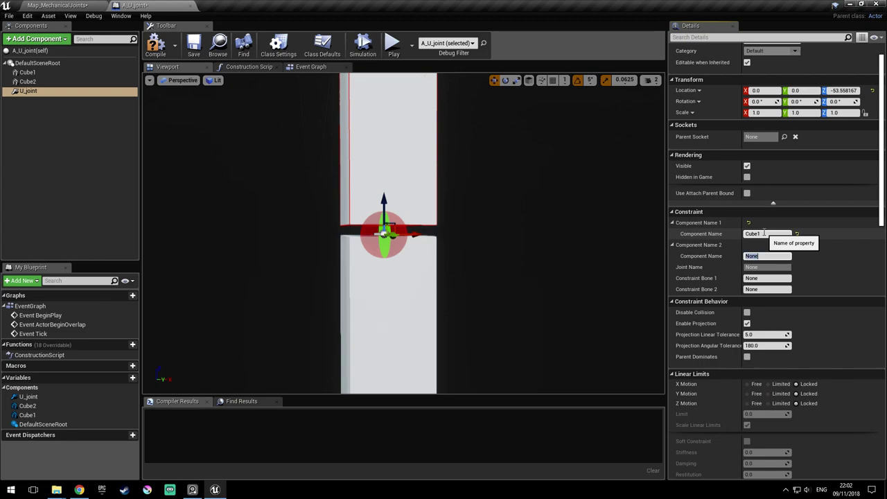
key(Return)
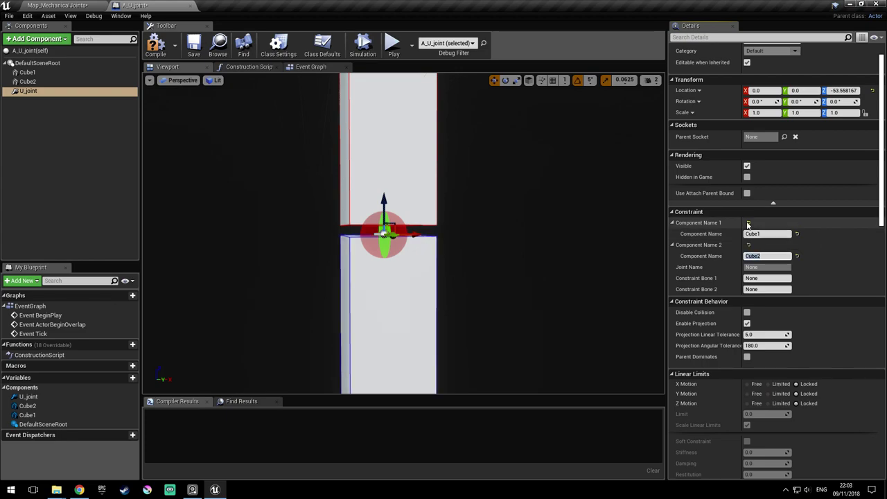
right_drag(499, 229, 533, 245)
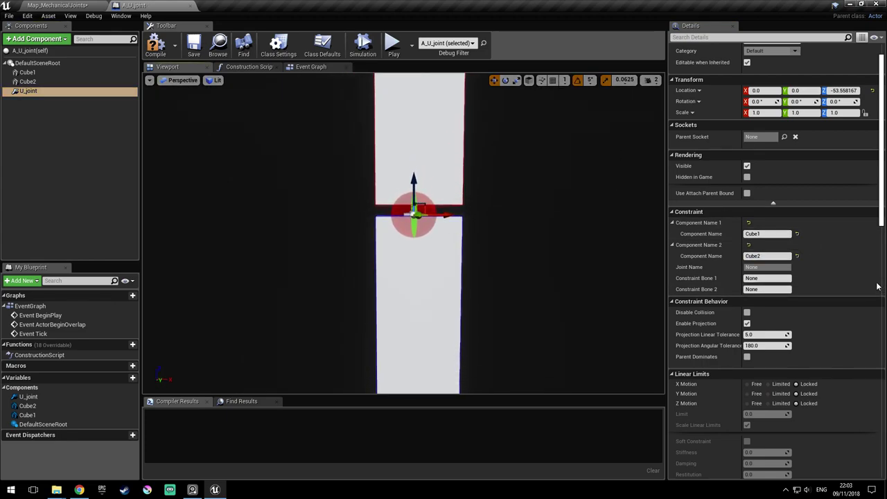
Lock the U_joint constraint's Swing 1, Swing 2 and Twist angular motions
scroll(837, 288, down, 6)
click(808, 325)
click(808, 334)
right_drag(512, 208, 529, 206)
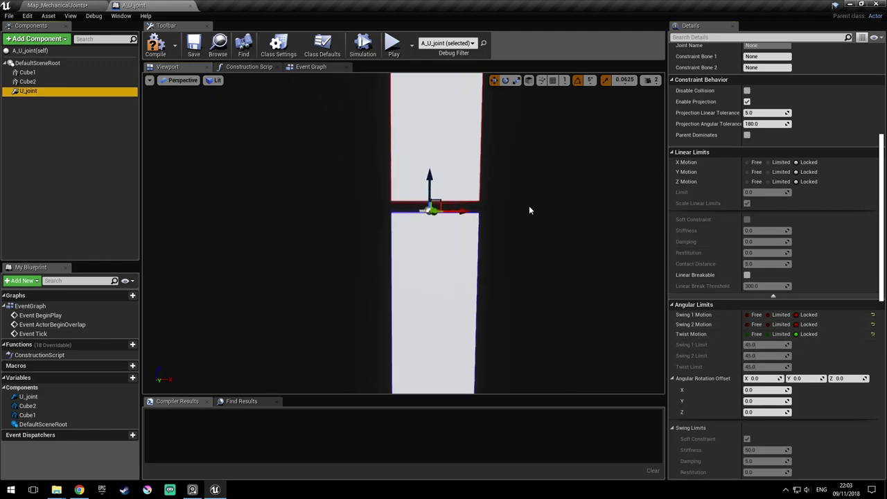
Select Cube2, the lower cube, and assign M_DefaultMaterial to its Element 0 material slot
right_drag(529, 205, 403, 182)
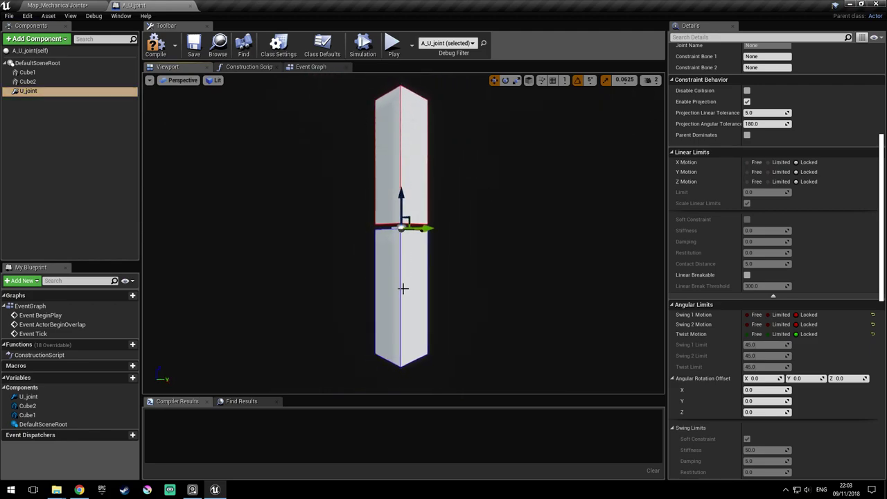
click(194, 490)
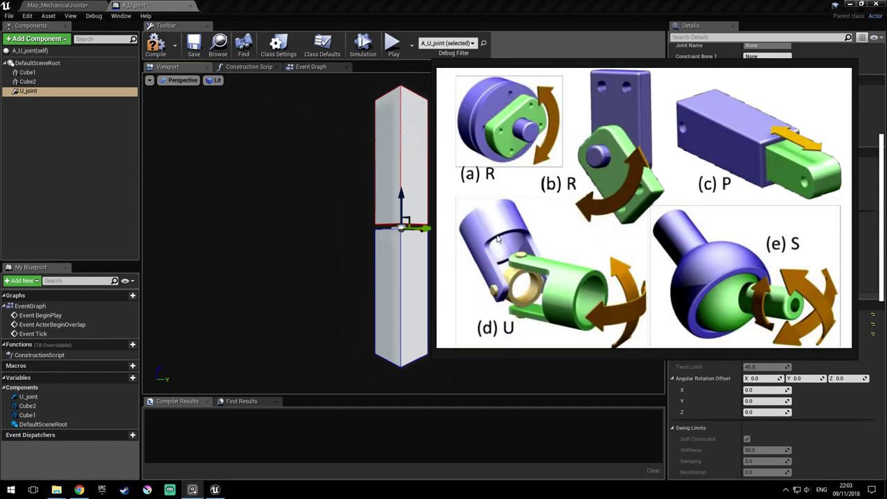
right_drag(407, 227, 388, 238)
click(407, 239)
scroll(798, 370, up, 10)
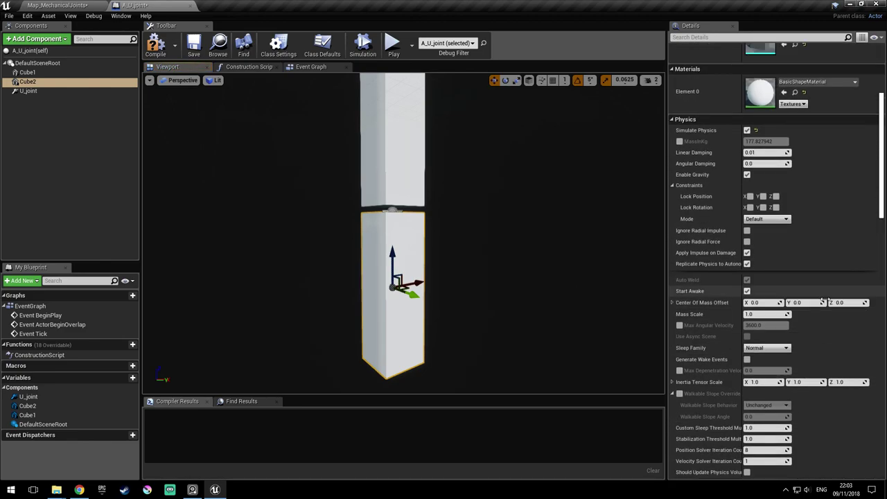
click(808, 187)
text(defa)
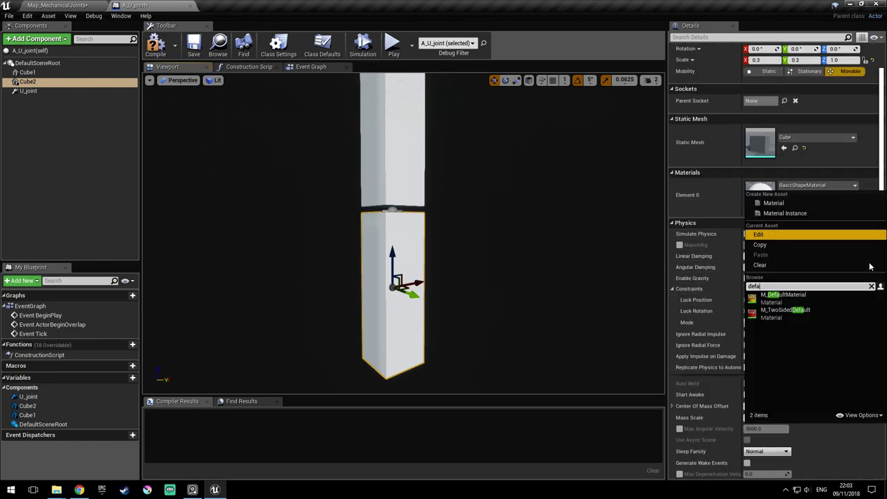
click(811, 297)
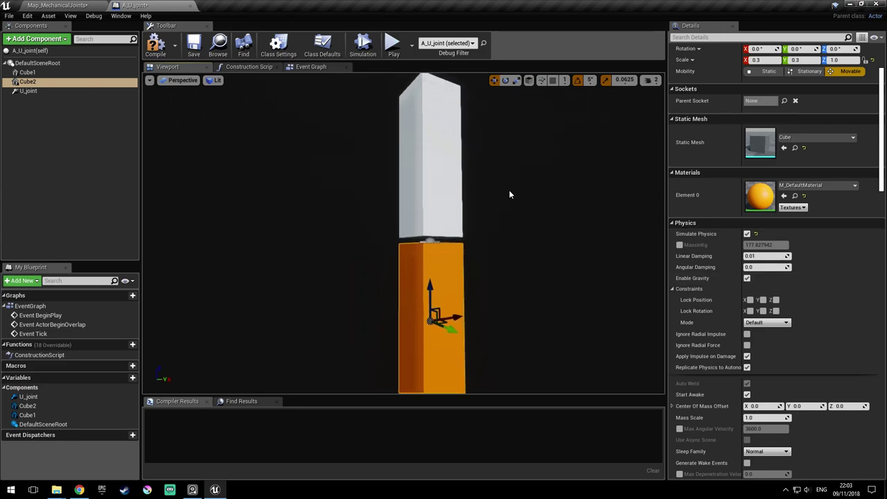
Examine the universal joint (d) U in the reference picture and compare its rotation axes with the two stacked cubes
right_drag(447, 273, 487, 257)
right_drag(506, 220, 509, 219)
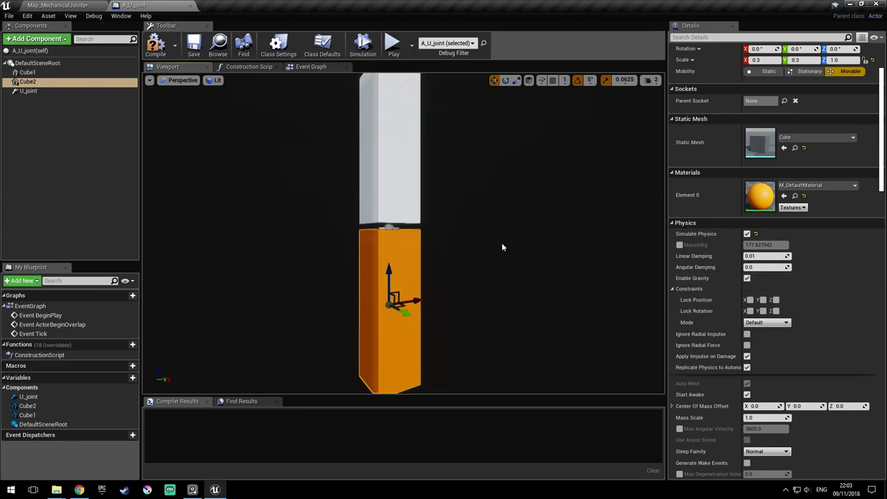
click(192, 489)
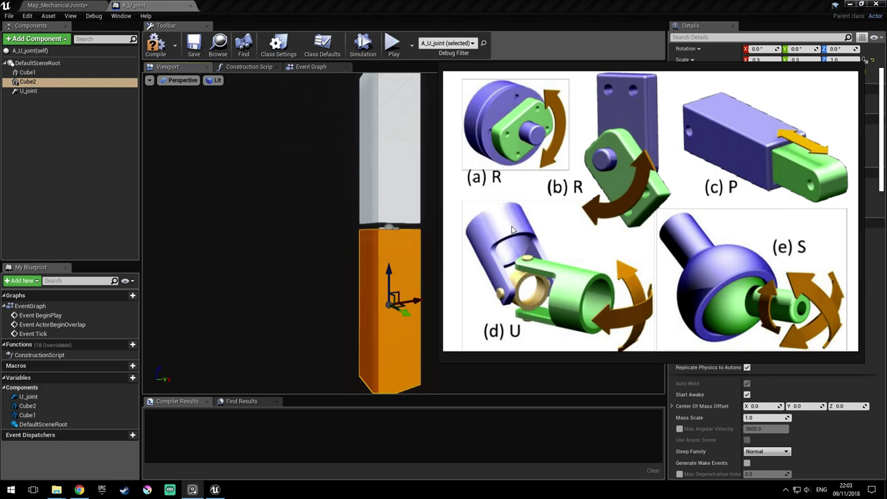
click(193, 489)
right_drag(377, 234, 416, 243)
right_drag(312, 281, 294, 267)
right_drag(347, 189, 345, 187)
right_drag(366, 276, 417, 314)
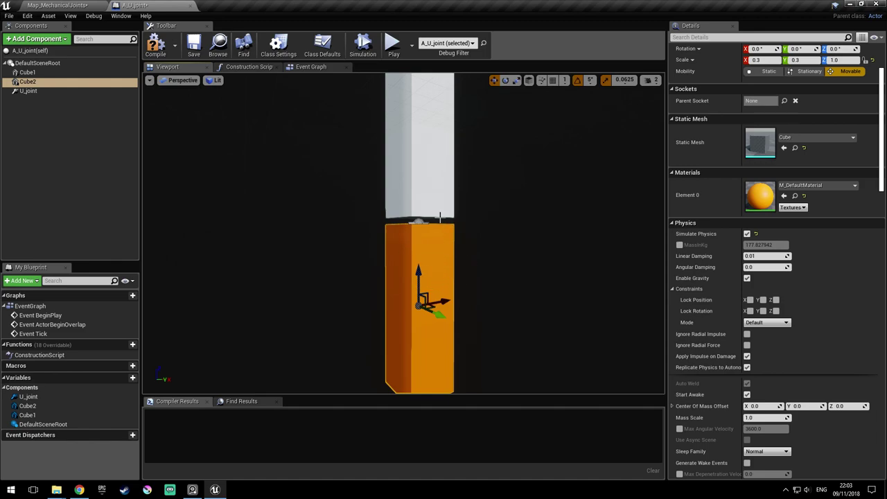
right_drag(437, 339, 454, 241)
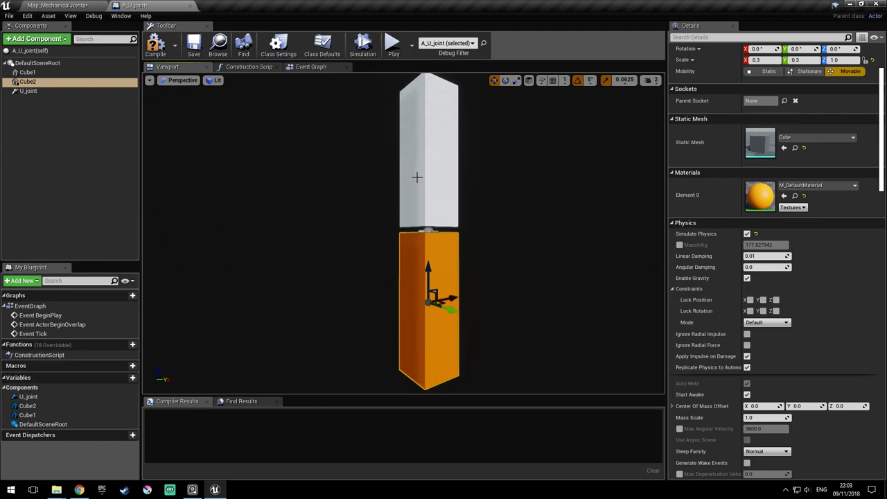
click(216, 485)
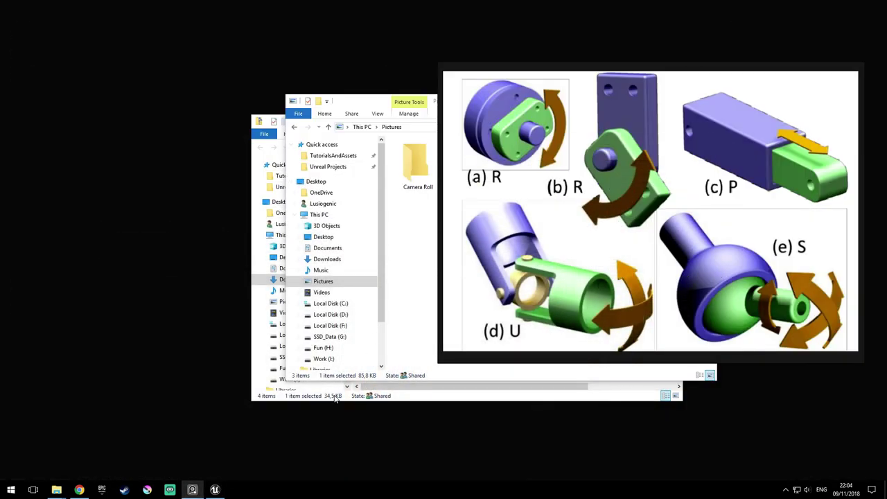
click(224, 490)
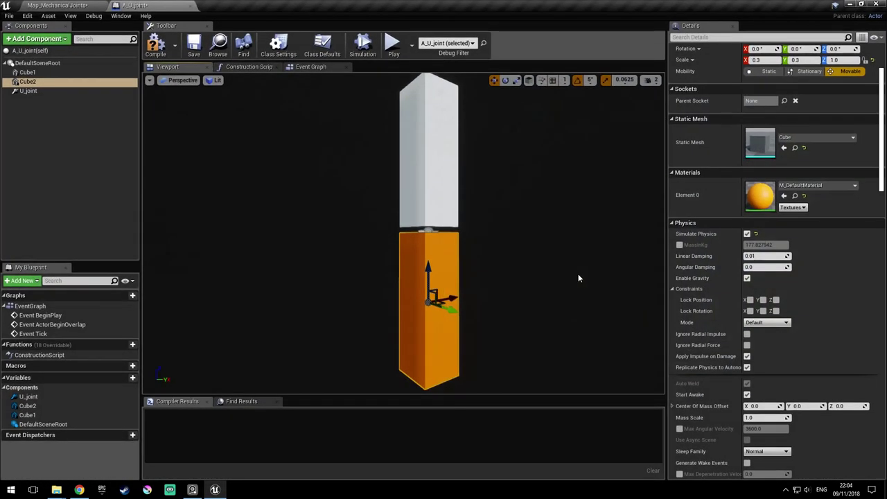
key(alt+Tab)
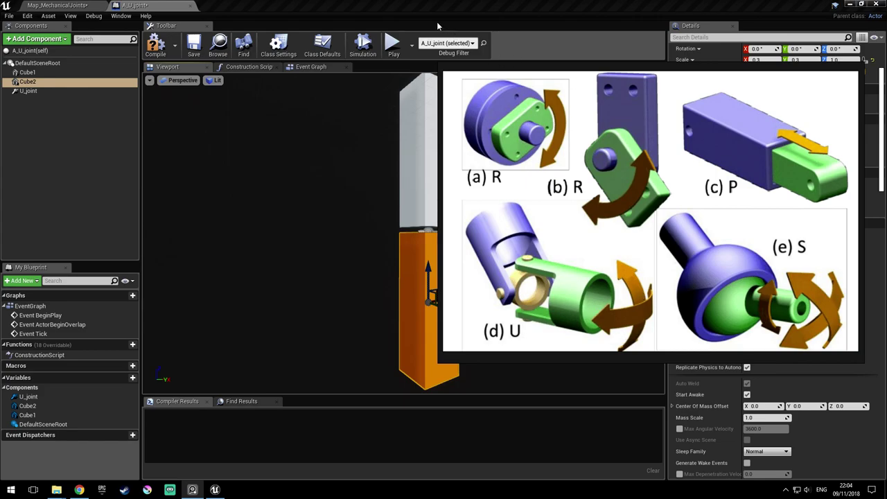
click(342, 7)
Select the U_joint constraint and set its Twist Motion to Free
right_drag(490, 283, 504, 272)
click(401, 256)
right_drag(426, 254, 411, 257)
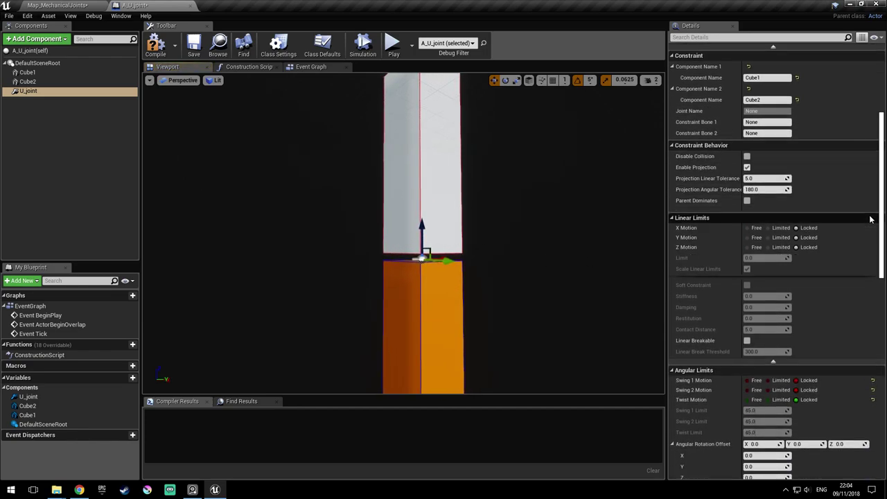
scroll(871, 218, down, 3)
right_drag(403, 233, 451, 275)
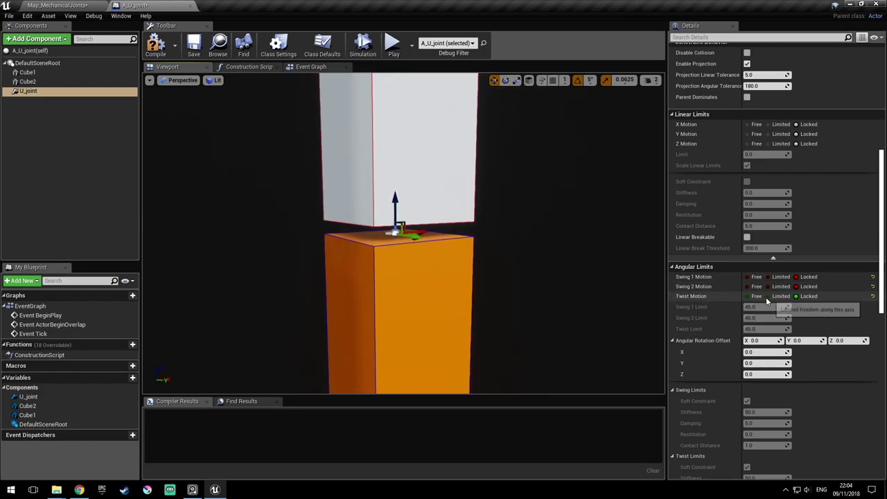
right_drag(396, 335, 449, 343)
right_drag(348, 340, 319, 332)
mouse_move(361, 180)
right_down()
mouse_move(374, 189)
mouse_move(371, 173)
right_up()
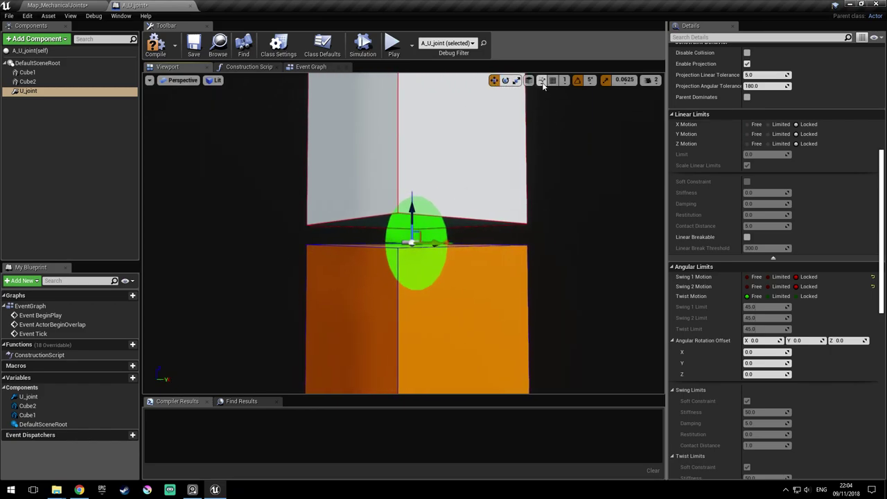
Rotate the U_joint constraint in pitch until its twist axis points straight down, and save the blueprint
alt+drag(421, 214, 431, 217)
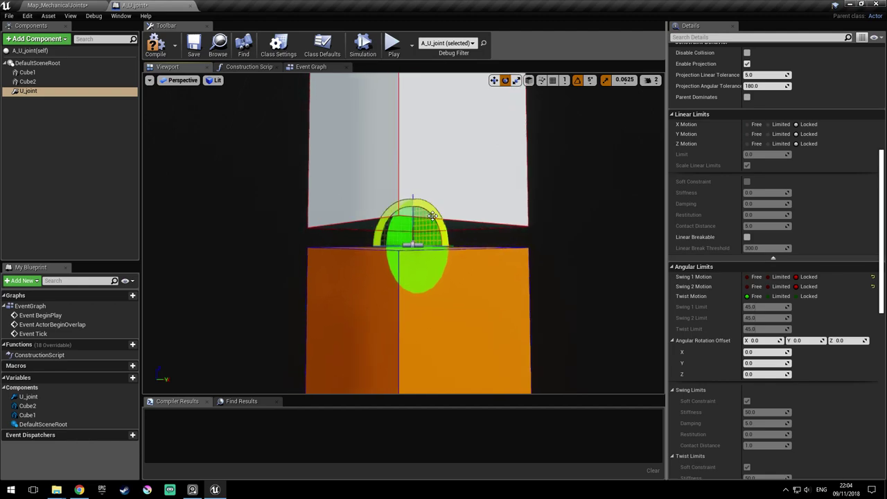
key(ctrl+z)
right_drag(443, 225, 411, 234)
click(421, 216)
alt+drag(435, 213, 421, 208)
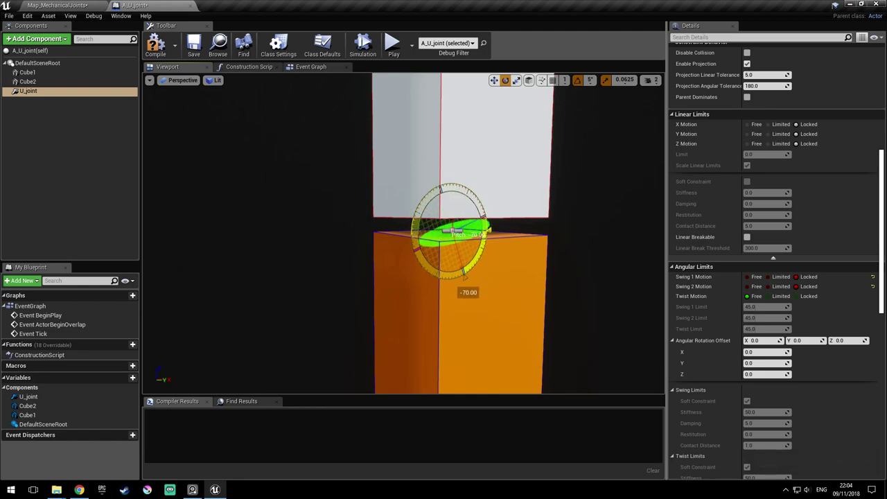
right_drag(461, 233, 509, 216)
key(ctrl+s)
click(493, 80)
alt+drag(484, 221, 429, 277)
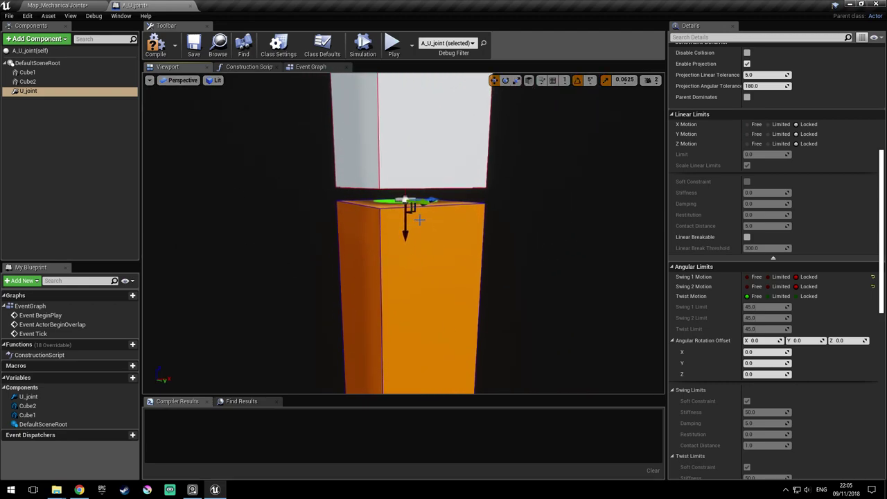
alt+drag(451, 230, 451, 235)
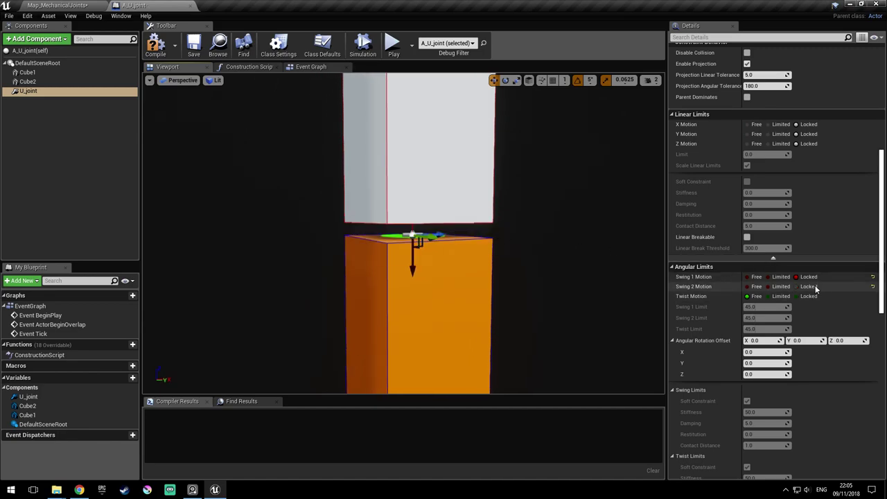
alt+drag(551, 299, 527, 294)
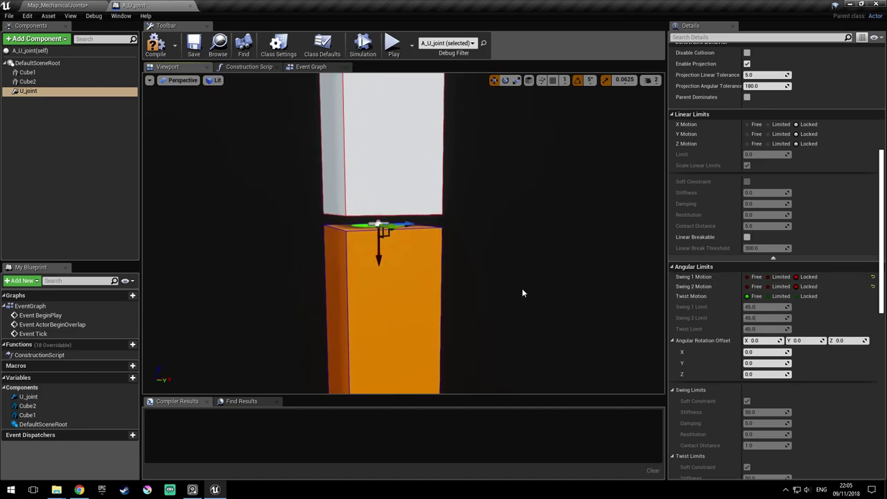
Set the U_joint constraint's Twist Motion to Locked and its Swing 1 and Swing 2 motions to Limited
click(802, 296)
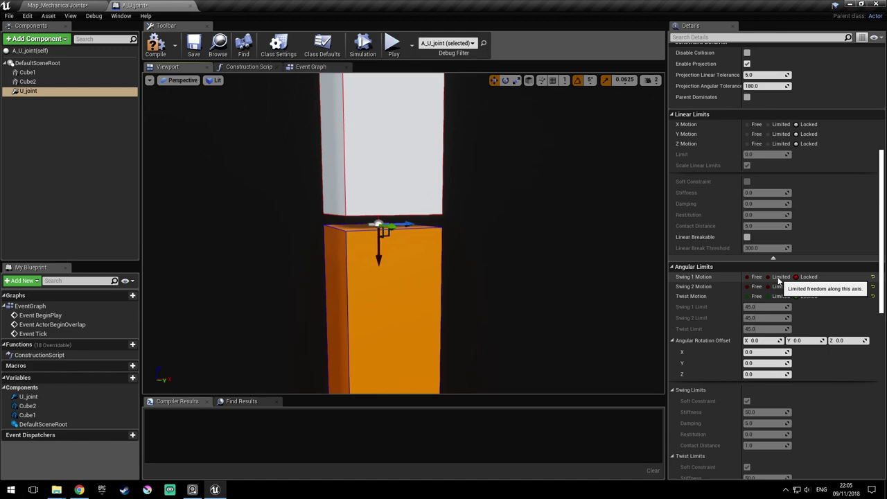
click(778, 278)
click(778, 288)
drag(484, 268, 490, 289)
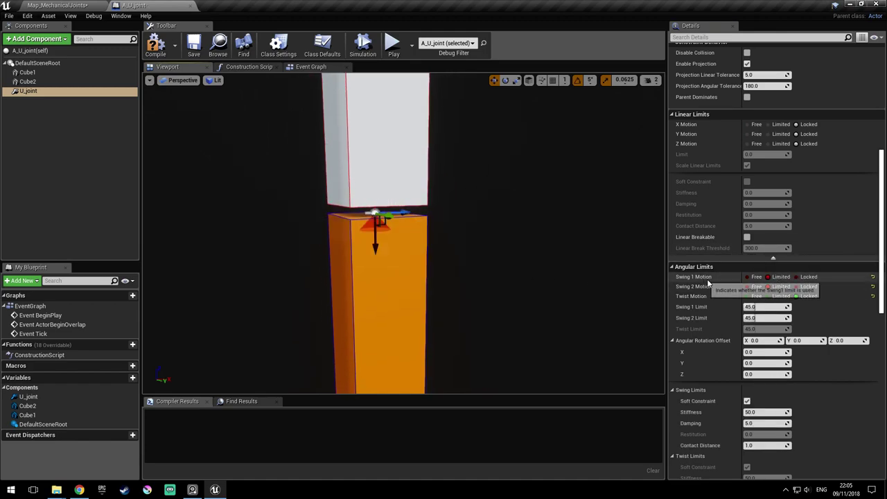
drag(496, 273, 461, 273)
Set the Swing 1 Limit and Swing 2 Limit of the U_joint constraint to 90
click(761, 307)
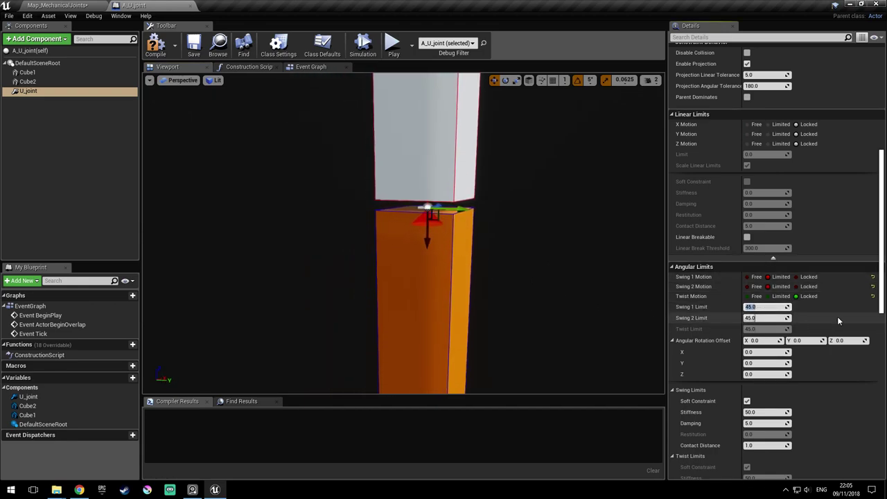
text(90)
key(Return)
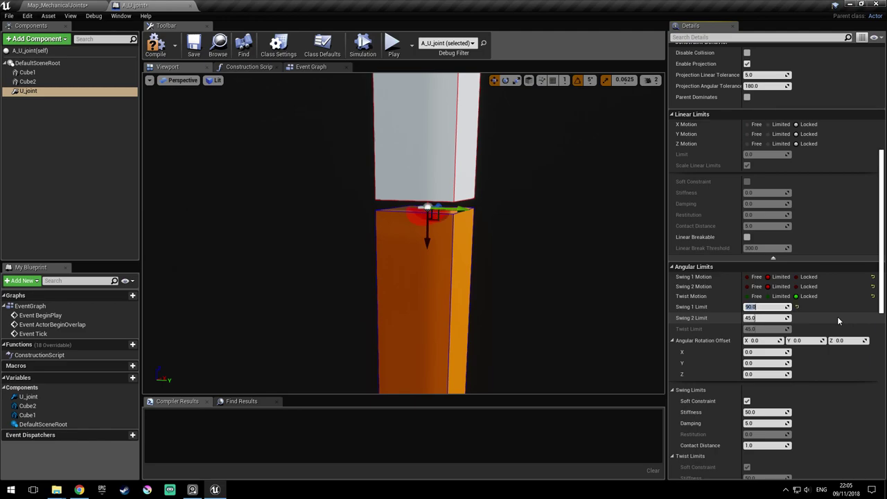
click(766, 316)
text(90)
click(768, 307)
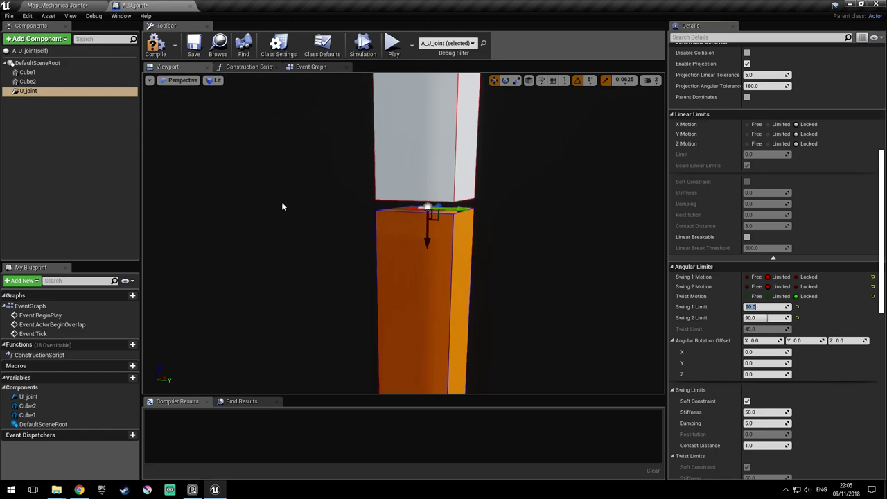
Examine the U_joint constraint's swing limit shape and axes in the gap between the cubes
right_drag(441, 269, 537, 261)
right_drag(596, 273, 622, 275)
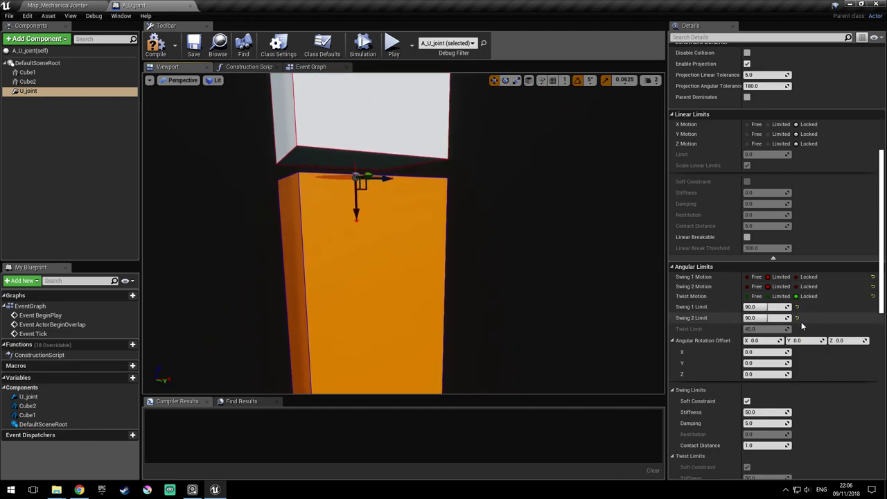
scroll(804, 397, down, 2)
scroll(804, 397, up, 1)
right_drag(595, 301, 554, 292)
right_drag(478, 211, 498, 217)
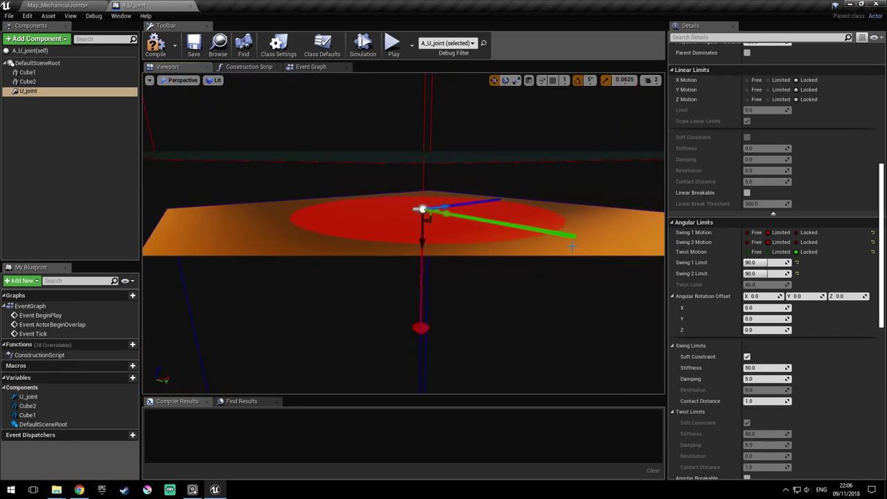
right_drag(563, 243, 591, 258)
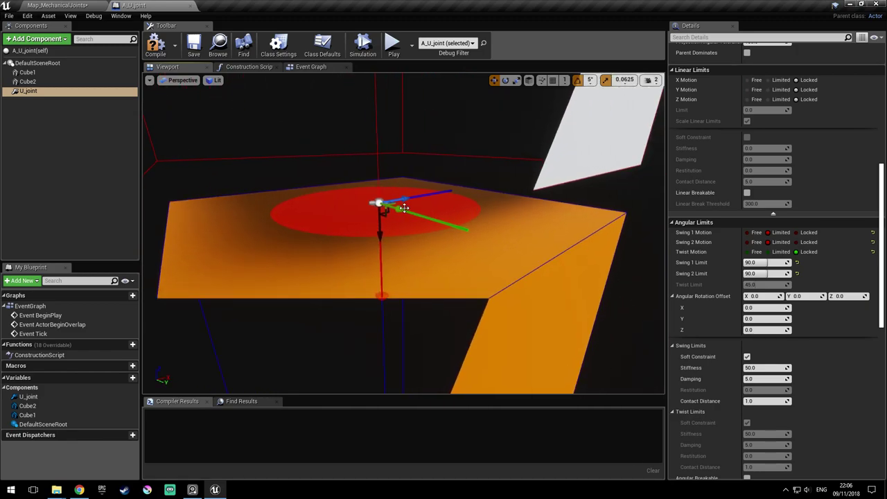
mouse_move(387, 219)
right_down()
mouse_move(371, 227)
mouse_move(373, 219)
right_up()
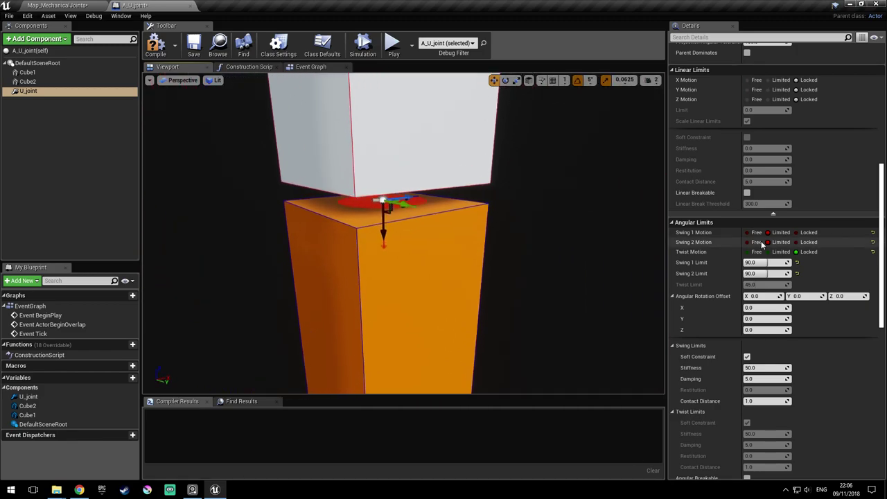
right_drag(554, 244, 529, 230)
Try locking the Swing 2 and Swing 1 motions in turn, return both to Limited, and save the blueprint
click(781, 242)
mouse_move(417, 246)
right_down()
mouse_move(420, 259)
mouse_move(417, 252)
right_up()
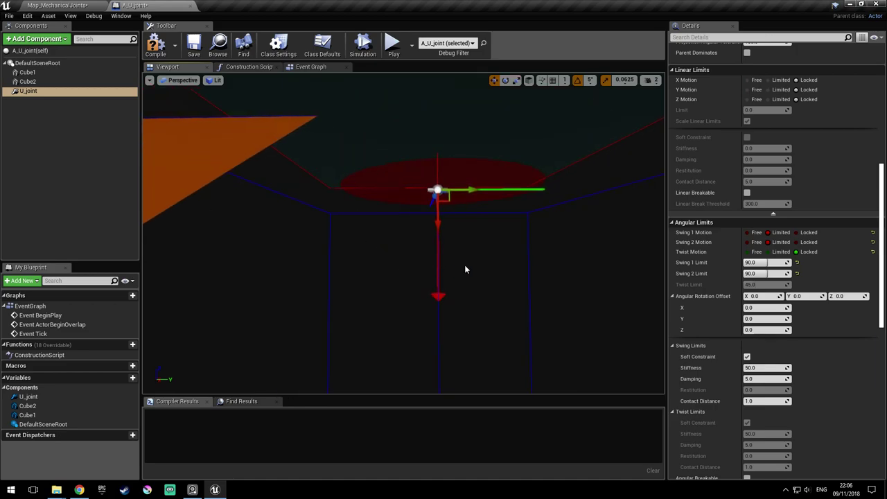
mouse_move(514, 192)
right_down()
mouse_move(521, 208)
mouse_move(515, 192)
mouse_move(530, 194)
mouse_move(521, 188)
right_up()
key(ctrl+s)
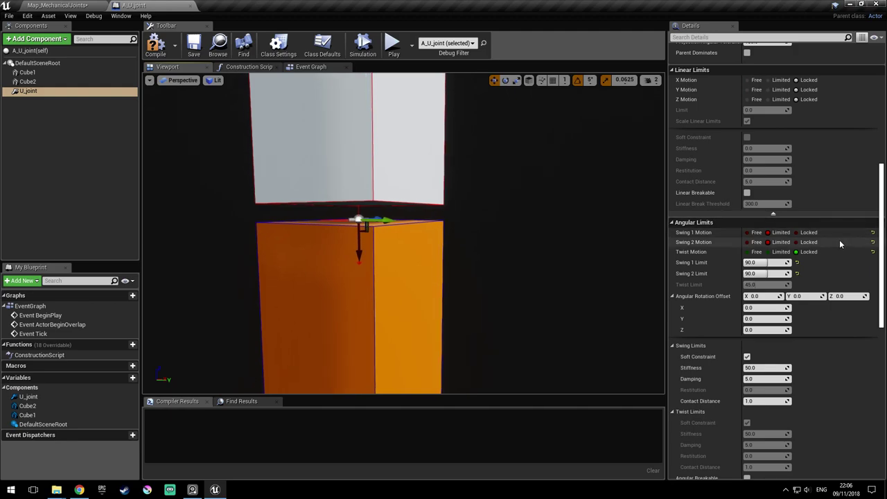
click(811, 243)
mouse_move(441, 202)
right_down()
mouse_move(435, 198)
mouse_move(441, 203)
right_up()
right_drag(492, 174, 370, 206)
click(812, 233)
click(768, 242)
click(784, 234)
right_drag(426, 210, 381, 212)
right_drag(452, 214, 447, 208)
key(s)
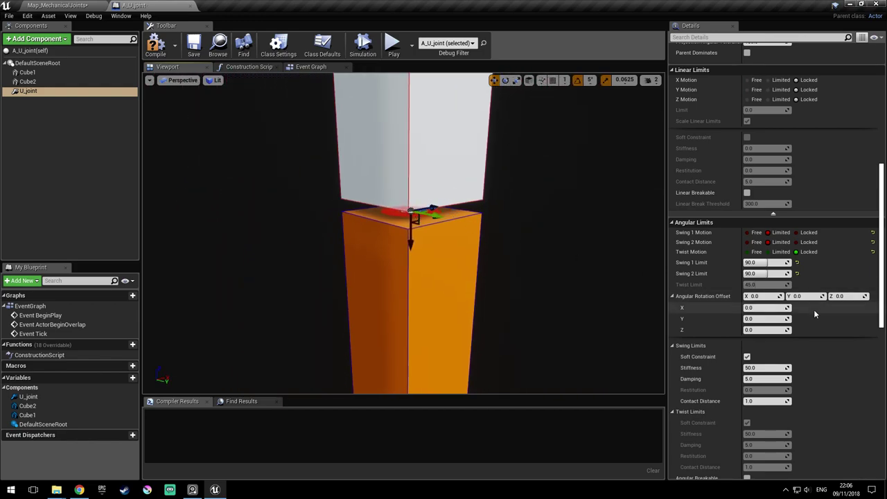
Set the U_joint constraint's Angular Drive Mode to Twist and Swing
scroll(842, 312, down, 10)
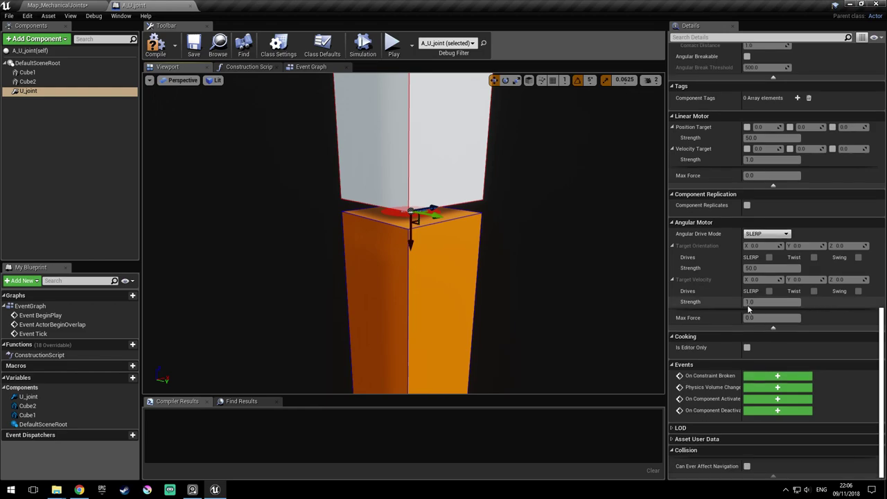
click(765, 233)
click(762, 253)
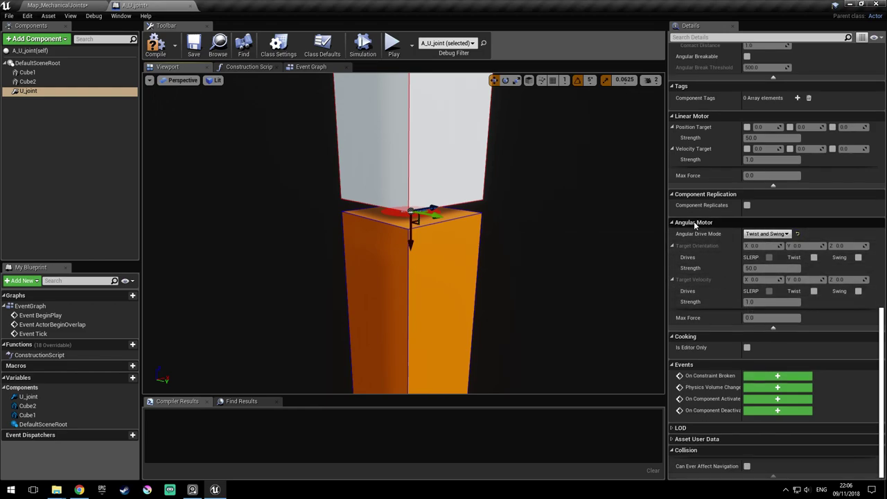
scroll(866, 321, up, 6)
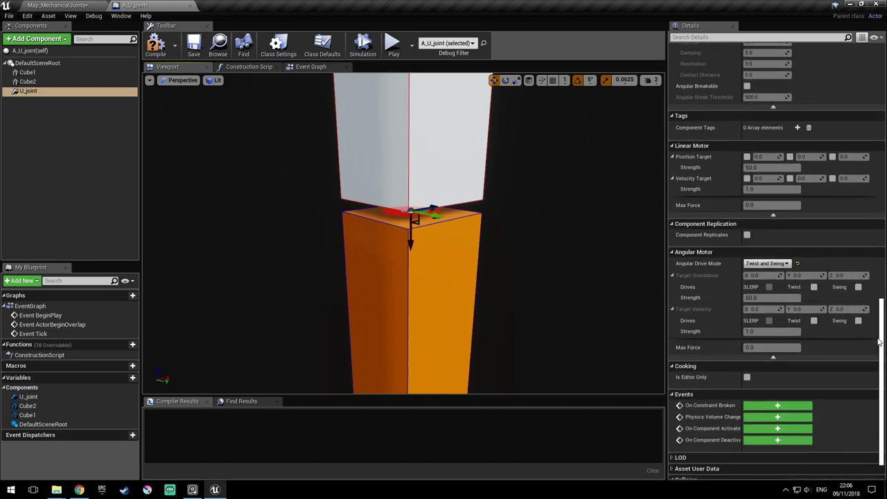
Enable the Swing drive for the U_joint constraint's angular Target Velocity, and compile and save the blueprint
scroll(868, 337, up, 2)
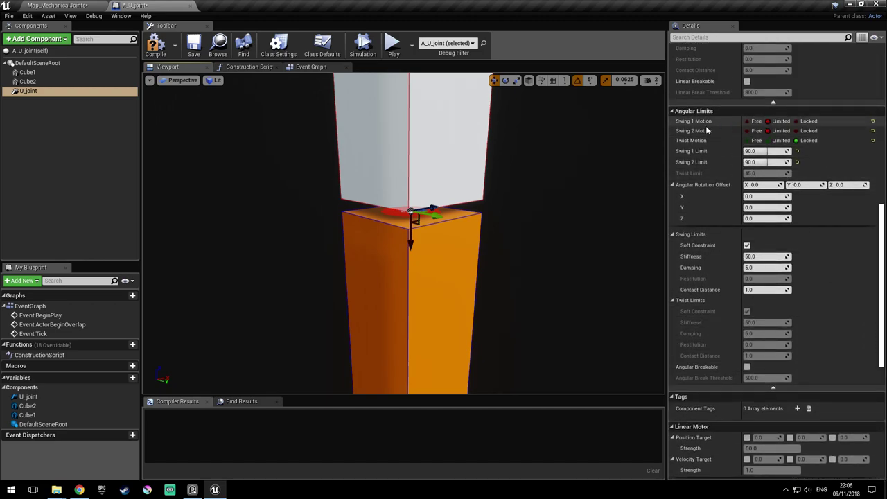
scroll(827, 187, down, 8)
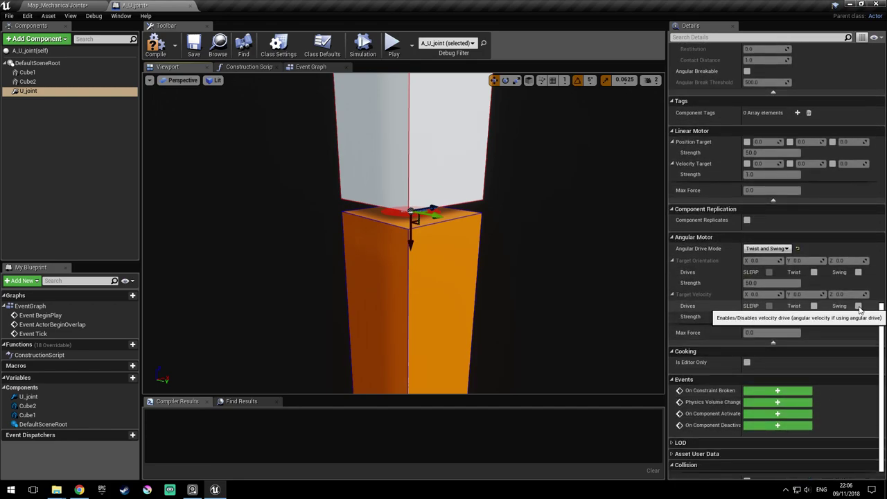
click(858, 305)
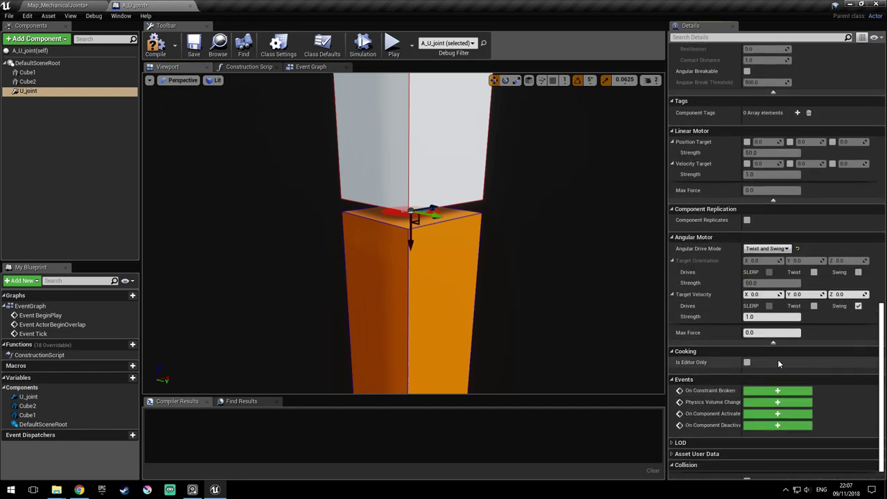
click(157, 47)
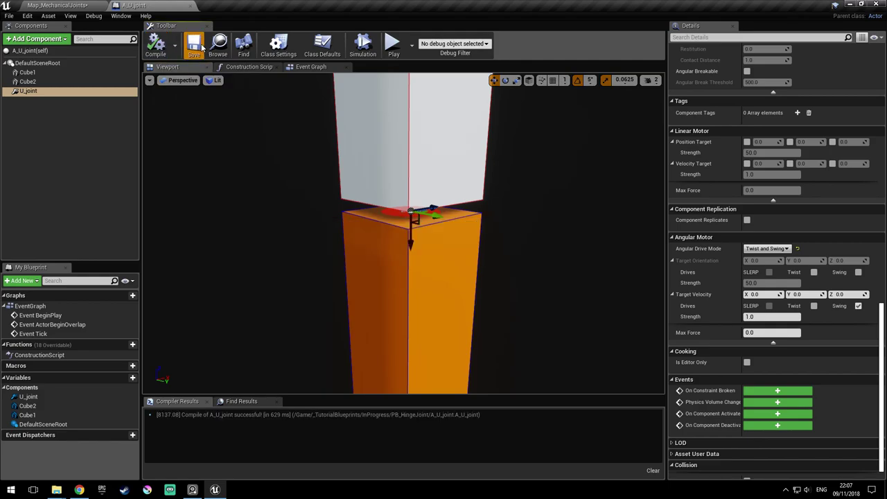
Play the Map_MechanicalJoints level, push the universal joint's lower orange cube from different sides, and stop the play session
click(76, 7)
click(429, 35)
click(526, 133)
key(s)
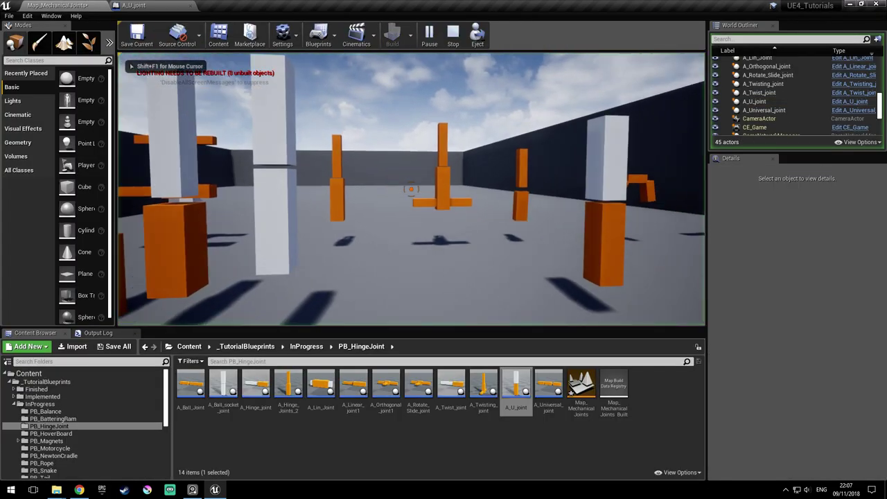
key(d)
key(w)
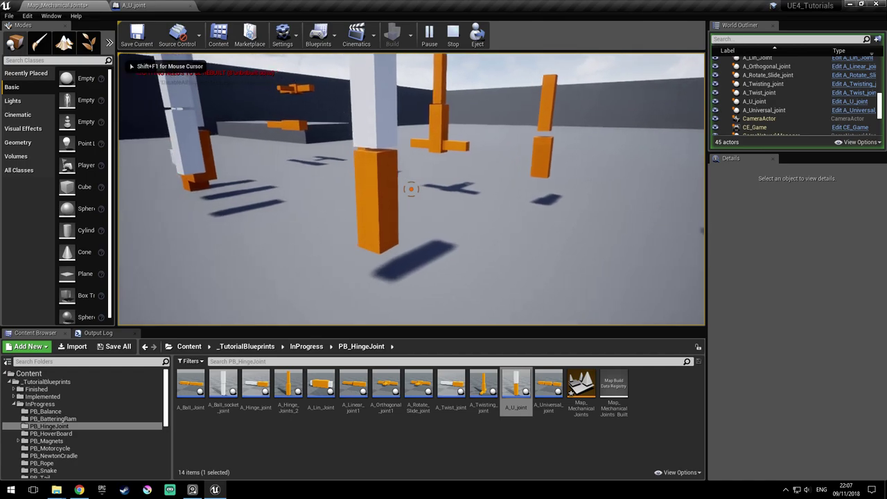
key(a)
click(411, 189)
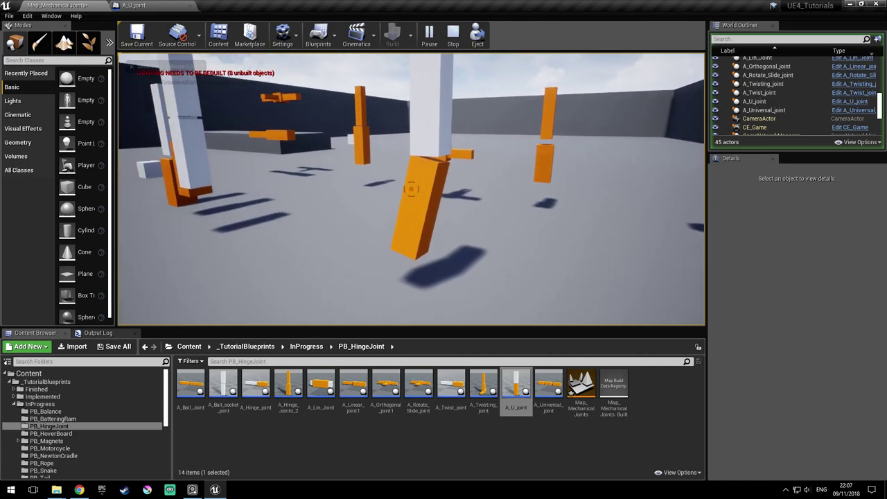
key(a)
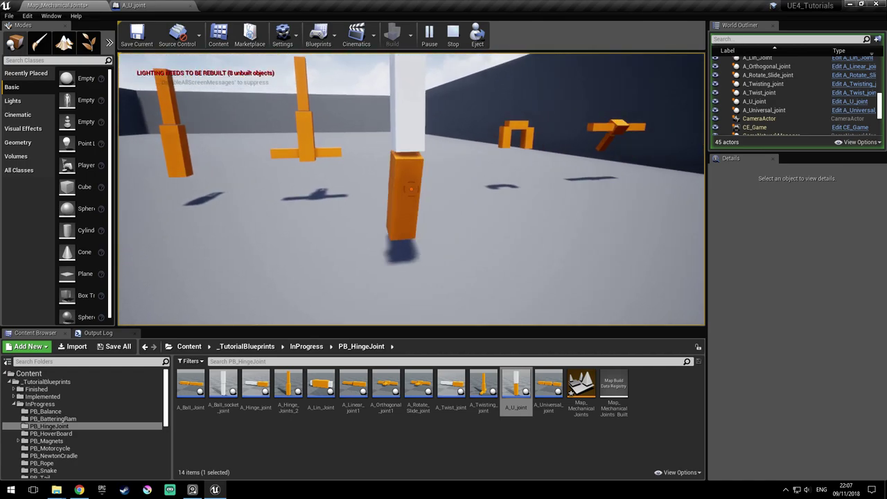
key(Escape)
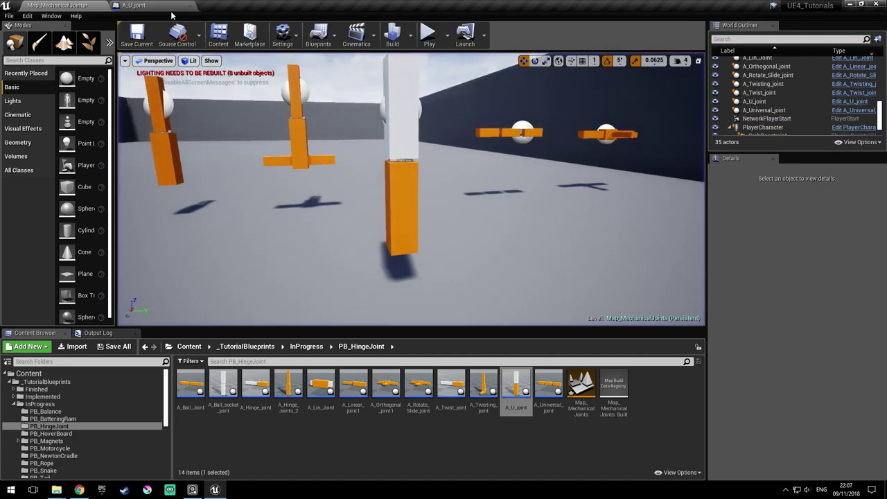
In the A_U_joint blueprint, filter the constraint's details for "colli" and enable Disable Collision
click(166, 7)
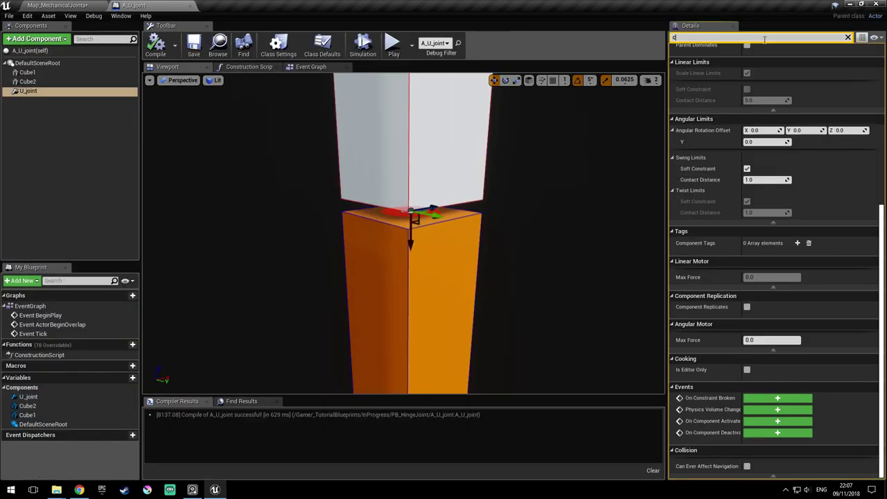
text(colli)
click(746, 61)
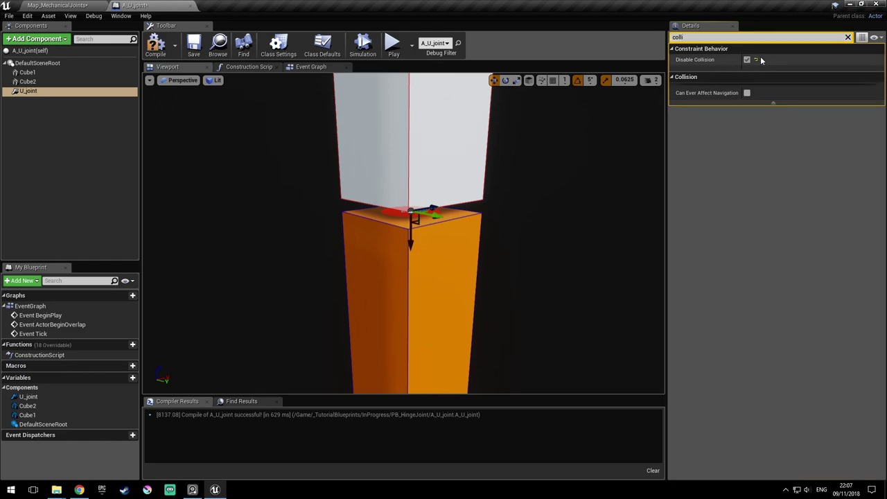
right_drag(432, 223, 335, 198)
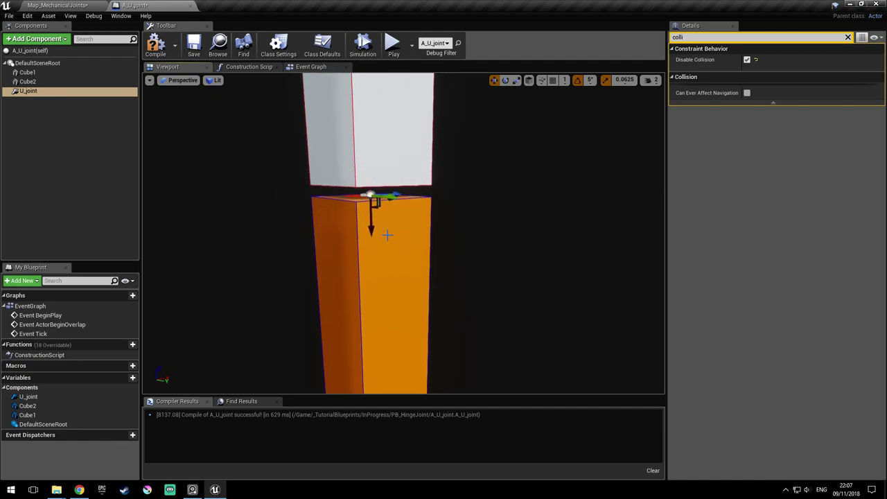
right_drag(409, 242, 387, 232)
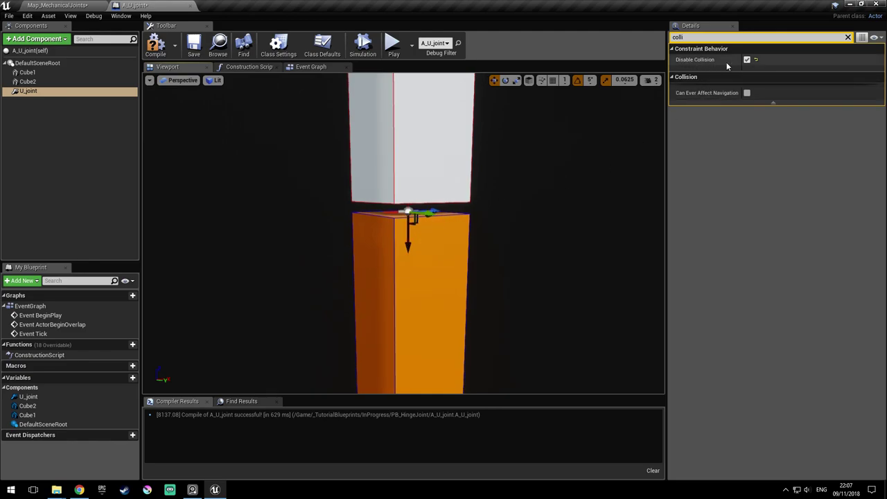
Turn off Disable Collision on the U_joint constraint, and compile and save the blueprint
click(746, 59)
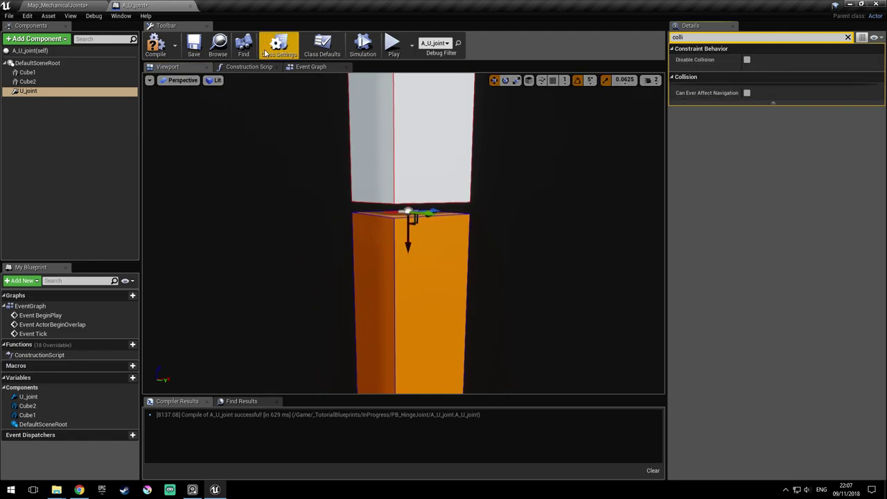
click(155, 54)
click(195, 49)
Play the level to test how the universal joint's lower cube swings with collision between the cubes, and stop
click(61, 6)
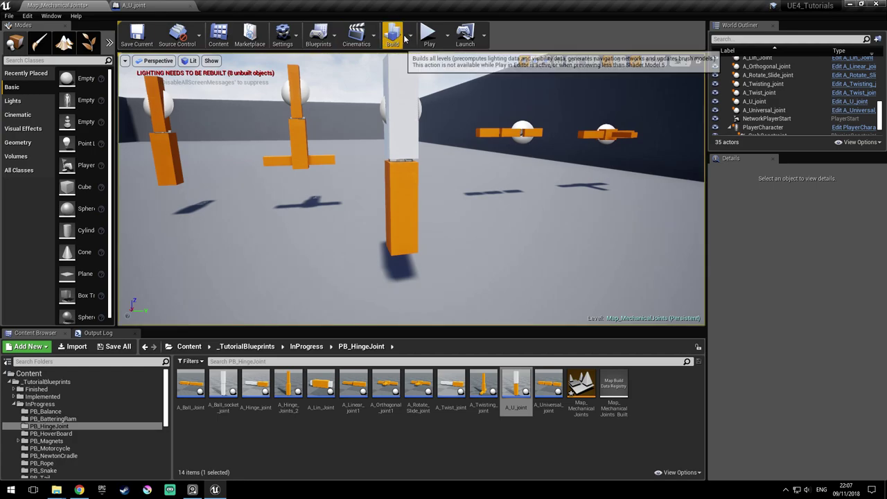
click(440, 47)
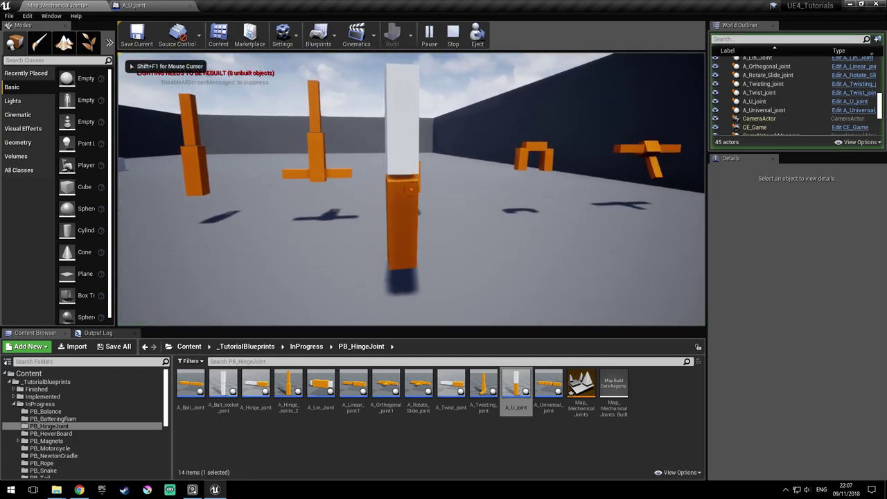
key(a)
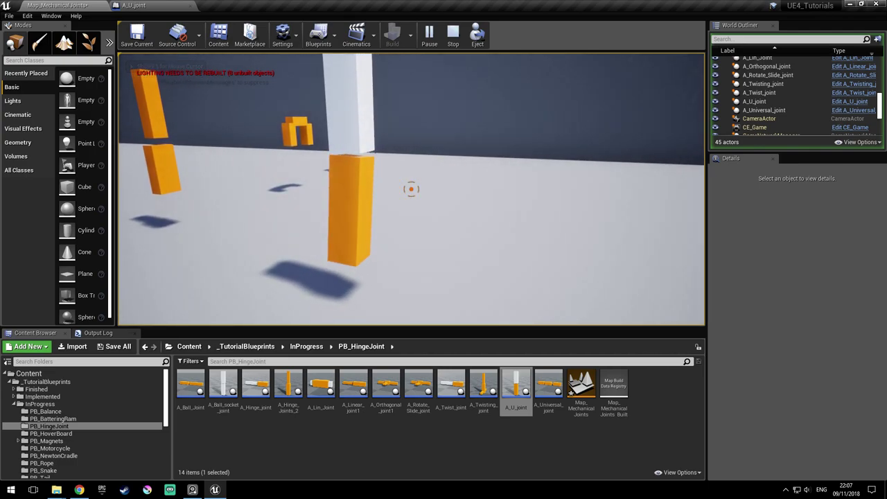
key(d)
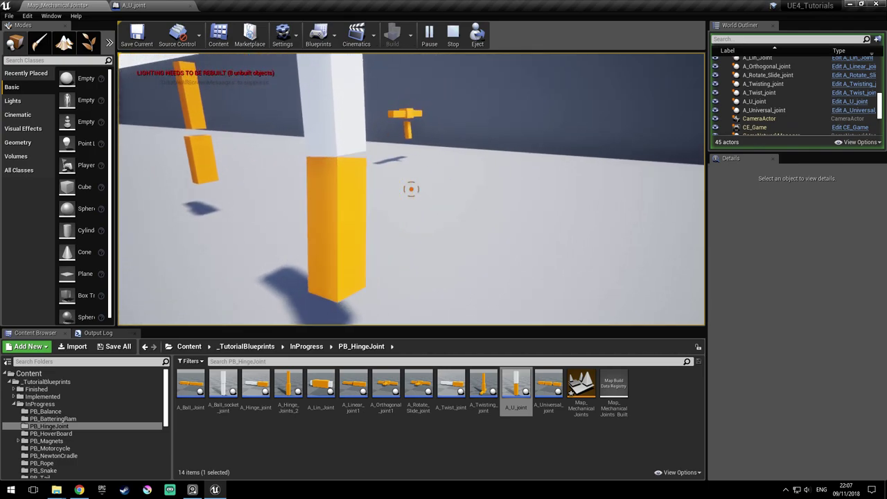
key(d)
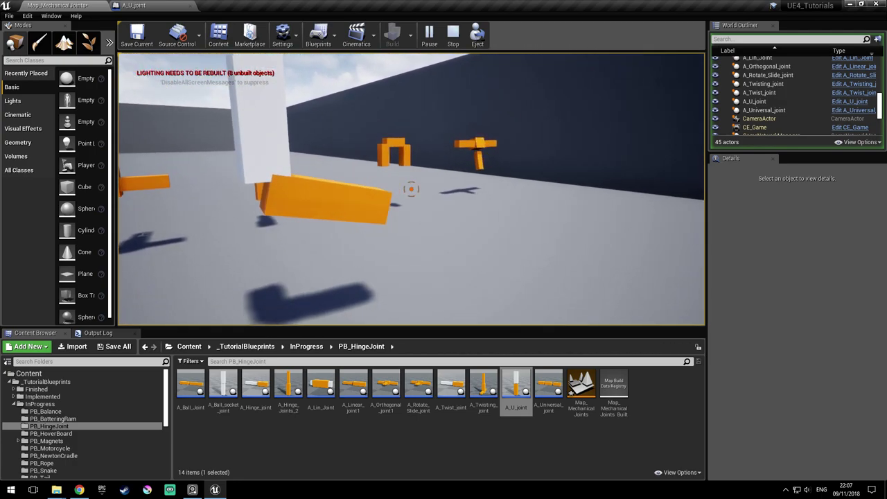
key(Escape)
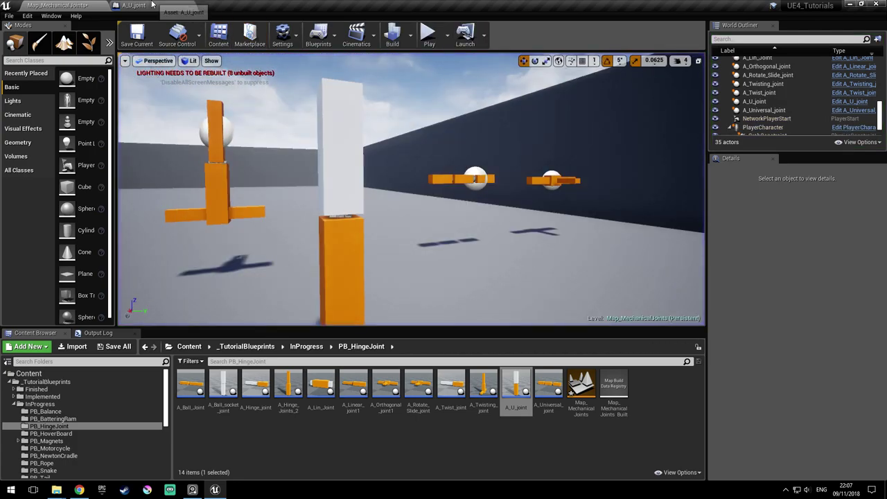
Return to the A_U_joint blueprint and enable Disable Collision on the U_joint constraint again
click(150, 5)
right_drag(464, 214, 369, 231)
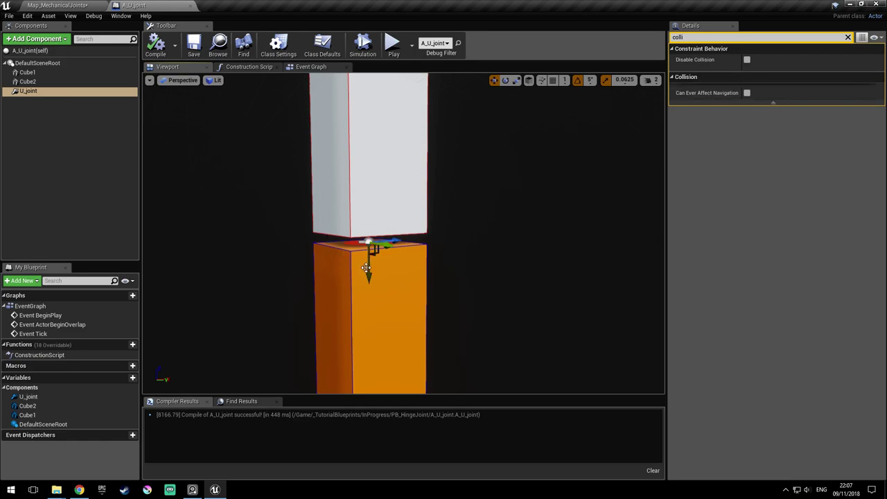
right_drag(374, 253, 360, 254)
click(746, 60)
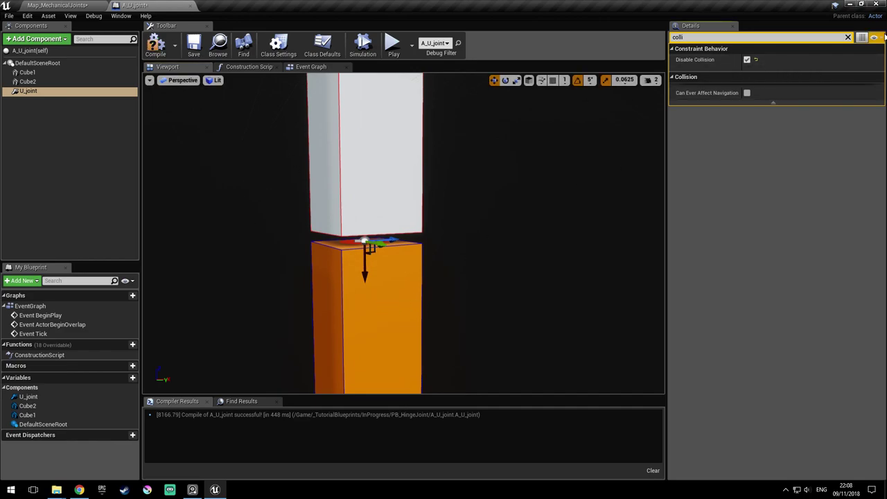
Clear the details filter to review the U_joint constraint's angular limits, and compile and save the blueprint
click(848, 37)
scroll(816, 228, down, 6)
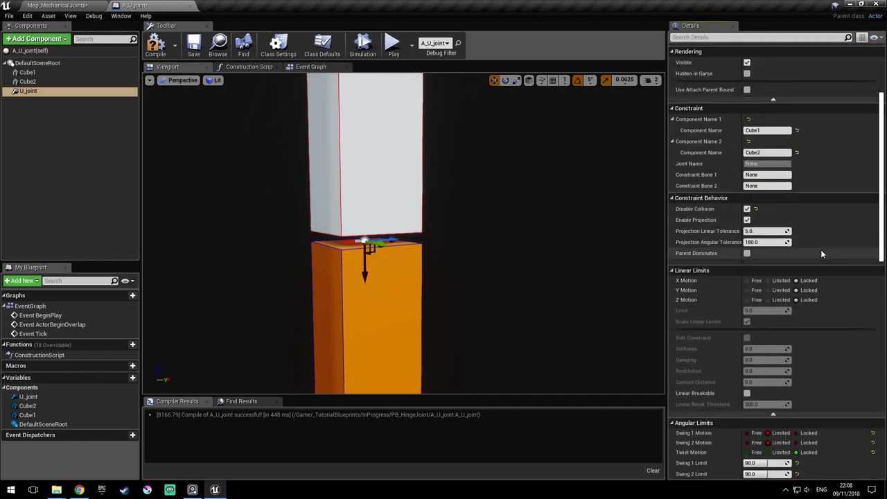
scroll(815, 230, down, 3)
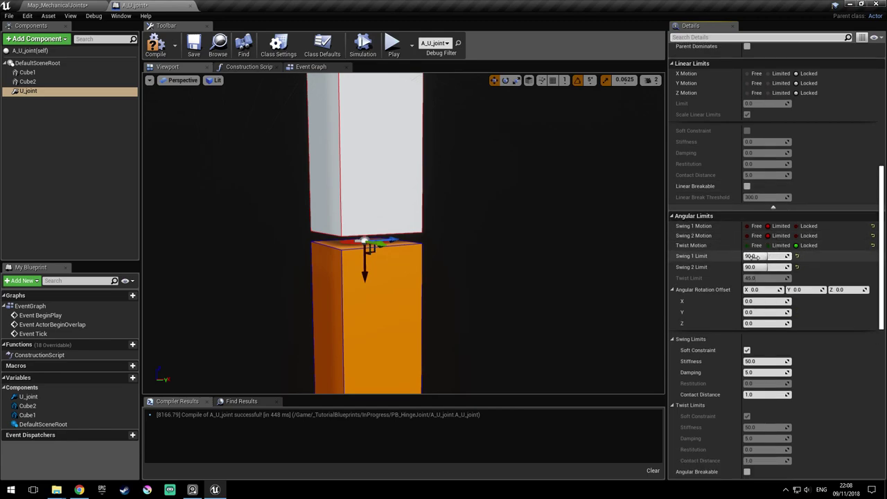
right_drag(462, 220, 489, 219)
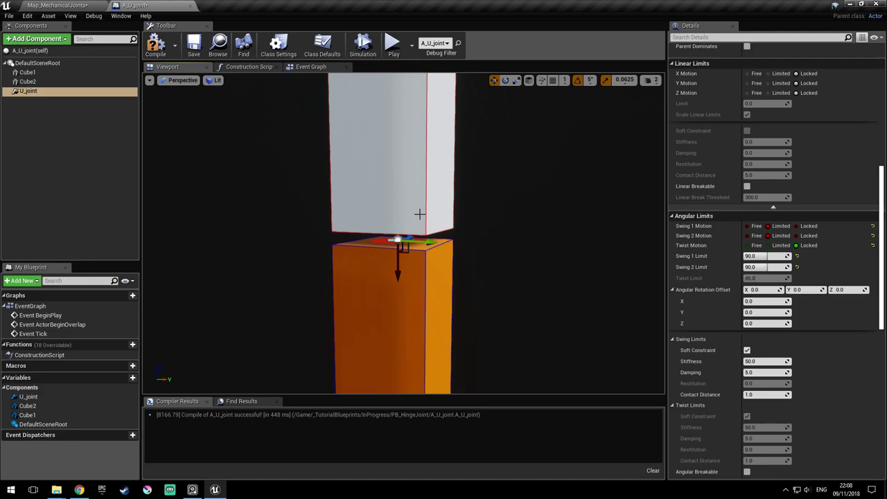
right_drag(452, 219, 423, 220)
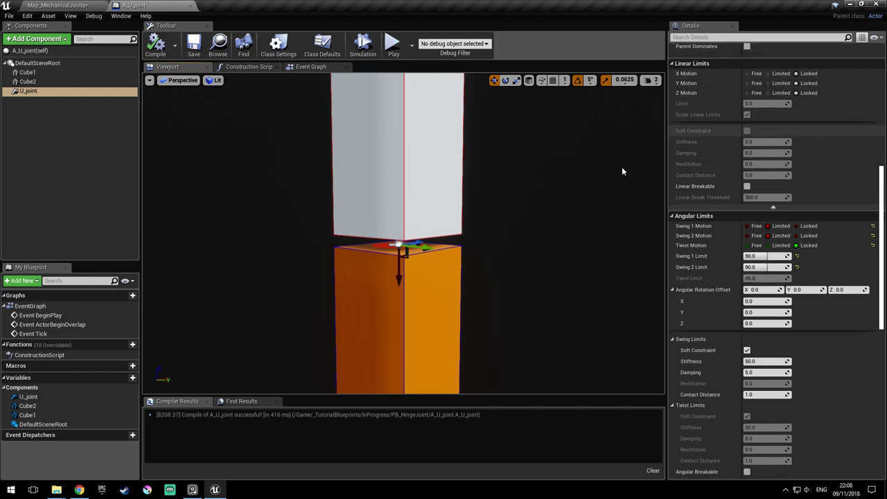
right_drag(512, 231, 521, 231)
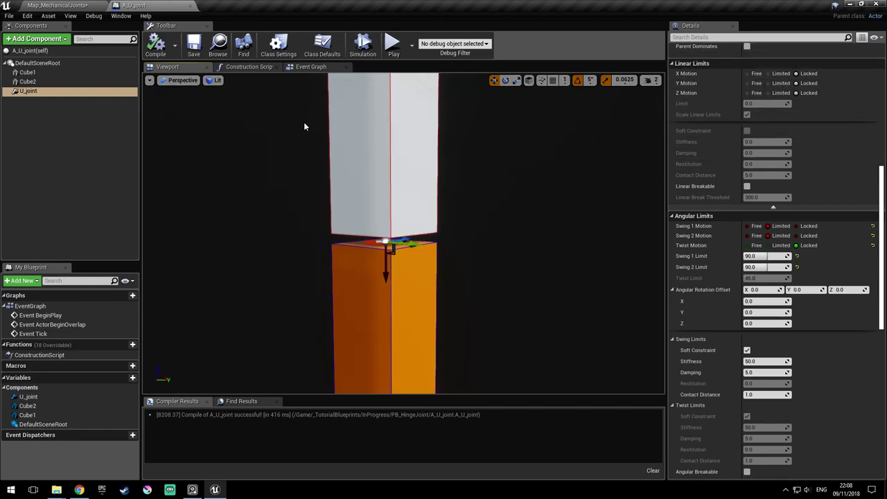
Save the Map_MechanicalJoints level and play it to test the universal joint's swinging with collision disabled
click(57, 6)
key(ctrl+s)
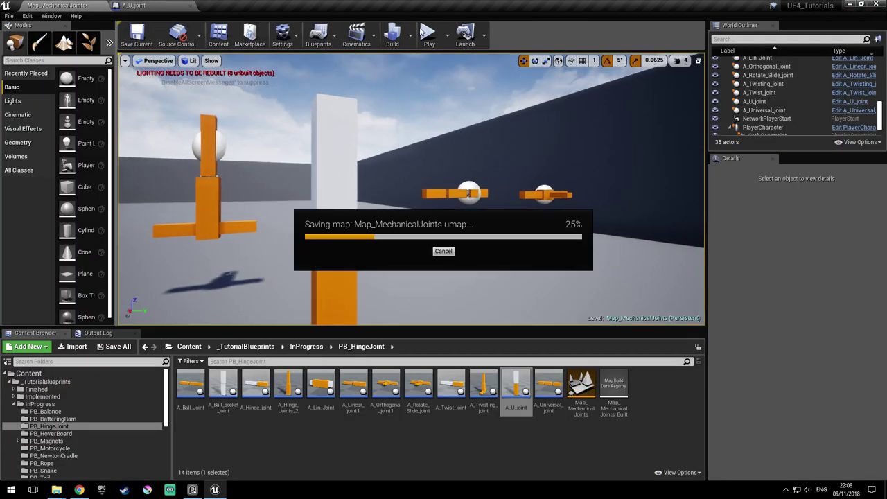
click(430, 35)
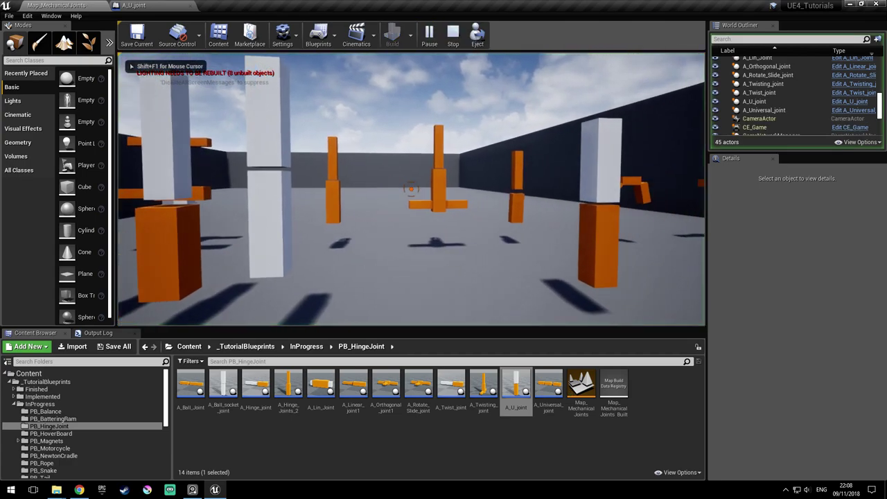
key(d)
click(411, 189)
key(d)
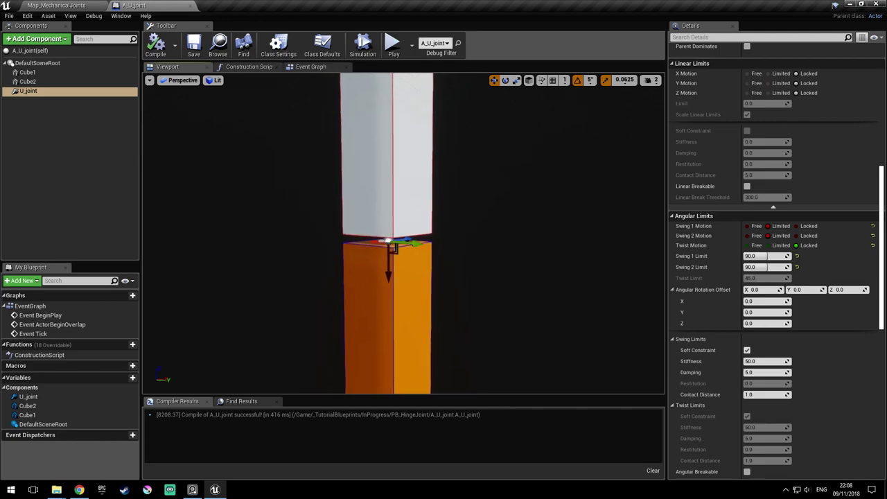
Enable Simulate Physics on the upper white cube, Cube1, in the A_U_joint blueprint
click(38, 62)
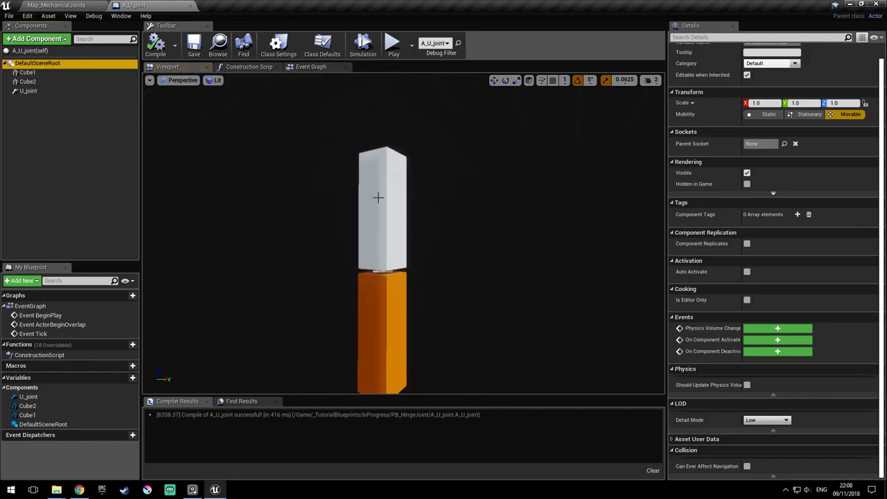
click(378, 198)
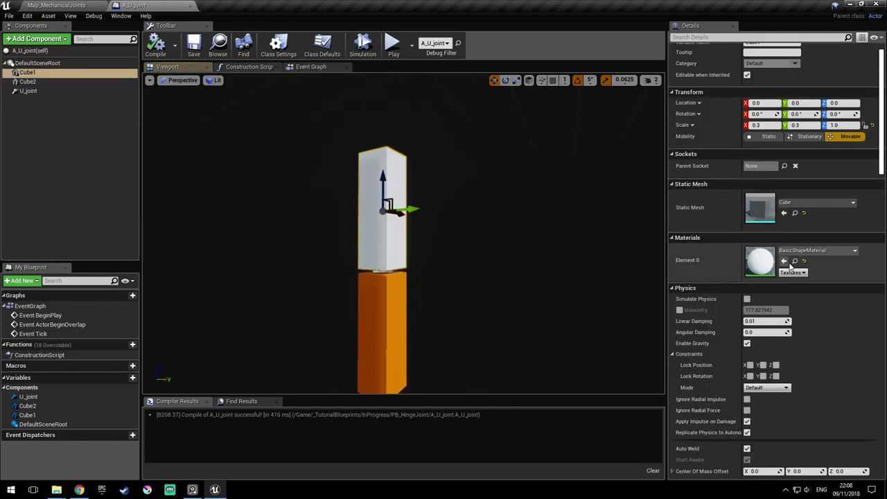
click(747, 299)
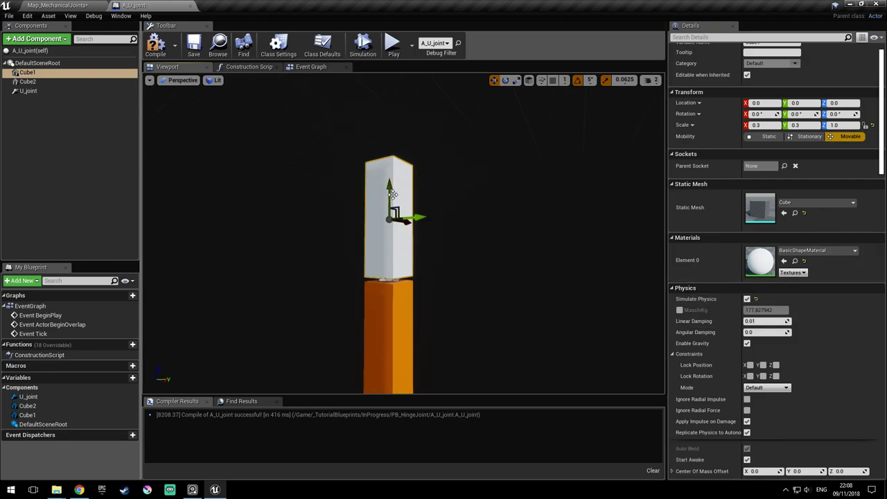
Add a Physics Constraint component under DefaultSceneRoot in the A_U_joint blueprint and name it Anchor
click(37, 62)
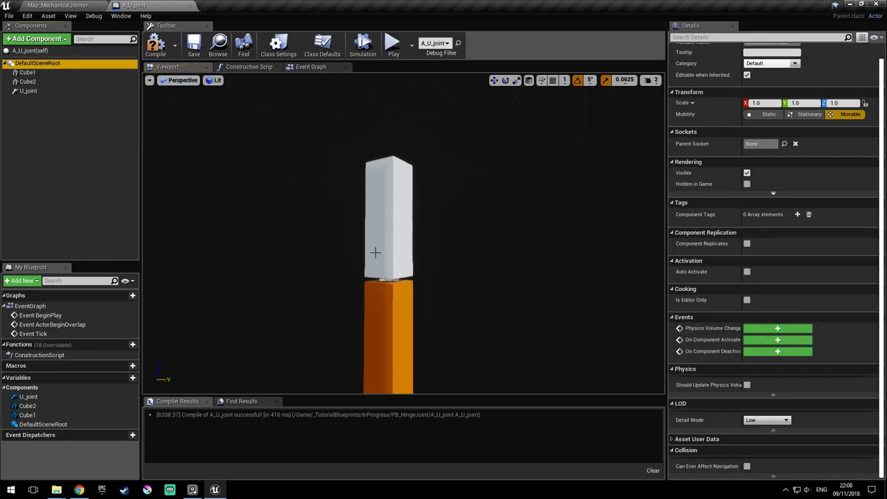
click(36, 39)
text(physics)
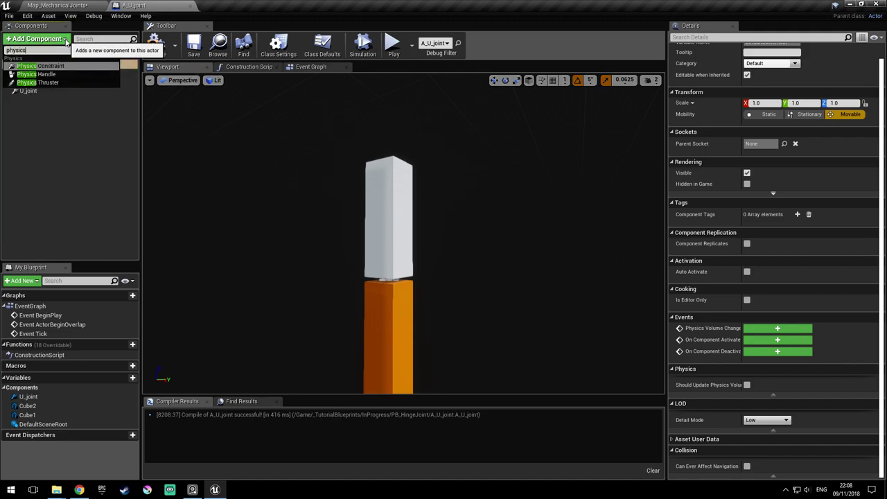
key(Return)
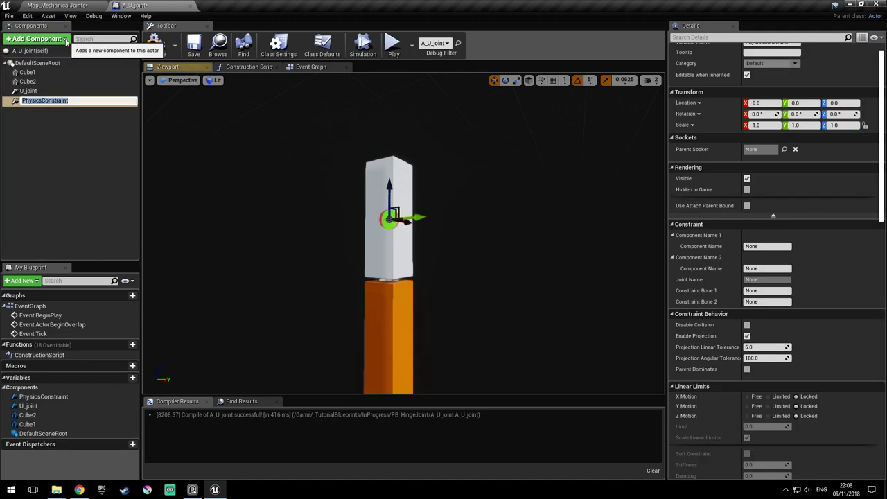
text(A)
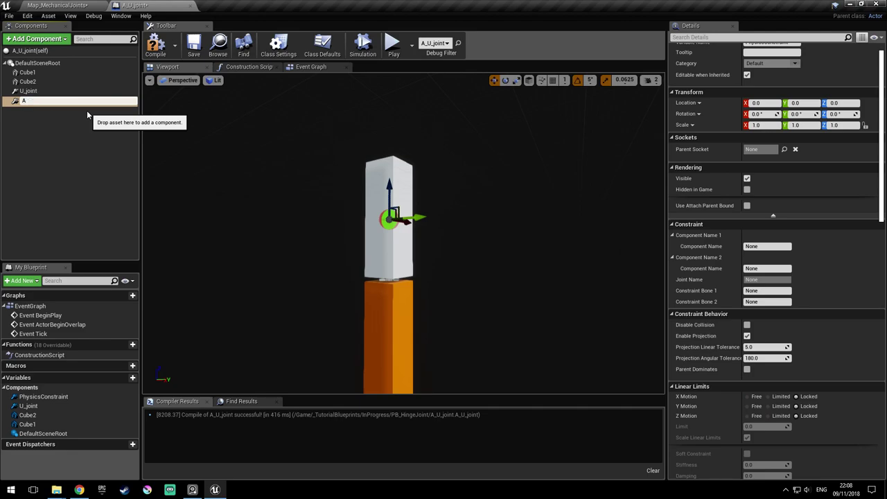
text(nchor)
key(Return)
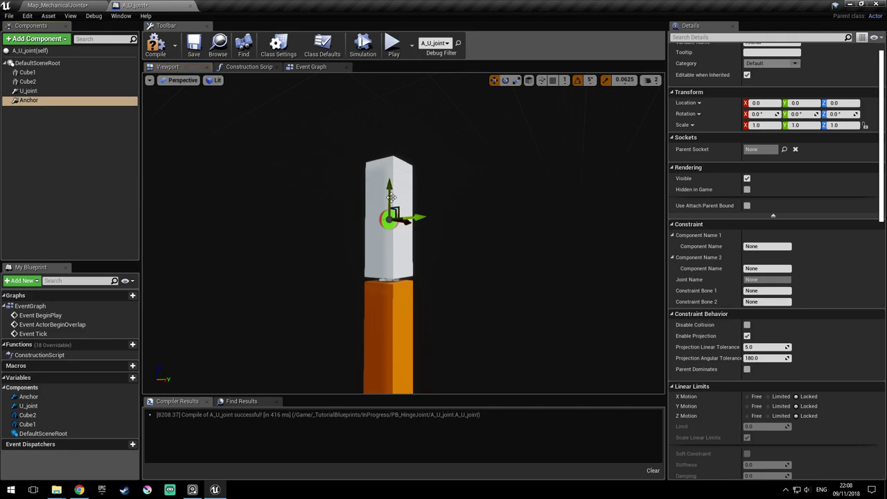
Set the Component Name 2 of the Anchor constraint to Cube1, leaving Component Name 1 empty
scroll(798, 247, down, 2)
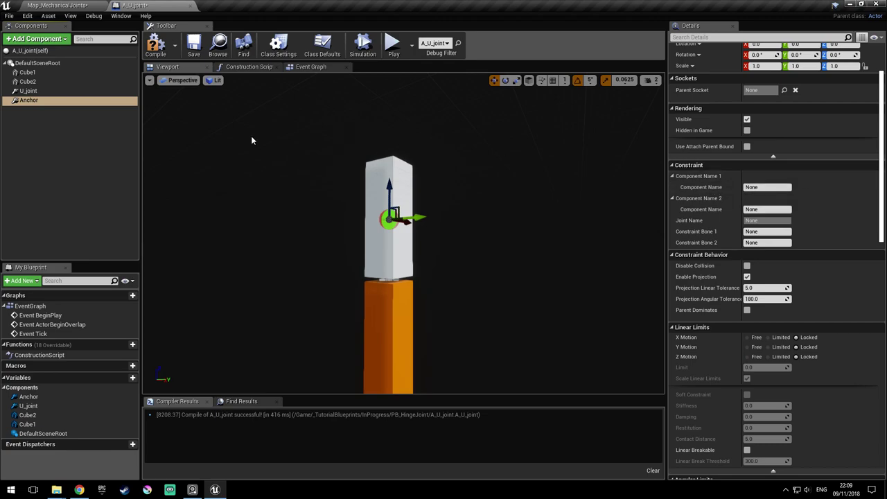
mouse_move(25, 64)
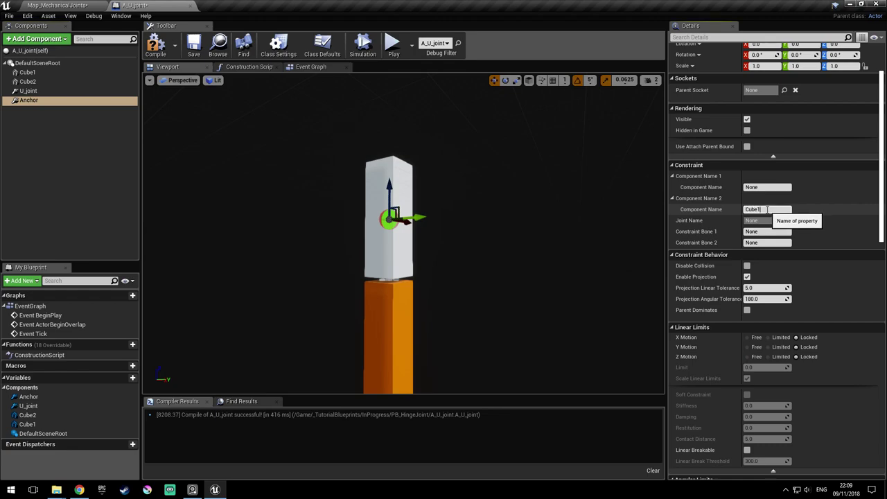
right_drag(367, 192, 383, 215)
scroll(838, 283, down, 5)
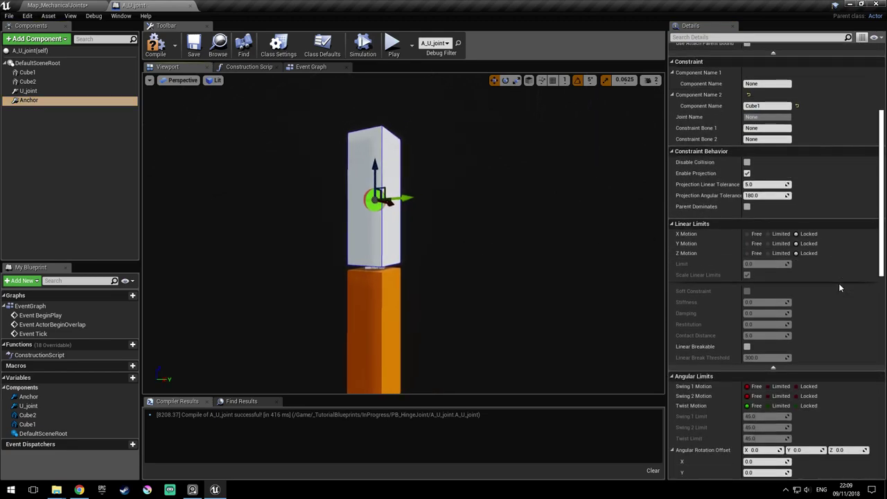
Lock the Anchor constraint's Swing 1 and Swing 2 motion and leave its Twist Motion set to Free
scroll(838, 281, down, 3)
right_drag(568, 234, 495, 251)
drag(524, 187, 320, 254)
mouse_move(457, 216)
right_down()
mouse_move(454, 197)
mouse_move(463, 208)
mouse_move(450, 203)
right_up()
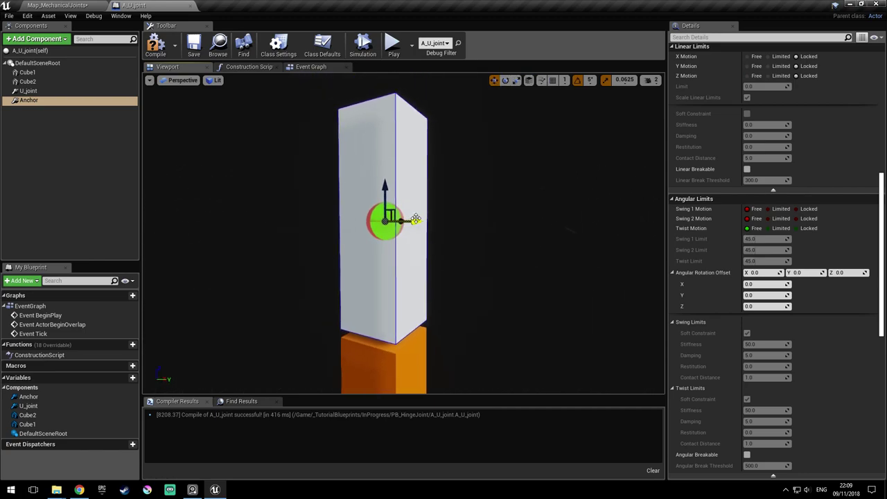
click(809, 210)
click(809, 219)
click(808, 229)
right_drag(512, 221, 499, 241)
click(779, 228)
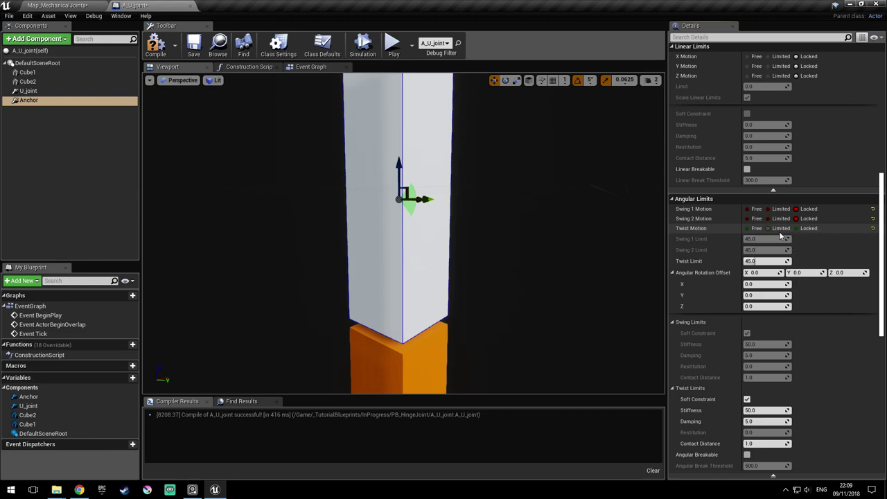
click(747, 227)
Rotate the Anchor constraint about -90° around the Y axis so its twist axis points down along the cubes
right_drag(463, 170, 376, 163)
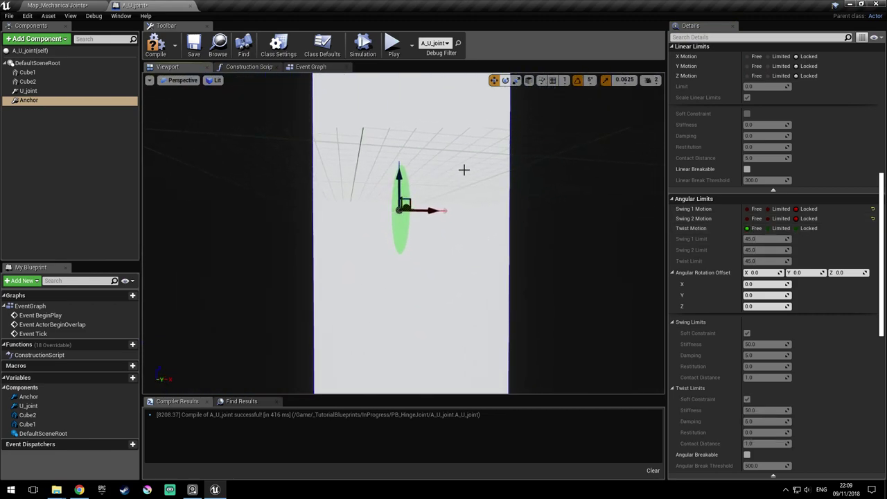
click(506, 80)
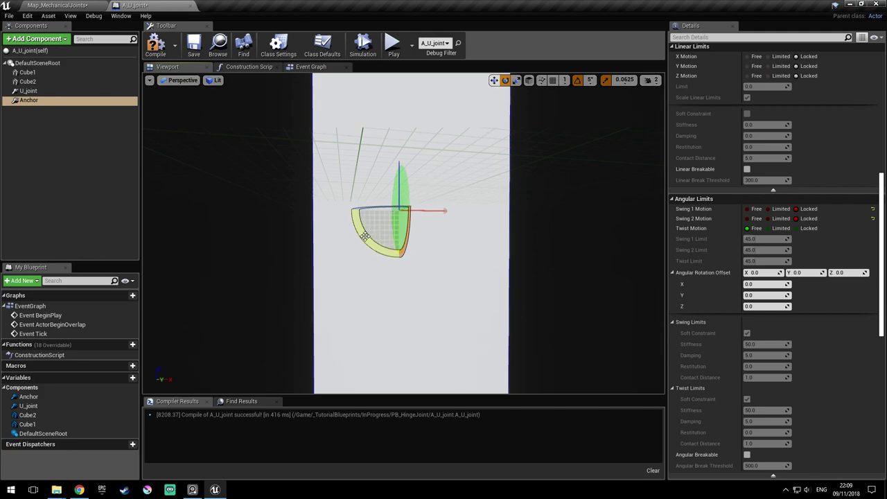
drag(380, 215, 364, 232)
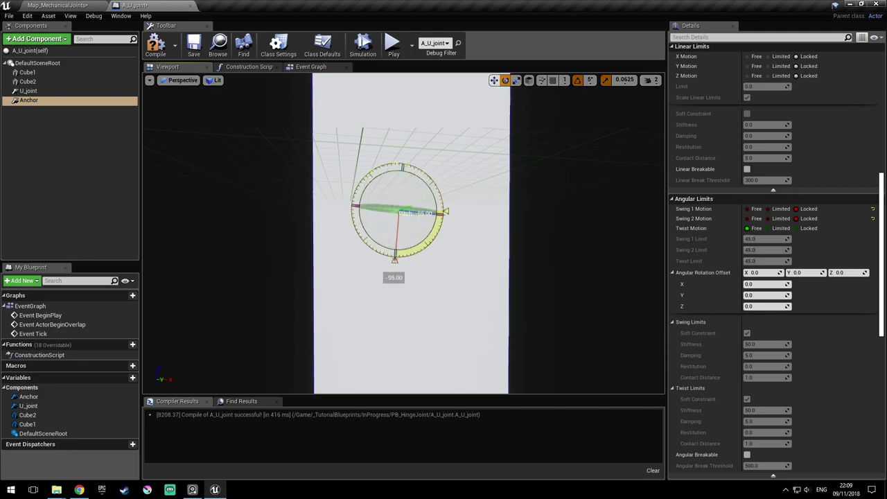
right_drag(371, 265, 388, 173)
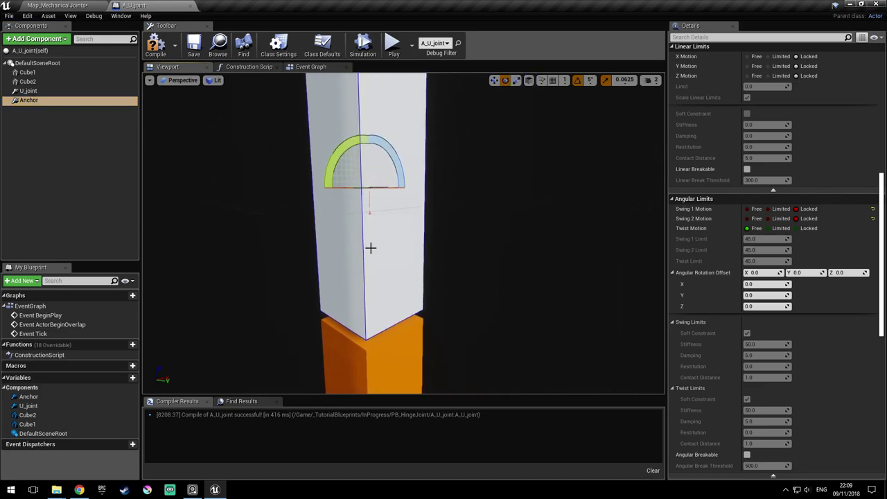
alt+drag(370, 247, 422, 268)
Check the Anchor constraint's limit settings, then compile and save the A_U_joint blueprint
scroll(853, 237, down, 1)
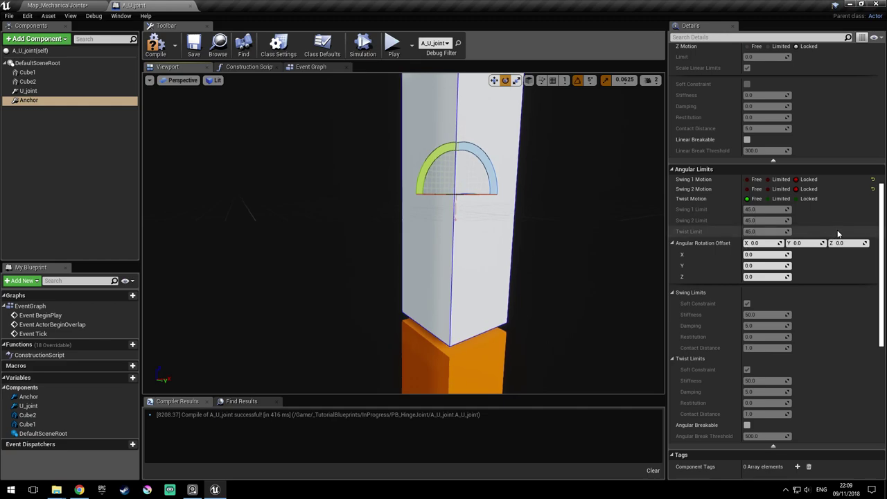
scroll(848, 228, up, 4)
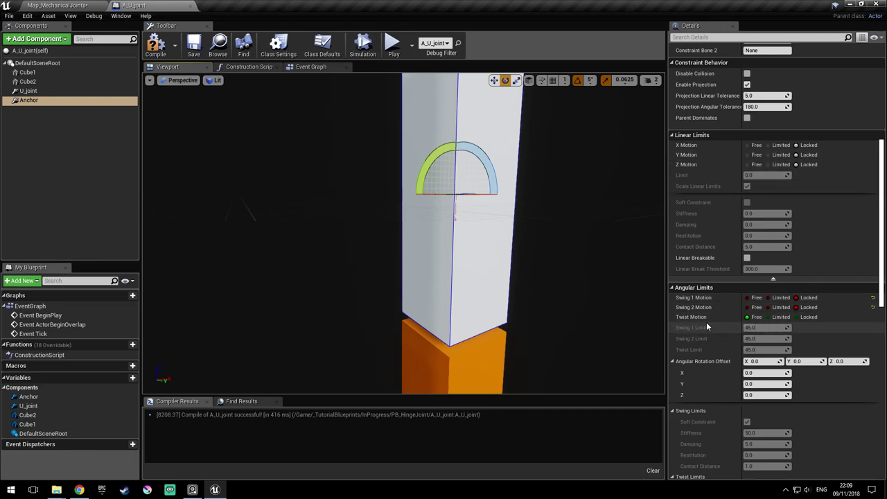
right_drag(516, 241, 520, 283)
click(155, 43)
click(194, 43)
mouse_move(433, 255)
right_down()
mouse_move(394, 253)
mouse_move(433, 255)
right_up()
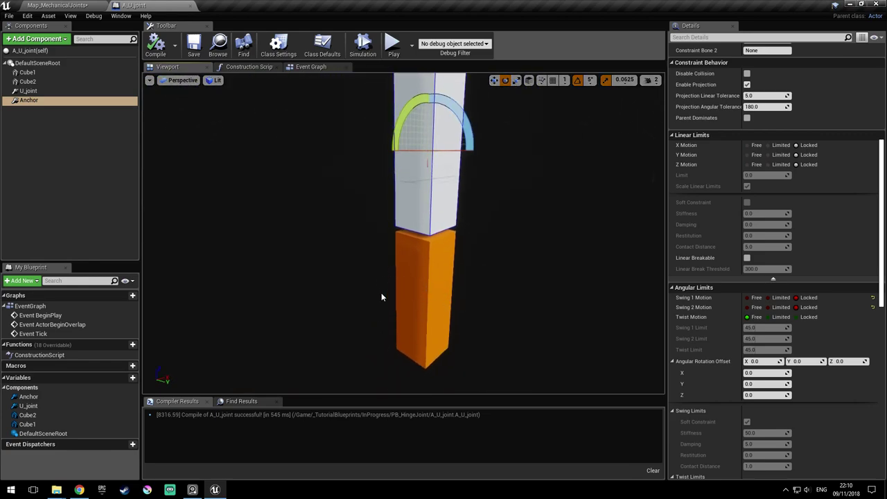
Play the Map_MechanicalJoints level and pull on the universal joint to test how the anchored white cube and orange cube move
click(66, 5)
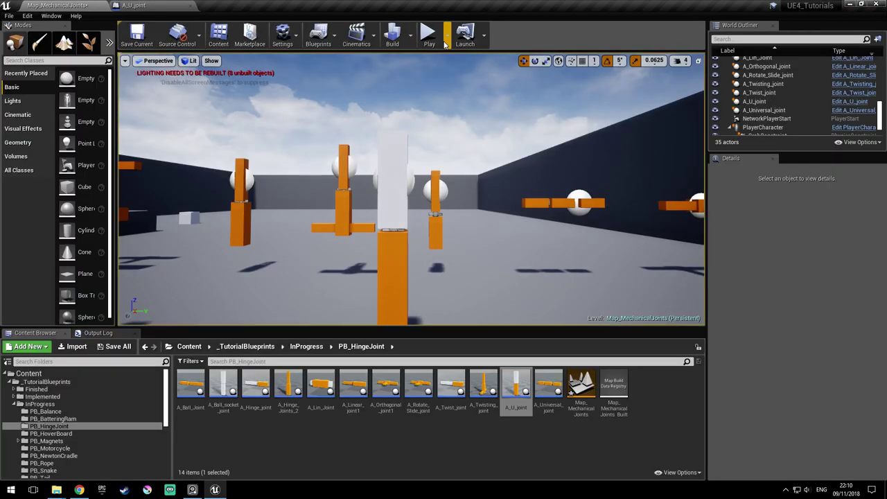
click(425, 31)
key(d)
click(411, 188)
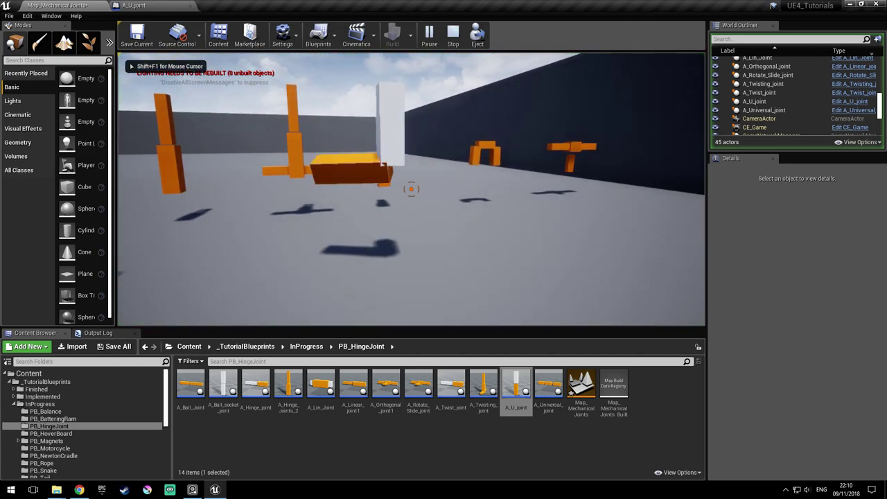
click(410, 189)
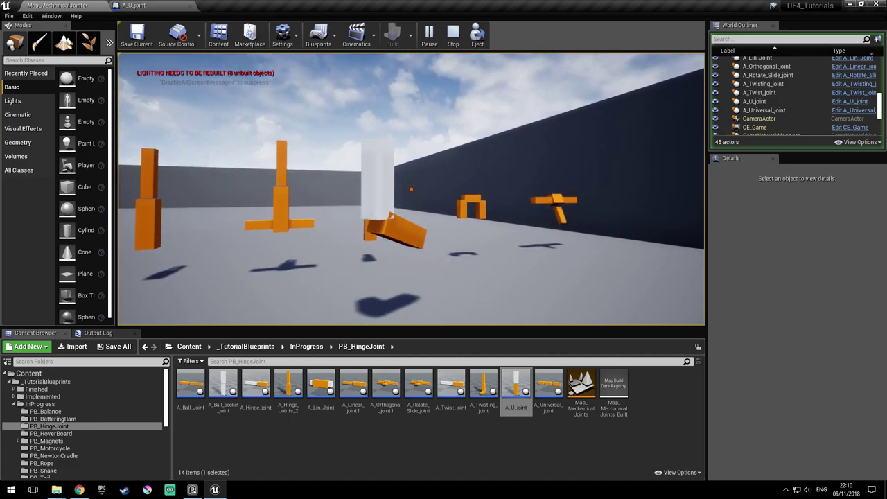
key(w)
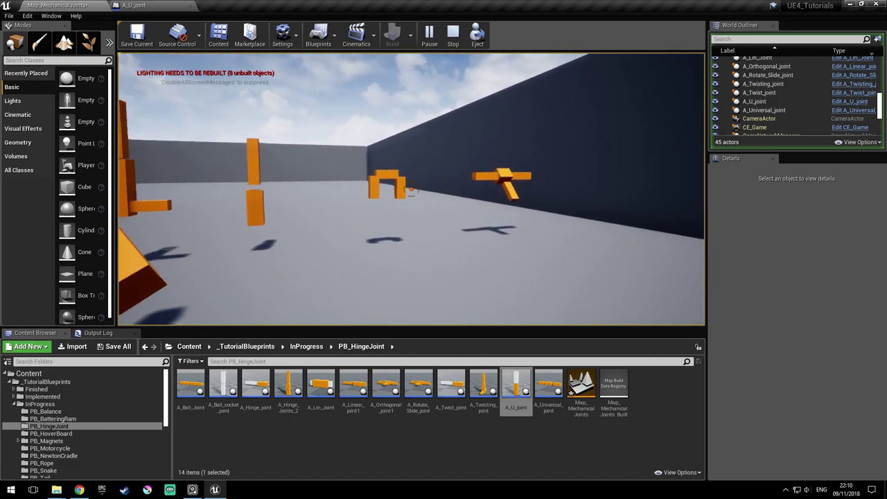
key(s)
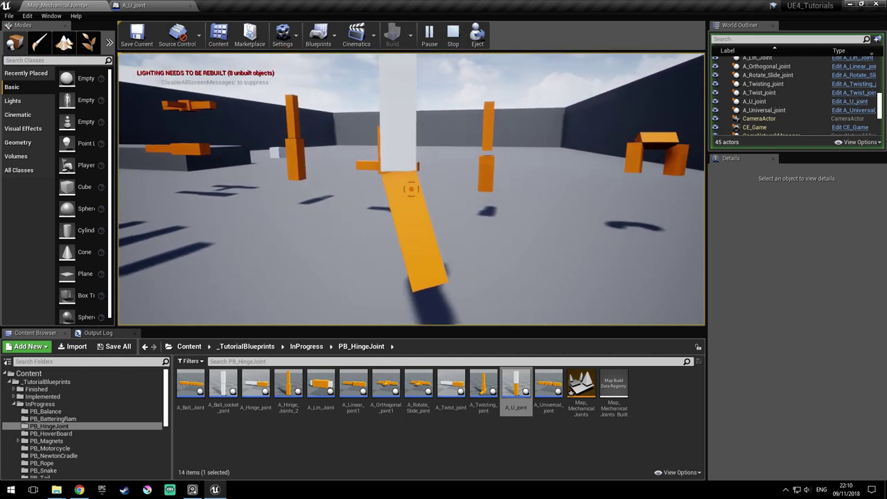
key(Escape)
Return to the A_U_joint blueprint and rename the Anchor constraint to Anchor1
click(153, 7)
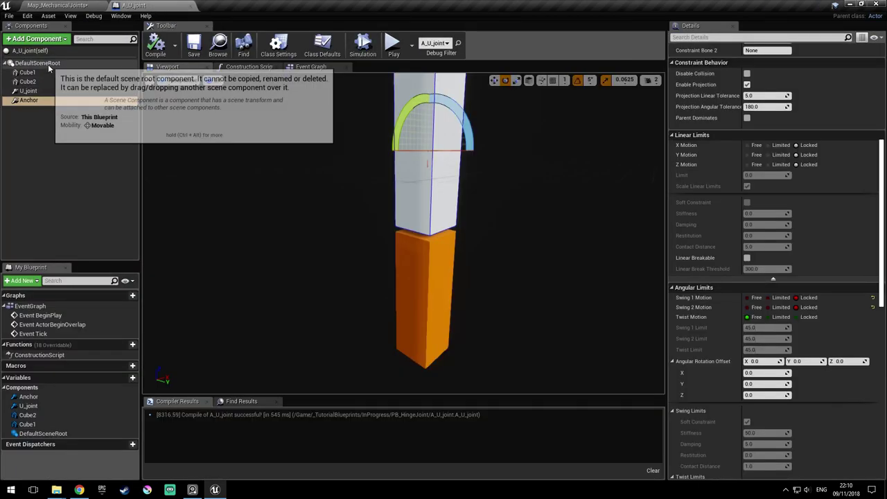
click(38, 104)
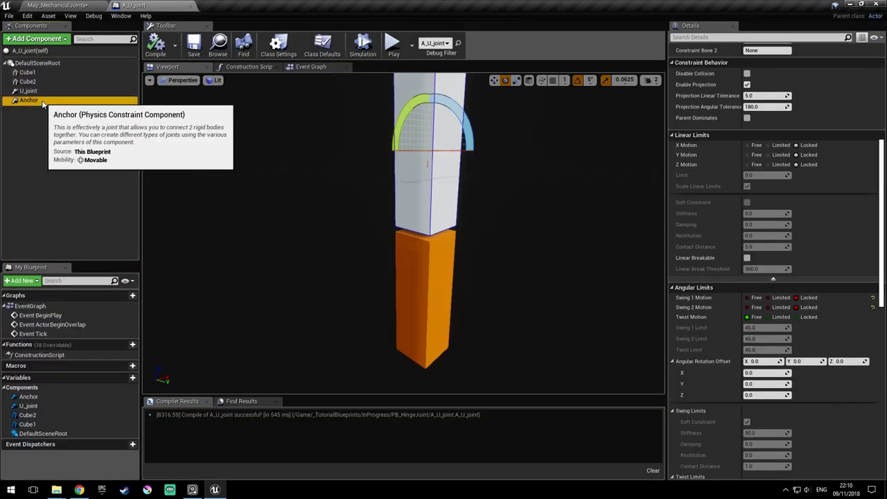
click(42, 103)
click(44, 101)
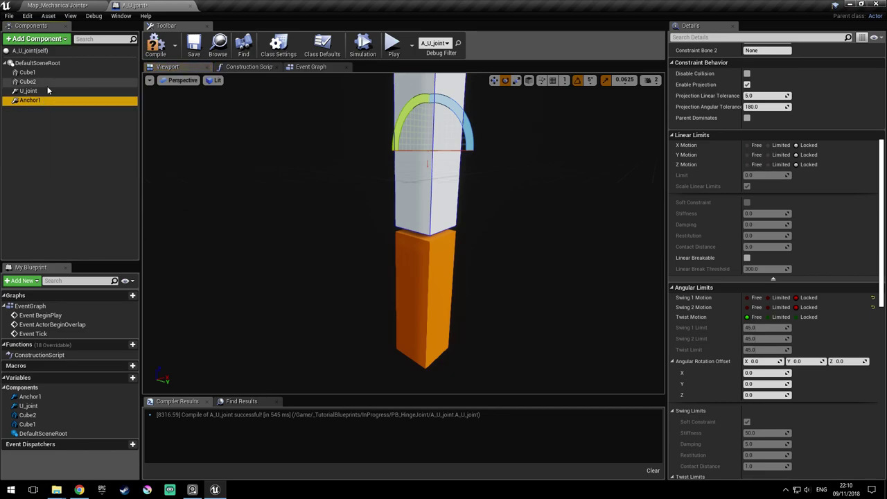
click(36, 63)
click(59, 40)
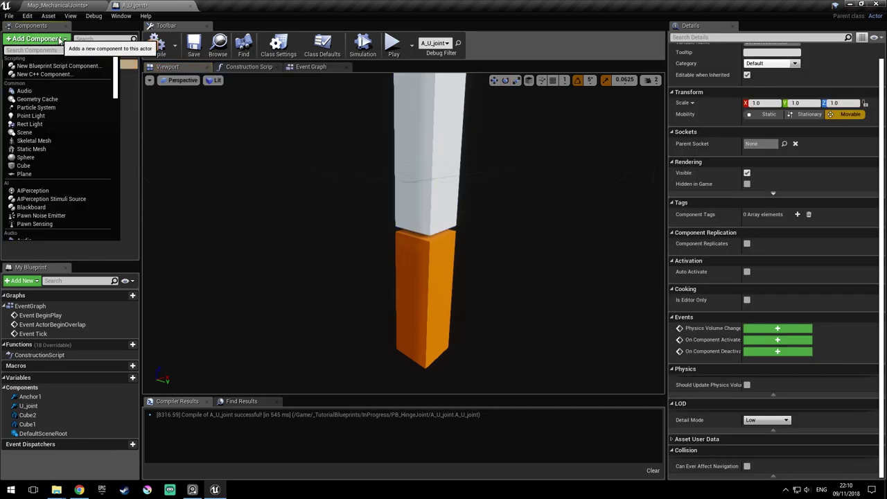
text(physics)
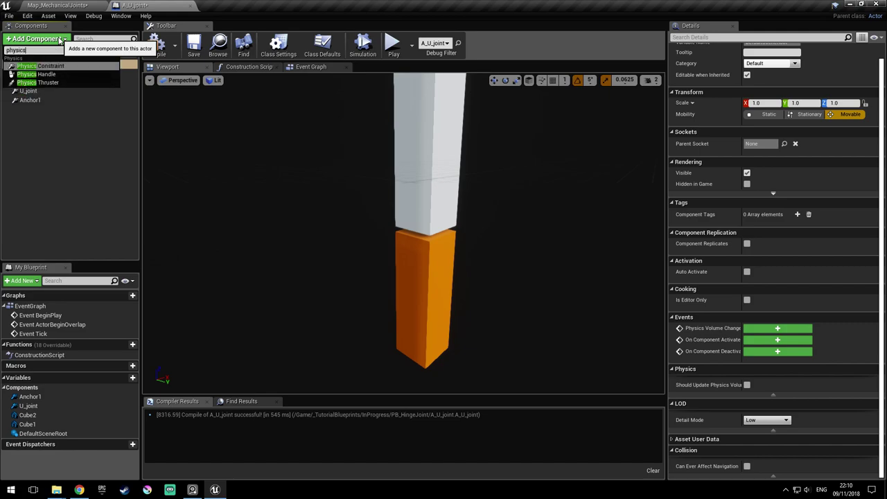
click(63, 40)
Duplicate the Anchor1 constraint and name the copy Anchor2
click(31, 100)
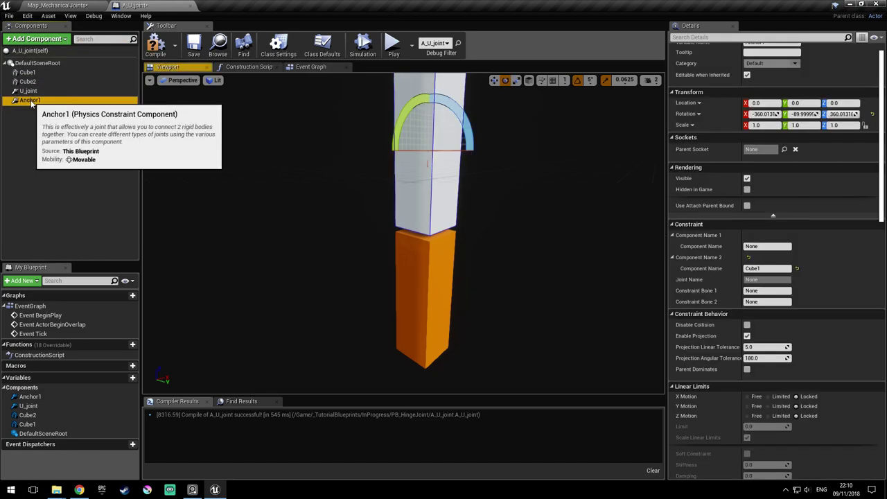
right_click(31, 101)
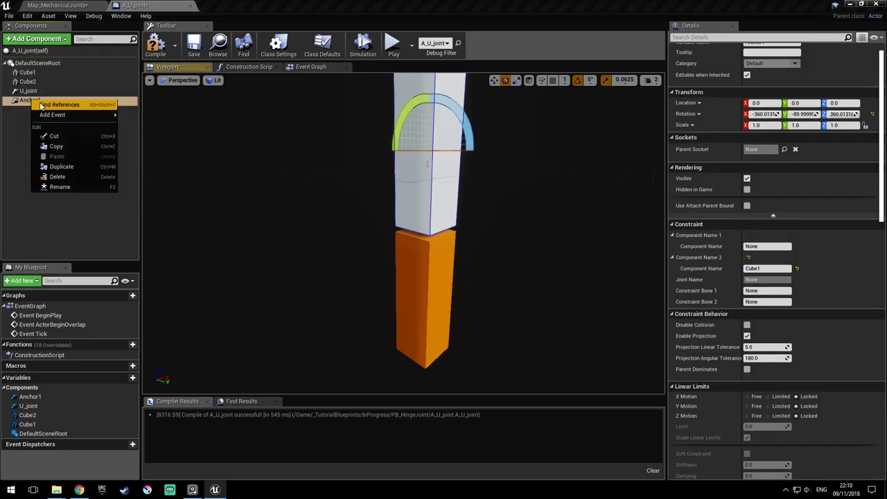
click(76, 168)
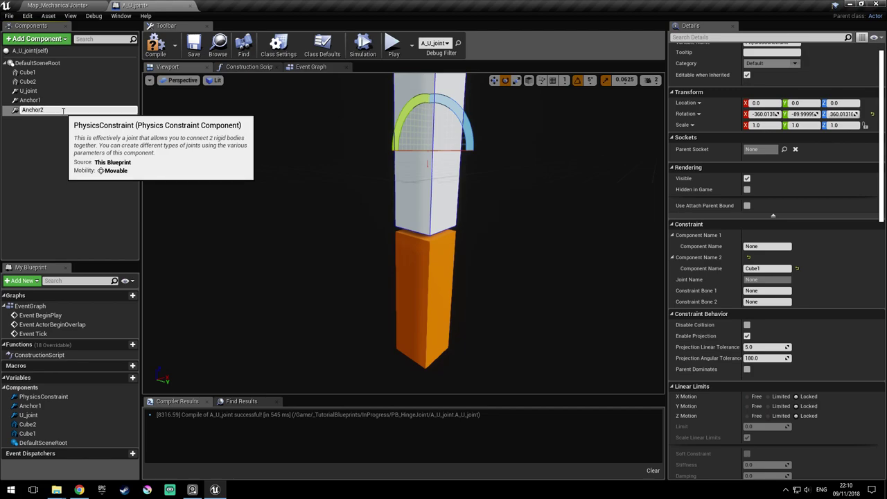
key(Return)
Move the Anchor2 constraint down to the middle of the lower orange cube, at a Z location of about -103.84
right_drag(545, 211, 569, 208)
click(495, 81)
right_drag(500, 149, 485, 166)
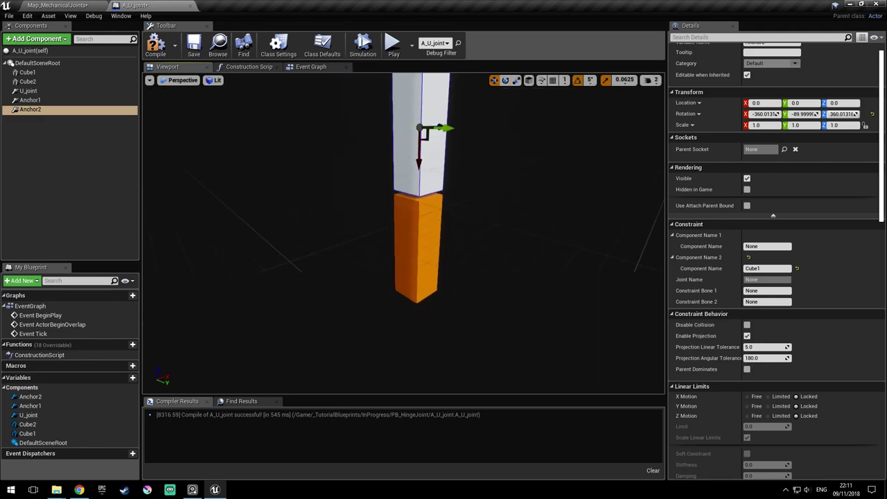
right_drag(424, 205, 427, 187)
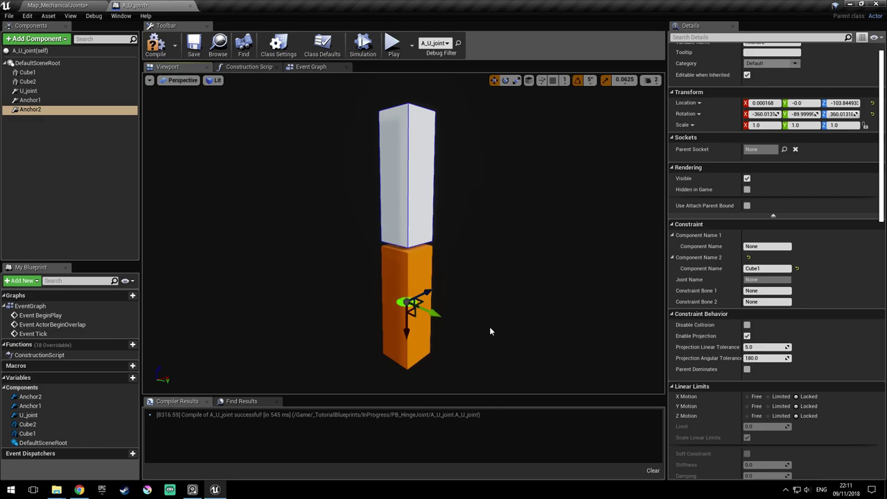
mouse_move(441, 277)
right_down()
mouse_move(435, 288)
mouse_move(443, 298)
mouse_move(441, 277)
right_up()
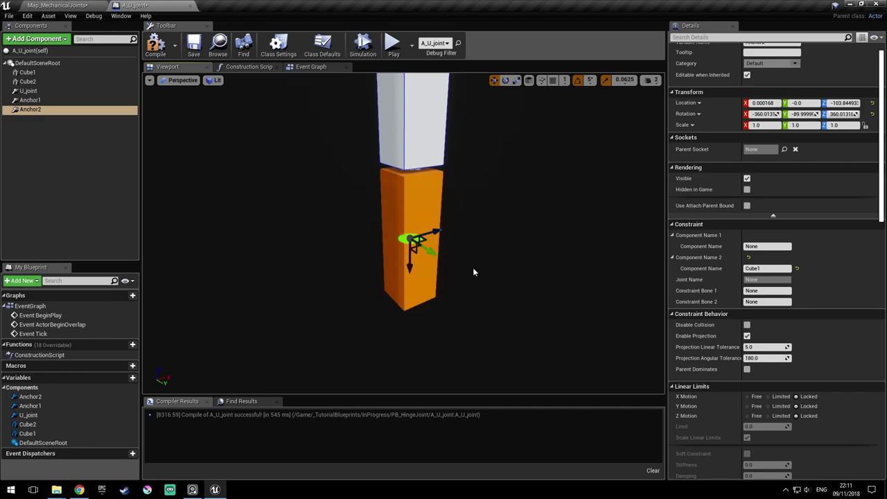
mouse_move(457, 229)
right_down()
mouse_move(478, 213)
mouse_move(461, 223)
right_up()
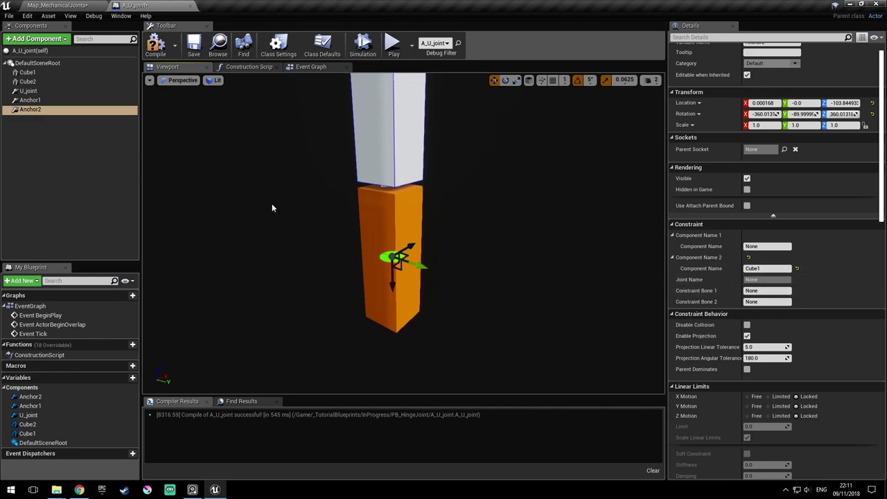
right_drag(402, 235, 434, 262)
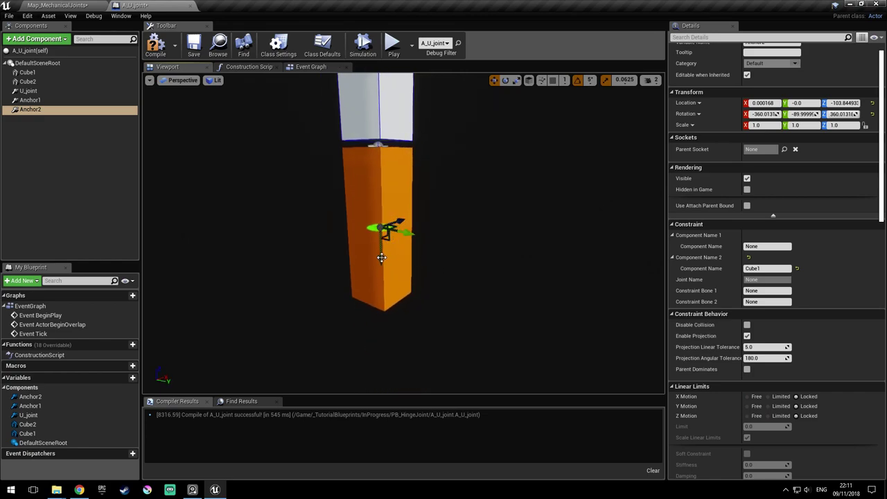
Move the Anchor2 constraint down near the bottom end of the orange cube, at a Z location of about -133.2, and save
drag(382, 286, 383, 295)
right_drag(420, 304, 363, 298)
key(ctrl+s)
right_drag(331, 233, 290, 165)
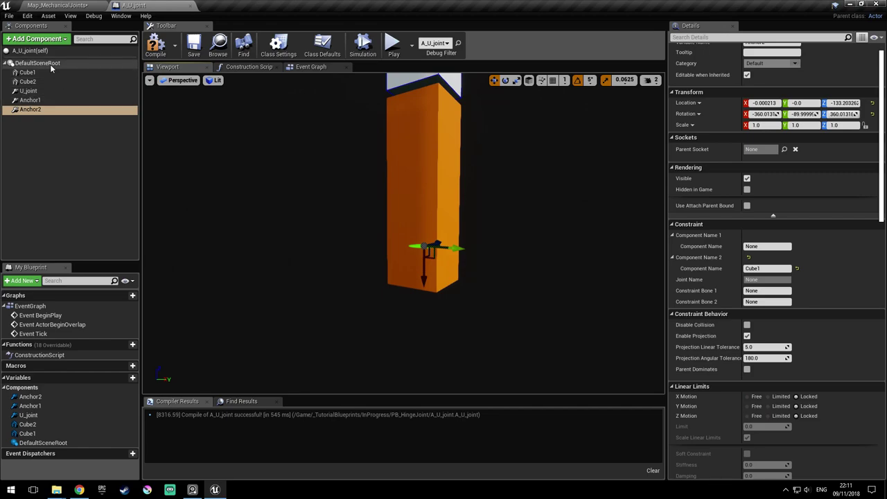
Add a cube component under DefaultSceneRoot and name it Handle
click(50, 64)
click(54, 41)
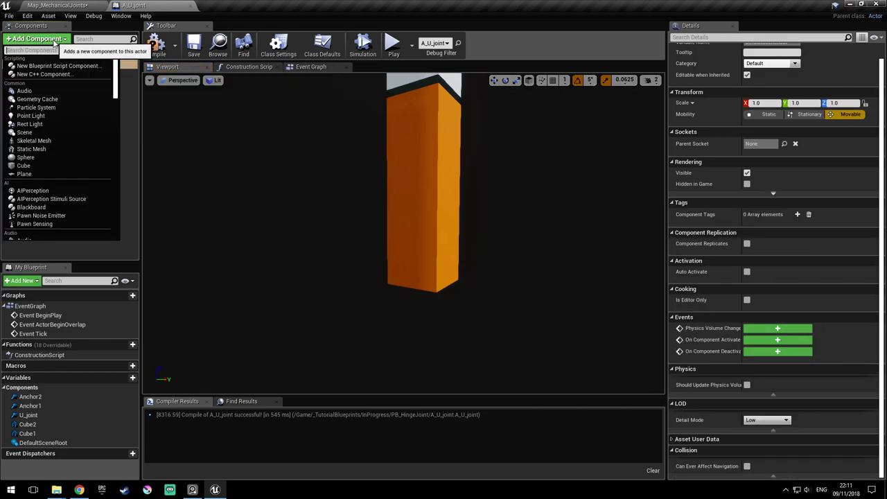
text(cube)
key(Return)
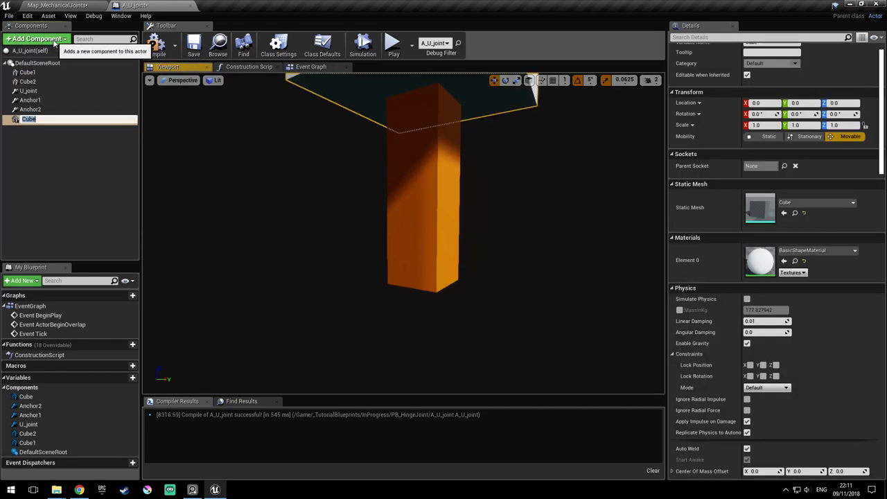
right_drag(154, 113, 152, 87)
click(33, 120)
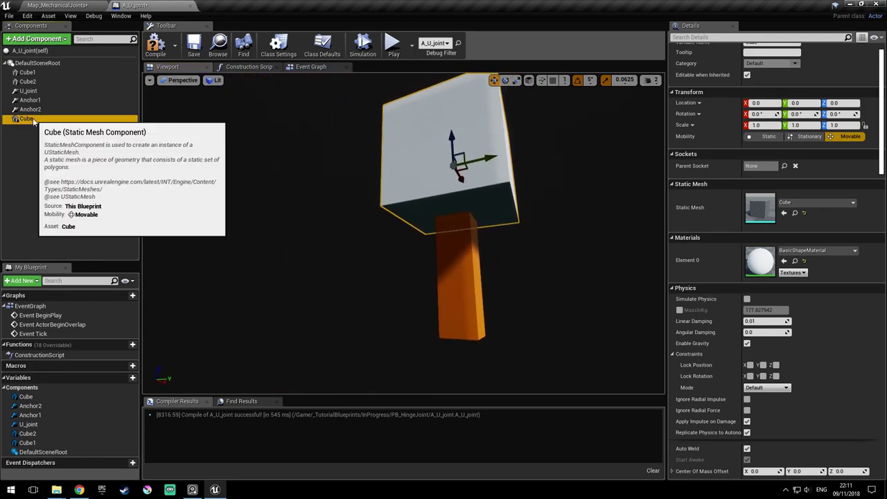
key(F2)
text(Handle)
key(Return)
Move the Handle cube down onto the lower orange cube, at a Z location of about -105.94
right_drag(386, 127, 408, 137)
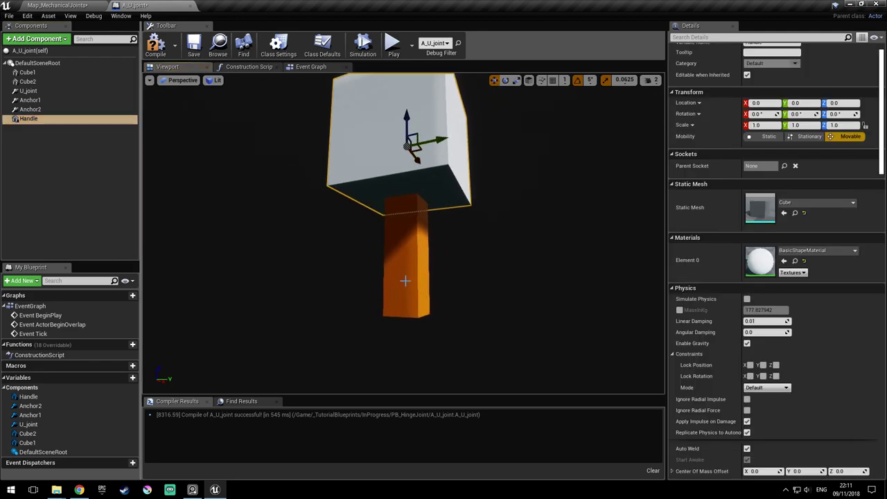
right_drag(483, 172, 500, 175)
drag(393, 118, 436, 224)
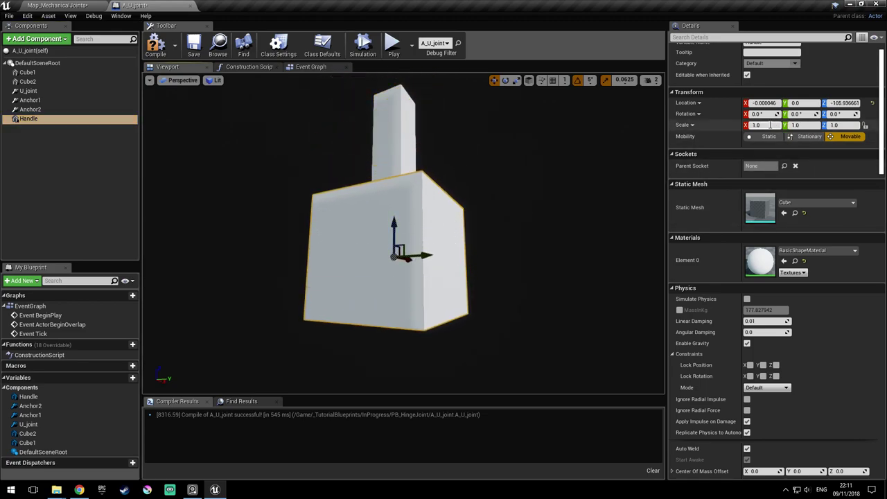
Set the Handle cube's scale to 0.4 on X, Y and Z
text(0.)
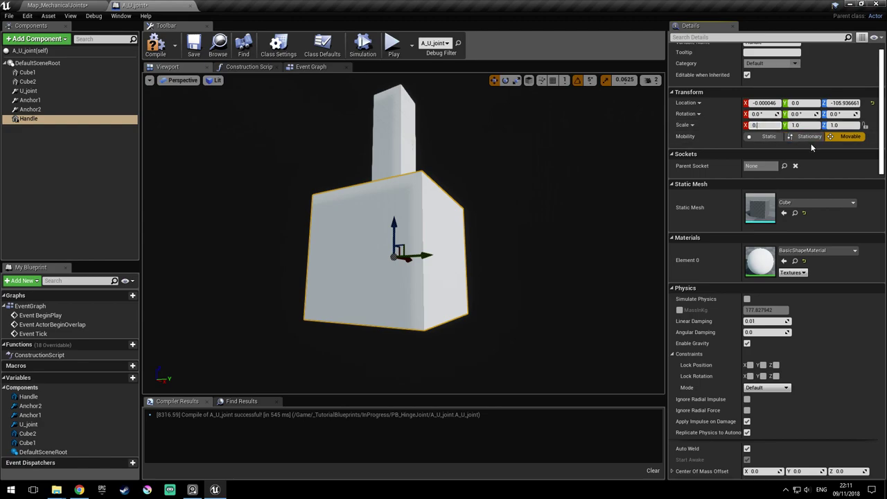
text(4)
key(Return)
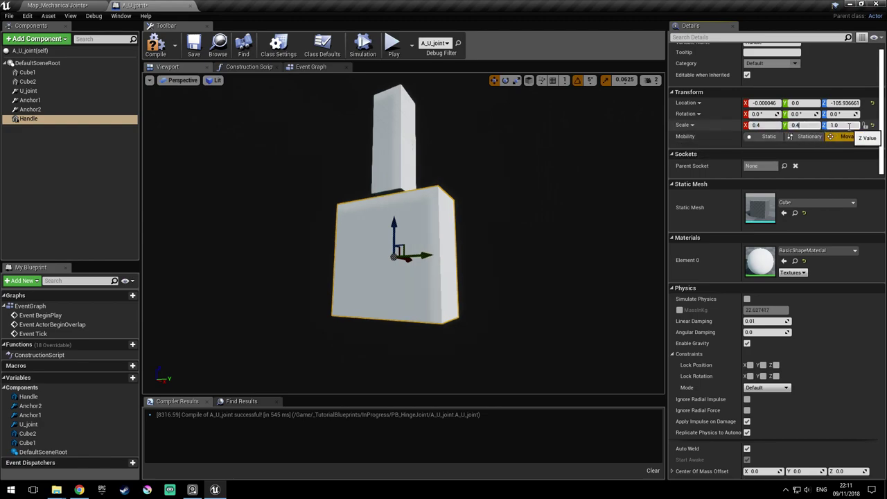
click(838, 125)
text(0.4)
key(Return)
scroll(526, 204, up, 3)
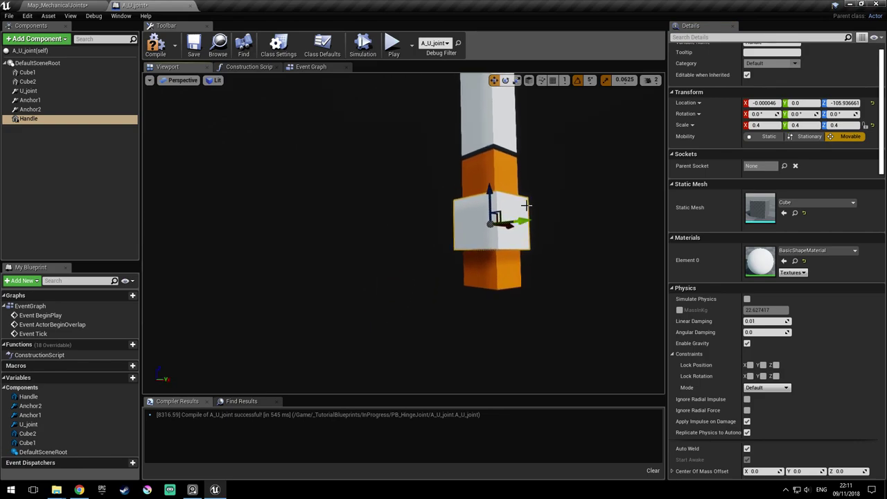
Move the Handle cube down to just below the orange cube's bottom end, at a Z location of about -175.15
drag(490, 193, 492, 229)
right_drag(479, 282, 437, 206)
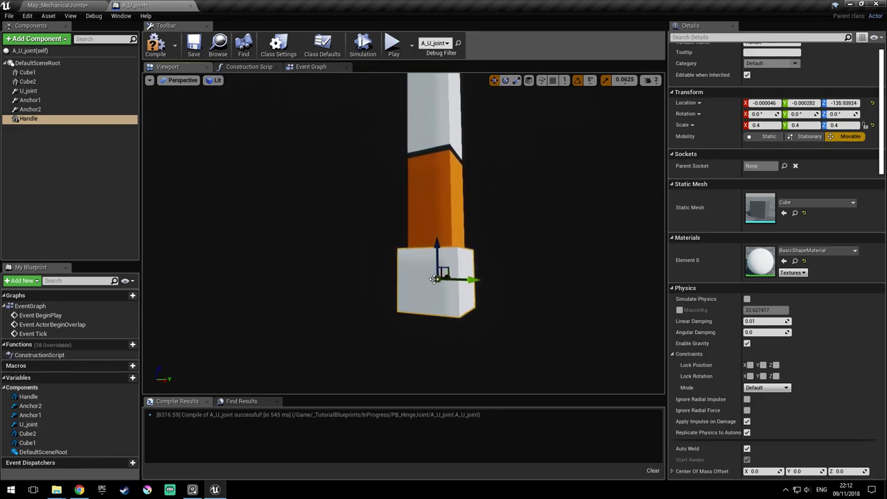
drag(437, 251, 438, 311)
Set the Handle cube's scale to 0.2 on X, Y and Z
click(773, 125)
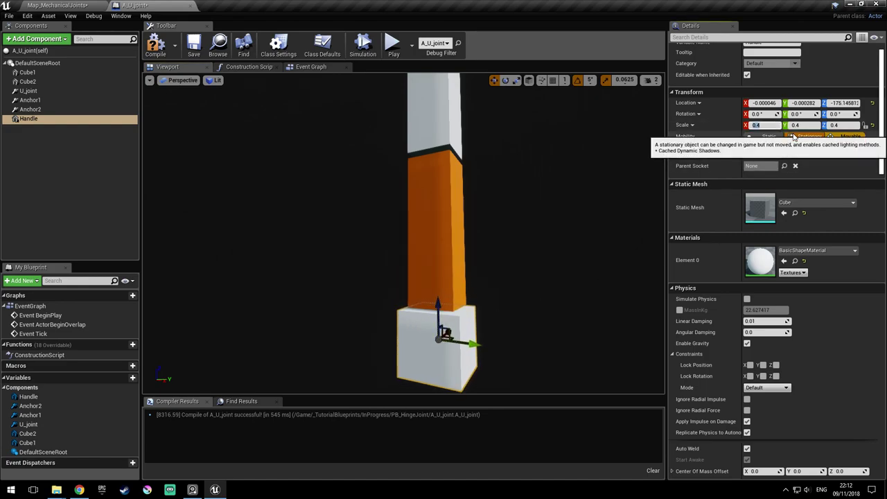
text(0.2)
key(Return)
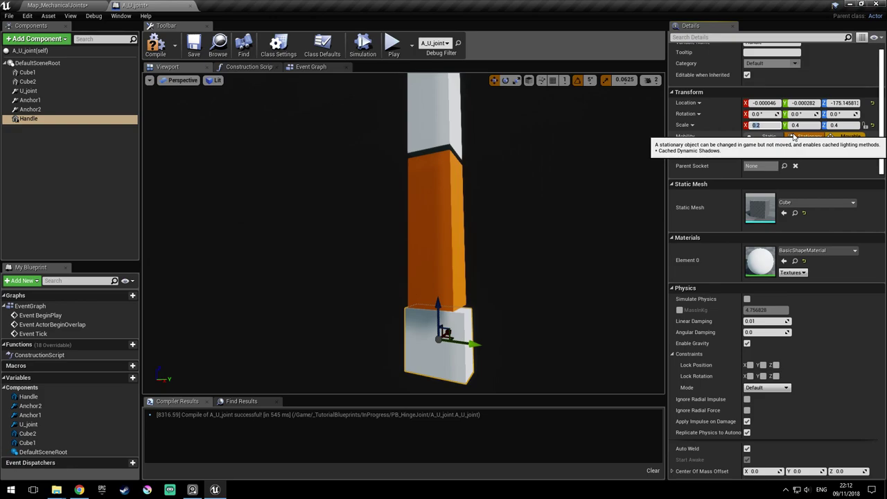
click(795, 126)
click(843, 125)
text(0.2)
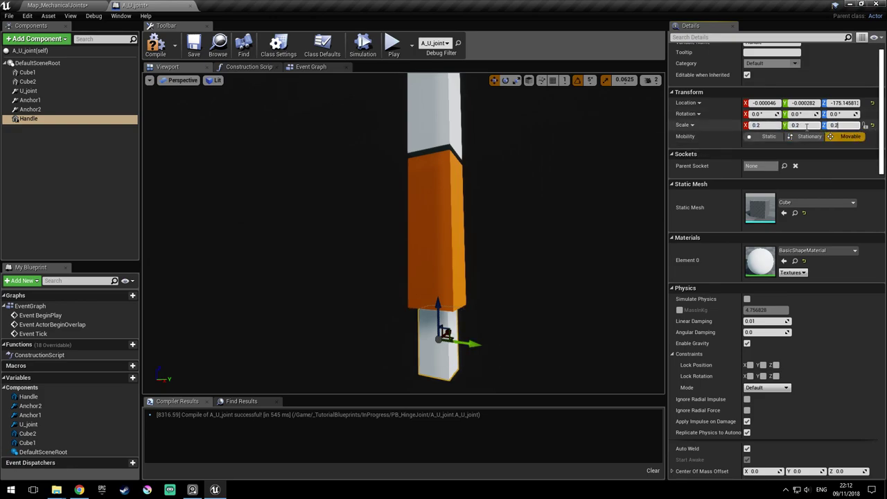
Set the Handle cube's scale to 0.3 on X, Y and Z
click(804, 126)
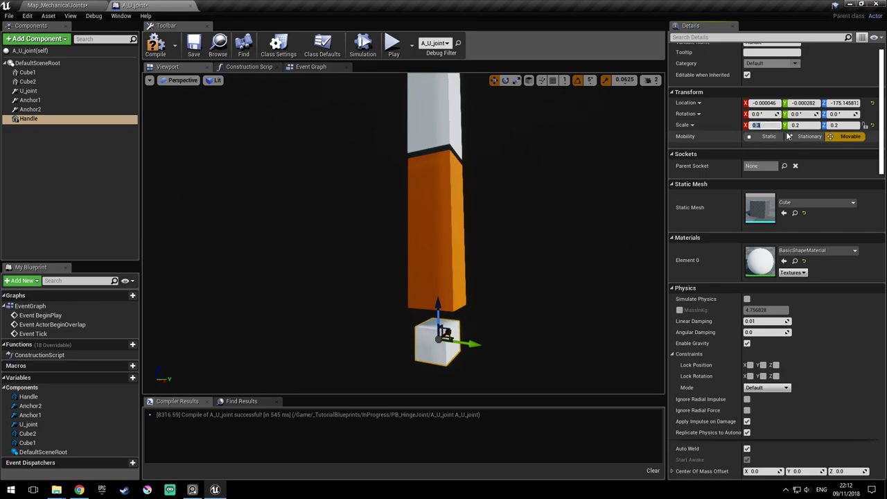
text(0.3)
key(Return)
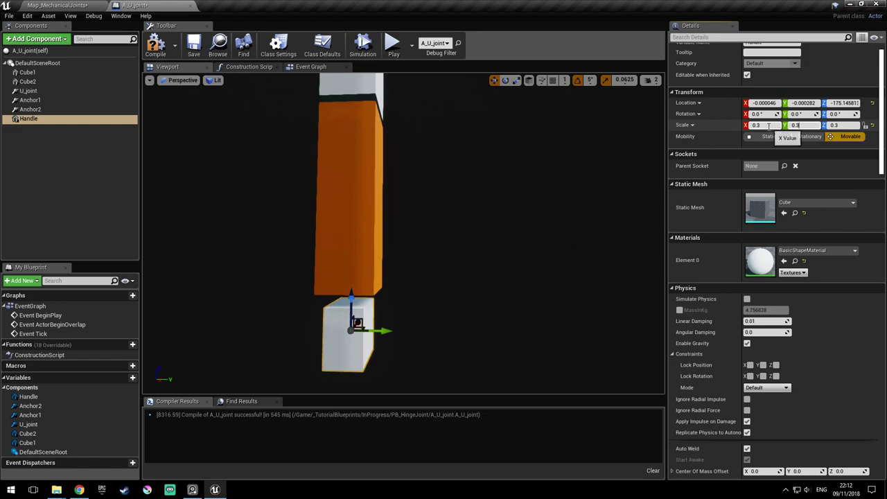
key(Return)
Move the Anchor2 constraint down into the middle of the Handle cube, at a Z location of about -173.23, and save the blueprint
right_drag(555, 235, 439, 225)
click(31, 109)
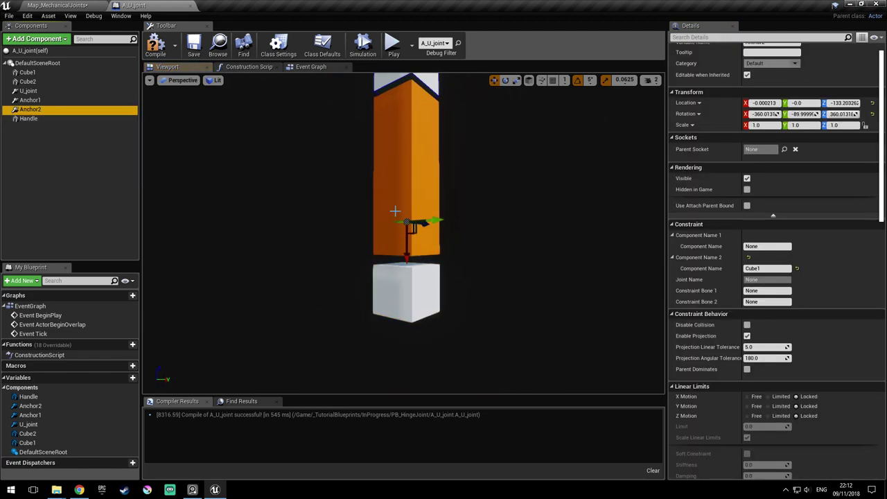
drag(409, 246, 390, 307)
right_drag(415, 310, 435, 314)
scroll(434, 313, down, 1)
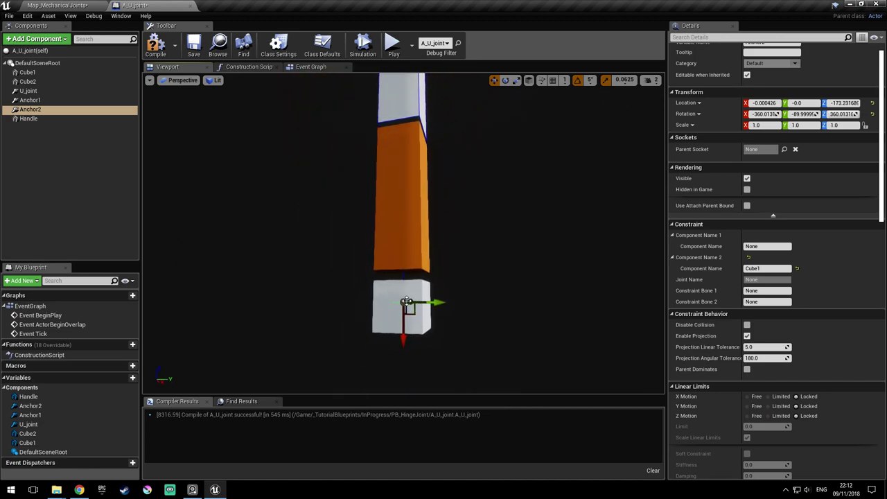
right_drag(440, 273, 409, 278)
key(ctrl+s)
right_drag(454, 314, 385, 312)
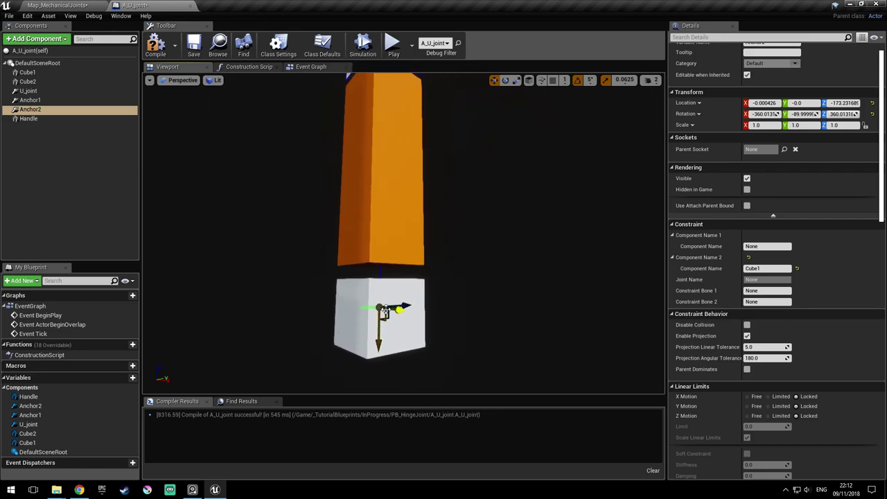
Set Anchor2's first constrained component to Handle and the second to Cube2, and compile and save the blueprint
right_drag(399, 205, 384, 199)
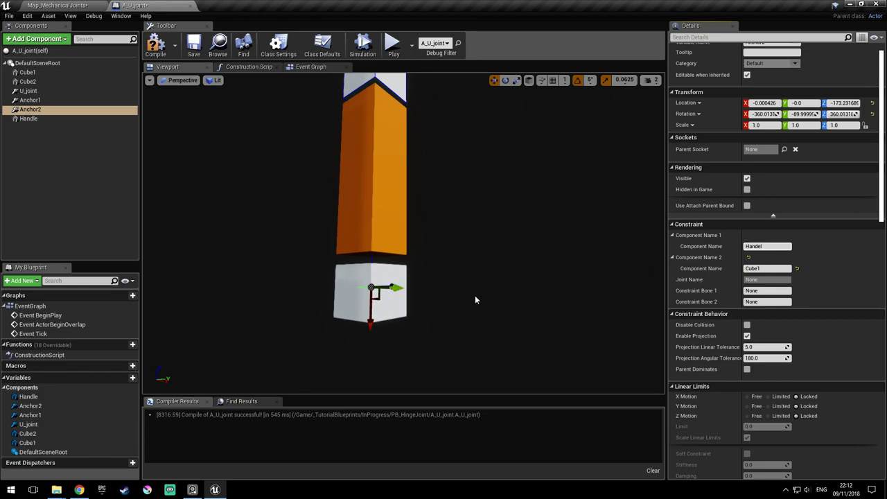
key(Return)
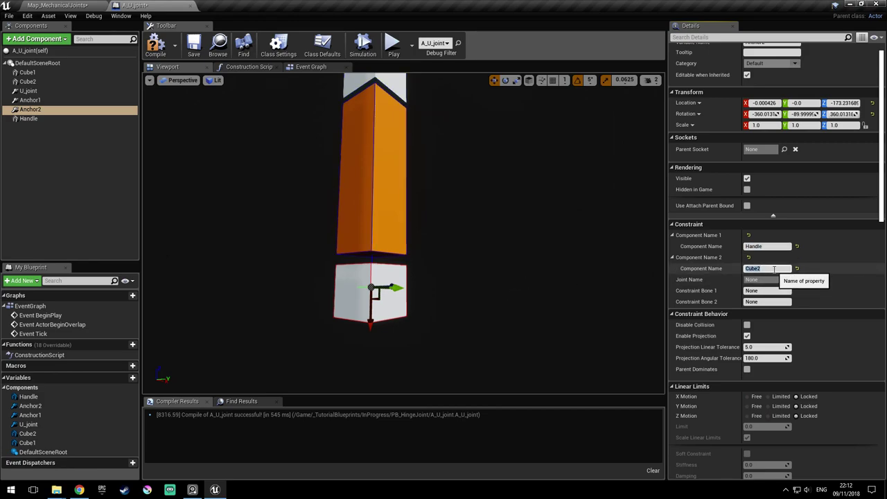
right_drag(524, 295, 426, 145)
key(ctrl+s)
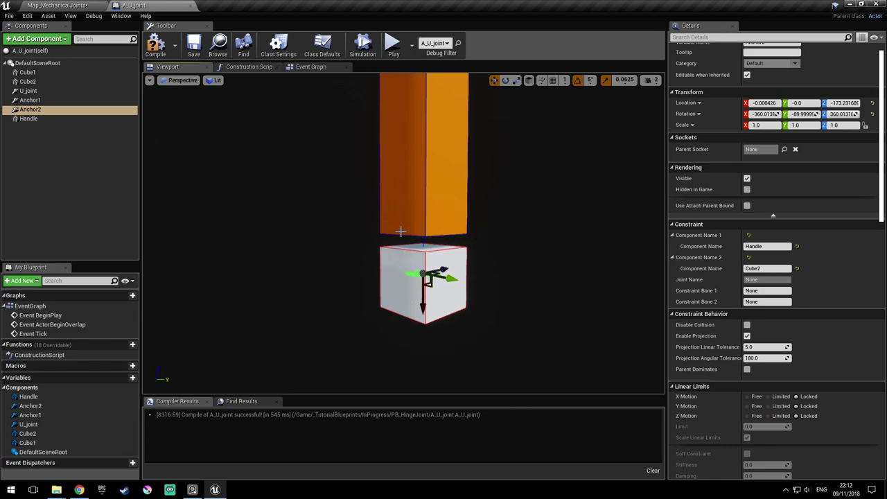
scroll(859, 263, down, 6)
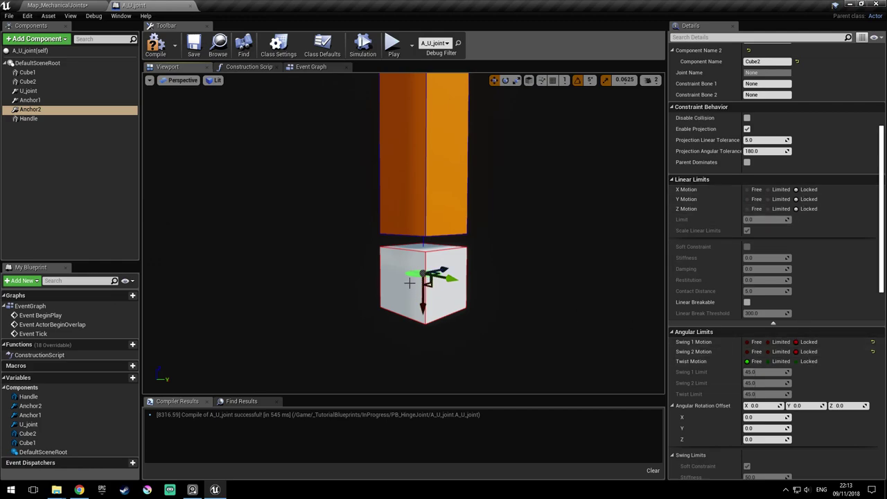
click(194, 47)
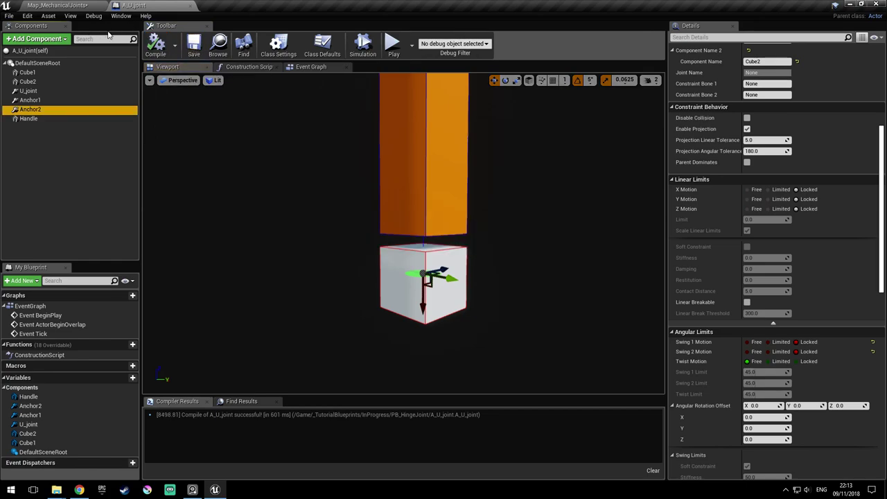
Play the Map_MechanicalJoints level and try the handle cube at the bottom of the A_U_joint actor, and stop playing
click(76, 5)
key(ctrl+s)
key(s)
right_drag(401, 212, 400, 212)
click(450, 202)
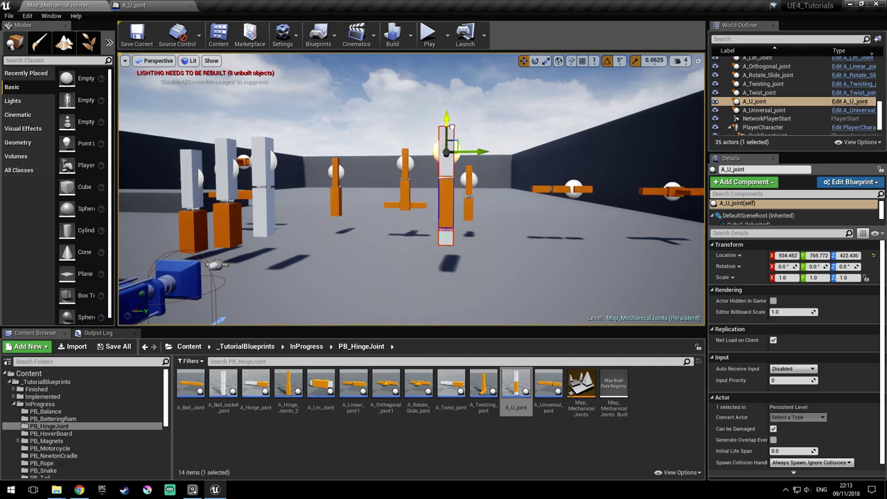
click(429, 33)
key(d)
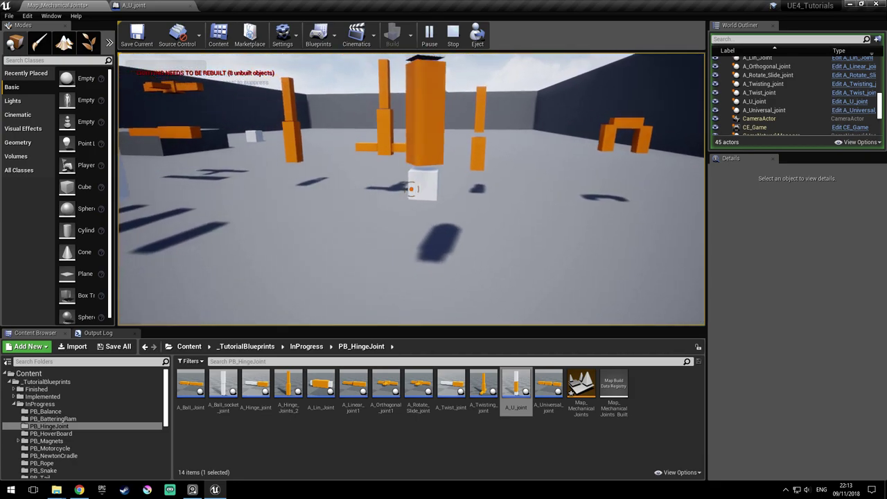
key(Escape)
Return to the A_U_joint blueprint and enable Simulate Physics on the Handle cube
click(134, 5)
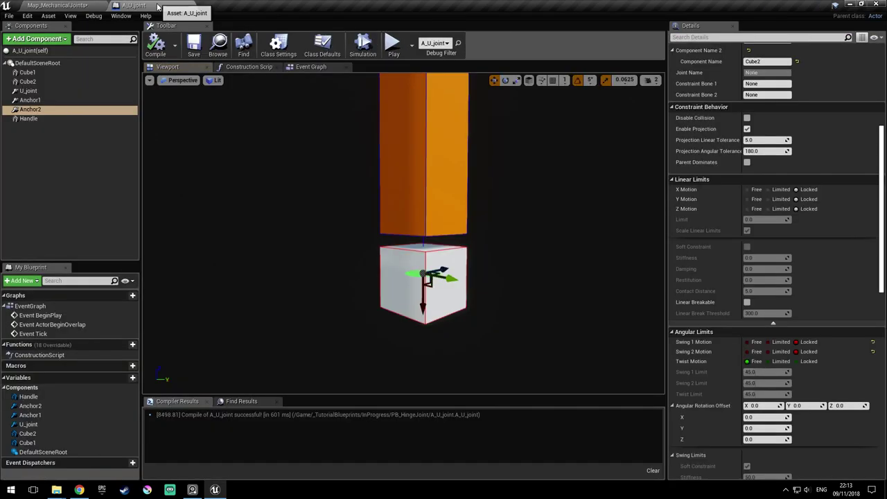
click(29, 118)
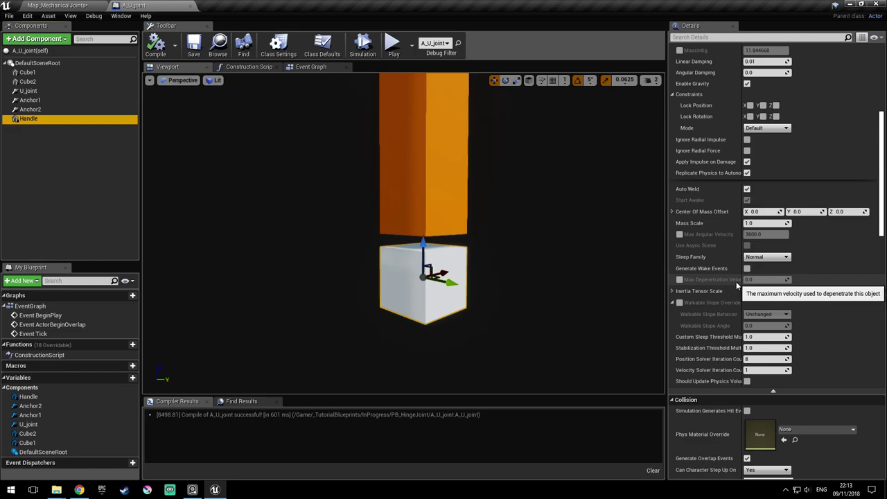
scroll(746, 228, up, 5)
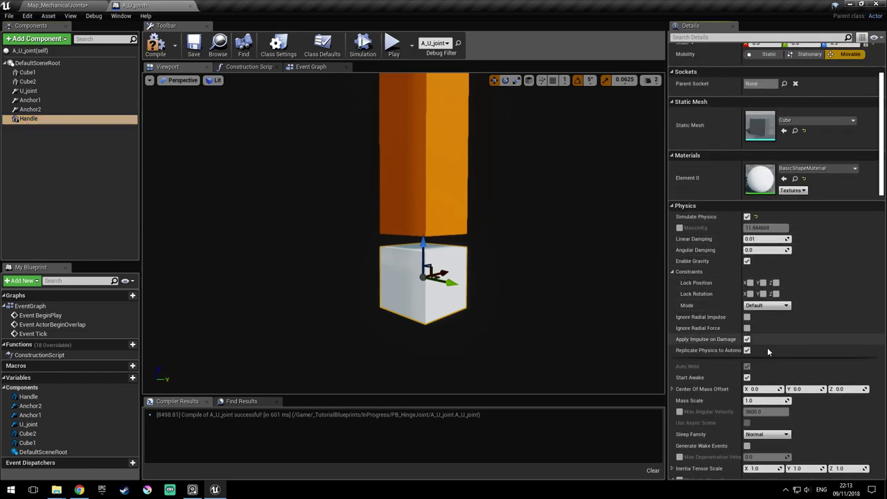
Find the collision settings of the Anchor2 constraint, enable Disable Collision, and save the blueprint
click(29, 110)
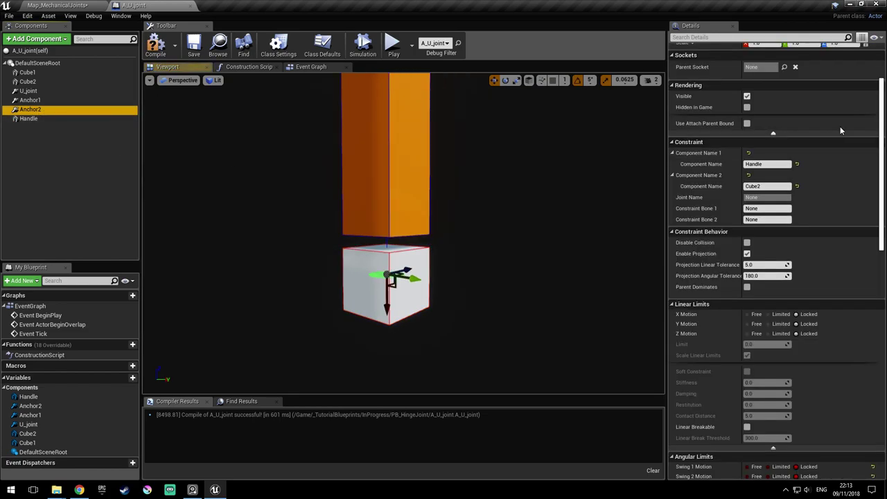
scroll(881, 179, up, 3)
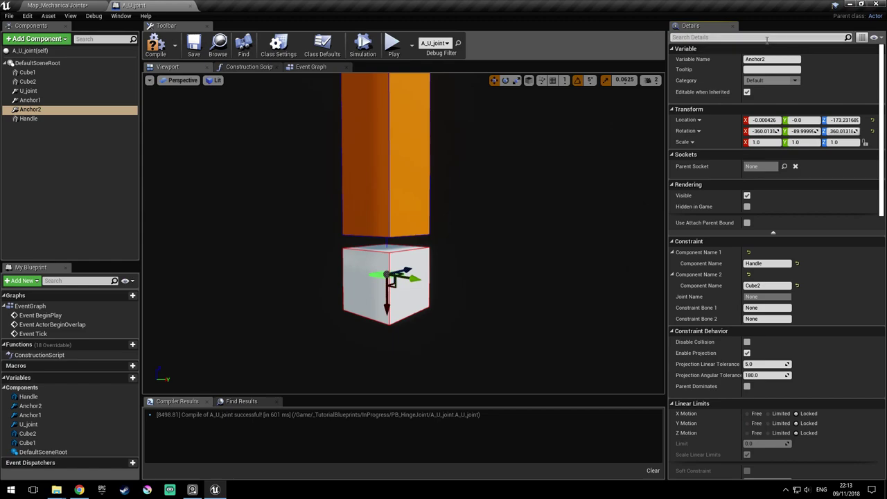
click(767, 38)
text(collis)
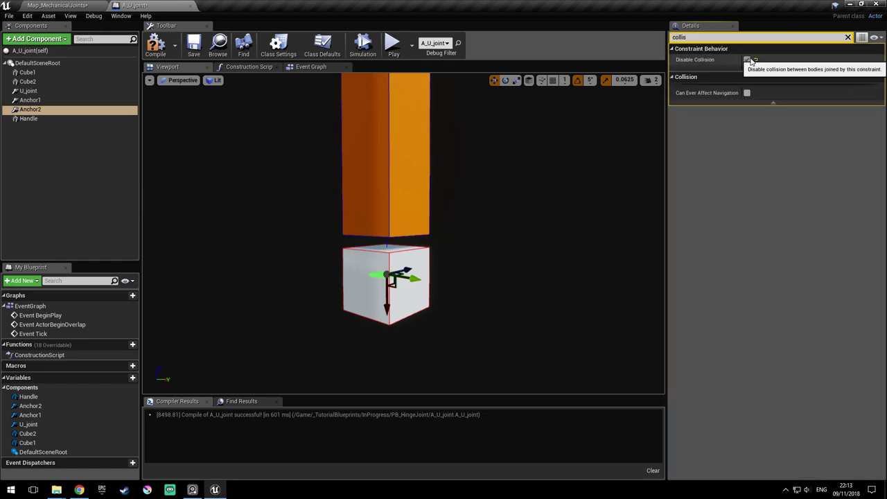
click(747, 60)
click(848, 37)
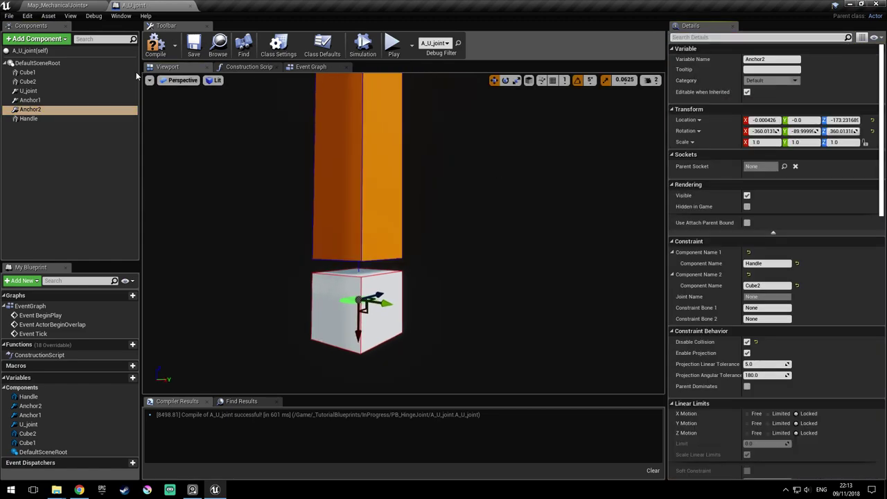
Play the Map_MechanicalJoints level again and pull on the white handle cube to test the universal joint
click(394, 47)
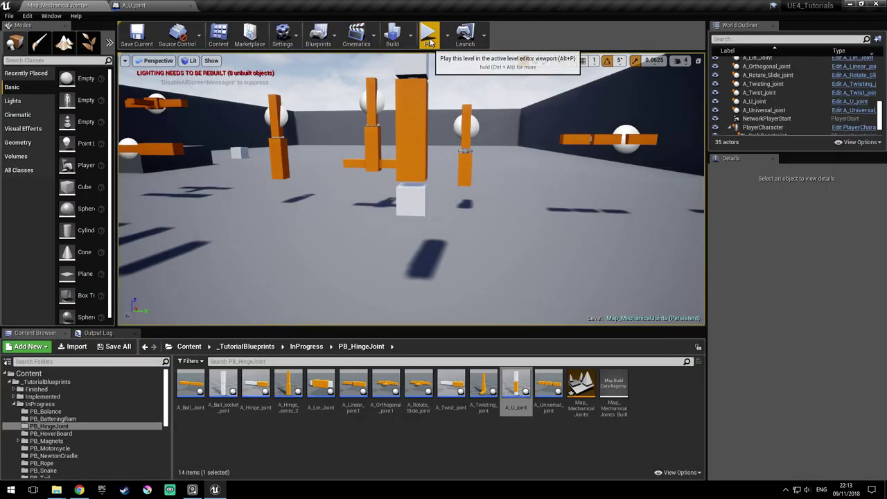
click(445, 152)
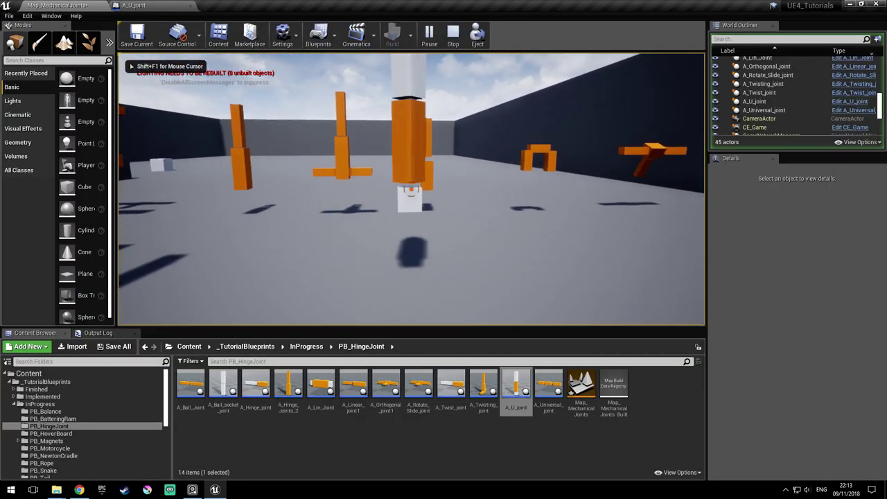
drag(411, 190, 411, 190)
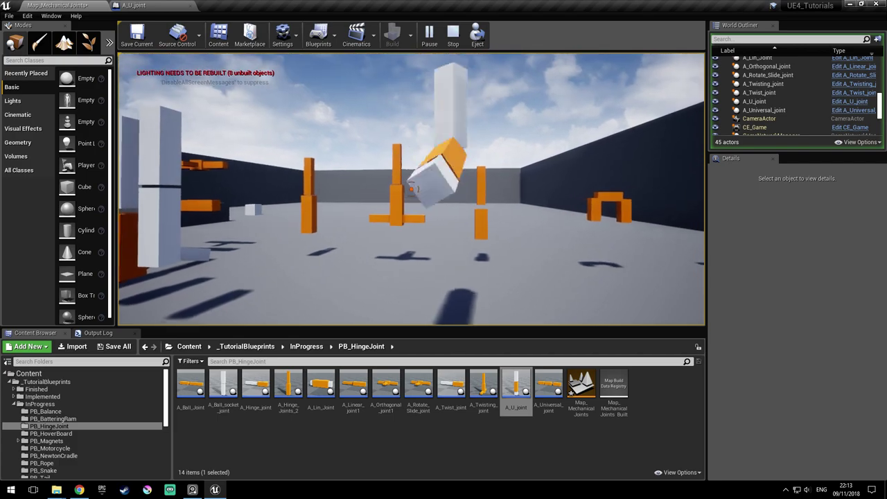
Swing the universal joint around by its handle cube in the running level, and stop playing
drag(411, 189, 411, 189)
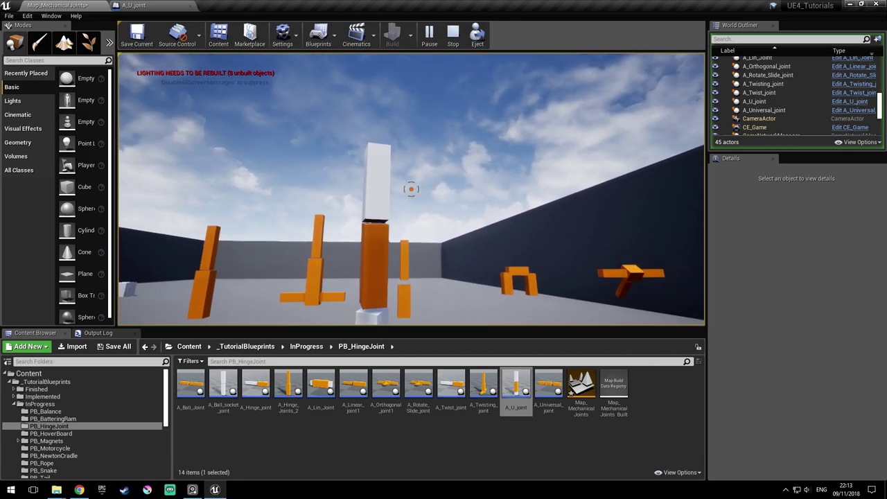
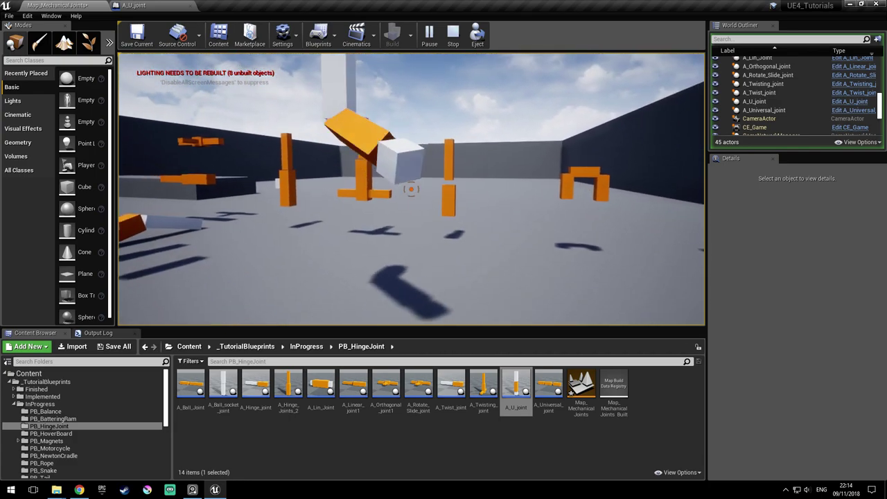
key(Escape)
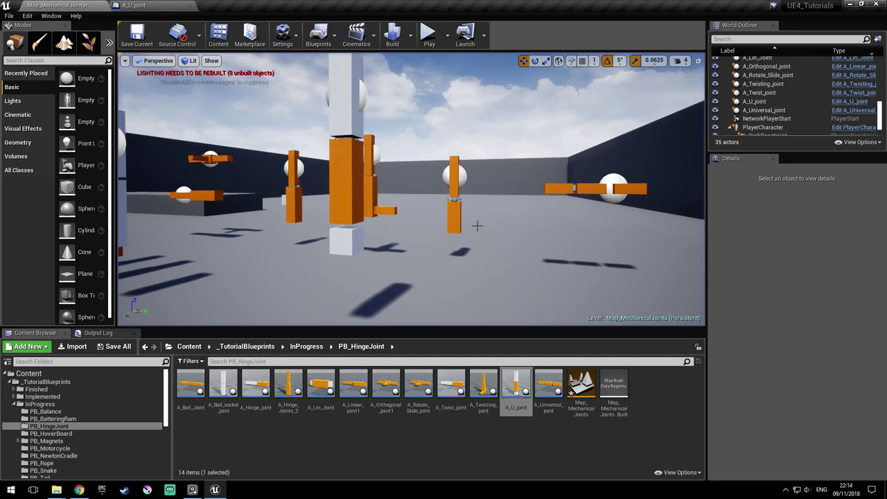
Play the level near the dark wall, test the movement of the orange cross-shaped joint there, and stop playing
right_drag(469, 224, 568, 225)
key(w)
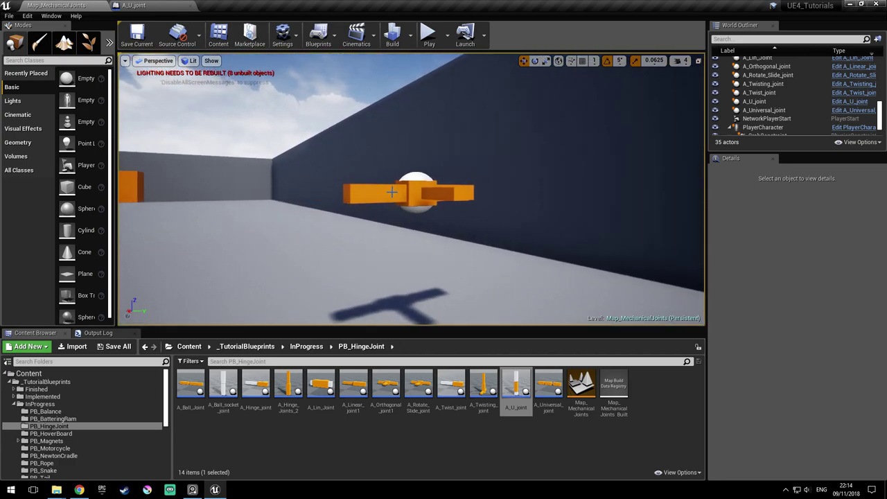
click(429, 34)
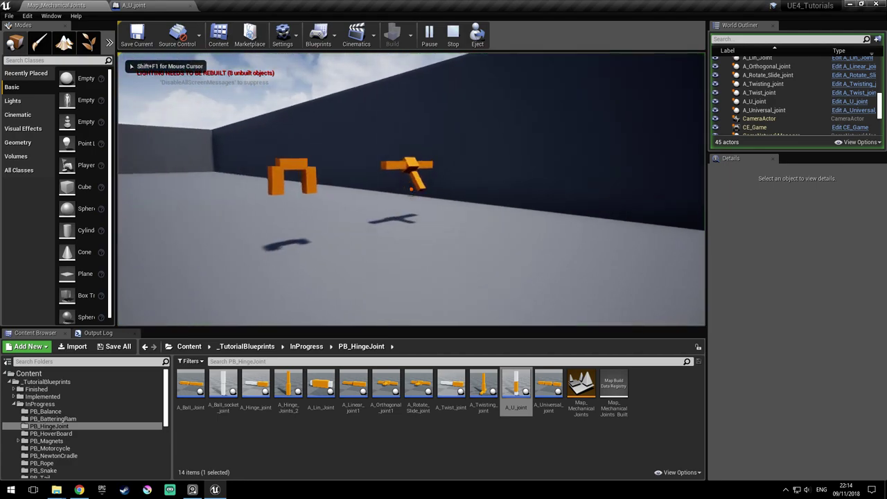
key(w)
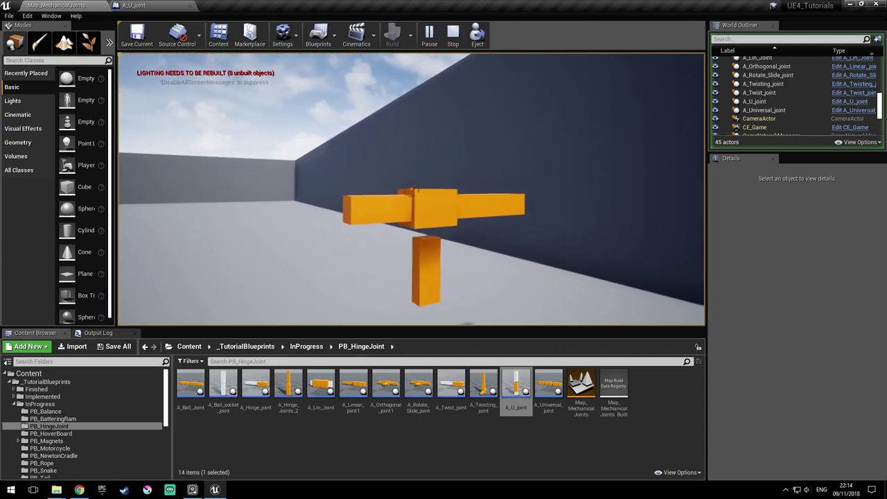
key(Escape)
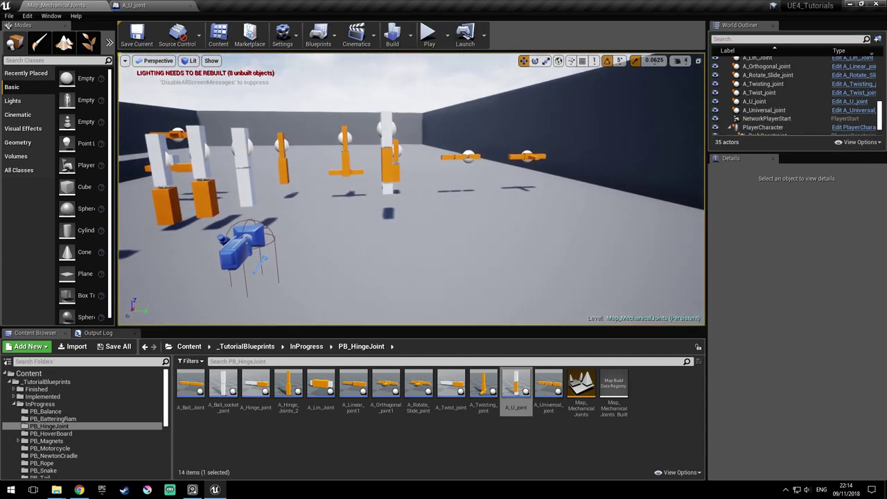
Save the level and select the white A_Ball_socket_joint actor among the placed joints
key(w)
right_drag(551, 184, 523, 196)
key(ctrl+s)
key(s)
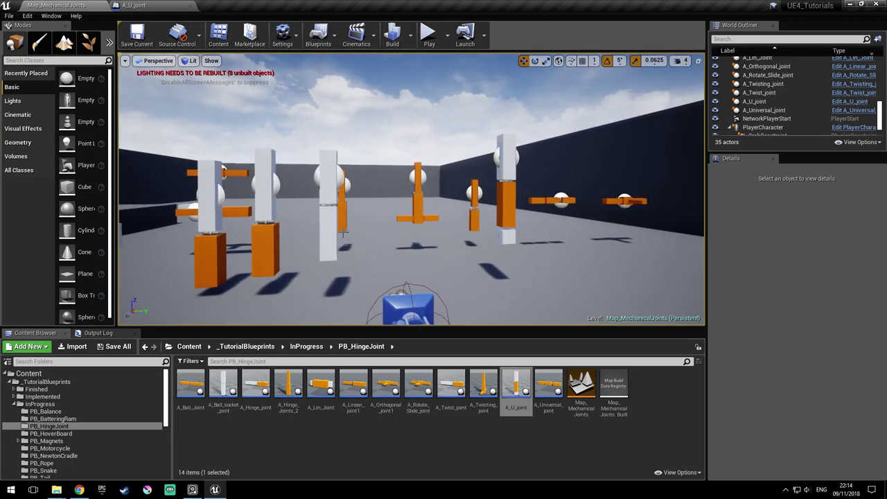
click(330, 227)
key(d)
right_drag(333, 225, 349, 234)
key(a)
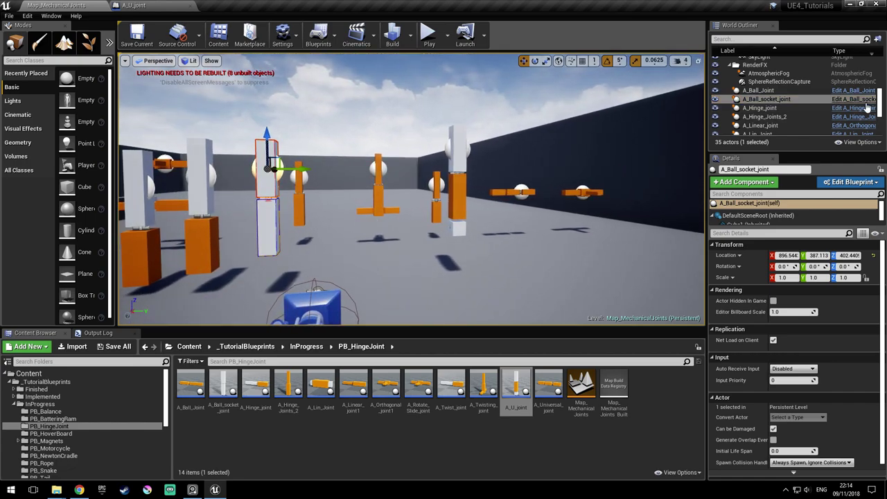
Duplicate the A_Ball_socket_joint blueprint and name the copy A_Lin_rot_joint
right_click(223, 389)
mouse_move(301, 261)
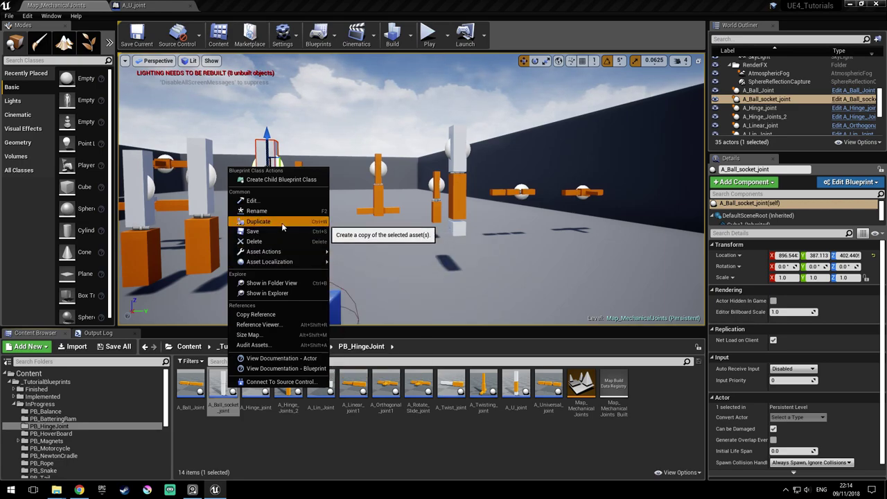
click(281, 223)
text(A_Lin_)
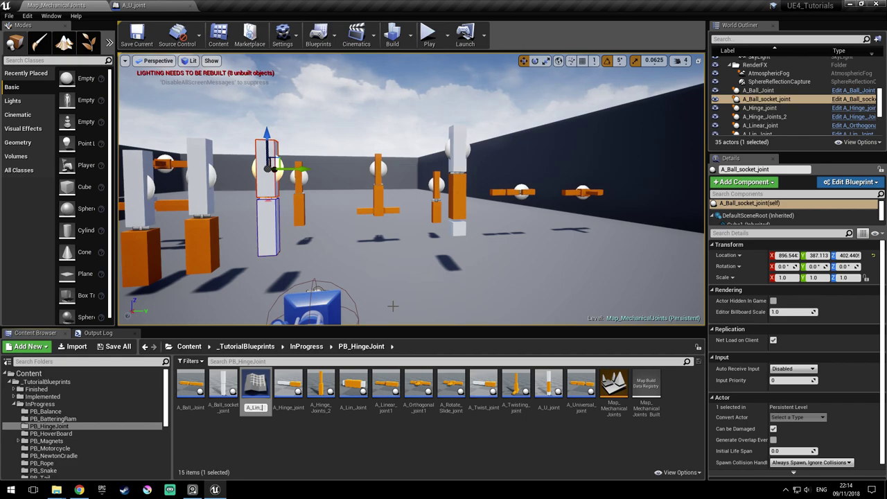
text(Rot)
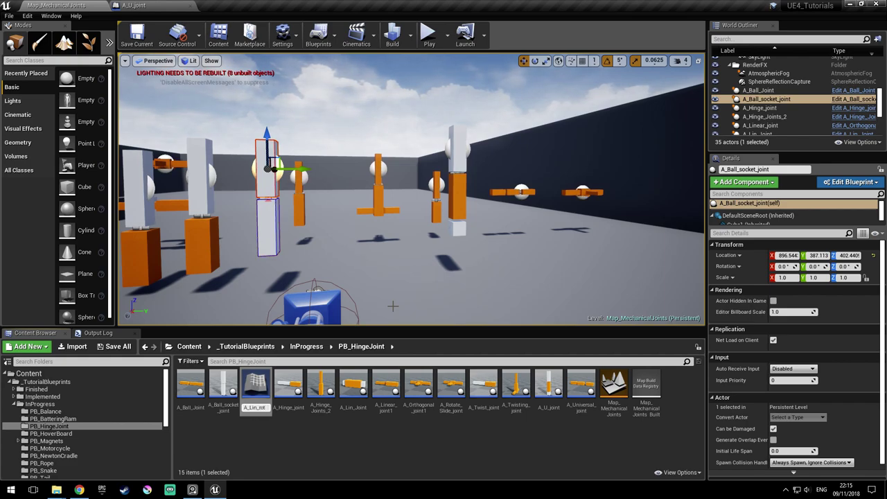
text(_joint)
key(Return)
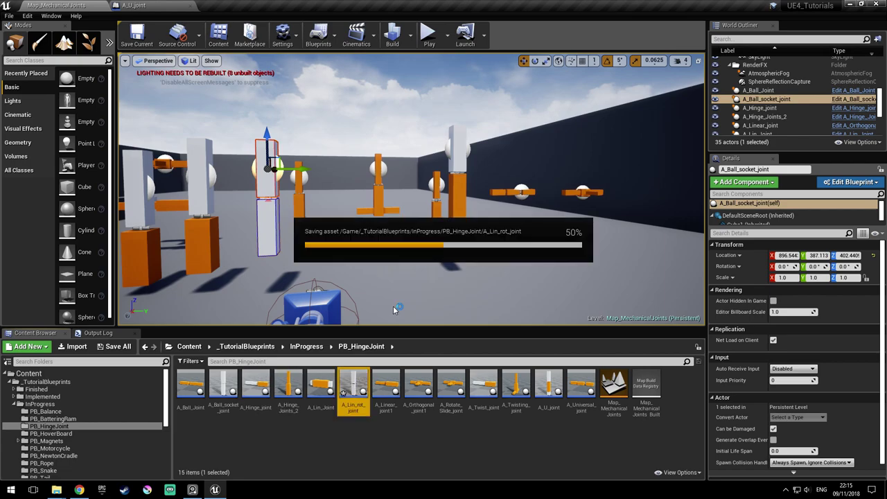
Open the A_Lin_rot_joint blueprint and show its components in the 3D viewport
double_click(355, 388)
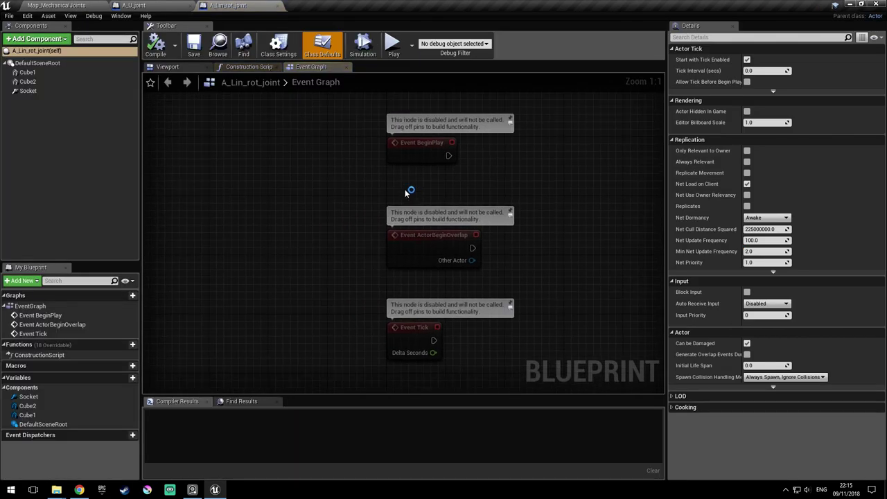
click(237, 71)
click(172, 67)
right_drag(496, 235, 448, 246)
Add a Cube component as a child of Cube2
click(444, 258)
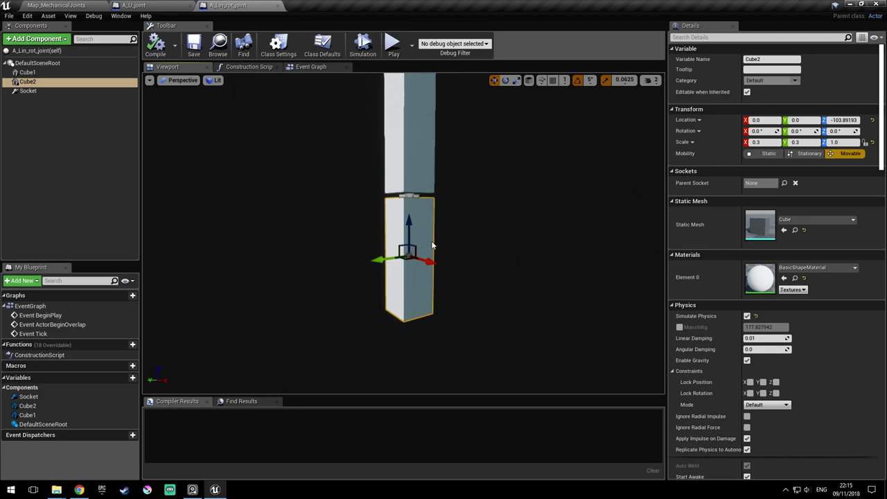
click(63, 42)
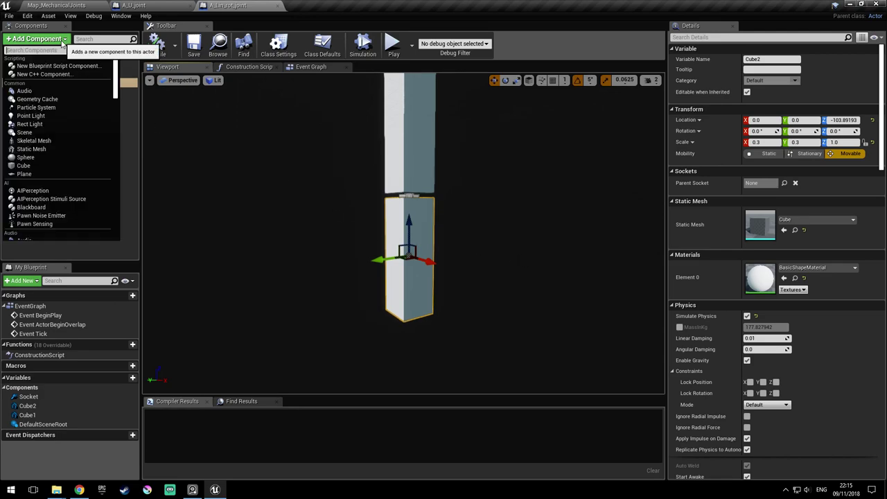
text(cube)
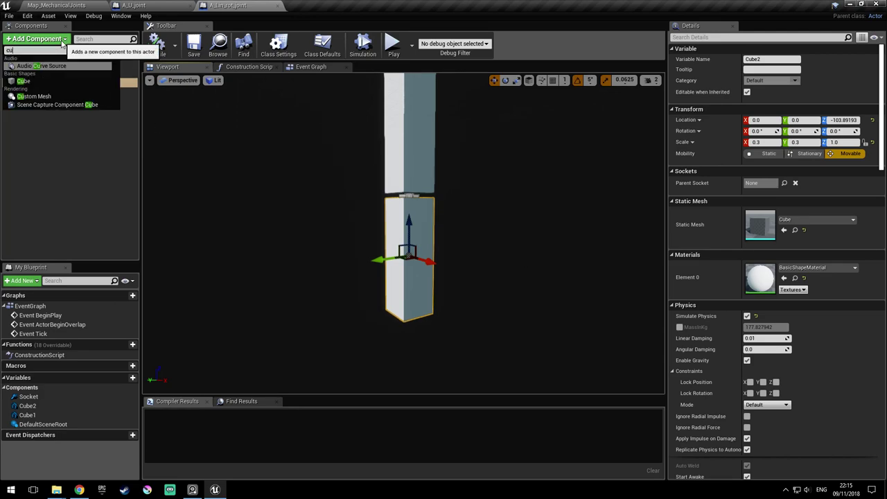
key(Return)
Scale the child Cube to 3.0625 in Y and 0.25 in Z to form a crossbar, and compile the blueprint
right_drag(464, 237, 478, 235)
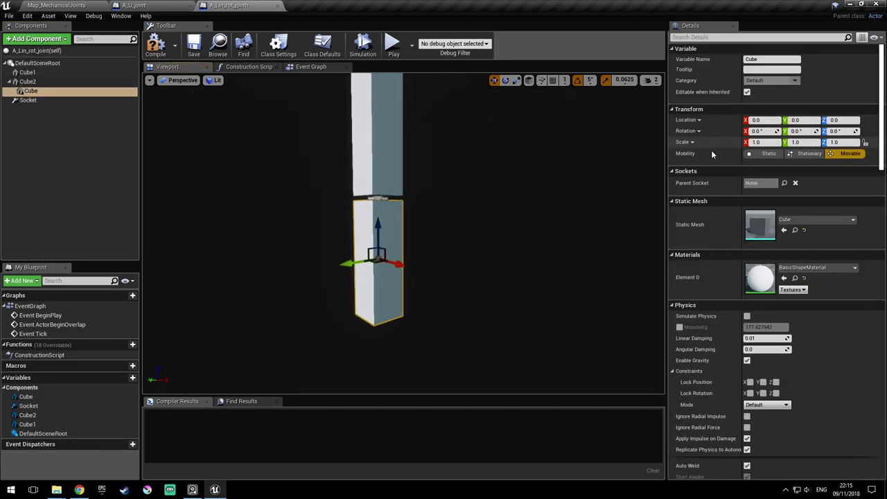
click(516, 79)
drag(378, 226, 317, 263)
click(155, 45)
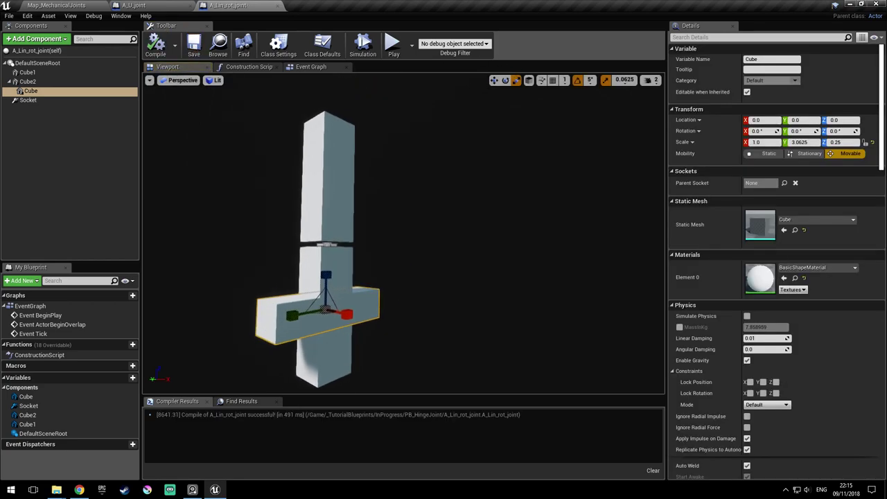
Thin Cube1 to a scale of 0.1125 in X and 0.175 in Y, and save the blueprint
right_drag(301, 167, 367, 178)
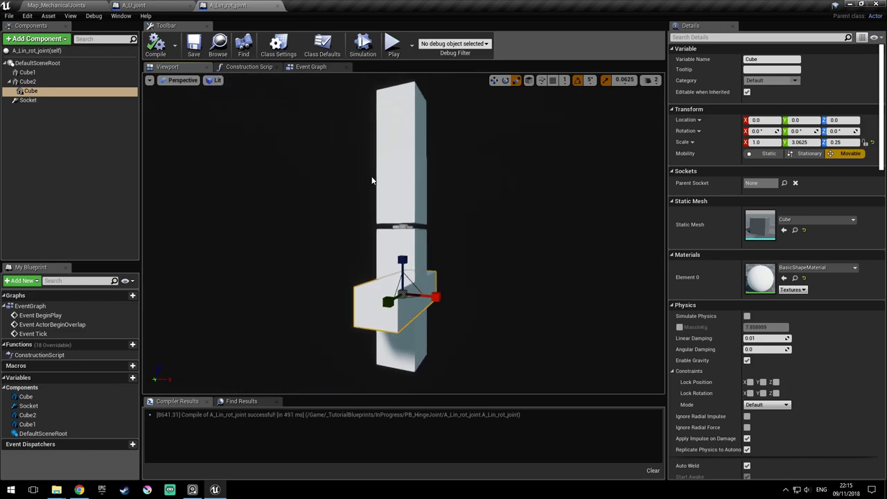
click(398, 177)
key(f)
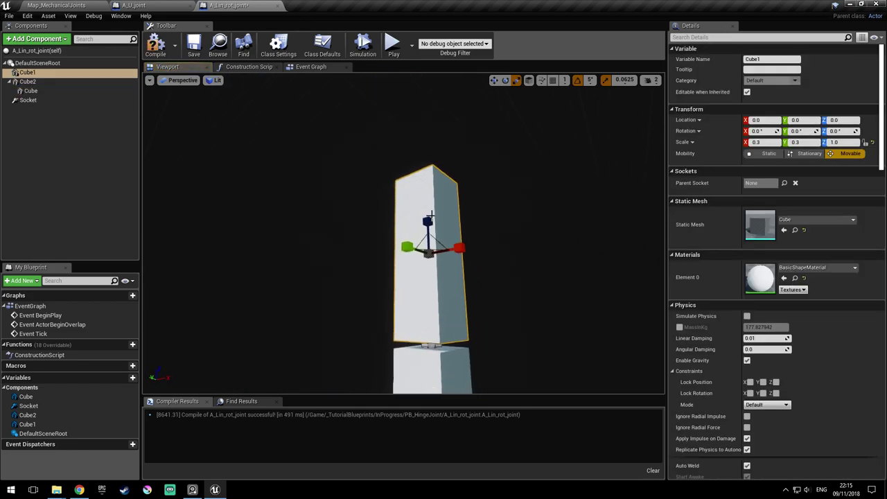
drag(455, 247, 415, 250)
key(ctrl+s)
mouse_move(416, 251)
right_down()
mouse_move(440, 259)
mouse_move(416, 263)
right_up()
drag(410, 277, 410, 285)
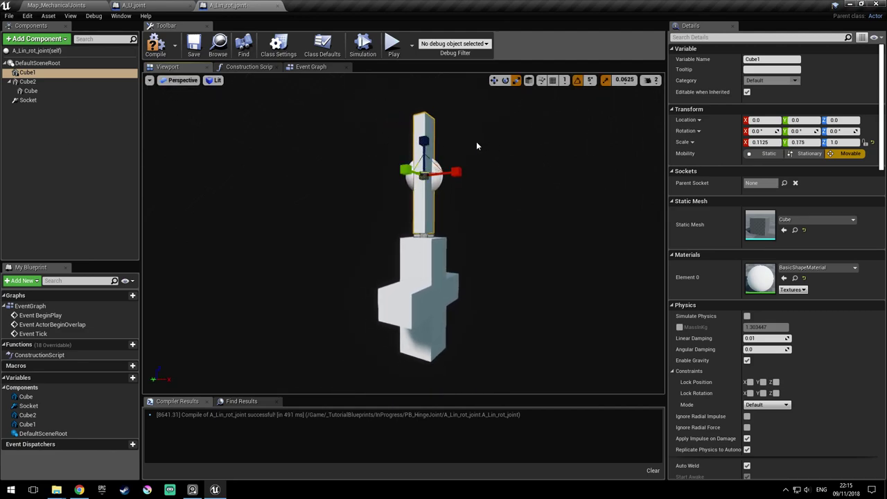
Lower Cube1 through Cube2 to about Z -98.44 and lengthen it to a Z scale of 1.625
drag(425, 141, 426, 261)
key(w)
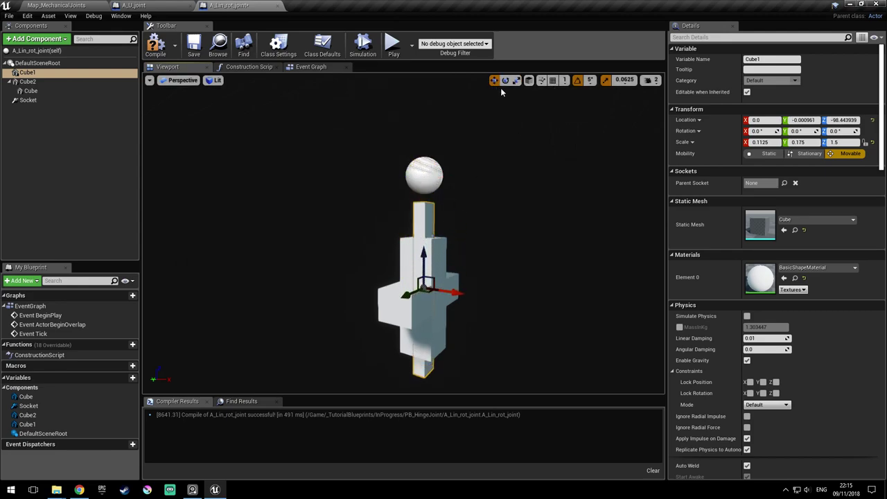
click(516, 81)
drag(425, 257, 426, 250)
Assign M_DefaultMaterial to Cube1 and save the blueprint
right_drag(425, 250, 472, 311)
click(830, 269)
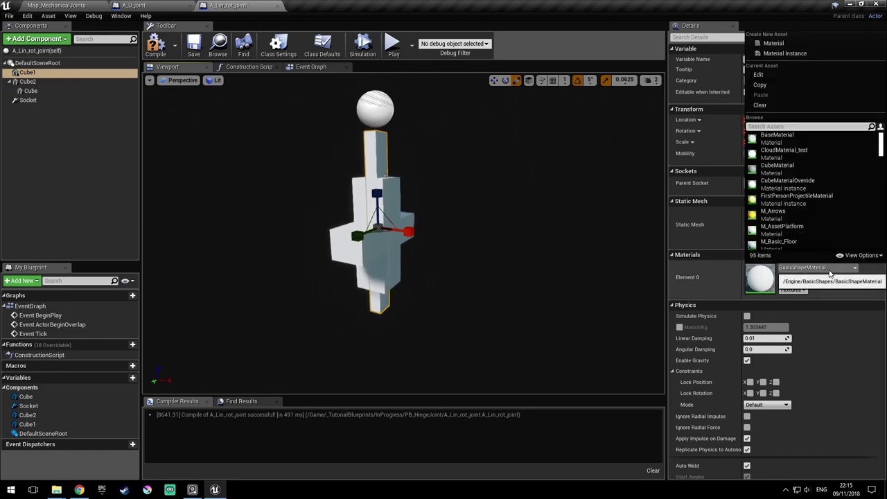
text(defa)
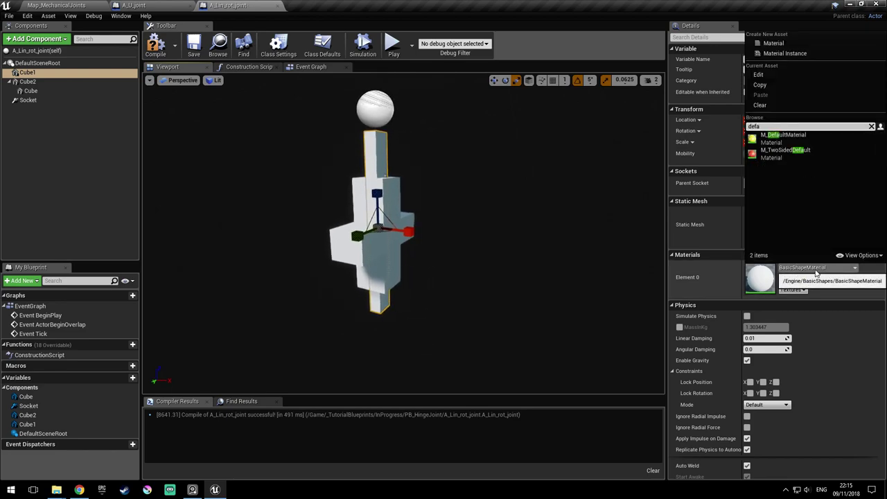
click(802, 139)
right_drag(496, 234, 464, 229)
key(ctrl+s)
click(492, 81)
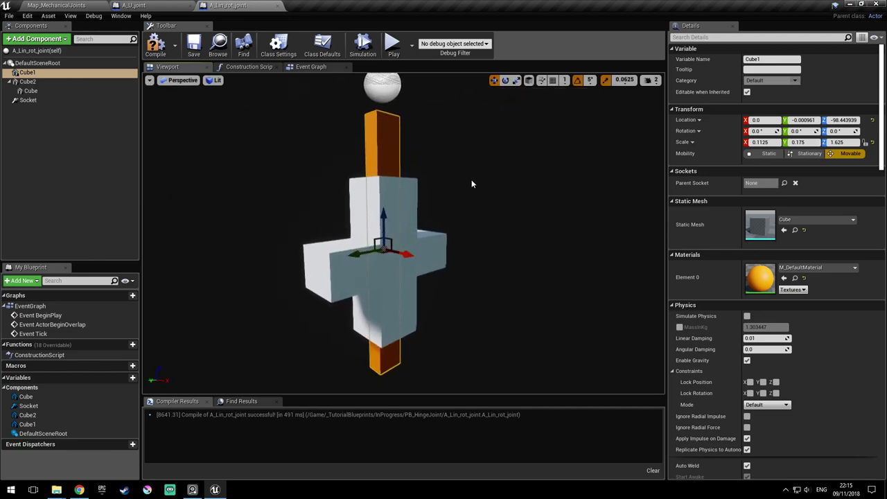
Move the child Cube sideways to about Y 106.85 so it sticks out of one side of Cube2, and save
click(431, 228)
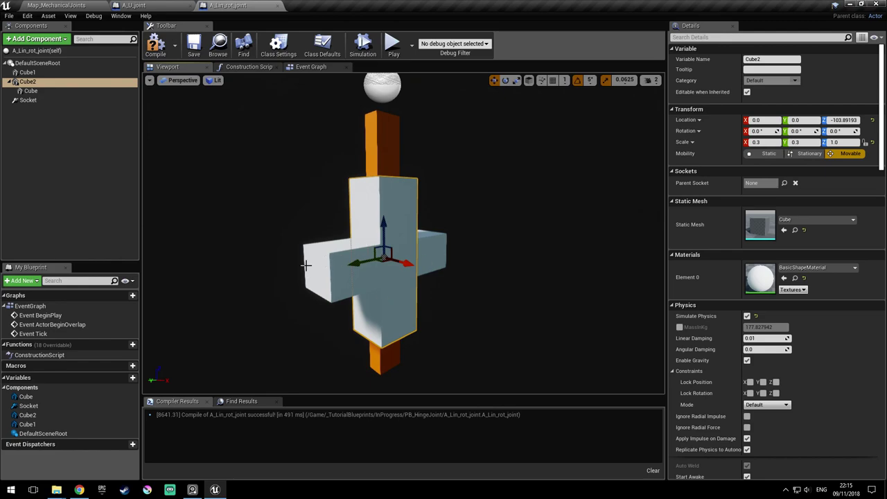
click(325, 271)
drag(338, 267, 308, 271)
right_drag(463, 275, 409, 277)
key(ctrl+s)
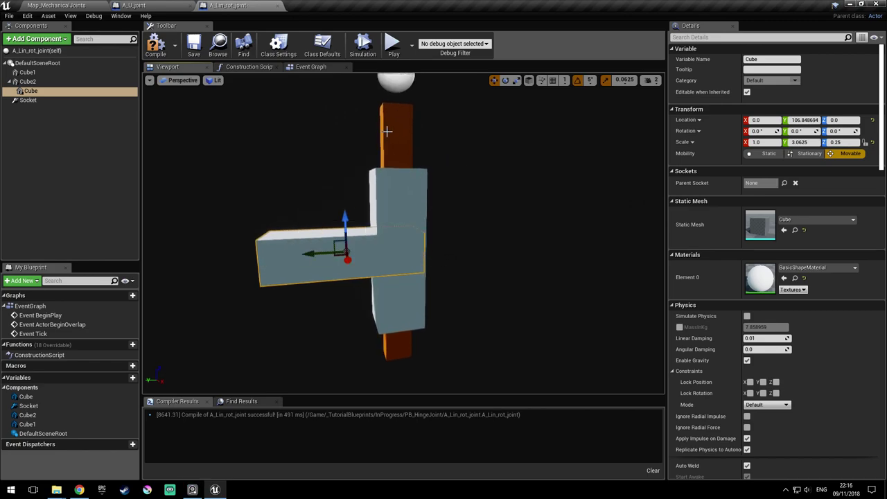
Add a Physics Constraint component under DefaultSceneRoot, keeping its default name
click(41, 63)
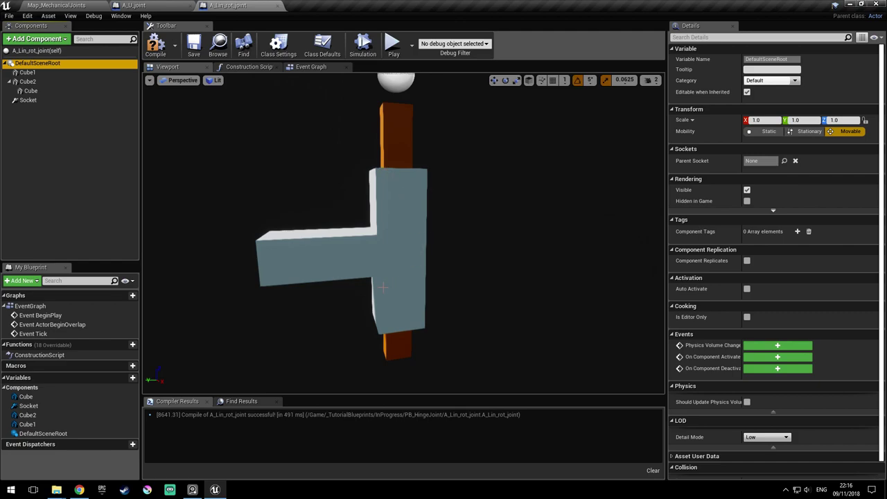
right_drag(409, 246, 443, 263)
click(38, 39)
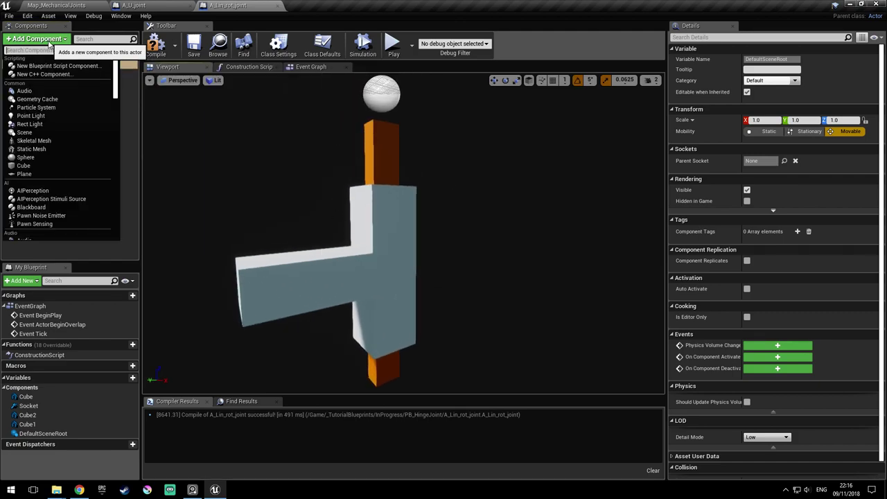
text(physics)
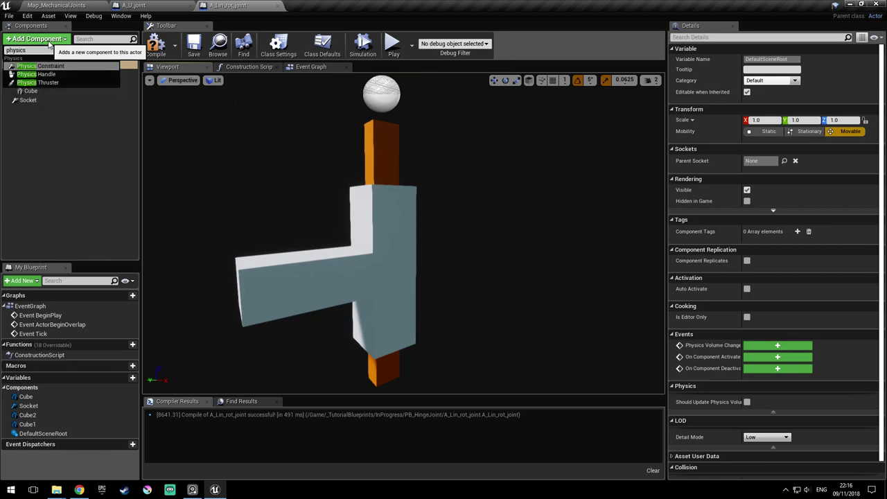
key(Return)
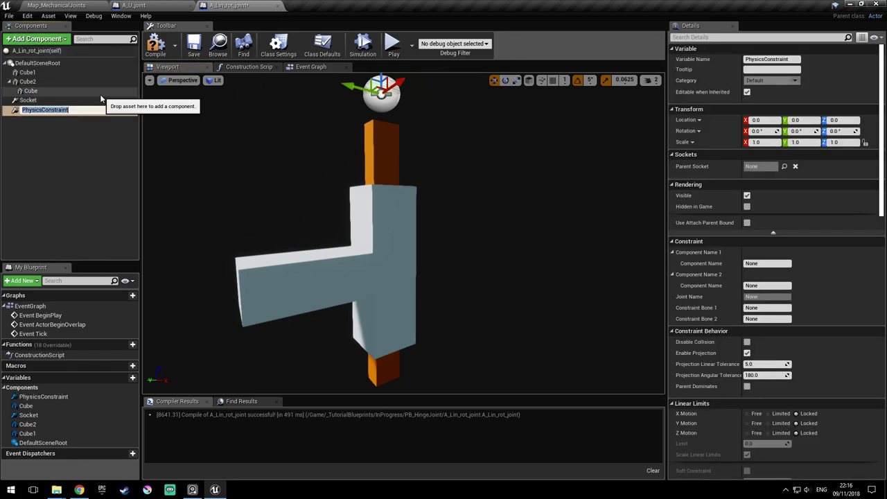
key(Return)
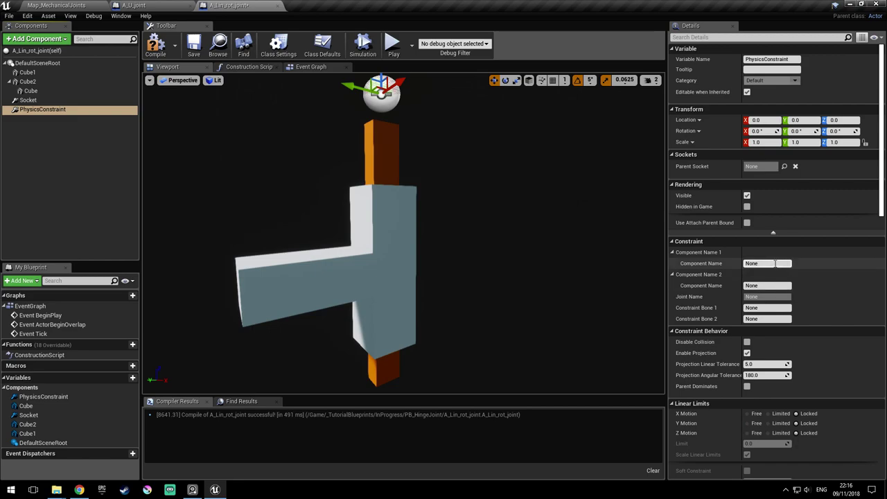
Set the PhysicsConstraint's first constrained component name to Cube1, checking the cubes' names in the model
click(774, 264)
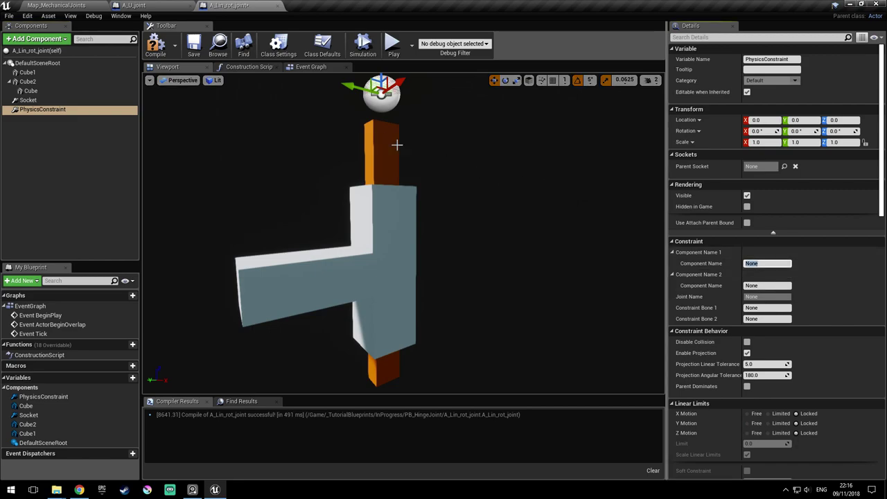
click(384, 139)
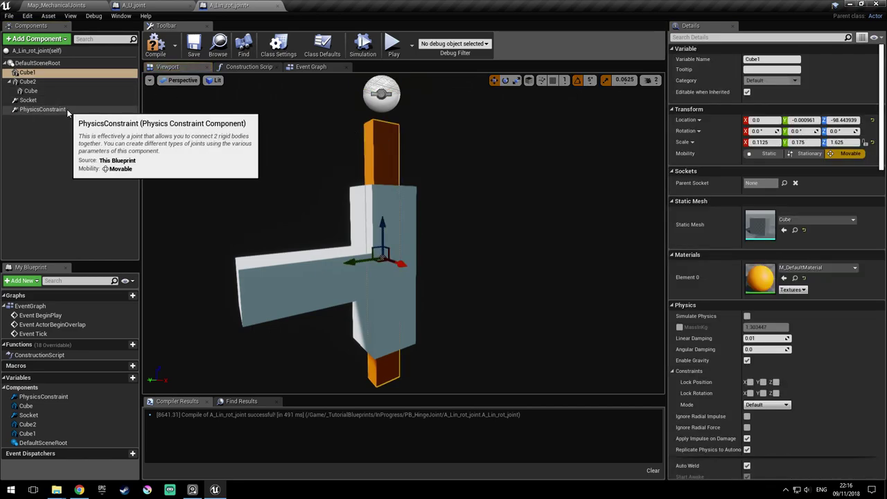
click(43, 109)
click(771, 263)
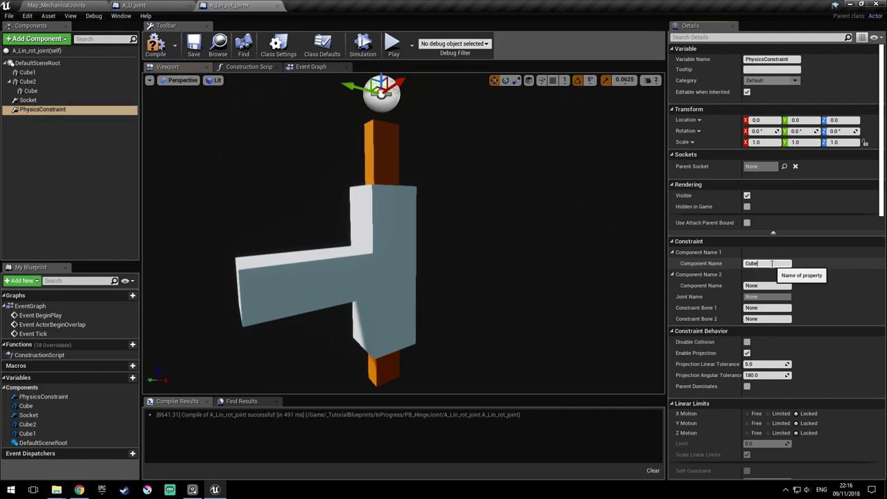
click(386, 215)
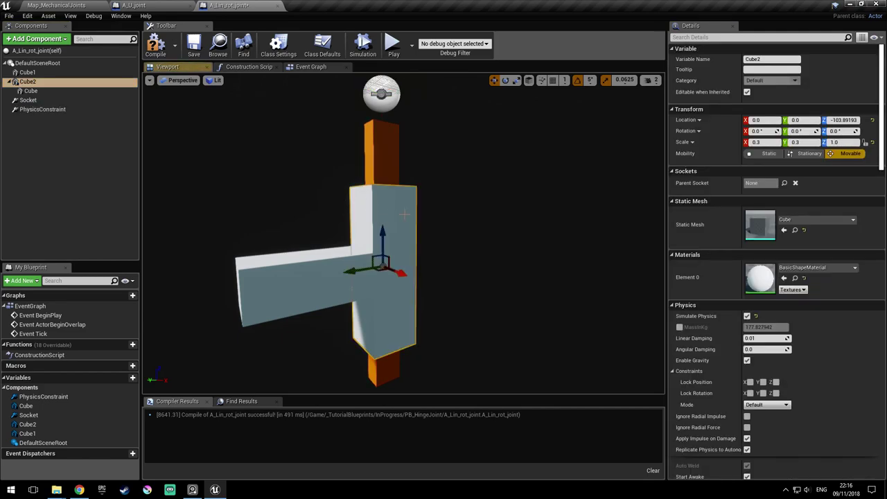
click(44, 82)
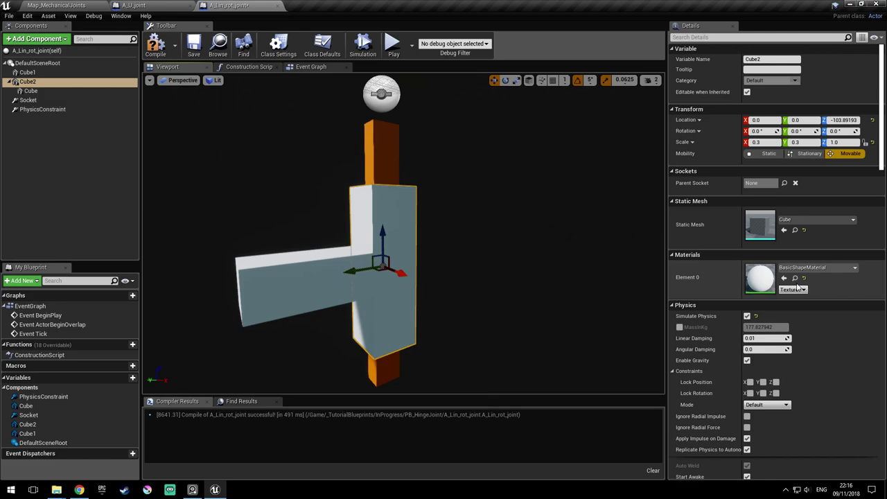
click(47, 109)
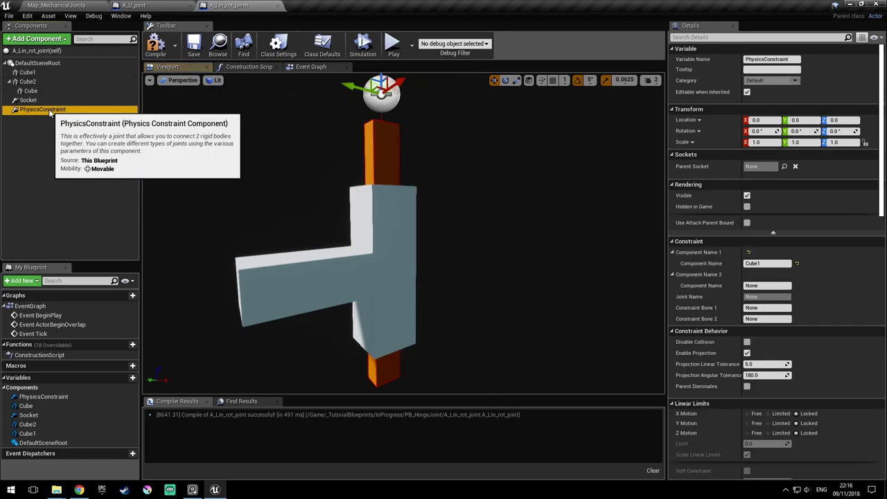
Delete the old Socket constraint component from the blueprint
click(55, 102)
right_click(56, 102)
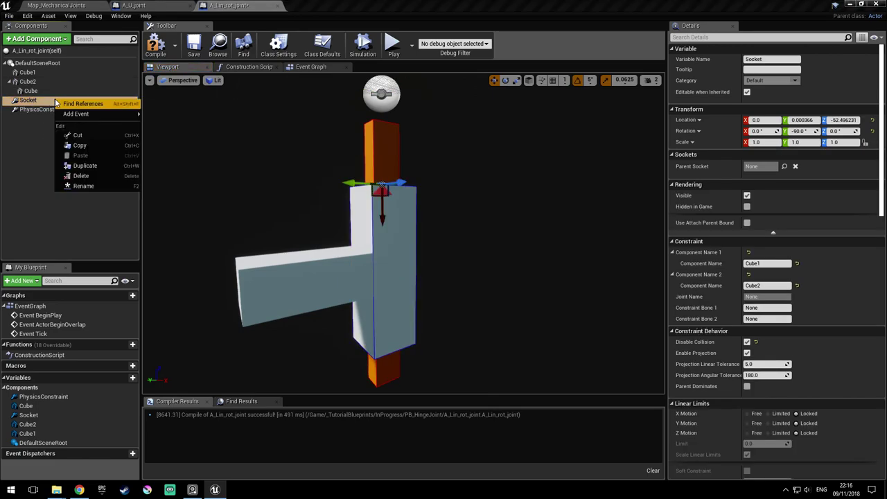
click(96, 176)
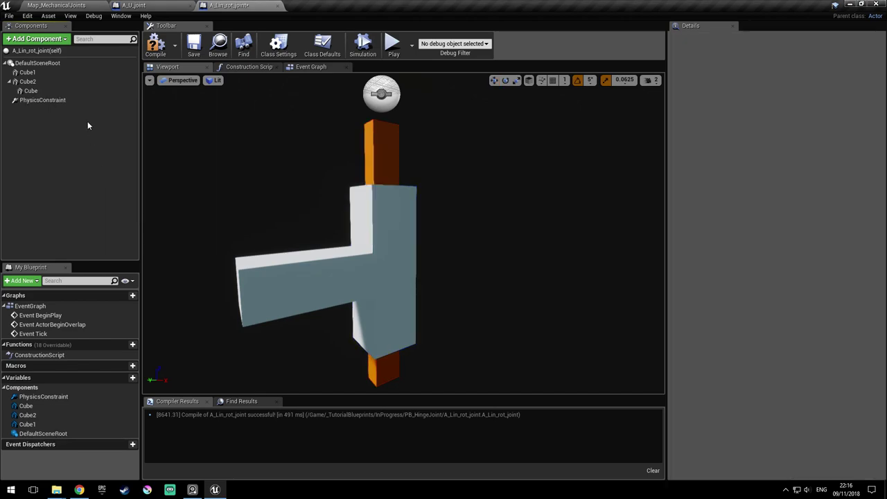
Set the PhysicsConstraint's second constrained component name to Cube2 and save the blueprint
click(42, 99)
click(767, 285)
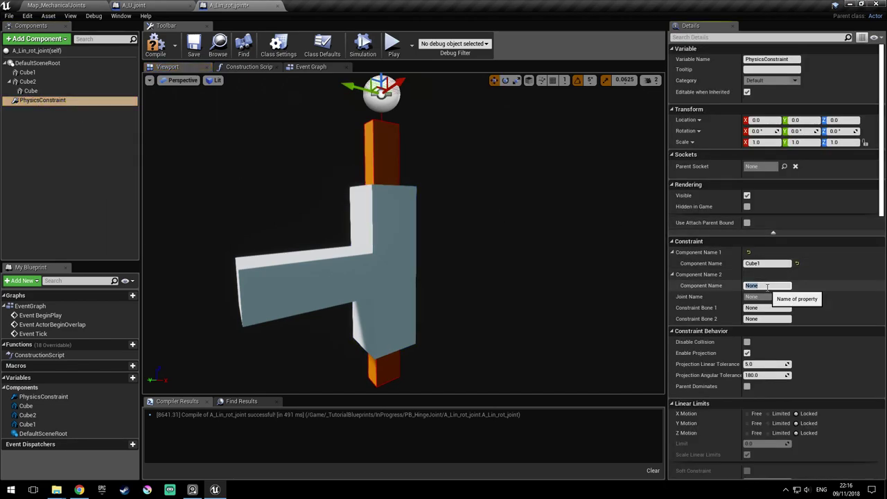
text(Cube2)
key(Return)
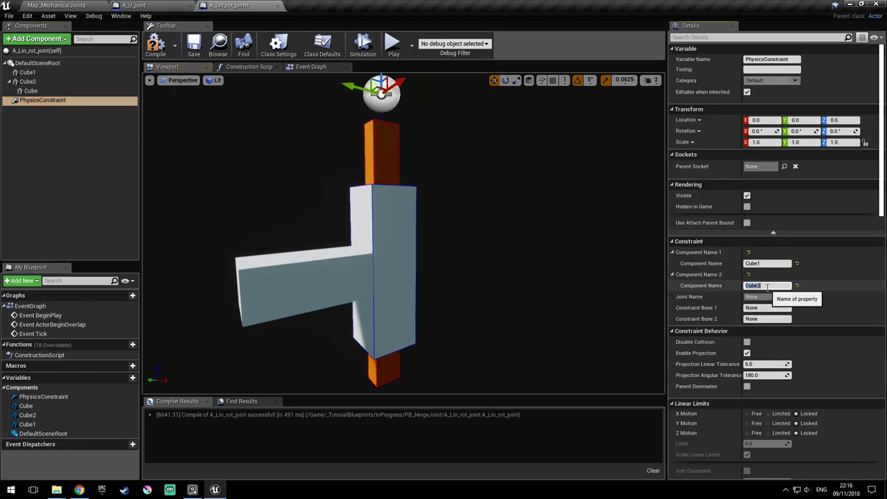
mouse_move(509, 240)
right_down()
mouse_move(493, 227)
mouse_move(527, 265)
mouse_move(521, 250)
right_up()
key(ctrl+s)
right_drag(401, 185, 395, 185)
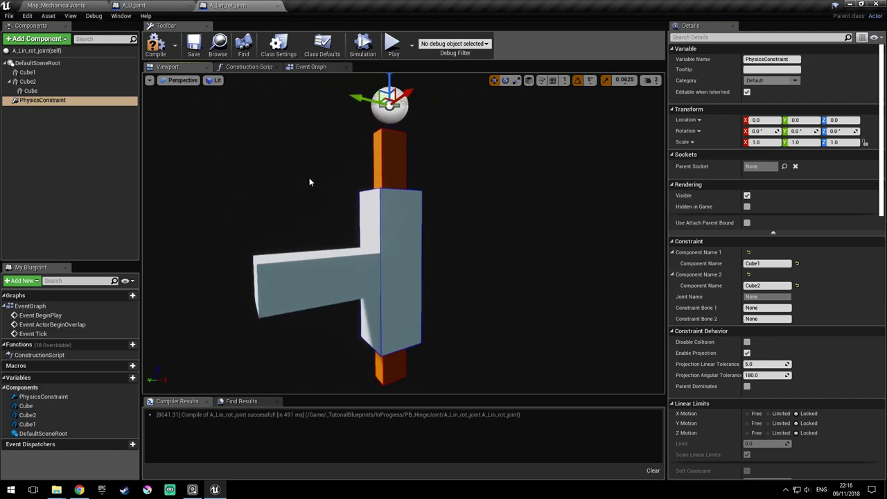
Check the Simulate Physics setting on the child Cube, Cube2 and Cube1
click(30, 91)
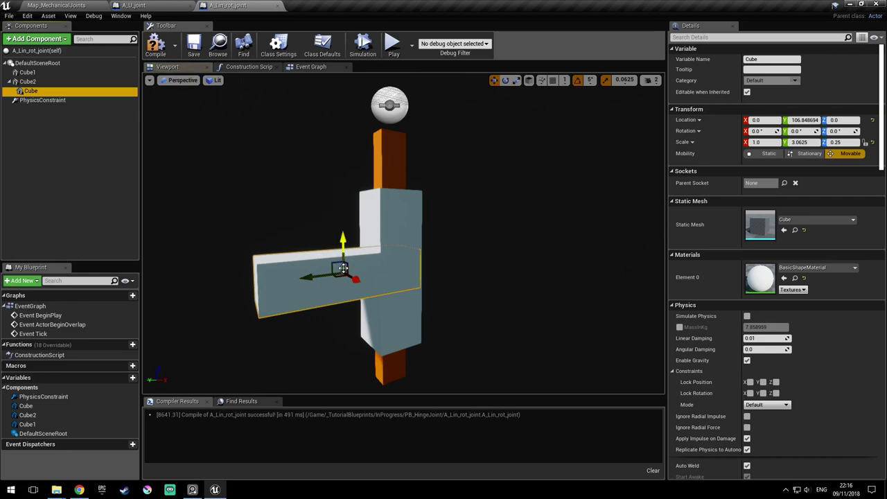
mouse_move(193, 127)
right_down()
mouse_move(182, 118)
mouse_move(206, 136)
mouse_move(193, 126)
right_up()
click(42, 82)
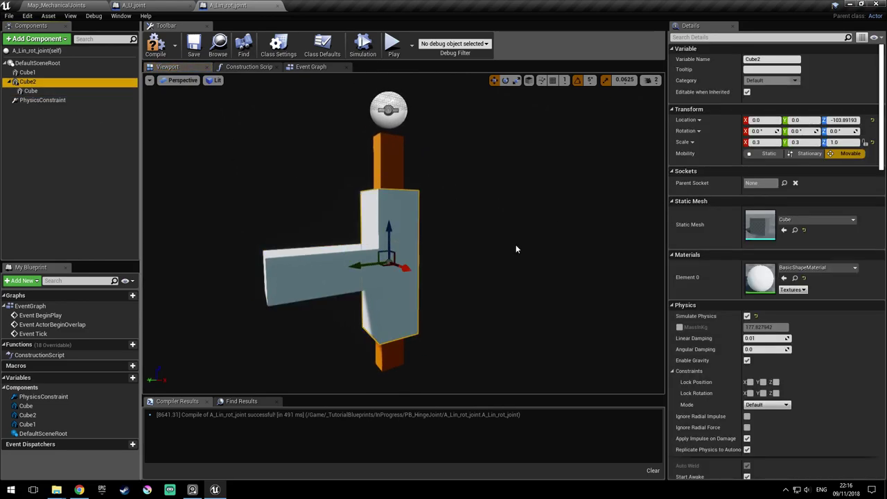
right_drag(523, 246, 534, 250)
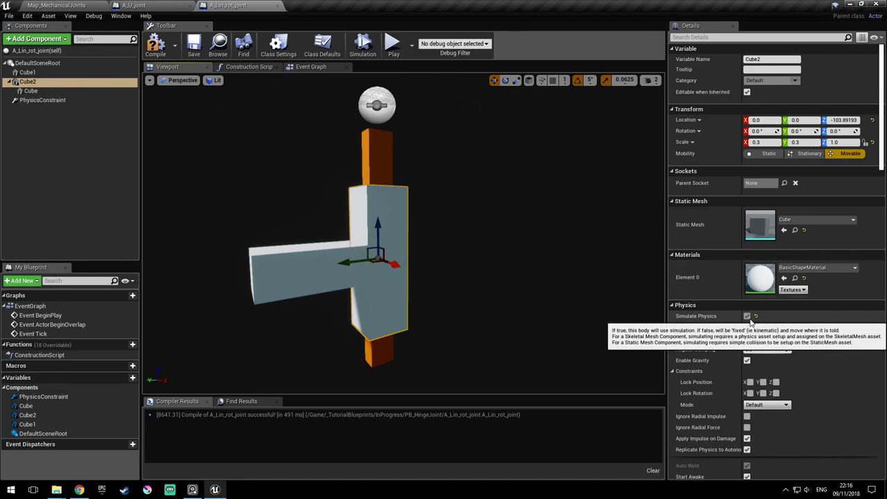
click(28, 72)
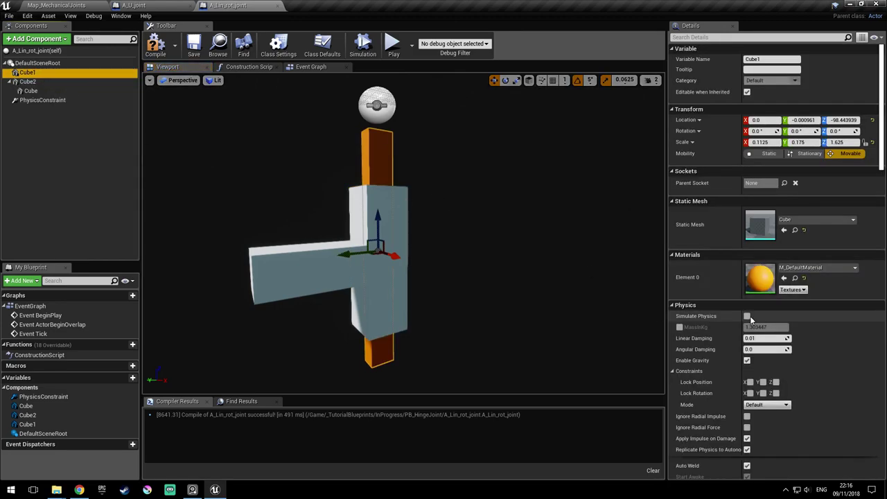
key(ctrl+s)
Move the child Cube outward from Cube2 to about Y 195.96 and save the blueprint
mouse_move(455, 209)
right_down()
mouse_move(466, 203)
mouse_move(448, 217)
right_up()
right_drag(342, 259, 324, 259)
click(342, 259)
drag(343, 255, 299, 258)
right_drag(336, 262, 320, 261)
key(ctrl+s)
right_drag(405, 180, 421, 180)
drag(404, 181, 397, 182)
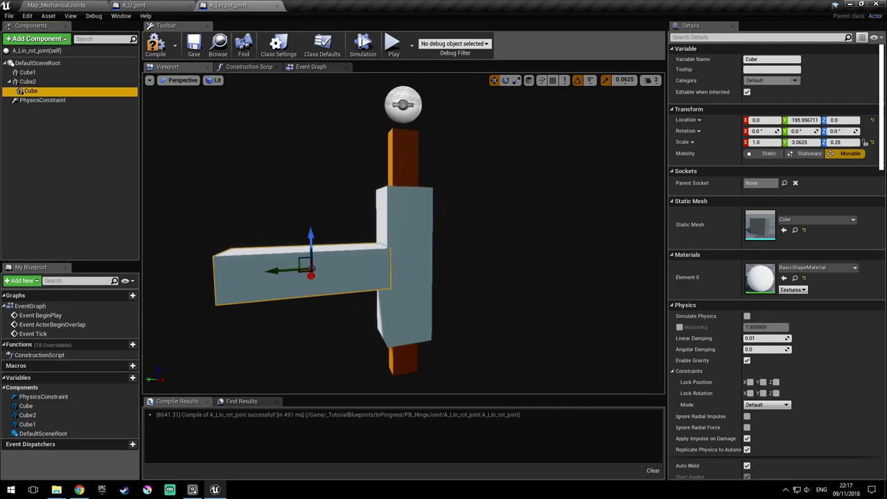
right_drag(478, 292, 476, 292)
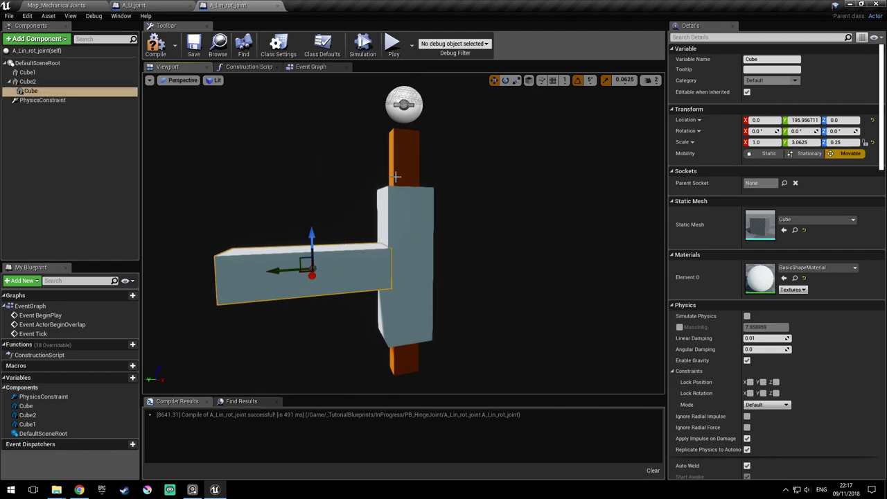
Nudge the child Cube farther out to about Y 200.75 and save the blueprint
click(63, 101)
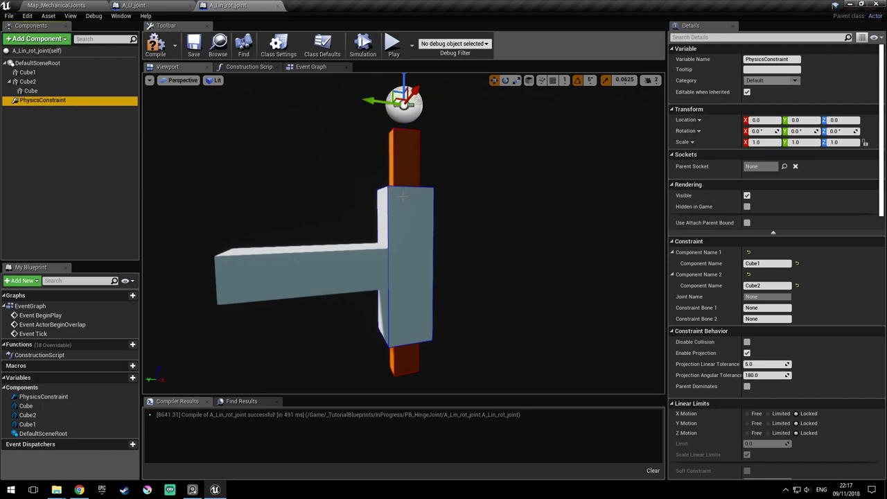
click(315, 275)
click(409, 157)
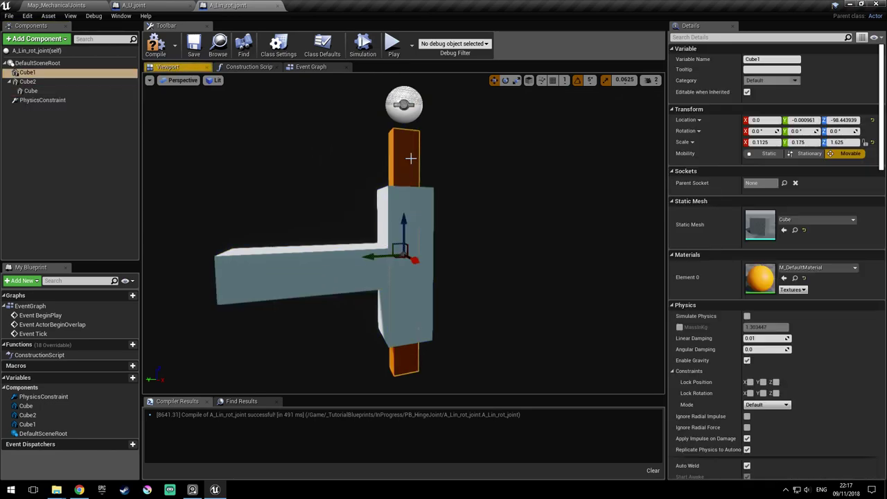
click(313, 271)
mouse_move(280, 270)
mouse_down()
mouse_move(266, 271)
mouse_move(277, 270)
mouse_up()
right_drag(327, 279, 382, 285)
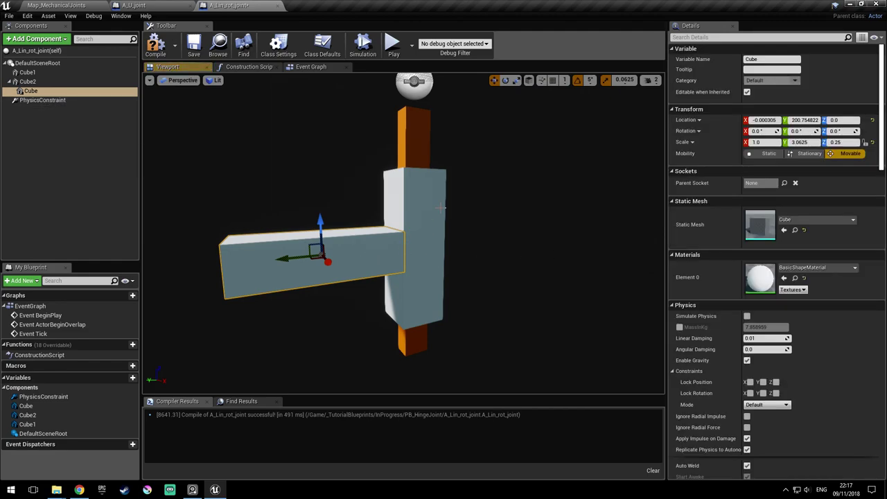
click(410, 143)
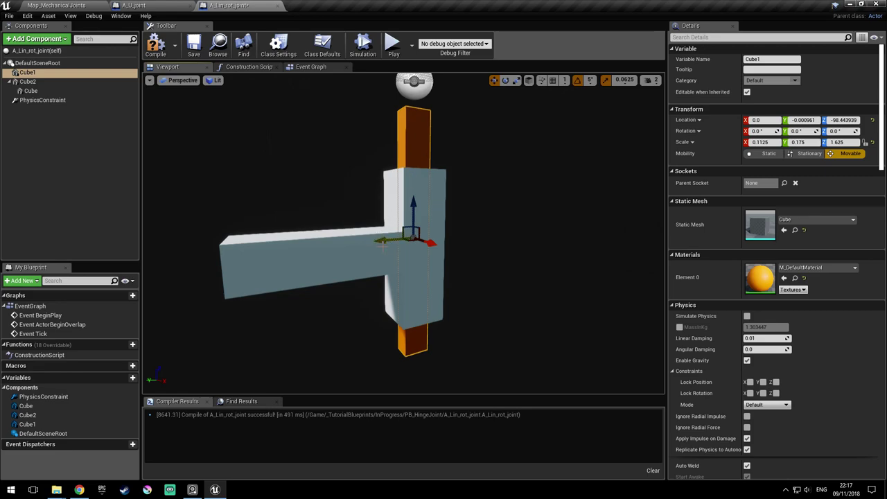
click(433, 197)
drag(386, 225, 405, 220)
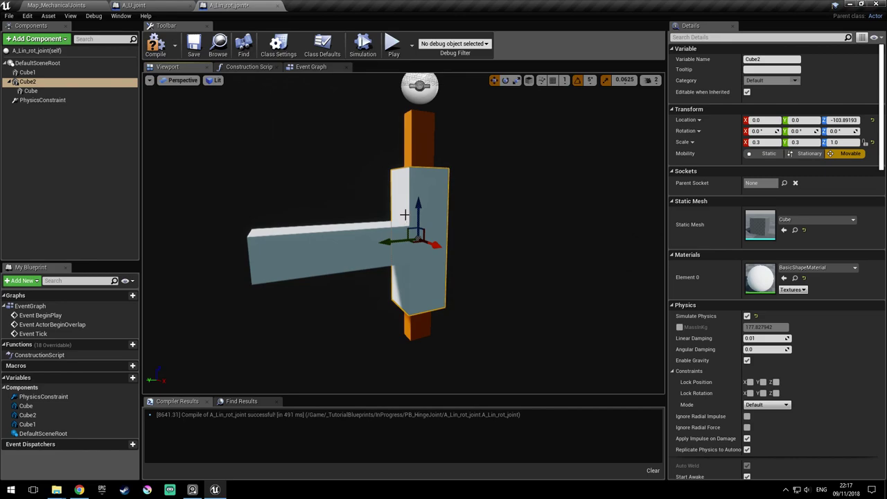
right_drag(414, 206, 404, 196)
click(43, 82)
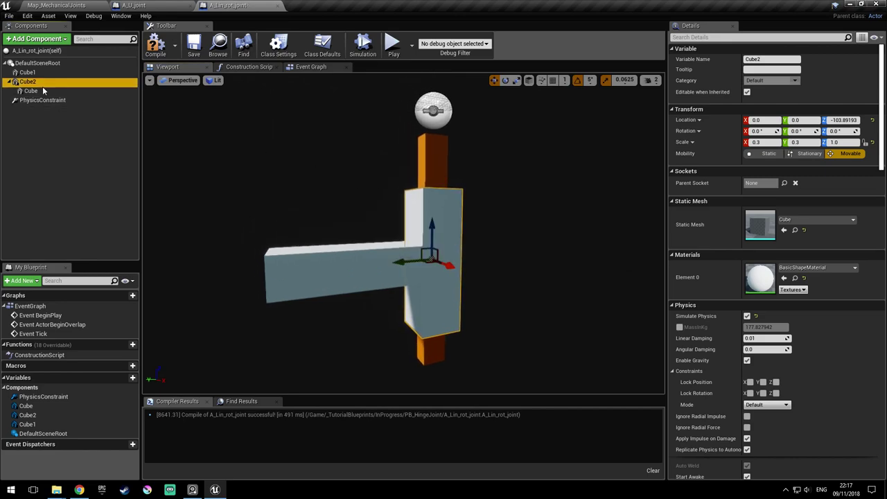
right_drag(508, 201, 496, 203)
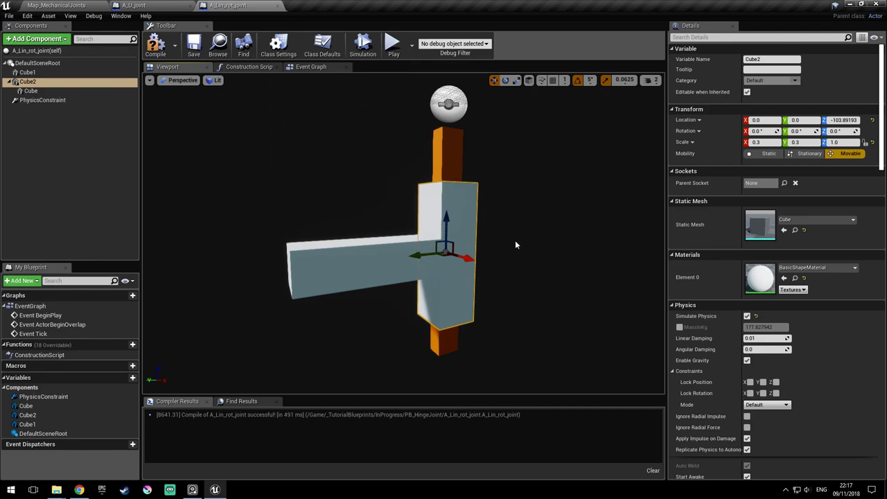
Lower the PhysicsConstraint into the middle of Cube2, to about Z -100.63
click(64, 102)
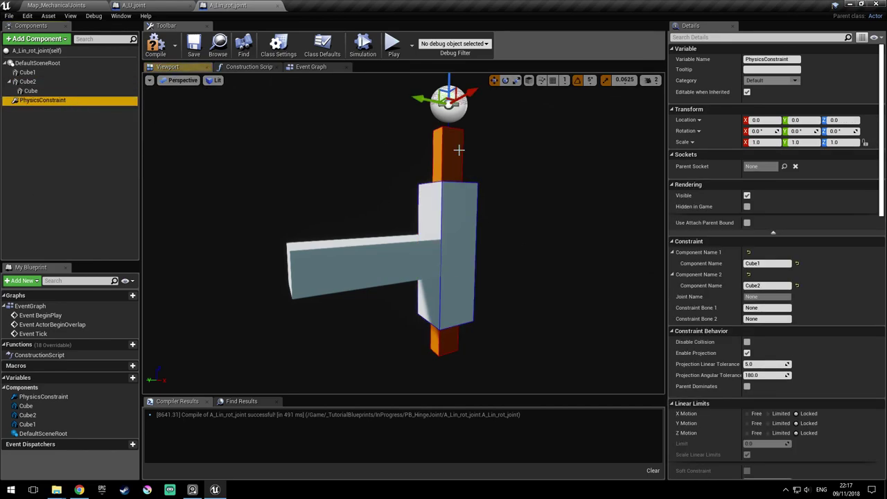
right_drag(449, 216, 471, 202)
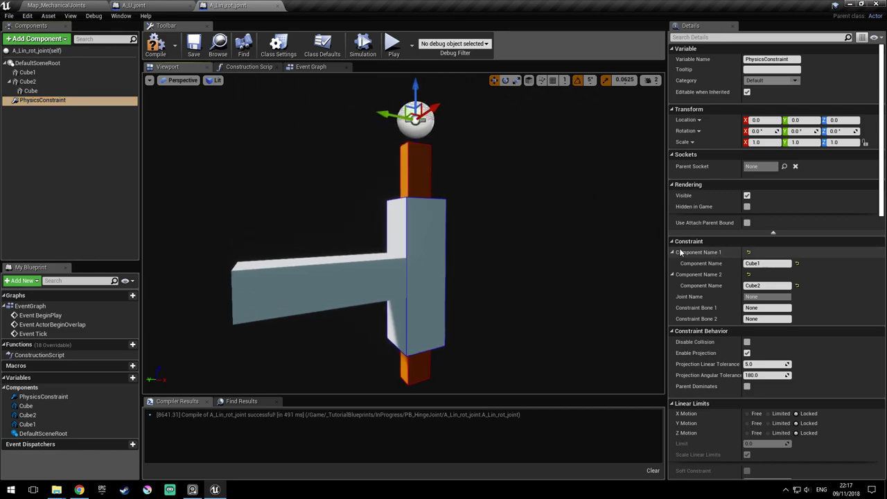
right_drag(438, 265, 419, 250)
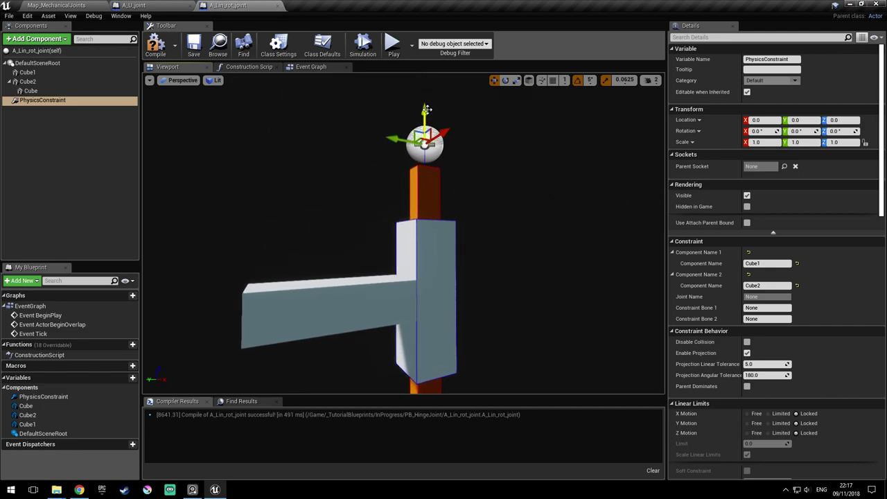
right_drag(425, 257, 293, 236)
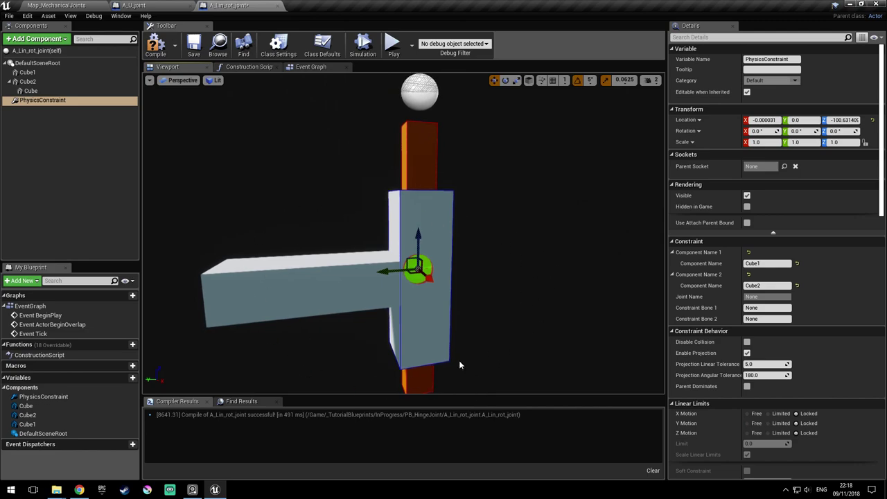
right_drag(509, 278, 592, 241)
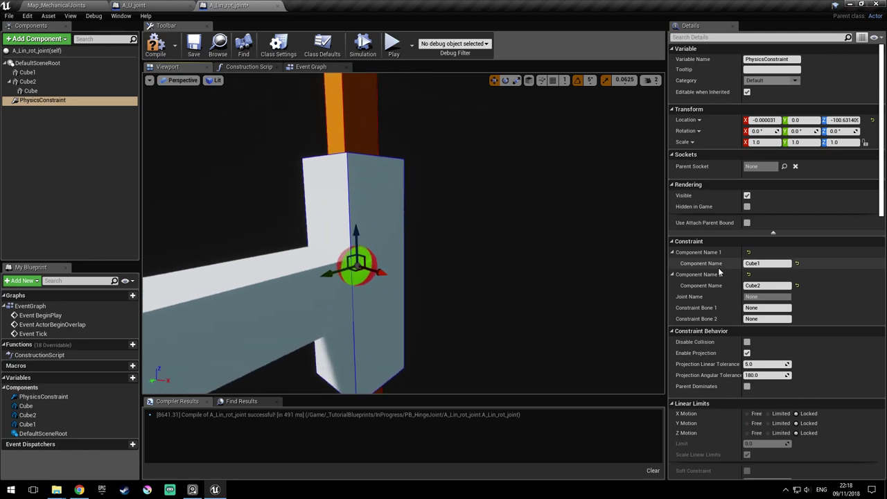
Set the PhysicsConstraint's Swing 1 Motion and Swing 2 Motion to Locked in its angular limits
scroll(827, 256, down, 10)
click(808, 210)
click(808, 220)
right_drag(452, 262, 488, 199)
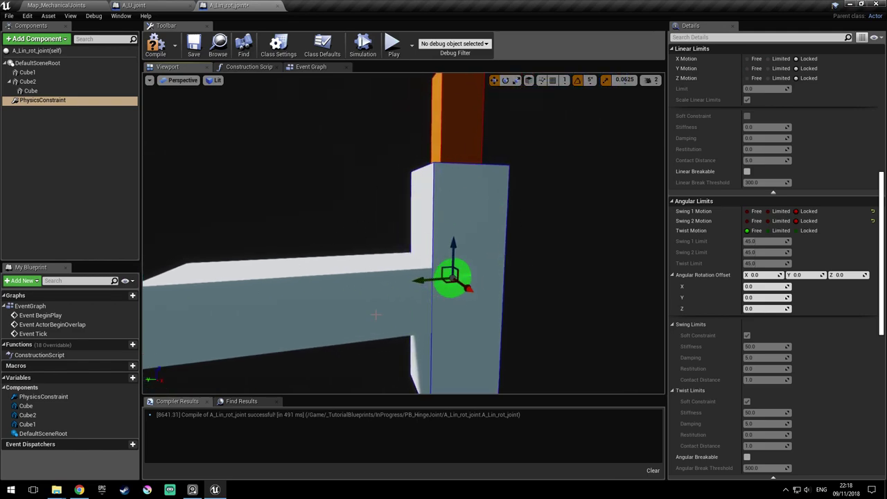
right_drag(574, 261, 575, 261)
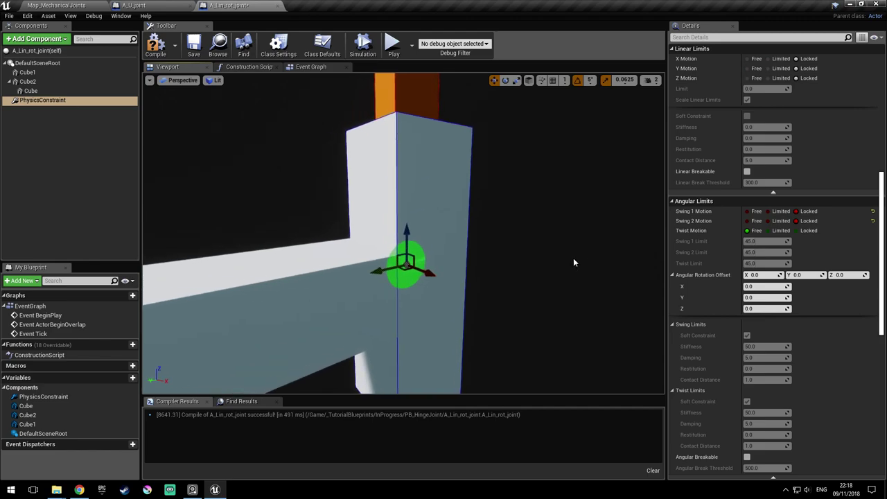
Rotate the PhysicsConstraint so its X axis points up along Cube1 and the twist disc lies flat, and save
click(506, 81)
drag(428, 233, 446, 280)
mouse_move(452, 258)
right_down()
mouse_move(453, 288)
mouse_move(452, 259)
right_up()
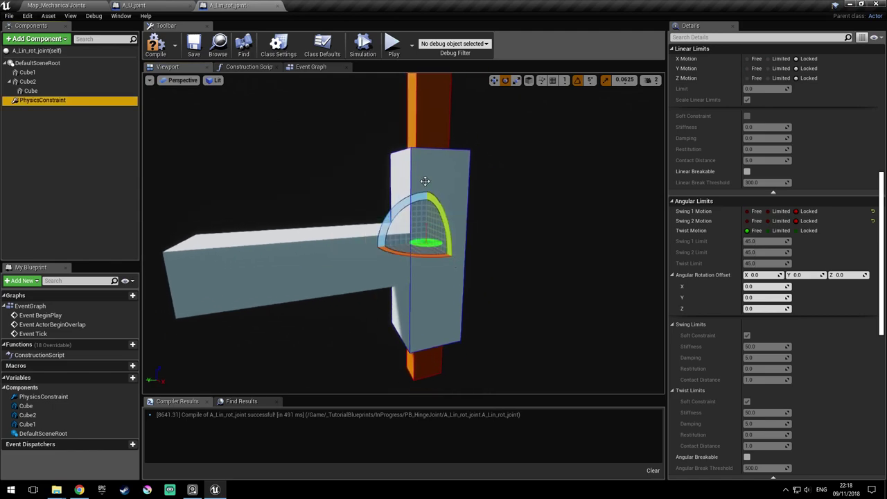
click(494, 83)
right_drag(505, 189, 495, 173)
right_drag(579, 222, 580, 212)
alt+drag(507, 190, 507, 190)
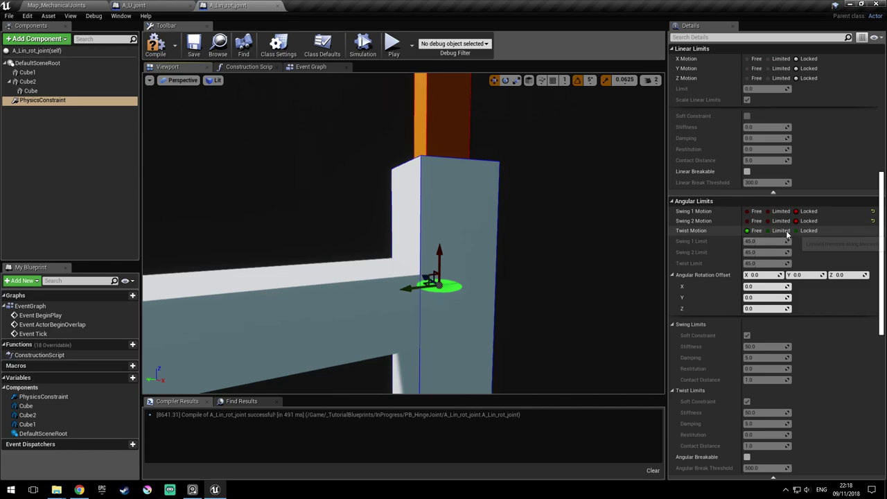
Set the PhysicsConstraint's Twist Motion to Limited and save the blueprint
click(769, 230)
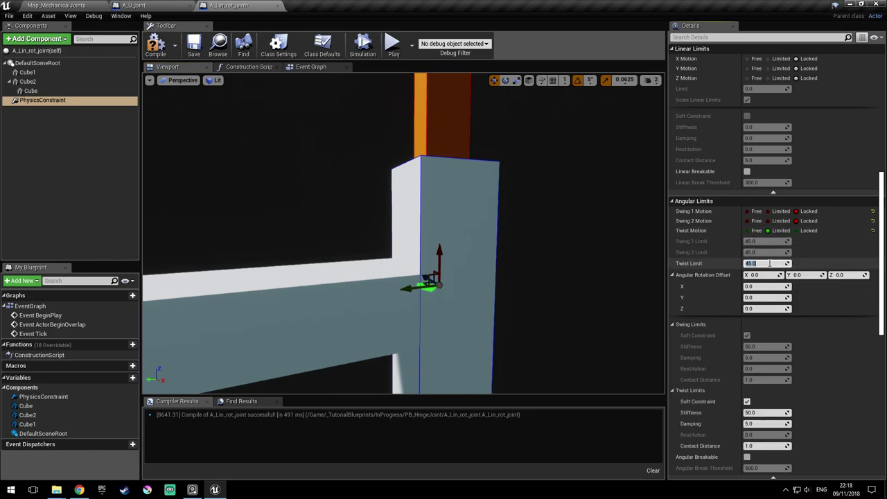
key(ctrl+s)
mouse_move(548, 309)
right_down()
mouse_move(541, 305)
mouse_move(558, 316)
right_up()
alt+drag(507, 190, 507, 190)
scroll(833, 252, up, 5)
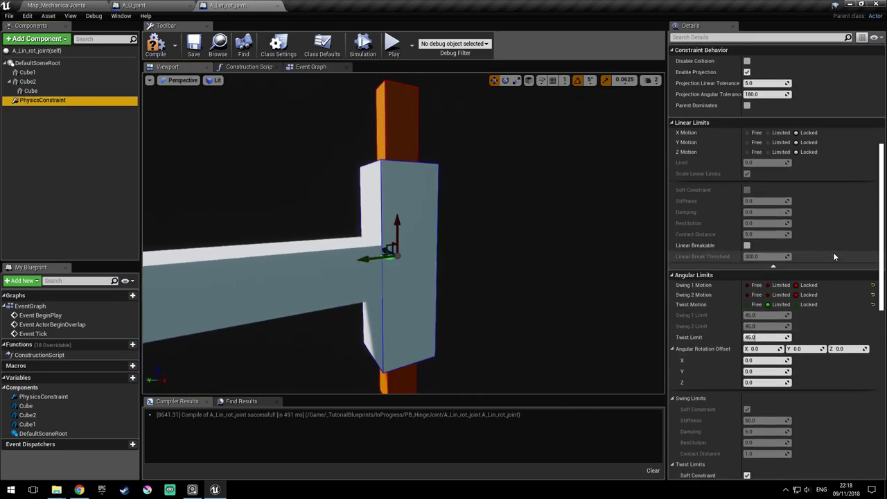
Set the PhysicsConstraint's linear X Motion to Limited with a limit of 50, saving the blueprint before the change
alt+drag(479, 270, 479, 270)
alt+drag(634, 324, 542, 298)
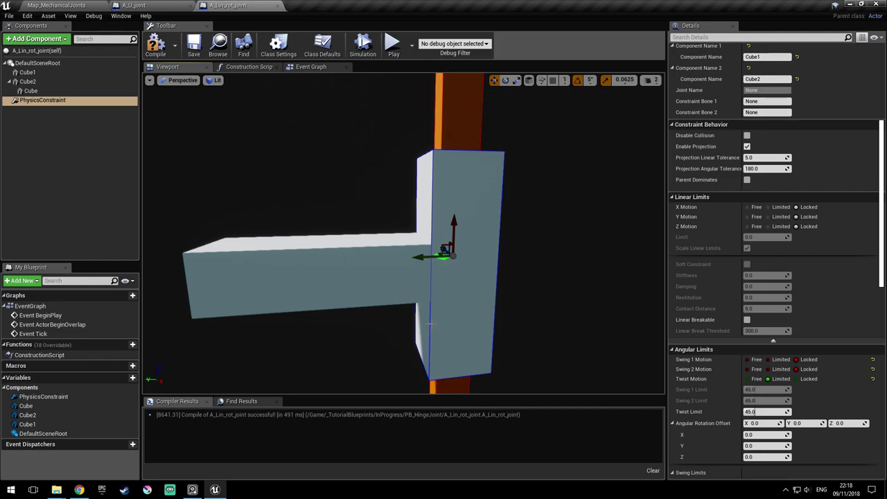
mouse_move(458, 271)
right_down()
mouse_move(455, 250)
mouse_move(467, 264)
mouse_move(460, 255)
right_up()
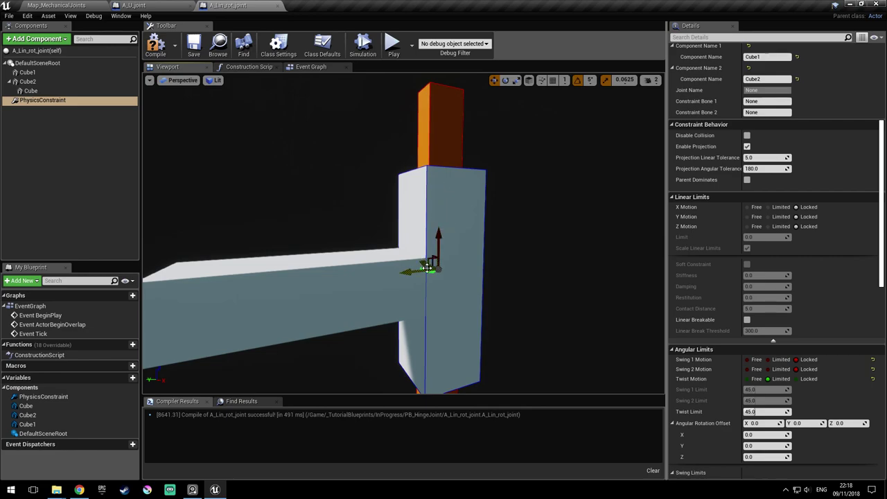
mouse_move(554, 246)
right_down()
mouse_move(542, 254)
mouse_move(568, 241)
mouse_move(573, 248)
mouse_move(561, 244)
right_up()
key(ctrl+s)
right_drag(444, 216, 485, 221)
click(771, 207)
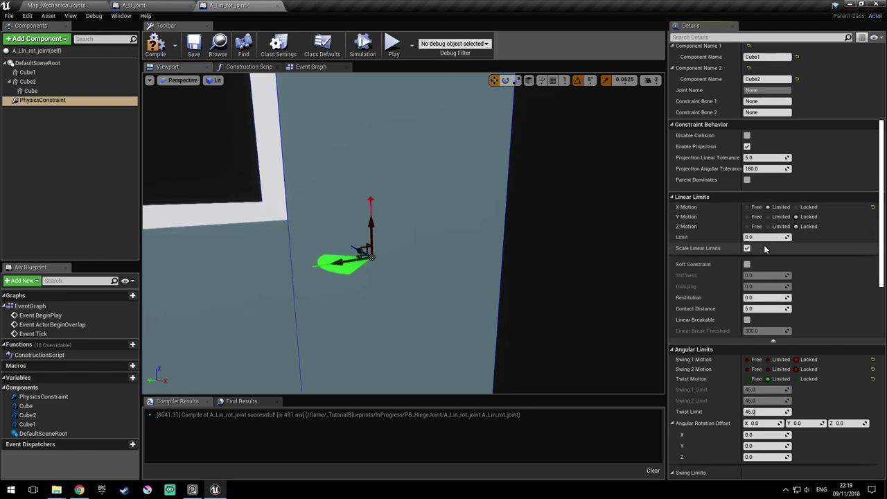
click(771, 237)
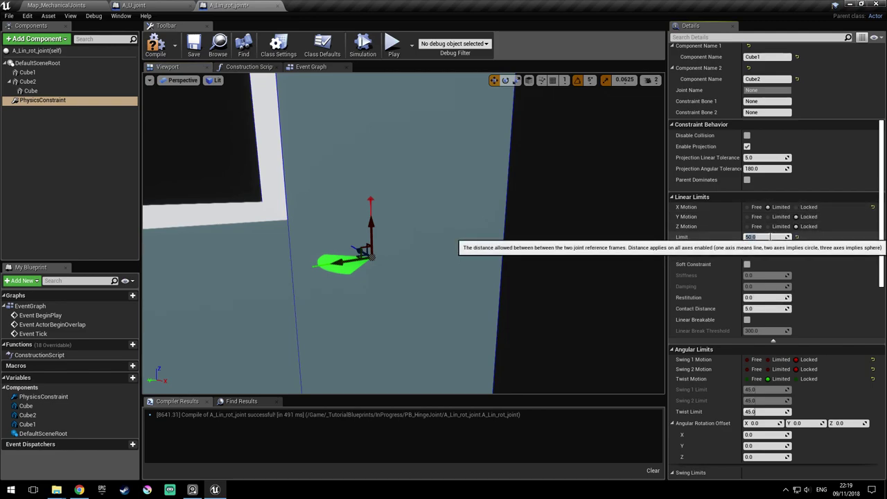
Enable the linear limits' Soft Constraint with stiffness 100 and damping 1, and save the blueprint
mouse_move(518, 271)
right_down()
mouse_move(492, 270)
mouse_move(518, 272)
right_up()
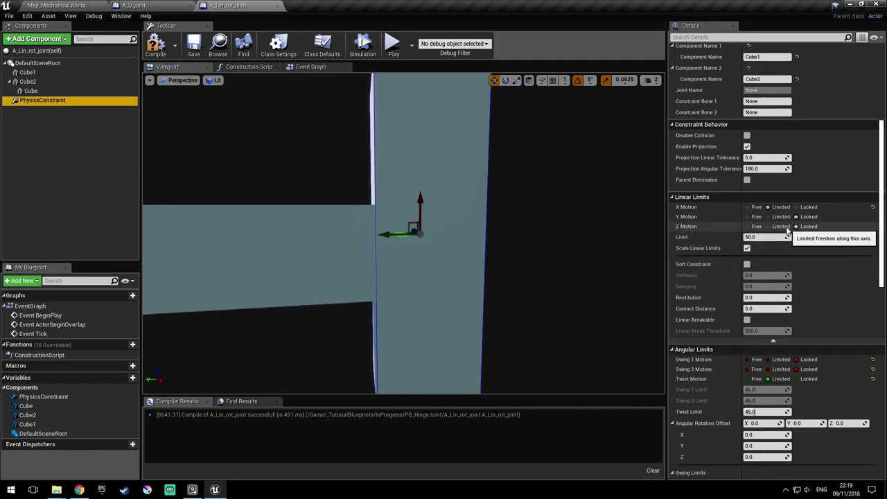
click(746, 264)
click(766, 275)
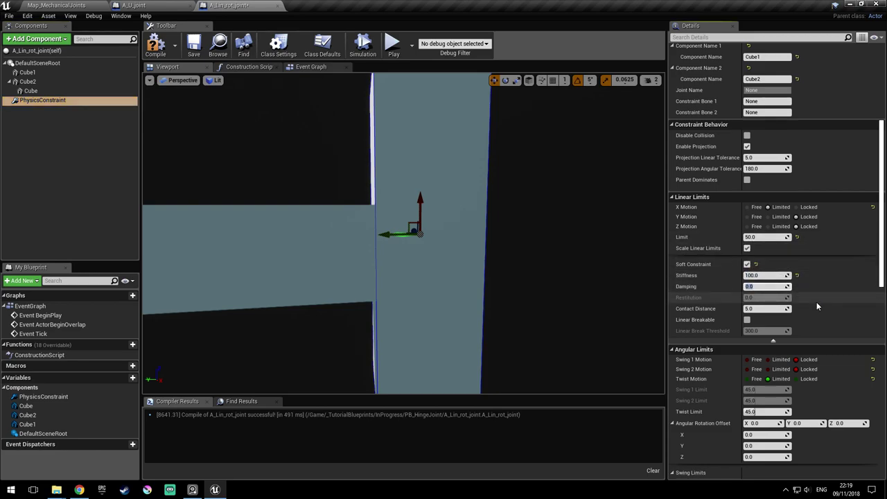
text(1)
key(Return)
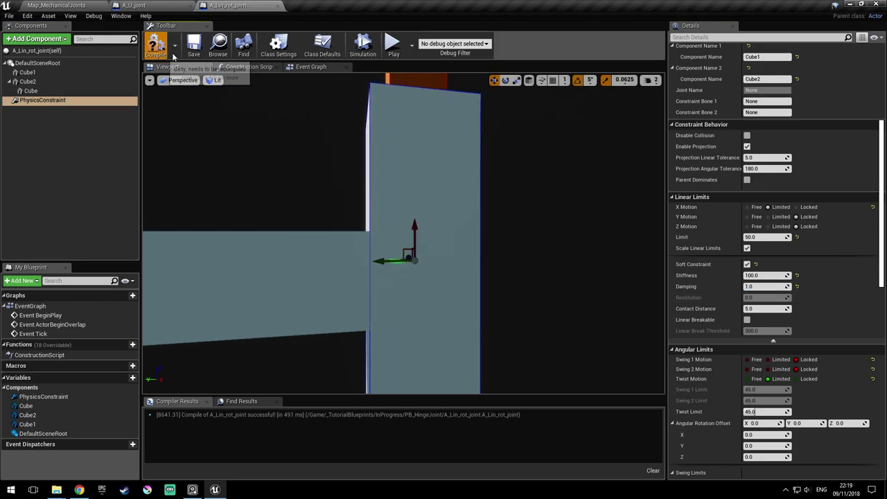
click(195, 47)
Close the A_U_joint blueprint, and place A_Lin_rot_joint in the level map rotated 90° about X
click(191, 5)
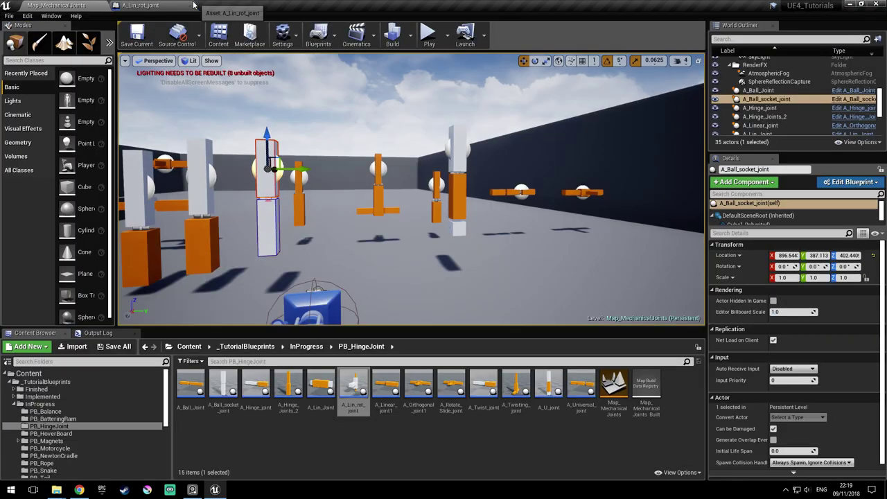
key(s)
mouse_move(298, 180)
right_down()
mouse_move(305, 177)
mouse_move(298, 180)
right_up()
drag(353, 388, 492, 105)
key(d)
right_drag(493, 104, 489, 66)
key(e)
mouse_move(398, 247)
mouse_down()
mouse_move(353, 291)
mouse_move(410, 252)
mouse_up()
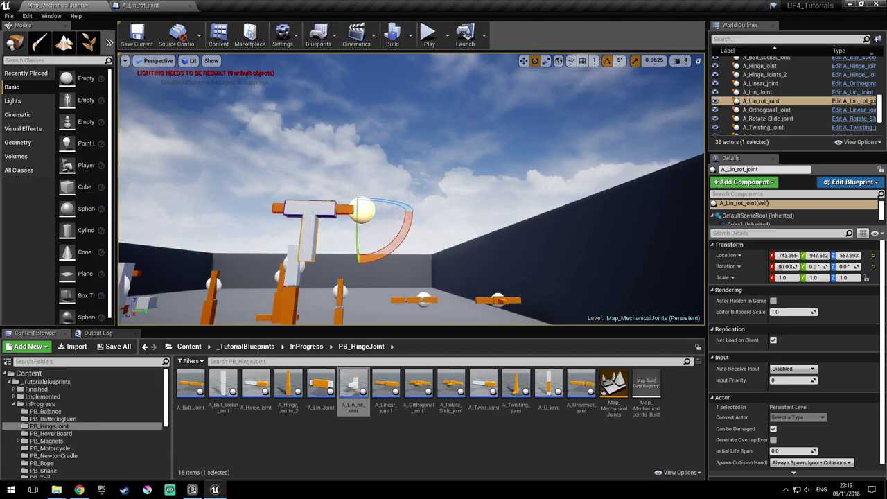
key(a)
right_drag(410, 251, 383, 286)
Move the A_U_joint actor across the level into the row of white-topped joints, beside the ball joints
key(d)
click(527, 63)
mouse_move(403, 225)
right_down()
mouse_move(412, 261)
mouse_move(409, 220)
mouse_move(403, 226)
right_up()
key(s)
click(403, 226)
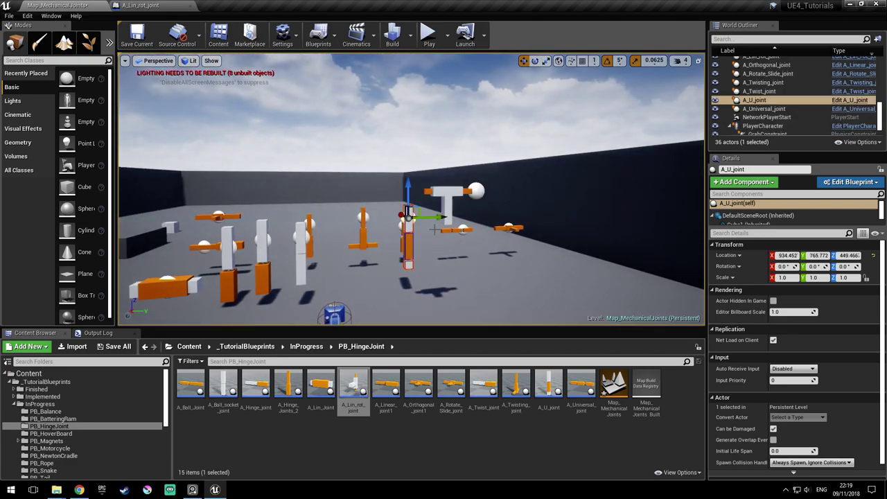
drag(409, 216, 227, 220)
Lower the A_Lin_rot_joint actor closer to the floor, to about Z 348, and save the level
click(448, 191)
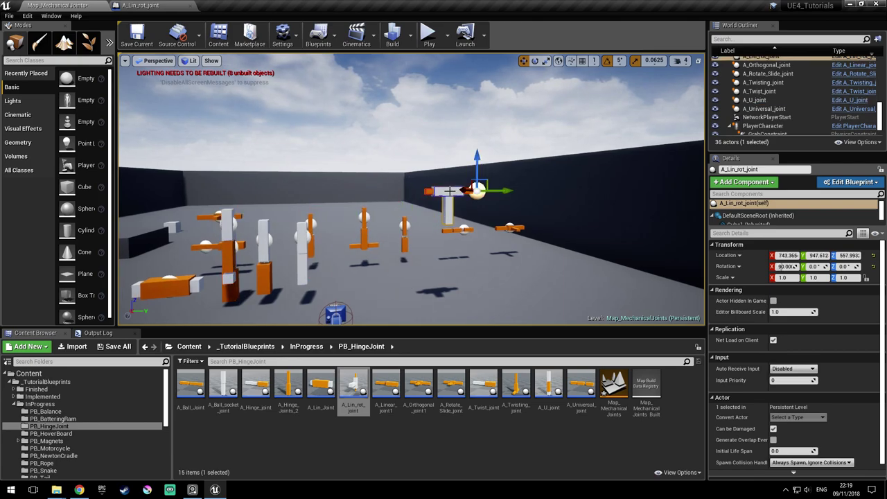
drag(471, 186, 484, 223)
key(f)
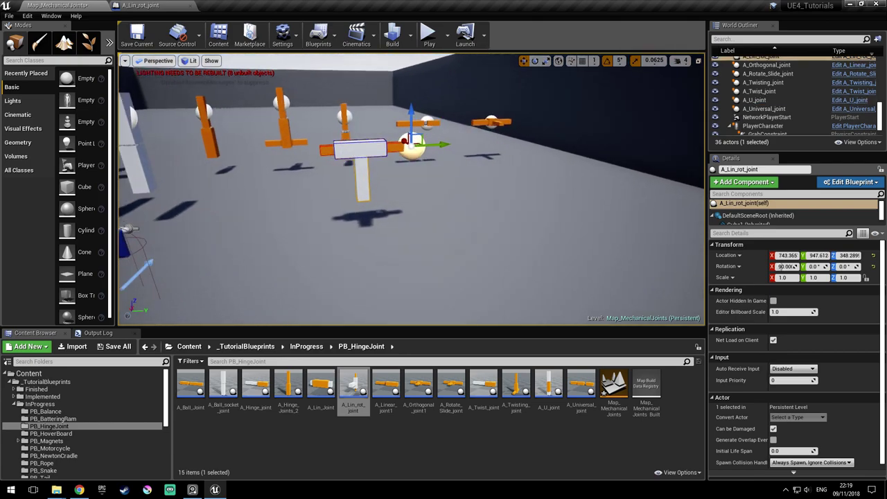
key(ctrl+s)
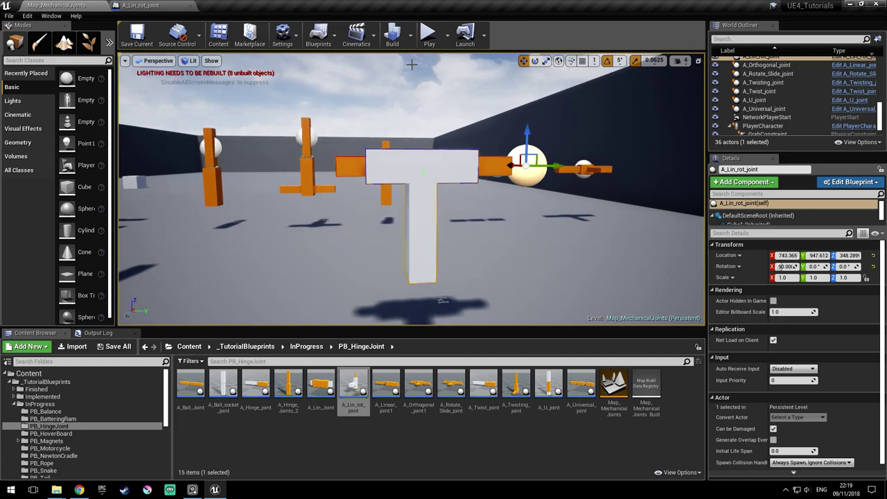
Play-test the level briefly to check how A_Lin_rot_joint behaves, and stop the session
click(427, 33)
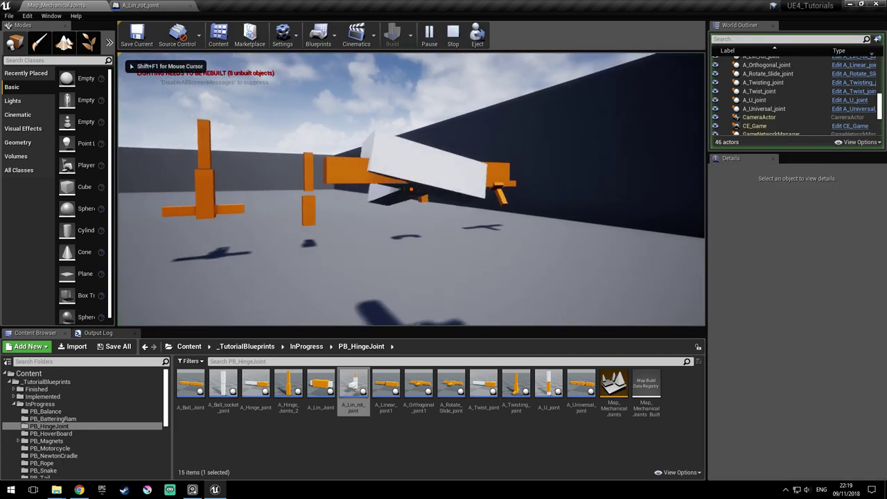
key(Escape)
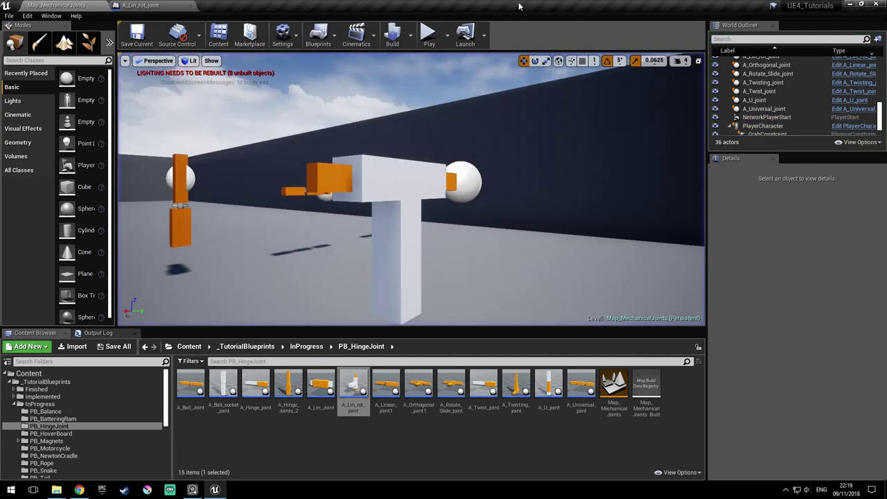
Turn on Disable Collision for the PhysicsConstraint in the A_Lin_rot_joint blueprint
click(198, 5)
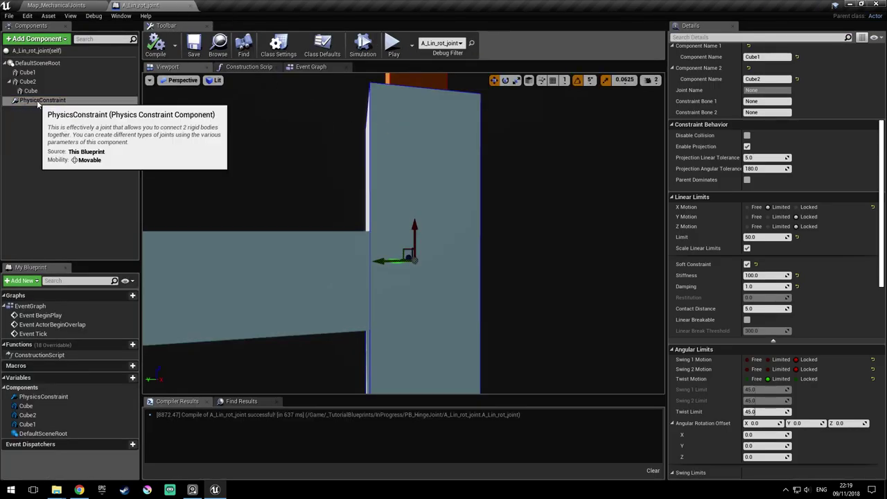
click(773, 39)
text(coll)
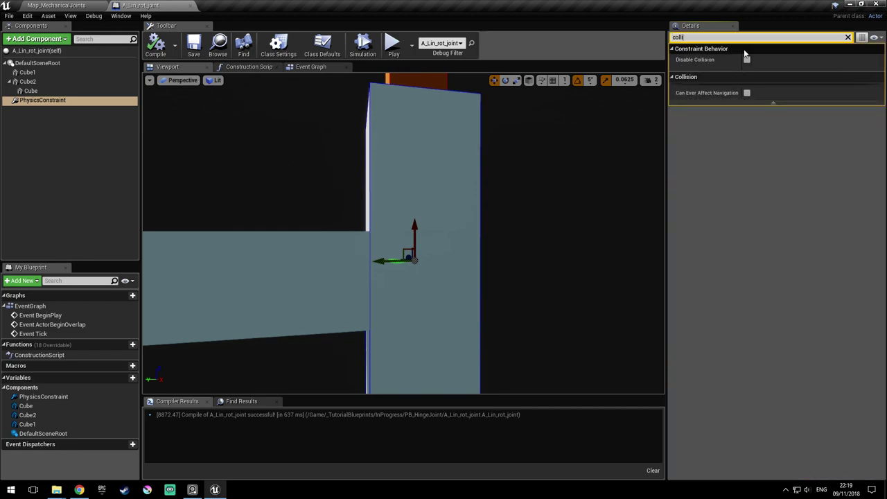
click(746, 59)
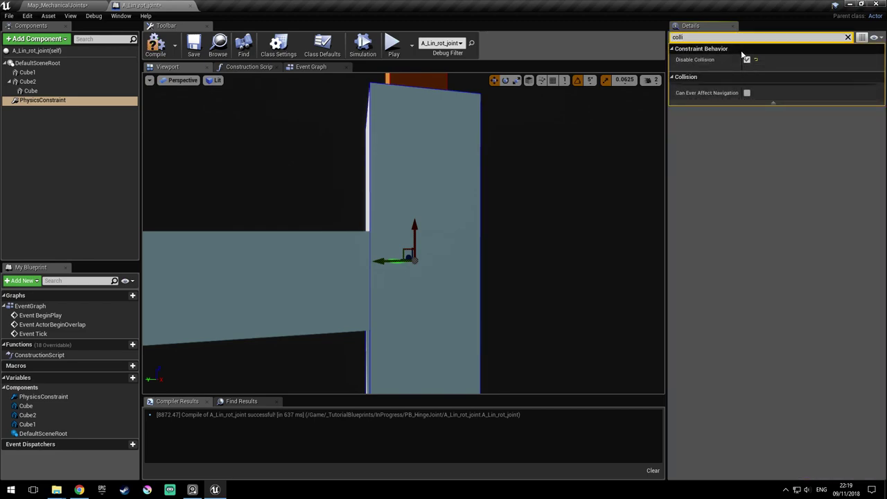
click(848, 38)
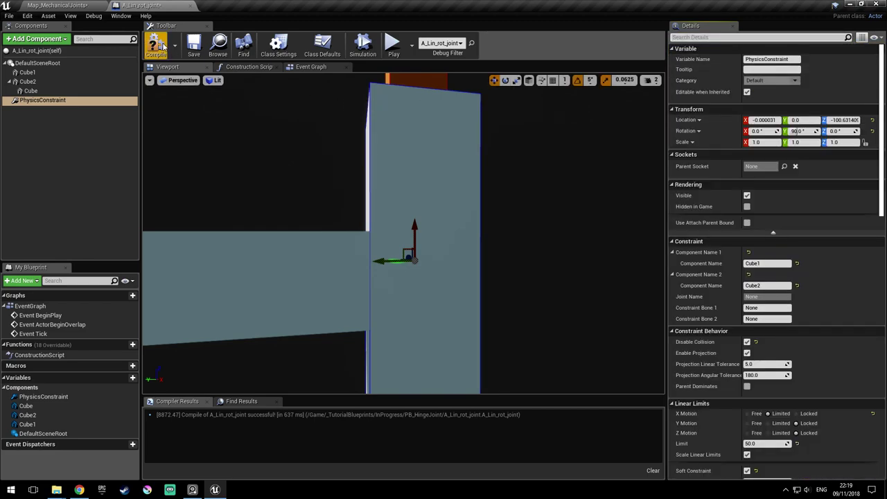
Play-test the level map, swinging and sliding the T-shaped part of A_Lin_rot_joint along its orange bar, and stop the session
click(49, 5)
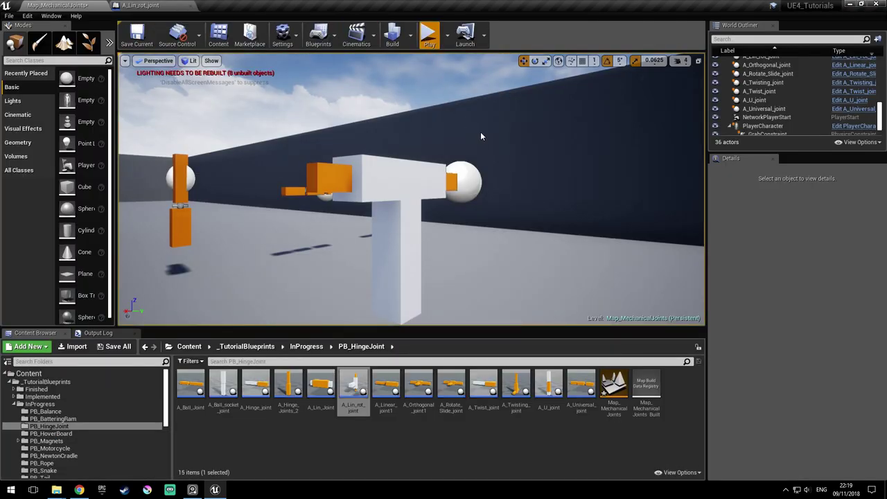
key(alt+p)
key(d)
key(a)
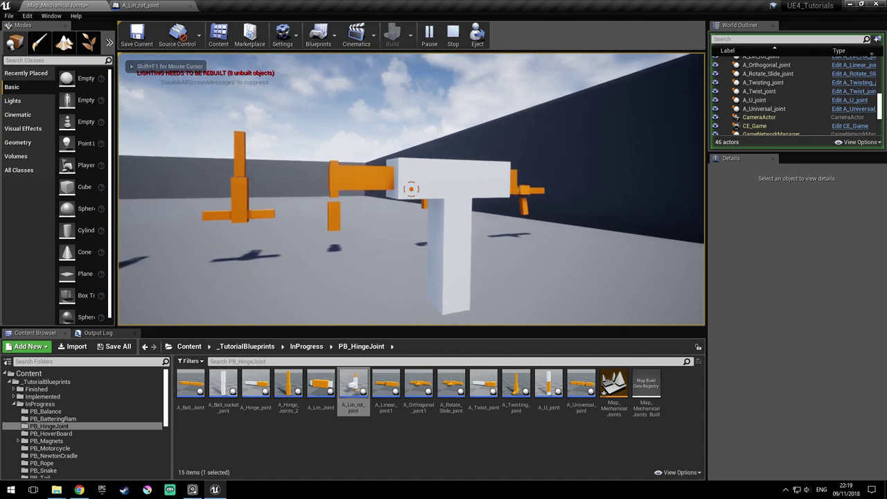
key(d)
key(a)
key(d)
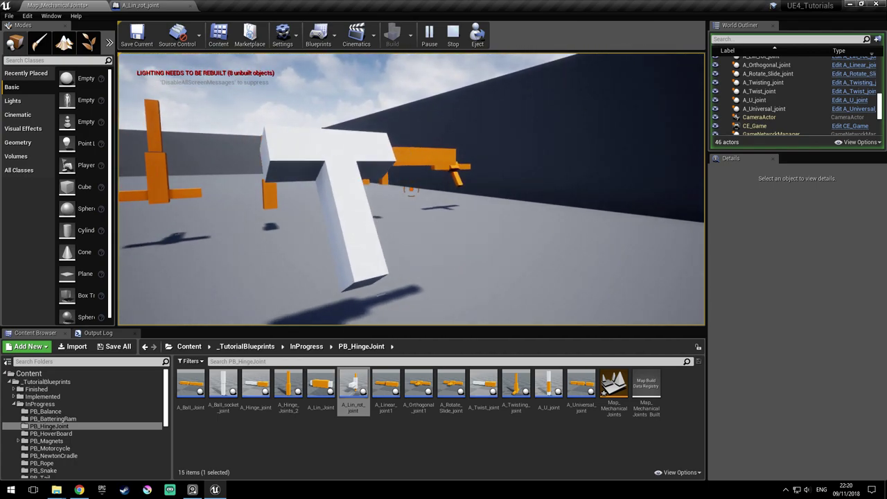
key(Escape)
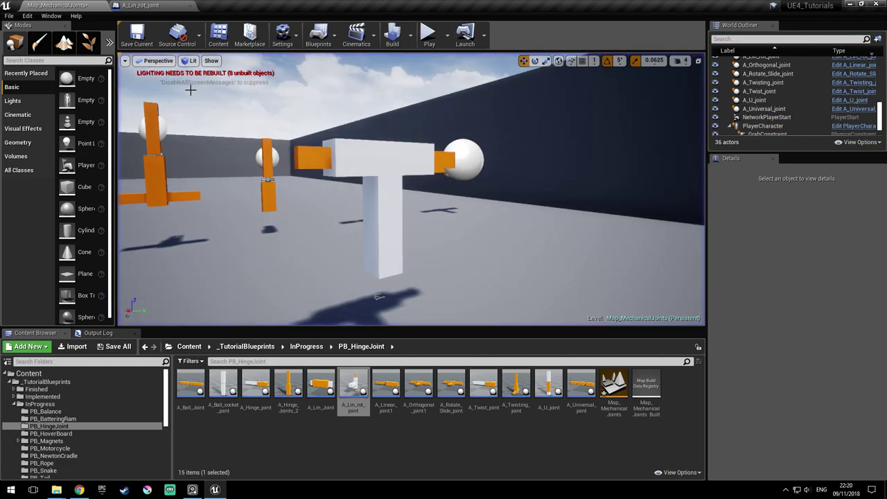
Return to the A_Lin_rot_joint blueprint and examine Cube2 and its side arm from several angles
click(140, 5)
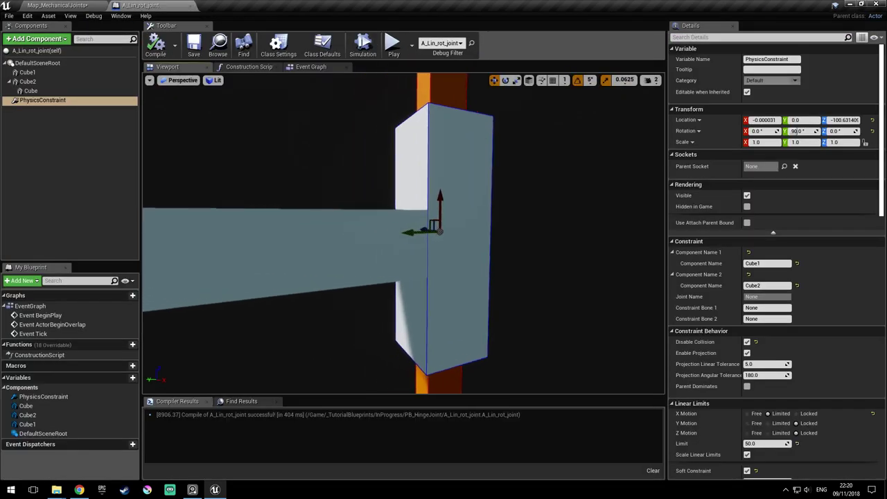
mouse_move(430, 243)
right_down()
mouse_move(409, 208)
mouse_move(443, 257)
mouse_move(426, 244)
right_up()
drag(457, 239, 458, 238)
click(458, 237)
mouse_move(458, 238)
right_down()
mouse_move(471, 244)
mouse_move(446, 225)
right_up()
click(497, 212)
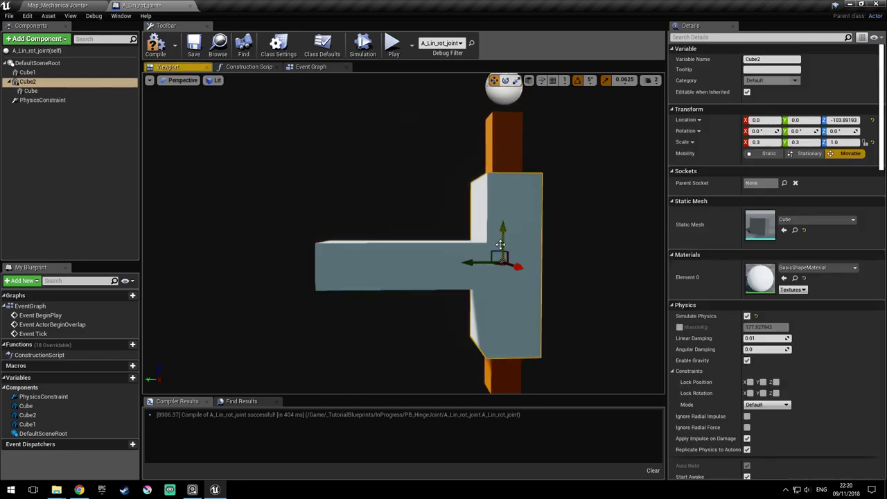
alt+drag(453, 150, 452, 150)
alt+drag(378, 188, 378, 187)
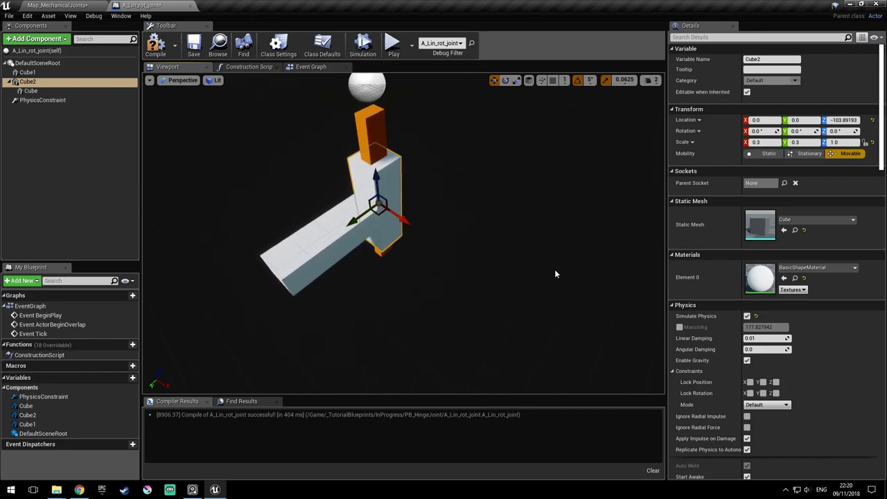
Review the PhysicsConstraint's linear limits, angular limits and twist limit settings
click(56, 101)
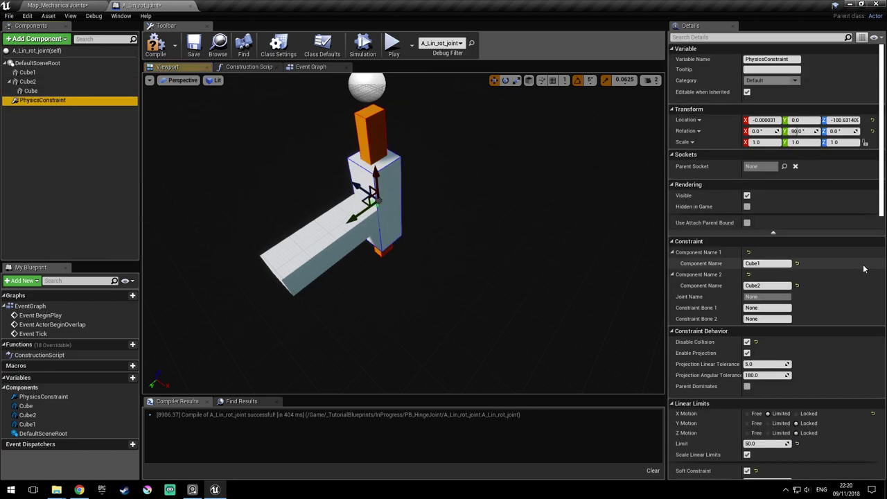
scroll(859, 260, down, 10)
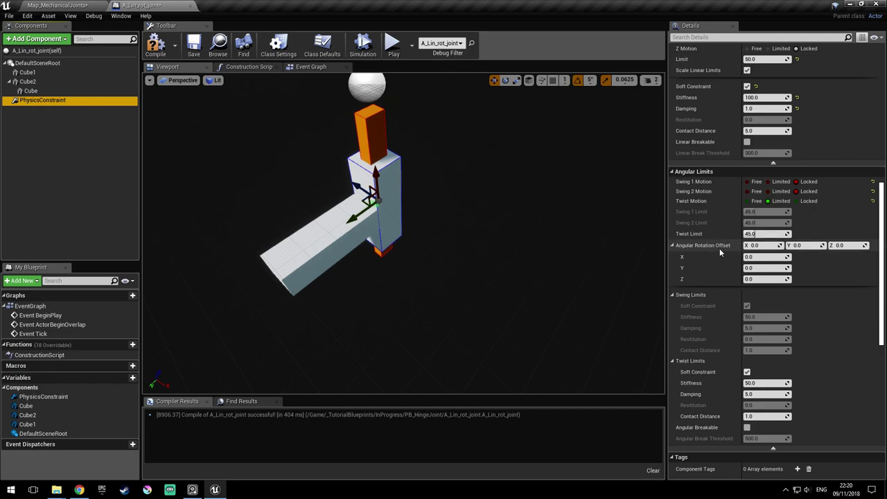
mouse_move(717, 252)
scroll(815, 302, up, 3)
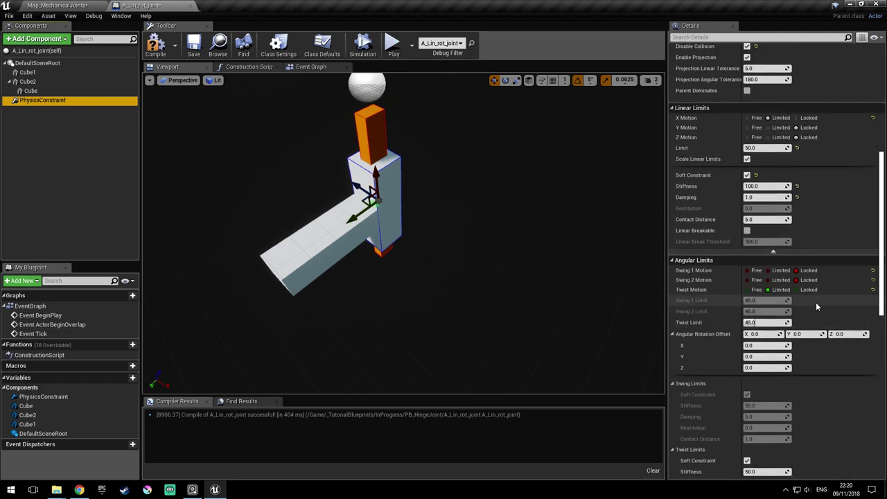
scroll(795, 327, up, 1)
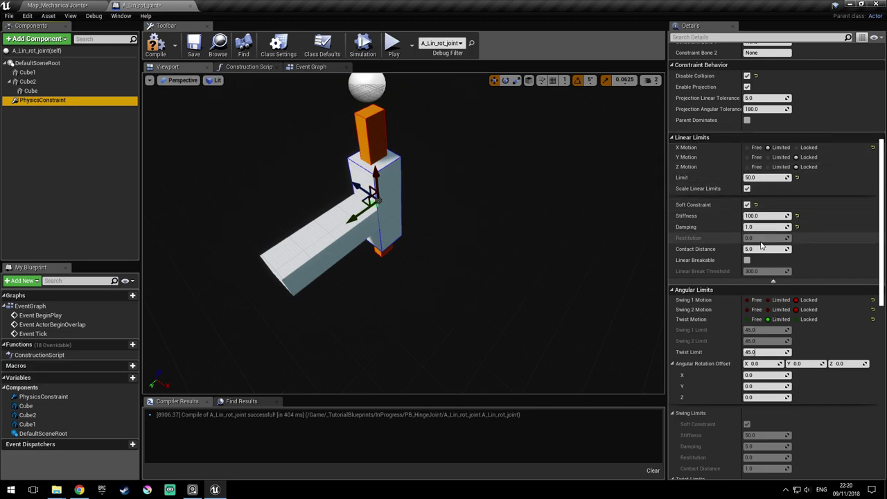
scroll(808, 221, down, 2)
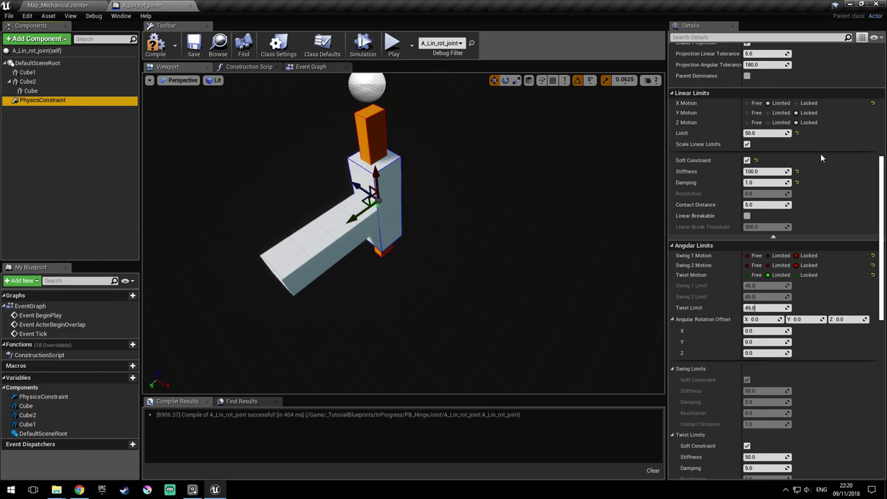
scroll(852, 197, down, 3)
scroll(831, 191, up, 2)
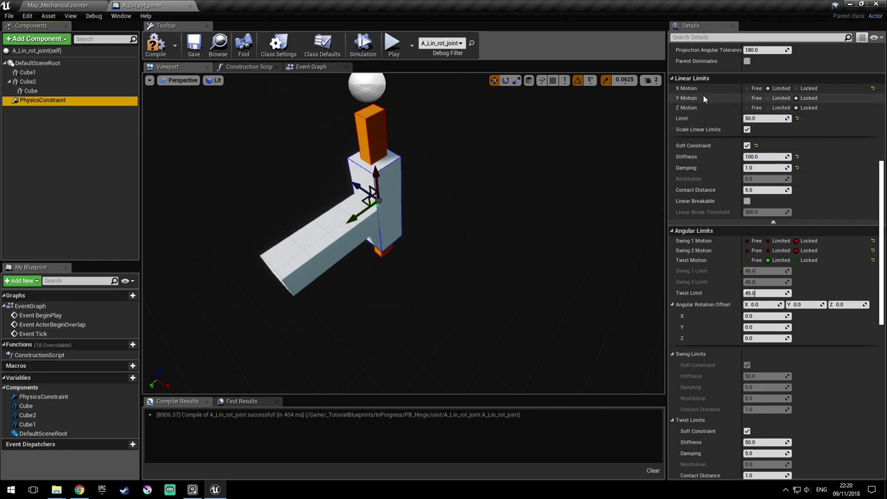
scroll(732, 291, down, 2)
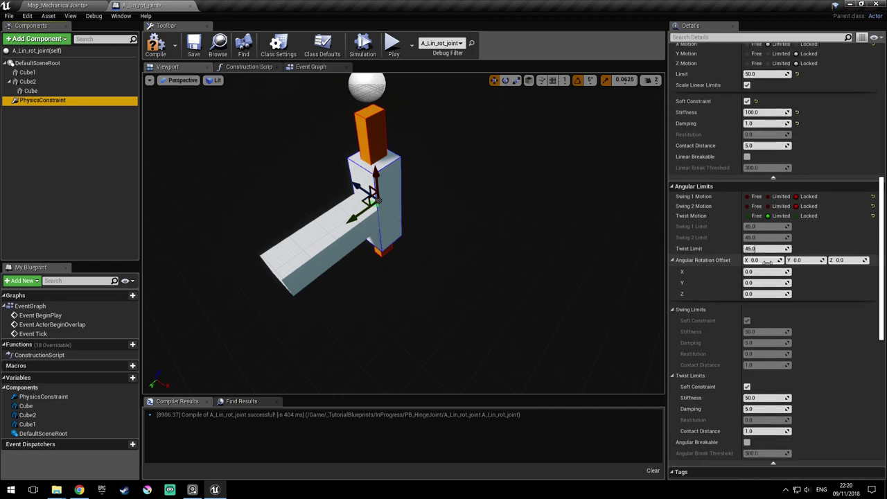
Set the PhysicsConstraint's Angular Rotation Offset X to 90
key(f)
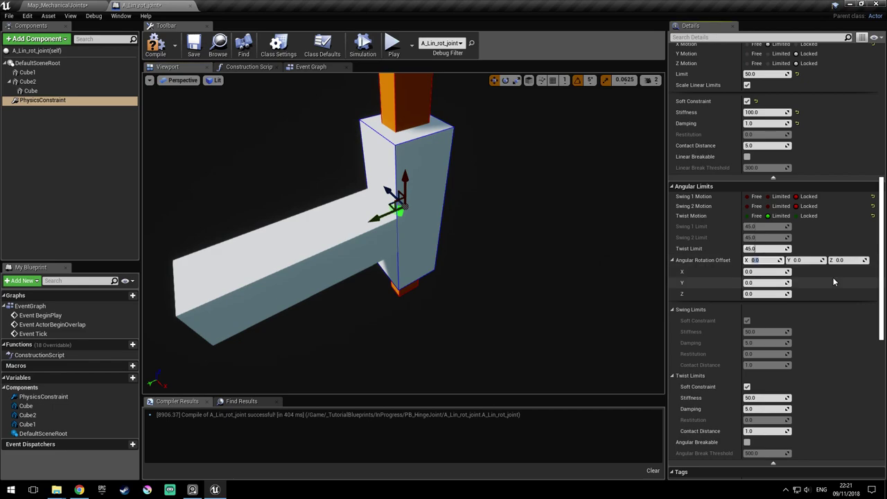
text(90)
key(Return)
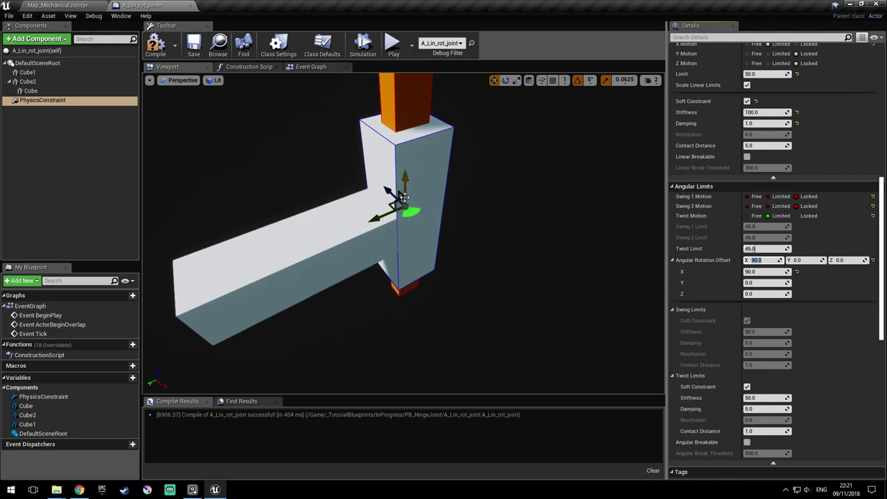
Compile A_Lin_rot_joint, play-test the level map by grabbing and swinging the joint's T-shaped part, and stop the session
click(155, 44)
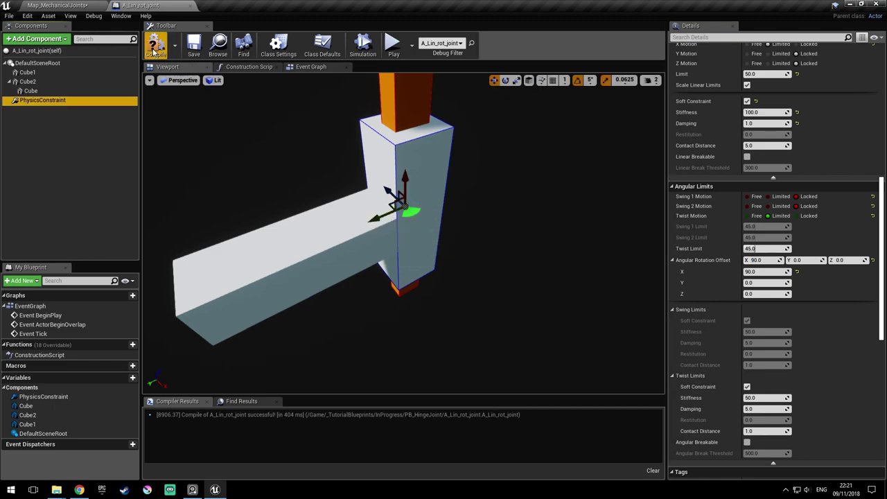
click(87, 6)
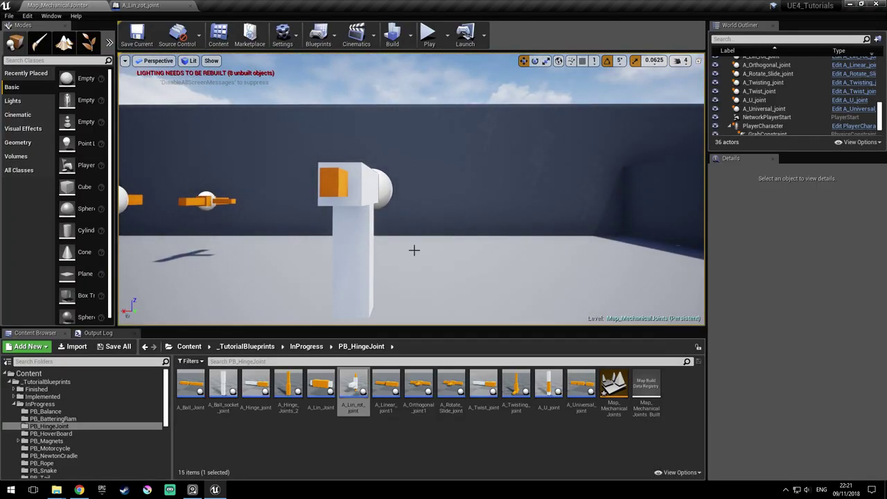
click(428, 42)
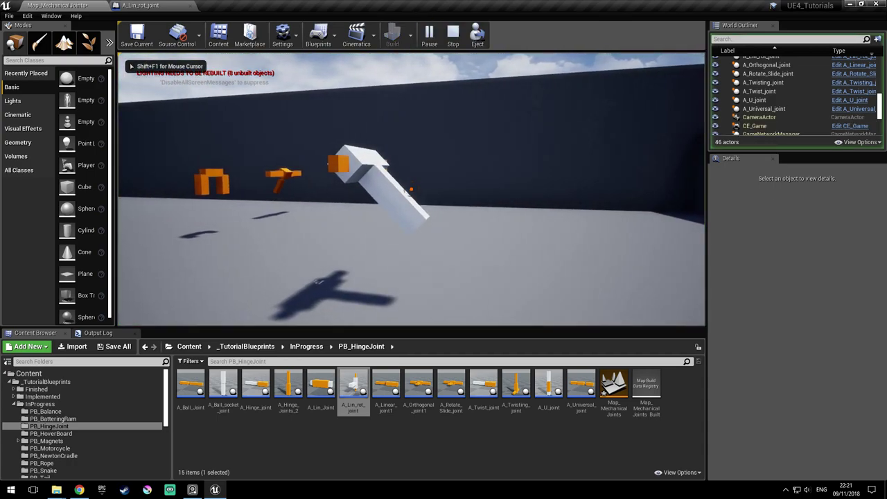
key(a)
click(412, 189)
drag(411, 189, 412, 189)
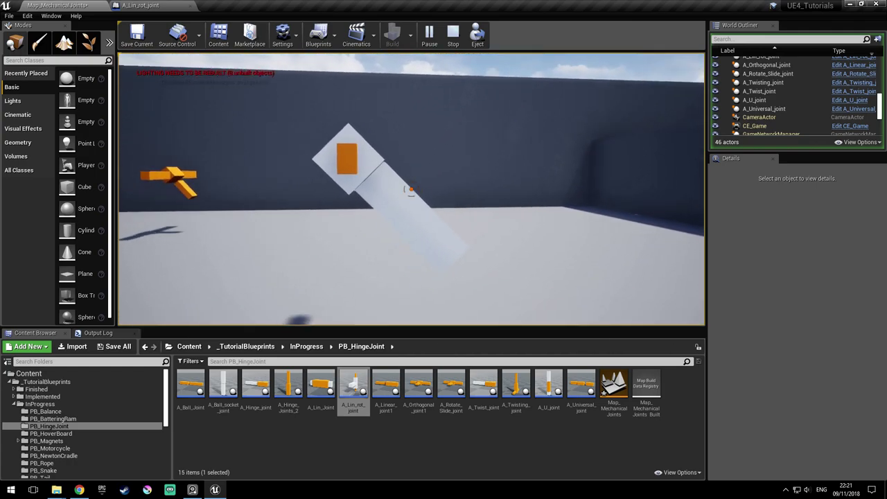
key(d)
key(d)
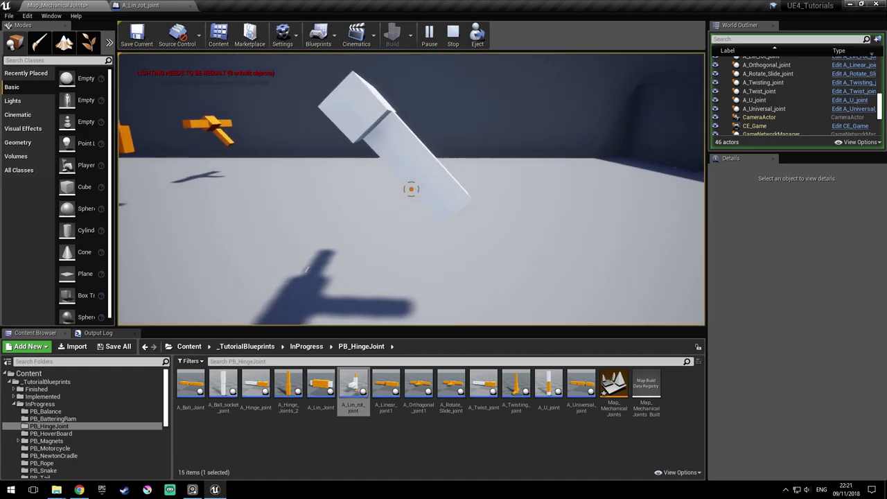
key(Escape)
Inspect the PhysicsConstraint in the A_Lin_rot_joint blueprint once more, close the blueprint and return to the level map
click(142, 5)
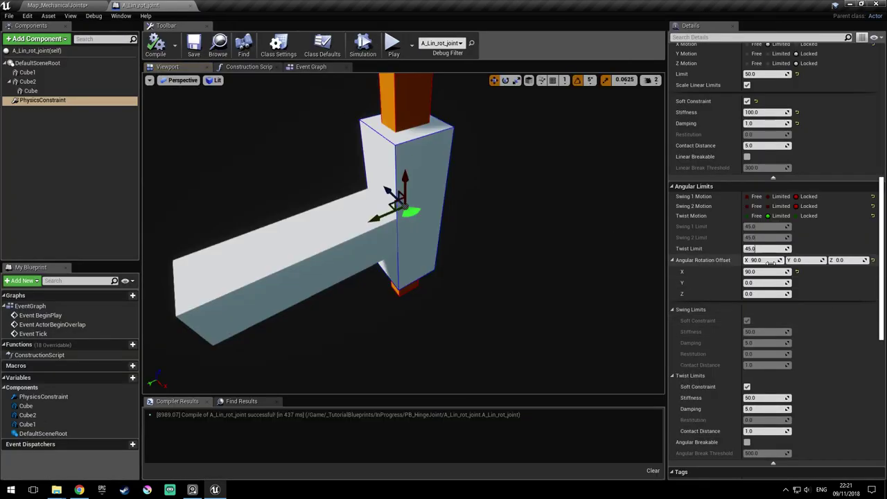
right_drag(495, 265, 495, 235)
scroll(495, 265, down, 2)
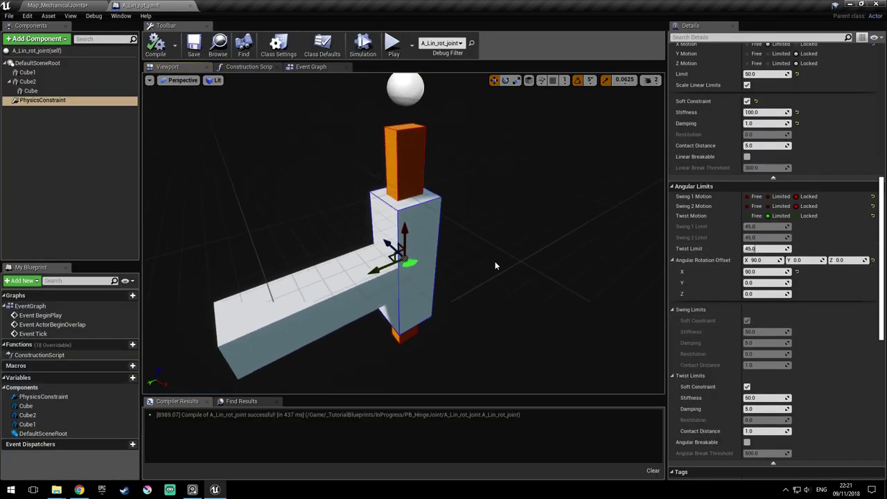
click(76, 101)
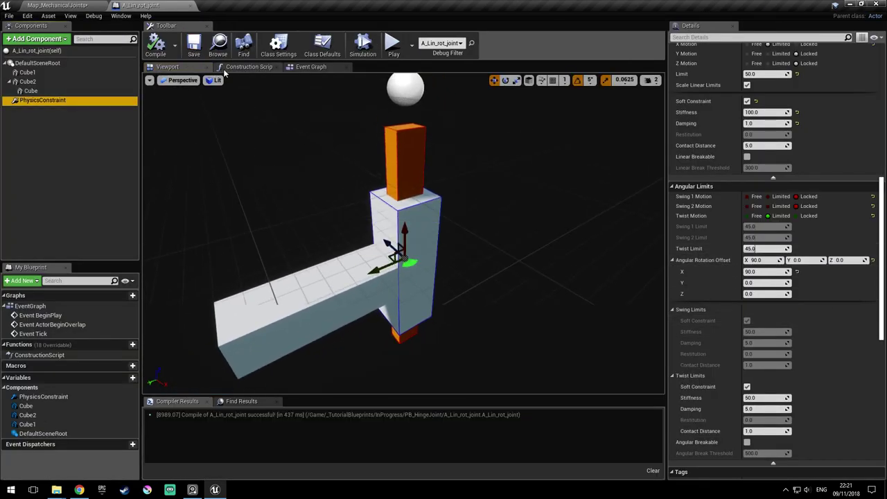
click(57, 5)
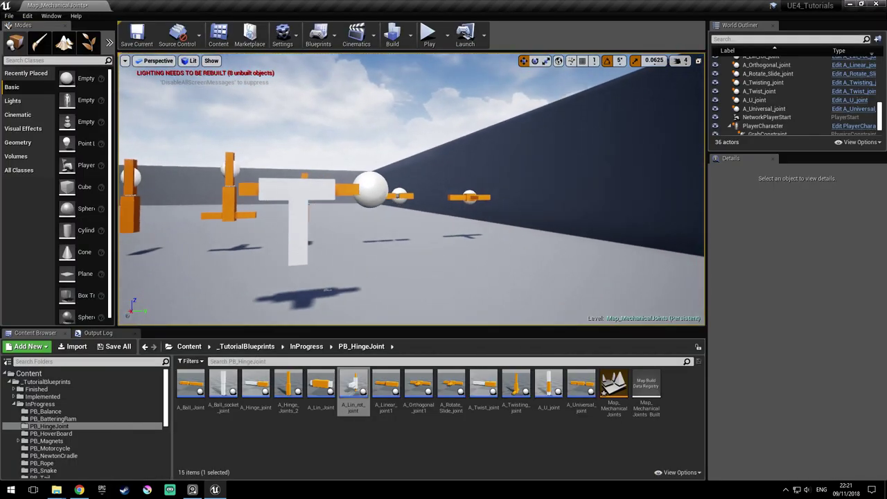
Save the Map_MechanicalJoints level
key(ctrl+s)
key(w)
right_drag(443, 155, 394, 177)
key(s)
key(d)
key(a)
key(d)
key(a)
right_drag(305, 158, 416, 164)
key(ctrl+s)
Examine the full arrangement of joint actors in the level, with the T-shaped linear rotating joint in the foreground
key(d)
right_drag(478, 159, 445, 155)
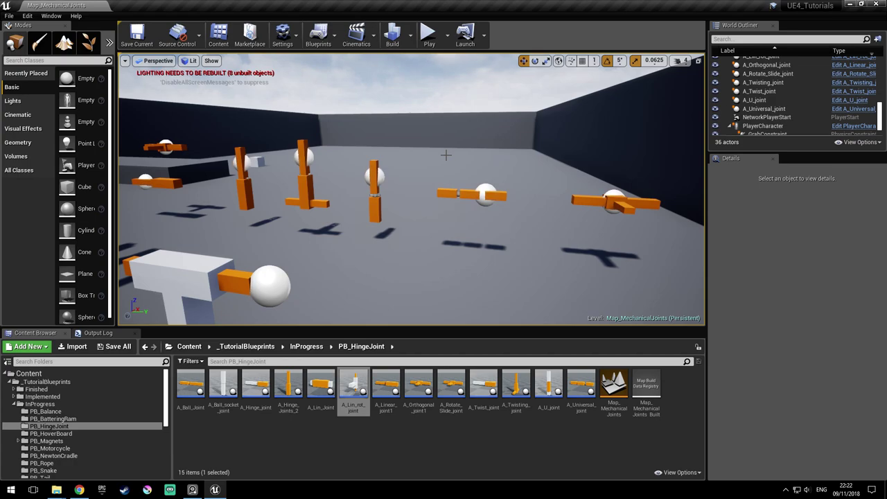
mouse_move(449, 147)
right_down()
mouse_move(464, 159)
mouse_move(450, 152)
right_up()
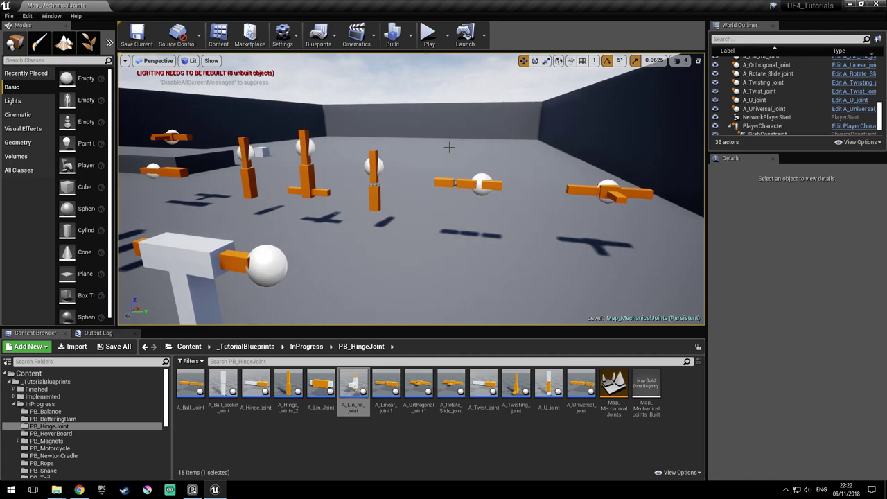
right_drag(449, 147, 405, 148)
key(w)
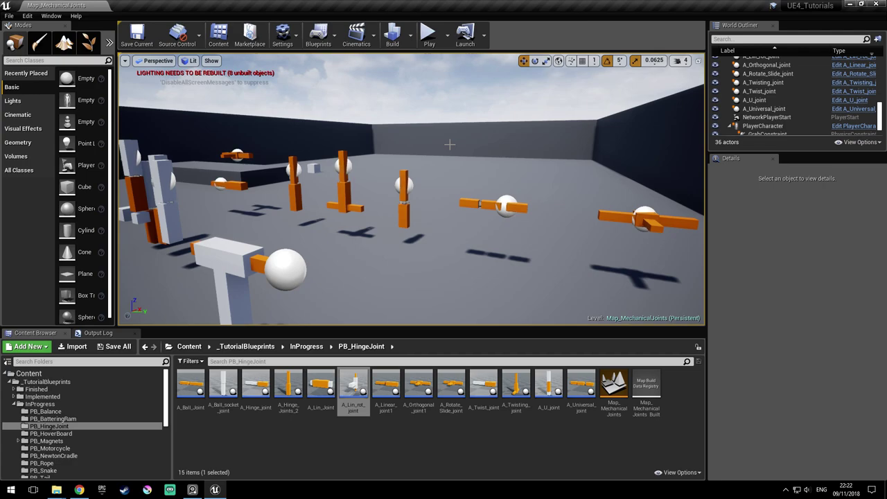
key(s)
right_drag(450, 144, 457, 151)
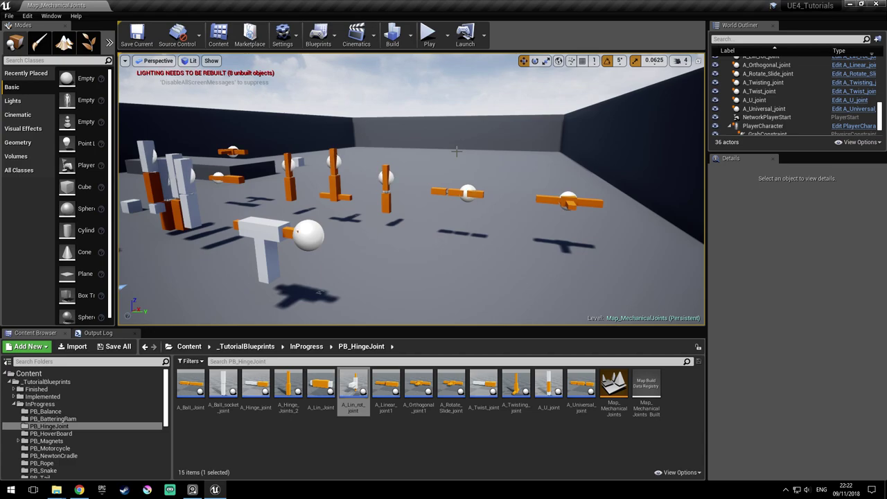
drag(463, 150, 475, 152)
right_drag(476, 151, 477, 156)
drag(480, 149, 468, 151)
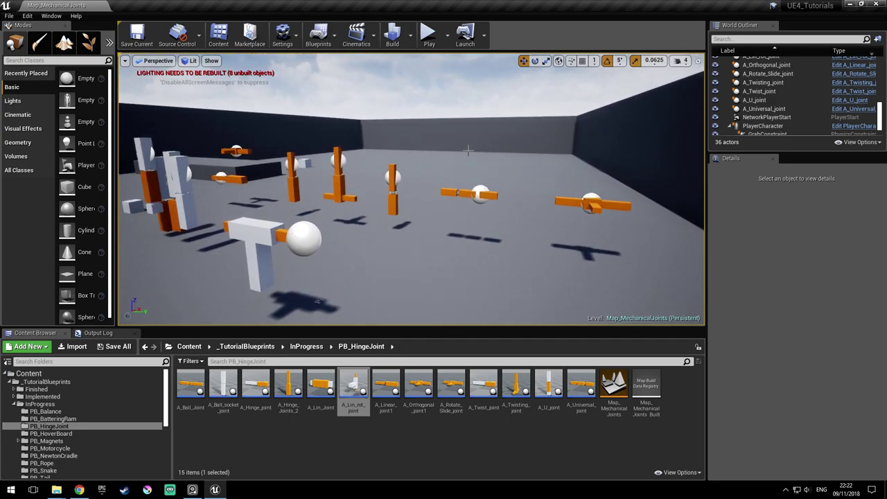